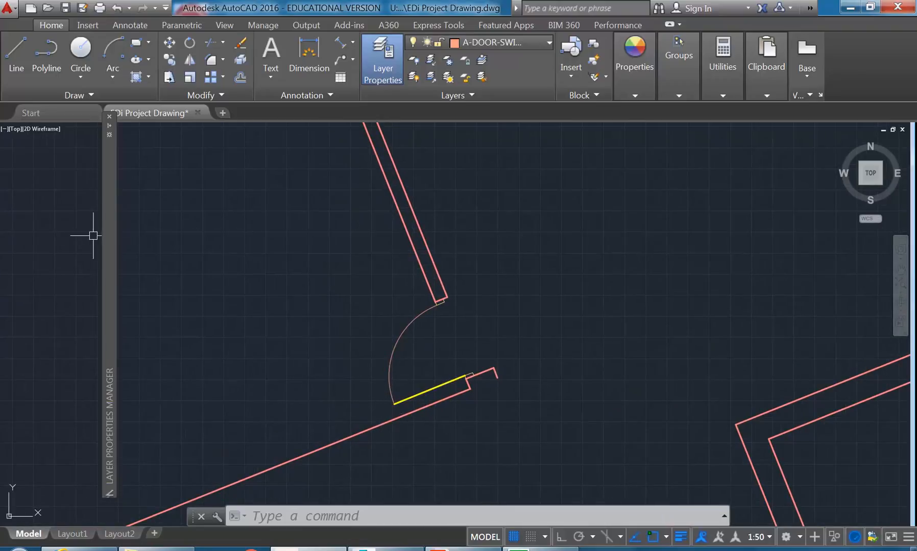
- Open the layer list and examine the A-WALL, A-WALL-PATT, A-WINDOW and A-WINDOW-PROJ layers with their colours and lineweights
{"action": "left_click", "coordinate": [110, 125]}
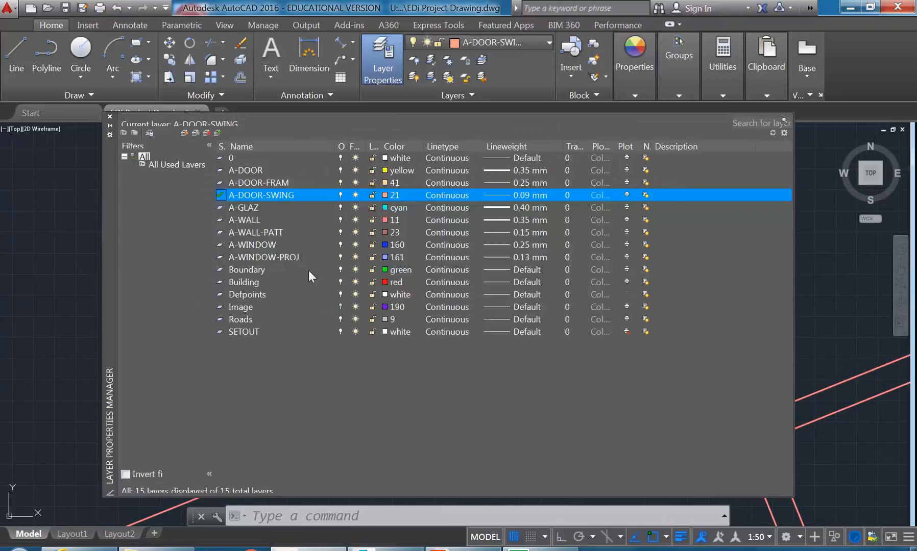
{"action": "left_click", "coordinate": [247, 225]}
{"action": "left_click", "coordinate": [247, 232]}
{"action": "left_click", "coordinate": [248, 222]}
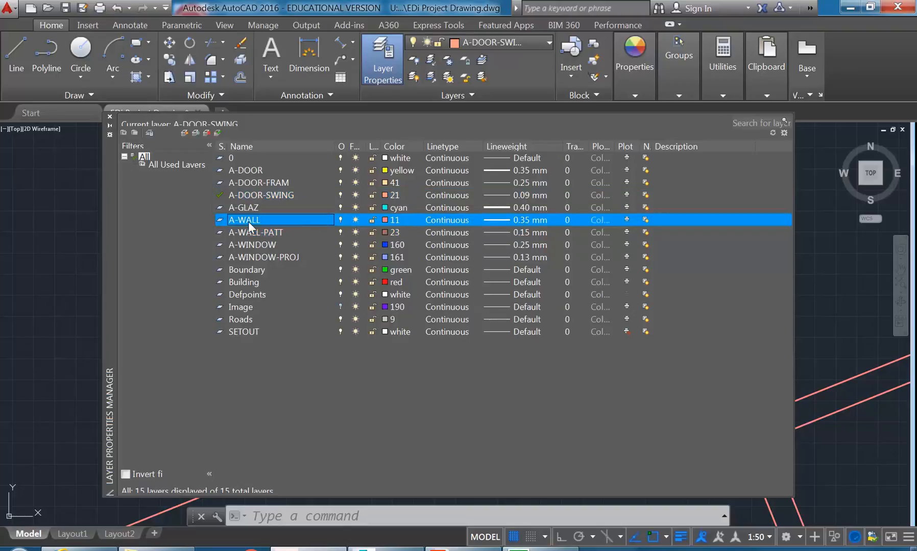
{"action": "left_click", "coordinate": [252, 233]}
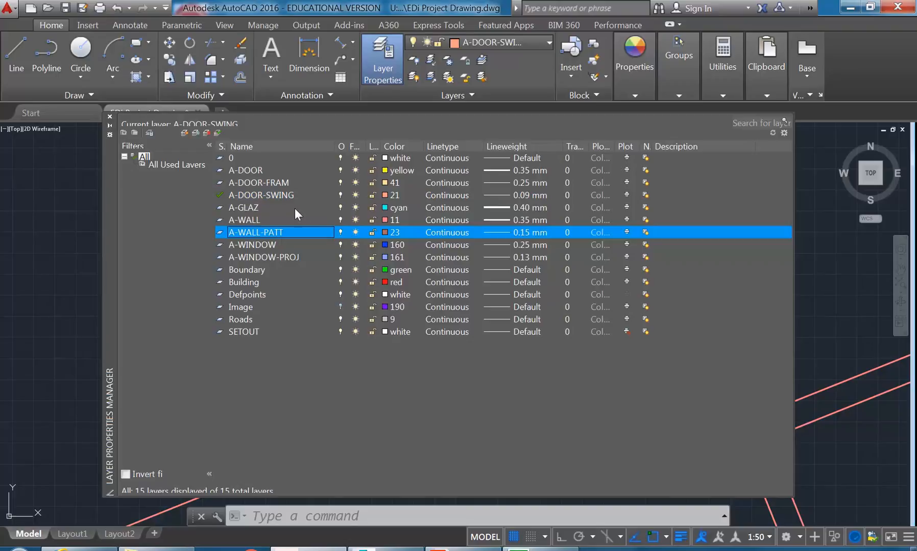
{"action": "left_click", "coordinate": [264, 257]}
{"action": "left_click", "coordinate": [263, 242]}
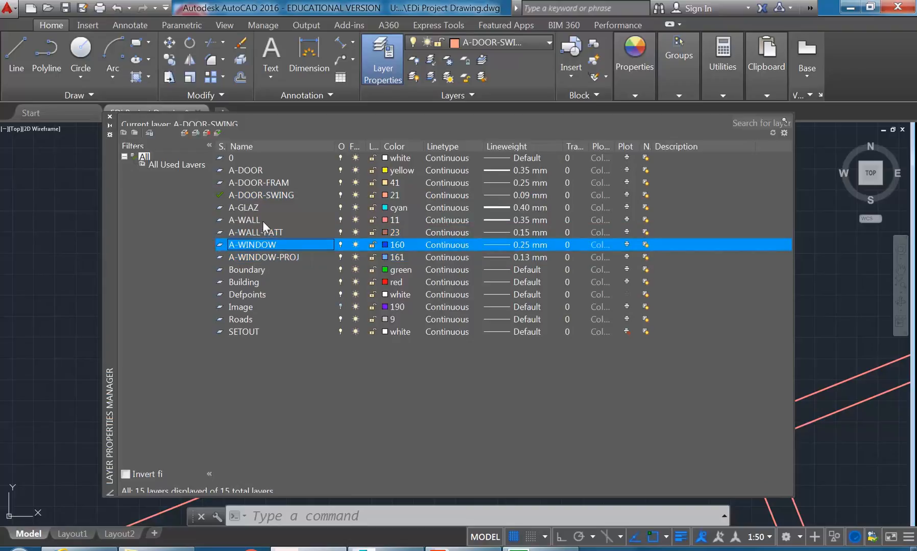
{"action": "left_click", "coordinate": [264, 233]}
{"action": "left_click", "coordinate": [260, 247]}
{"action": "left_click", "coordinate": [260, 258]}
{"action": "left_click", "coordinate": [256, 245]}
{"action": "left_click", "coordinate": [260, 233]}
{"action": "left_click", "coordinate": [251, 220]}
{"action": "left_click", "coordinate": [256, 233]}
{"action": "left_click", "coordinate": [255, 246]}
{"action": "left_click", "coordinate": [254, 259]}
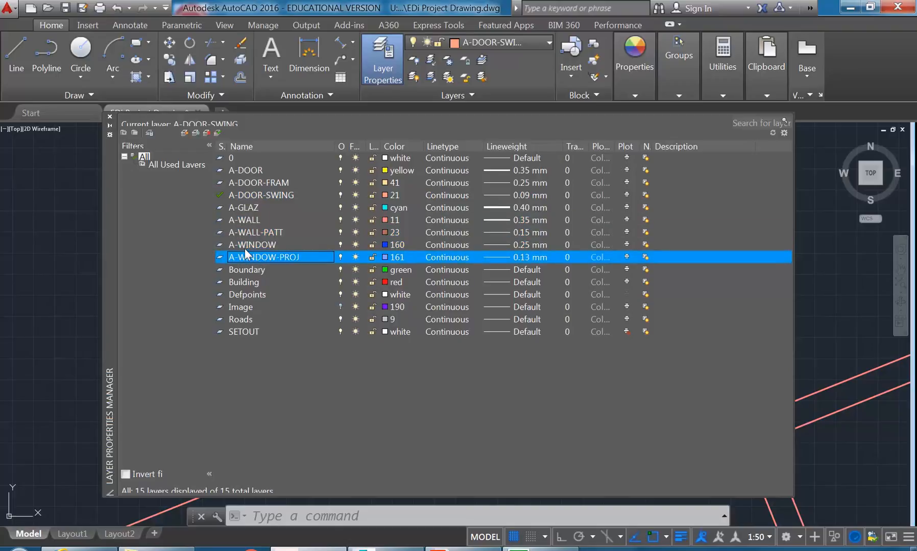
{"action": "left_click", "coordinate": [247, 244]}
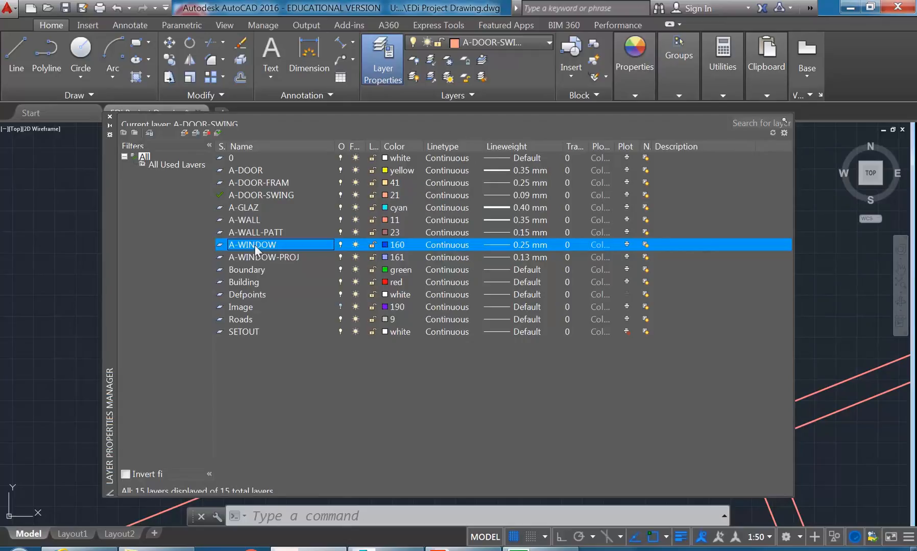
- Rename the A-WALL layer as A-WALL-MASONRY and make it the current layer
{"action": "left_click", "coordinate": [249, 218]}
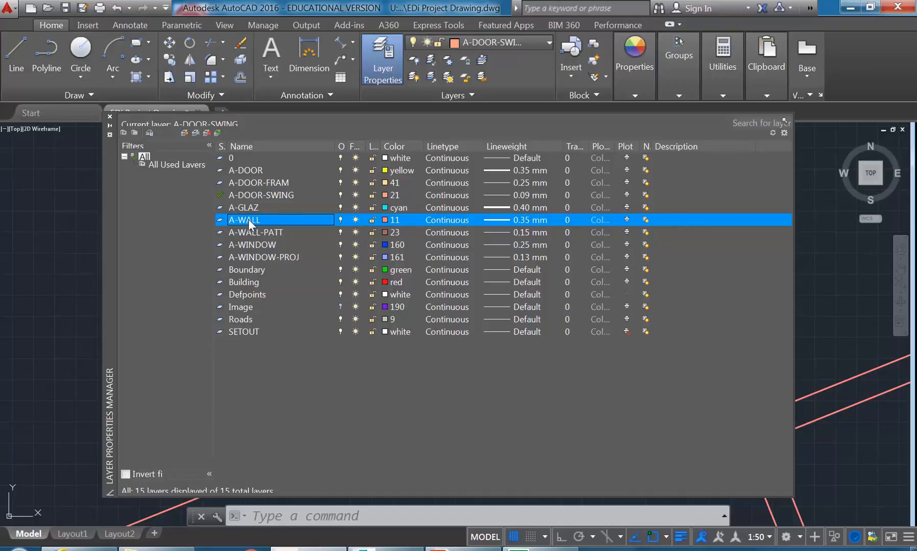
{"action": "left_click", "coordinate": [268, 226]}
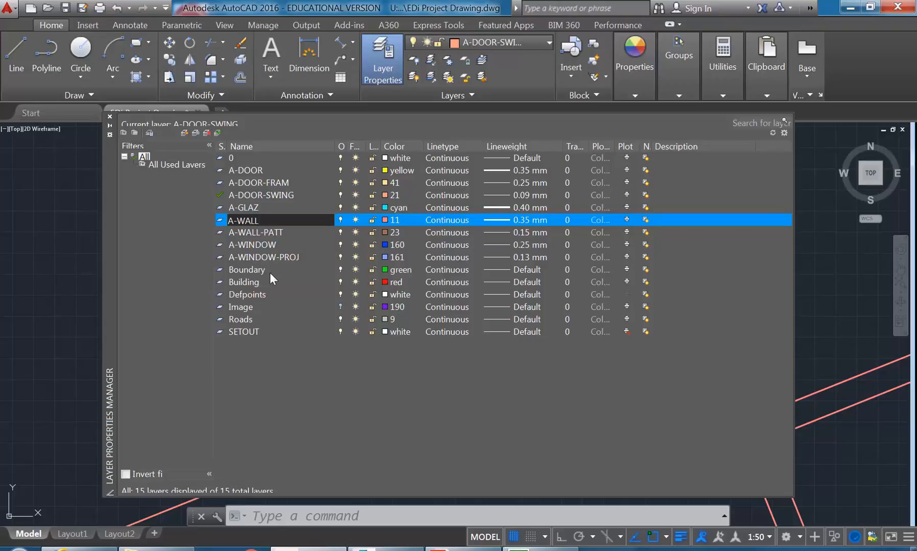
{"action": "type", "text": "-MASONRY"}
{"action": "key", "text": "Return"}
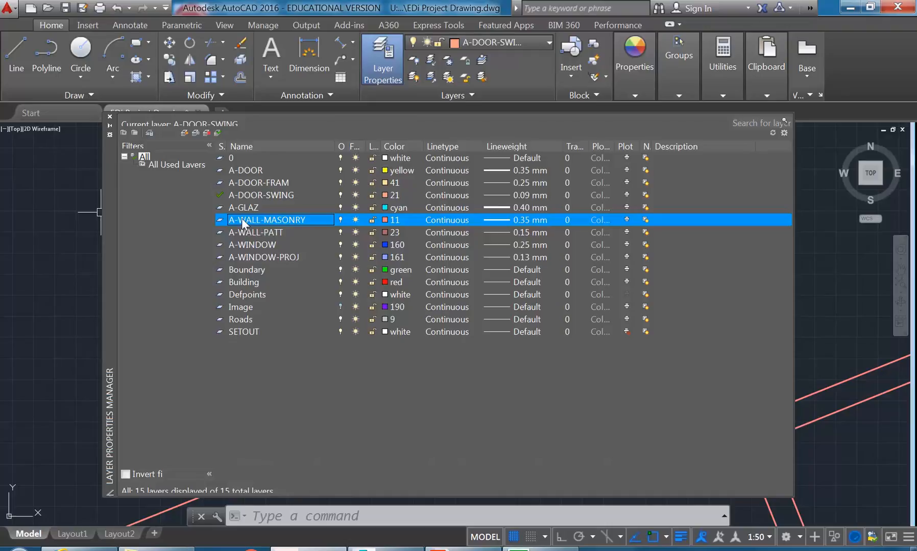
{"action": "left_click", "coordinate": [218, 134]}
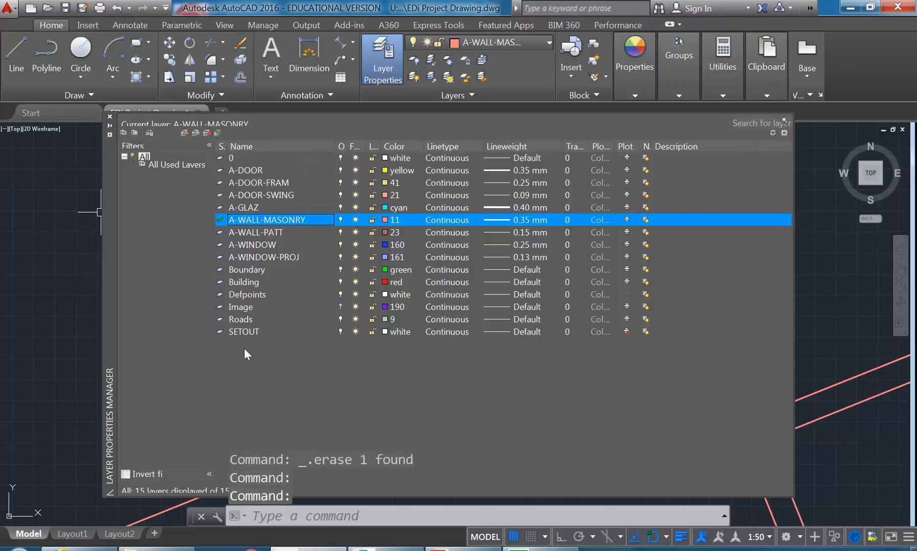
- Create a new layer named A-COLUMN-CONCRETE based on the masonry wall layer
{"action": "left_click", "coordinate": [183, 132]}
{"action": "type", "text": "A-"}
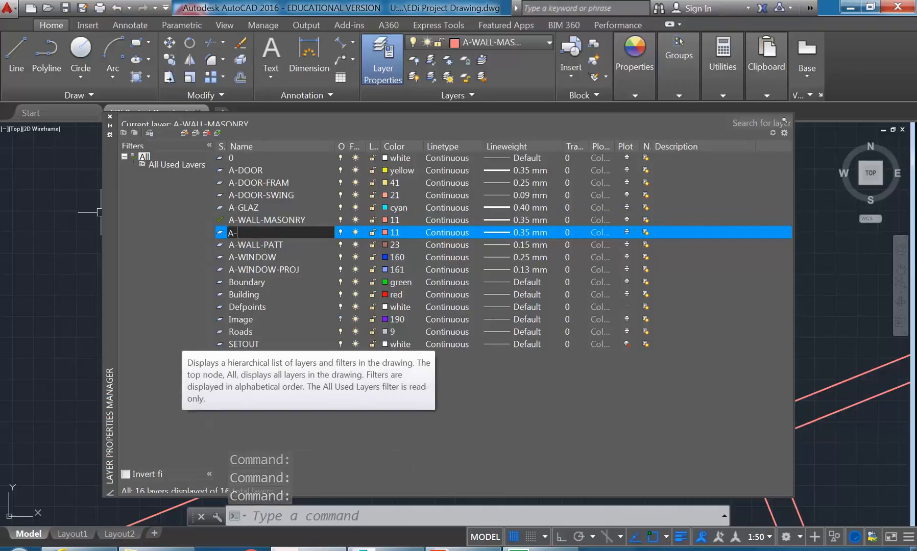
{"action": "type", "text": "WALL-"}
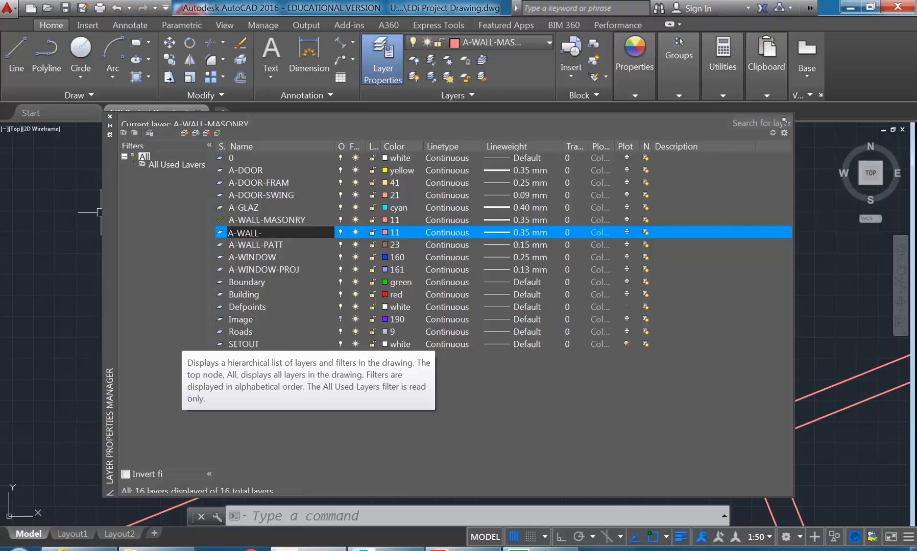
{"action": "key", "text": "BackSpace"}
{"action": "key", "text": "BackSpace"}
{"action": "key", "text": "BackSpace"}
{"action": "key", "text": "BackSpace"}
{"action": "type", "text": "COLUMN-CONCRETE"}
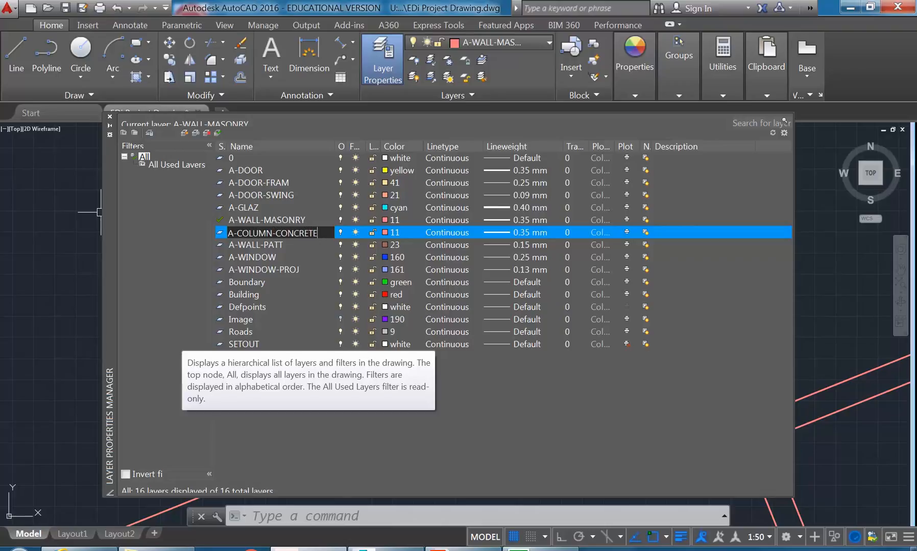
{"action": "key", "text": "Return"}
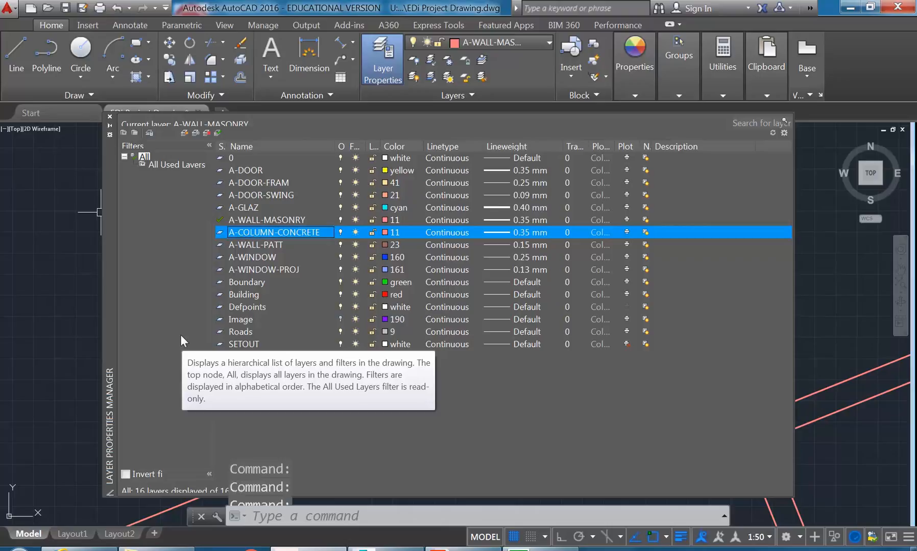
- Set the colour of the A-COLUMN-CONCRETE layer to green
{"action": "left_click", "coordinate": [262, 220]}
{"action": "left_click", "coordinate": [256, 232]}
{"action": "left_click", "coordinate": [280, 219]}
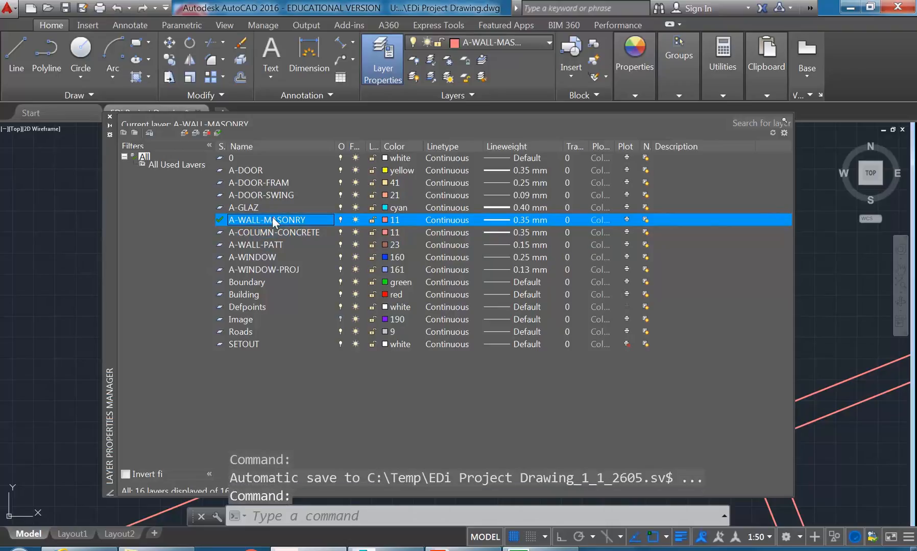
{"action": "left_click", "coordinate": [279, 232]}
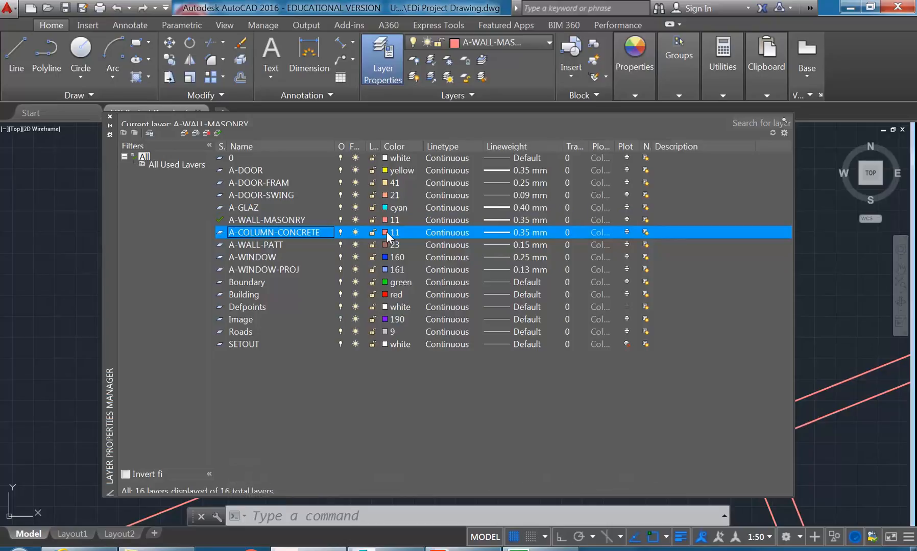
{"action": "left_click", "coordinate": [387, 231]}
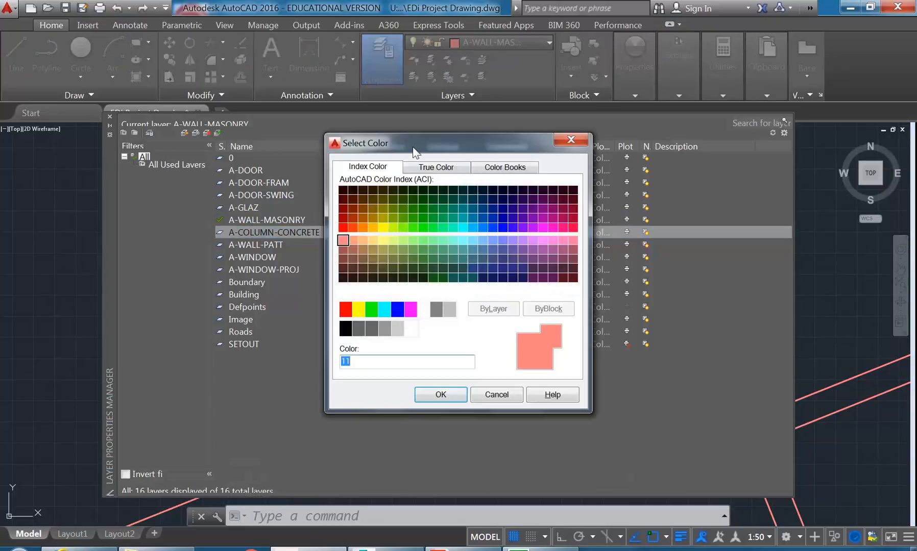
{"action": "left_click_drag", "start_coordinate": [408, 147], "coordinate": [484, 136]}
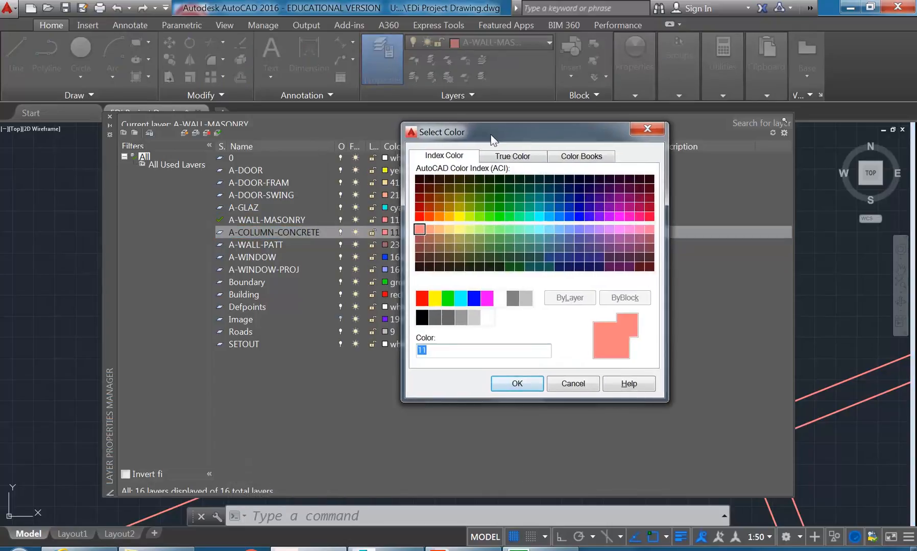
{"action": "left_click", "coordinate": [447, 299]}
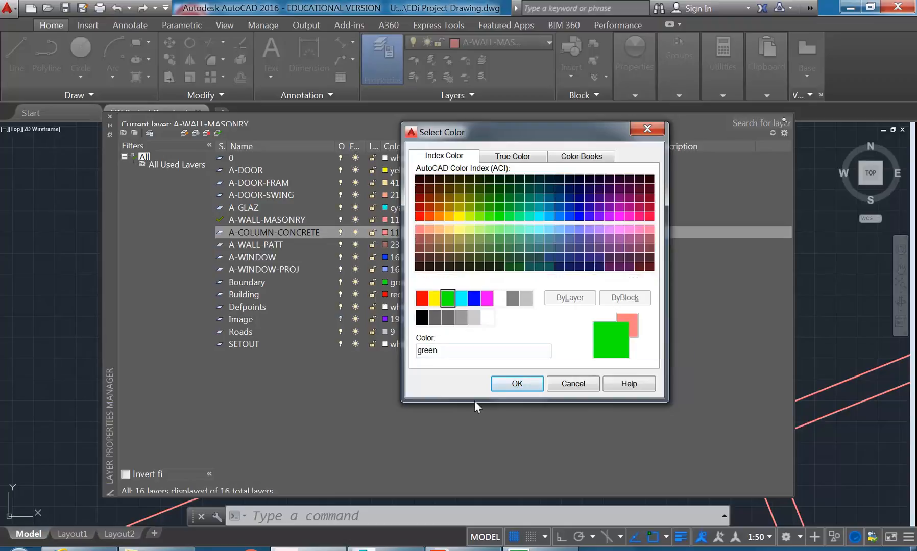
{"action": "left_click", "coordinate": [516, 383]}
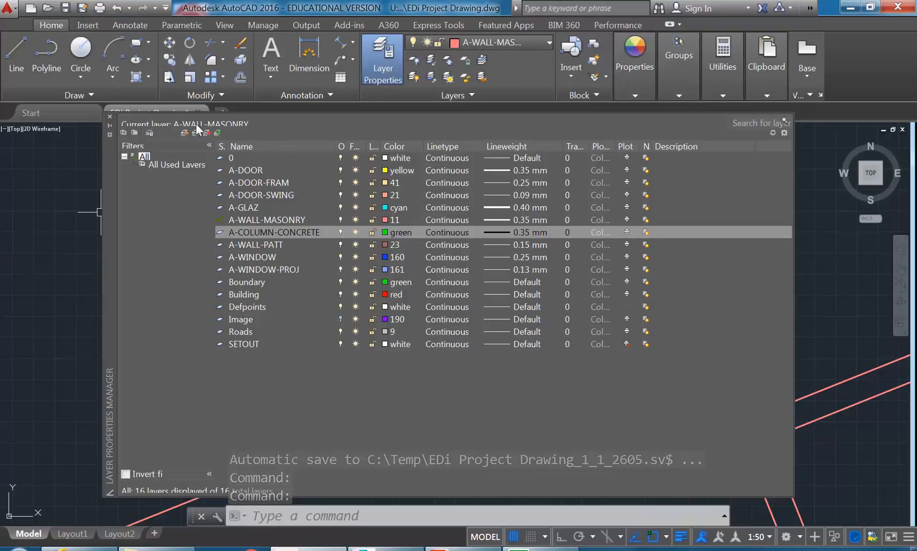
- Create another layer named A-COLUMN-PATTERN based on the concrete column layer
{"action": "left_click", "coordinate": [183, 132]}
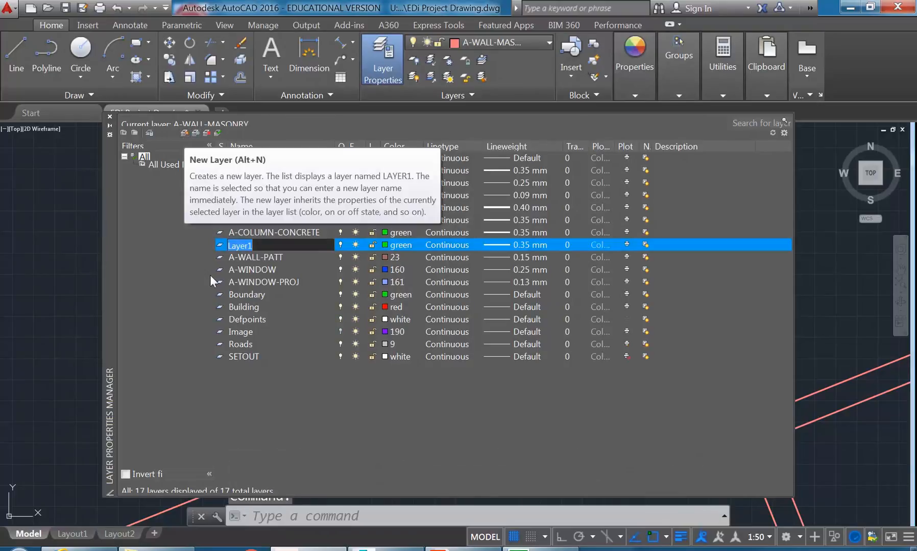
{"action": "type", "text": "A-CO"}
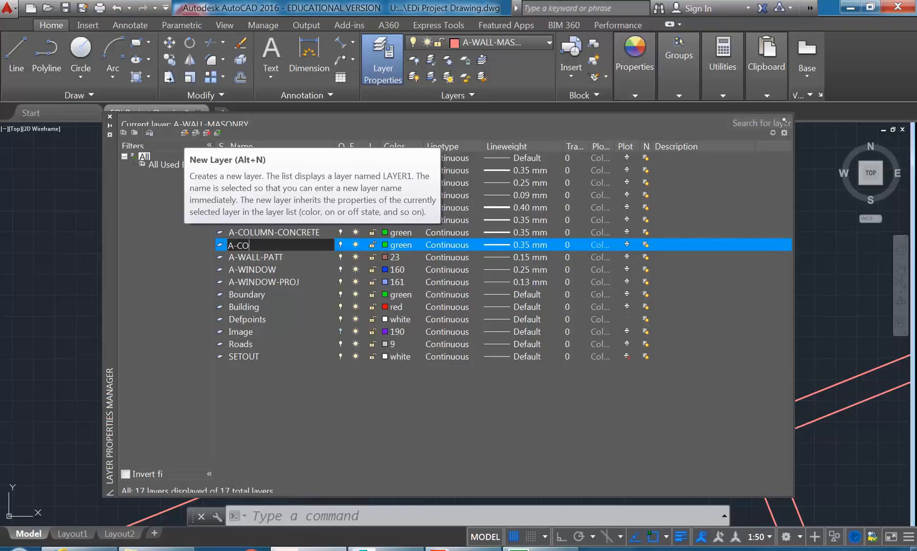
{"action": "type", "text": "LUMN-PATTERN"}
{"action": "key", "text": "Return"}
{"action": "key", "text": "Return"}
{"action": "key", "text": "Return"}
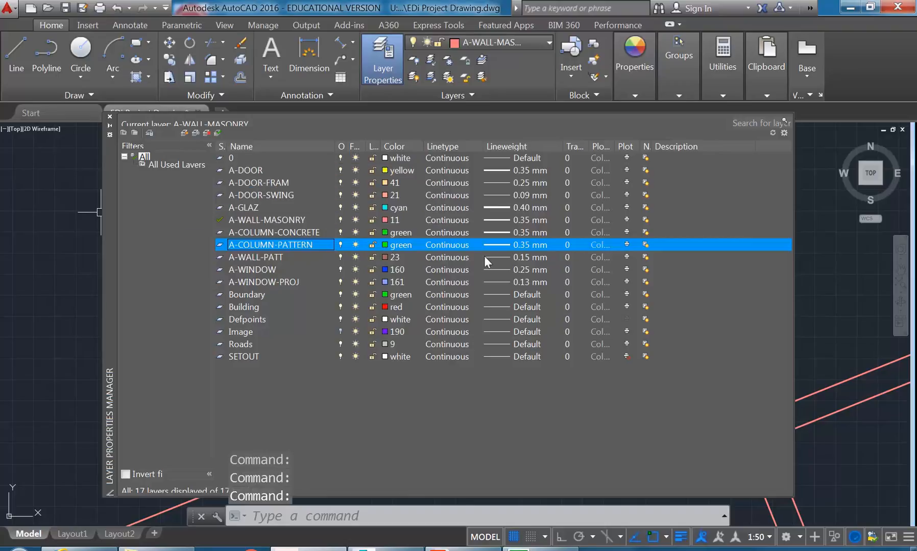
- Set the A-COLUMN-PATTERN layer's lineweight to 0.15 mm and its colour to index 83
{"action": "left_click", "coordinate": [498, 241]}
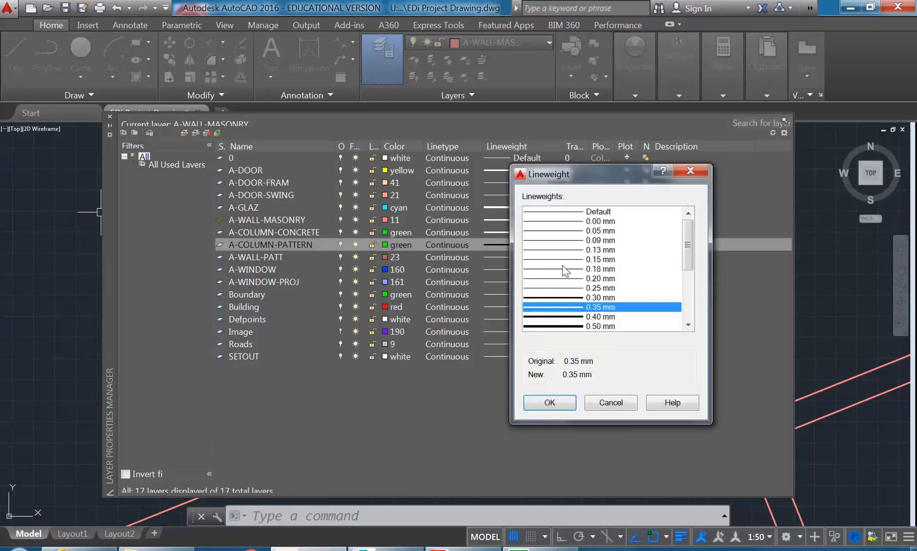
{"action": "left_click", "coordinate": [554, 260]}
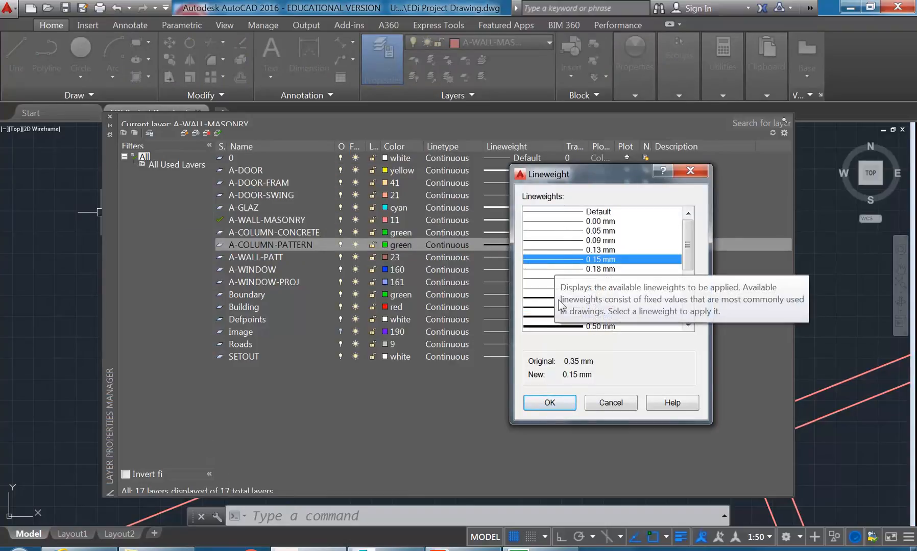
{"action": "left_click", "coordinate": [550, 403]}
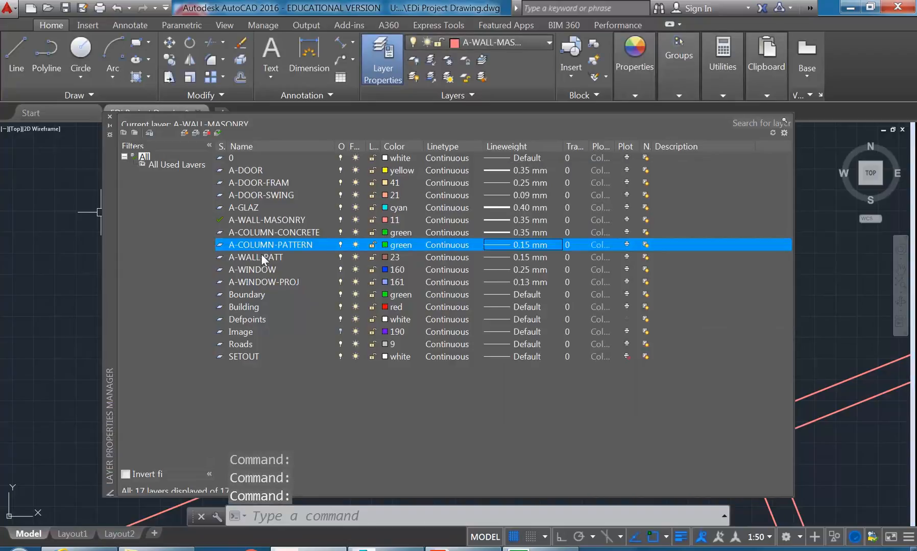
{"action": "left_click", "coordinate": [386, 243]}
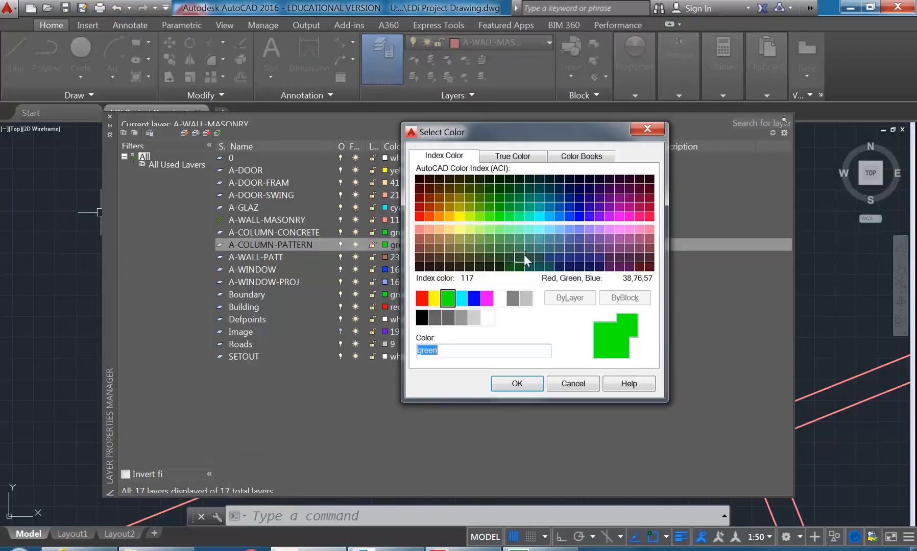
{"action": "left_click", "coordinate": [488, 237]}
{"action": "left_click", "coordinate": [509, 387]}
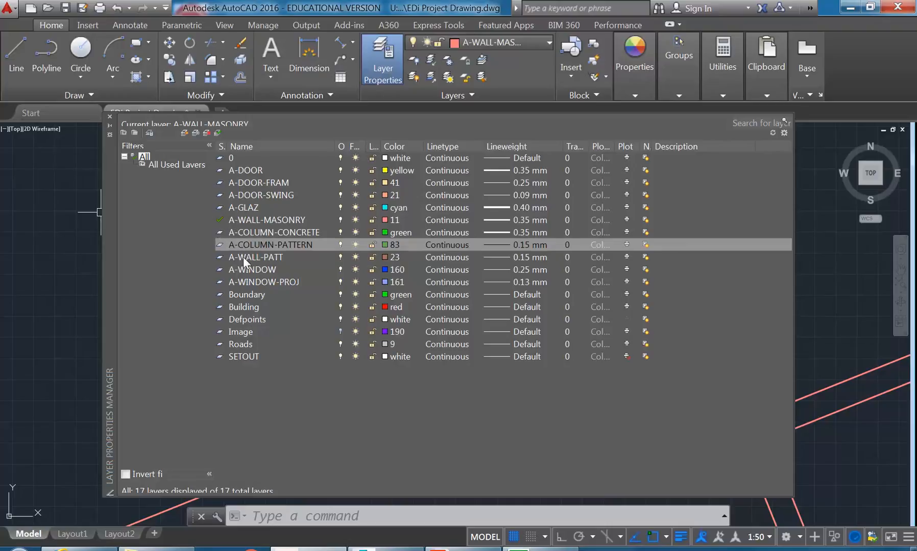
- Compare the A-WALL-MASONRY, A-WALL-PATT and A-COLUMN-PATTERN layers in the layer list
{"action": "left_click", "coordinate": [268, 258]}
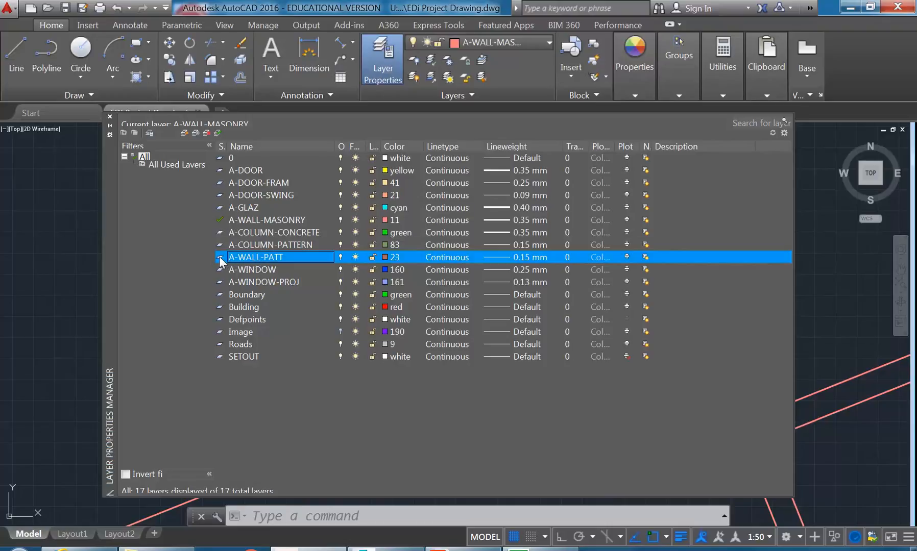
{"action": "left_click", "coordinate": [260, 214]}
{"action": "left_click", "coordinate": [253, 259]}
{"action": "left_click", "coordinate": [256, 220]}
{"action": "left_click", "coordinate": [256, 257]}
{"action": "left_click", "coordinate": [256, 220]}
{"action": "left_click", "coordinate": [250, 257]}
{"action": "left_click", "coordinate": [243, 245]}
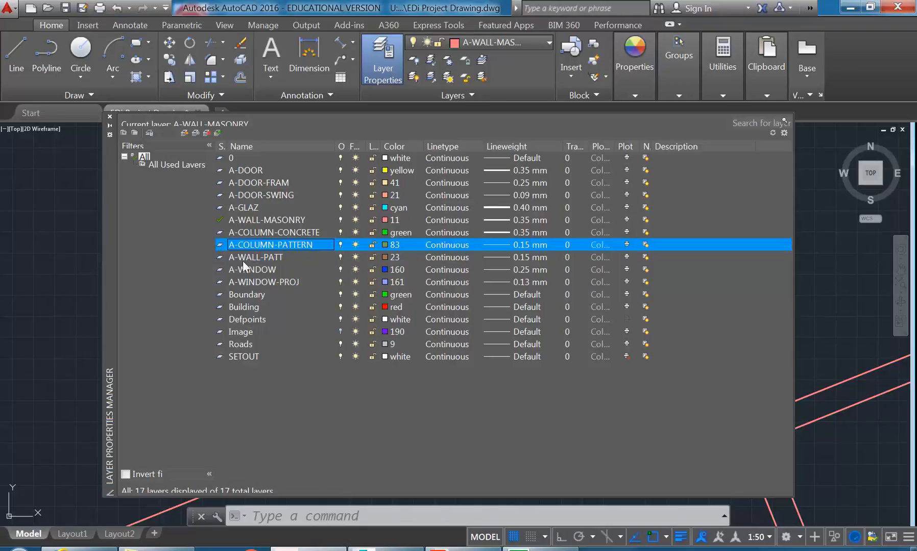
- Make A-COLUMN-CONCRETE the current layer and close the layer list
{"action": "left_click", "coordinate": [223, 231]}
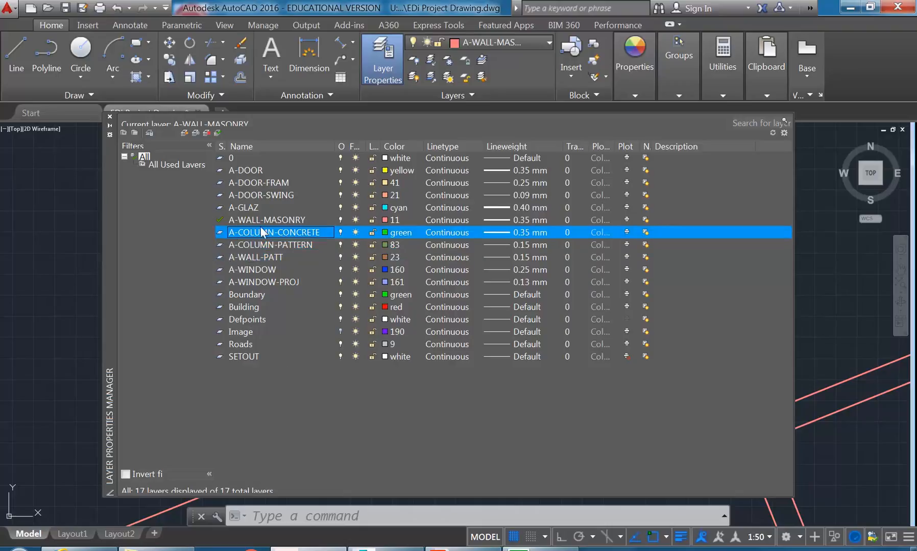
{"action": "double_click", "coordinate": [221, 229]}
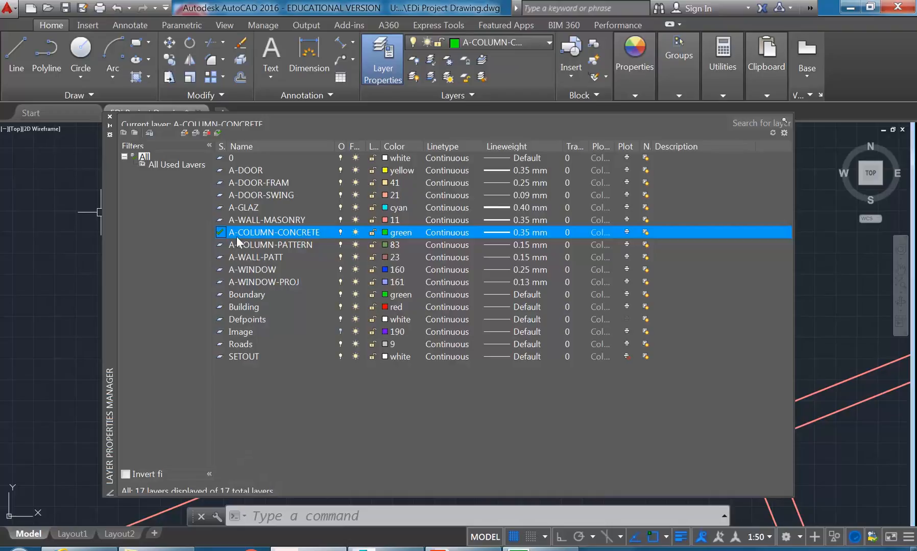
{"action": "left_click", "coordinate": [111, 120]}
- Move the three column outline lines beside the door hinge onto the A-COLUMN-CONCRETE layer and clear the selection
{"action": "scroll", "coordinate": [264, 273], "scroll_direction": "up", "scroll_amount": 5}
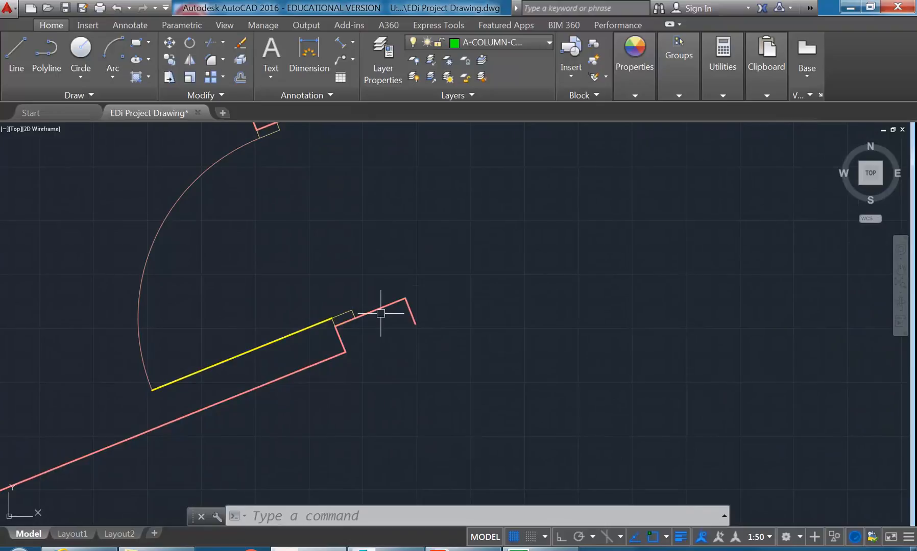
{"action": "scroll", "coordinate": [356, 315], "scroll_direction": "up", "scroll_amount": 2}
{"action": "left_click", "coordinate": [357, 314]}
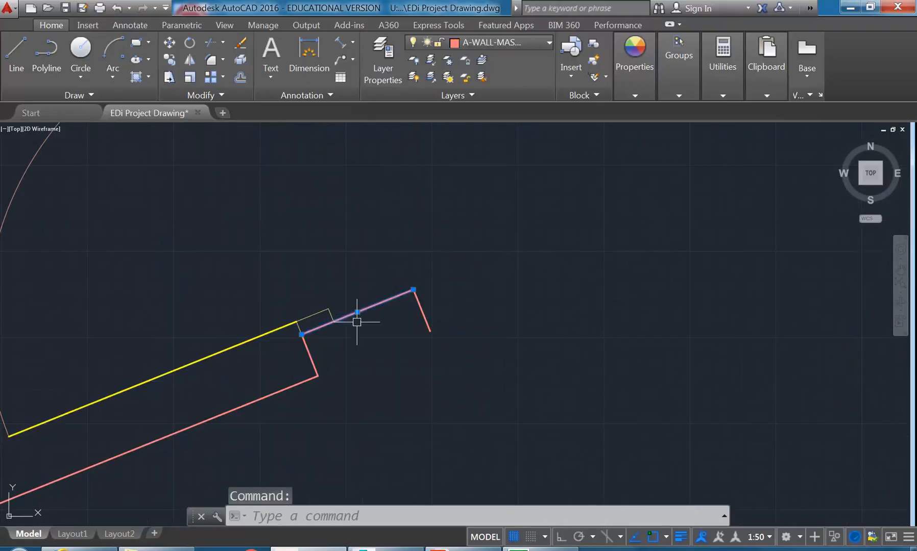
{"action": "left_click", "coordinate": [310, 362]}
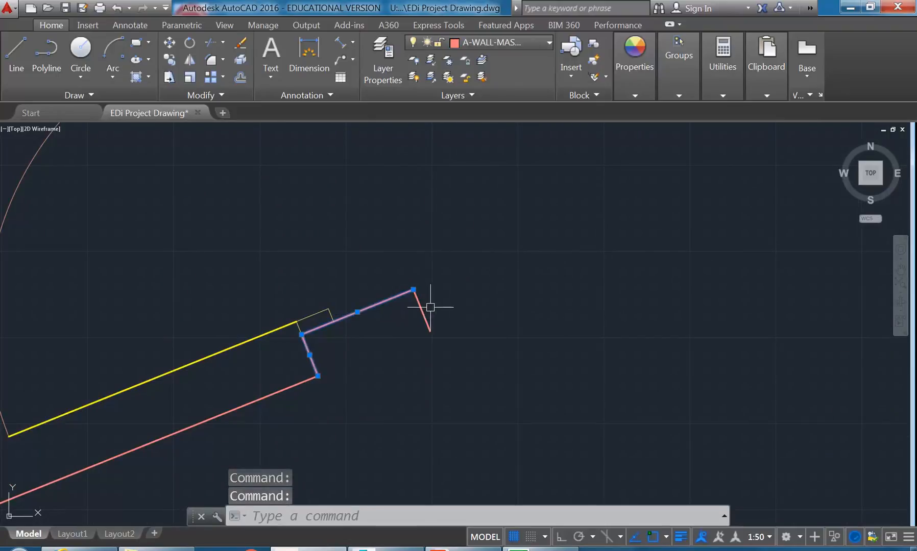
{"action": "left_click", "coordinate": [423, 312]}
{"action": "scroll", "coordinate": [329, 286], "scroll_direction": "down", "scroll_amount": 4}
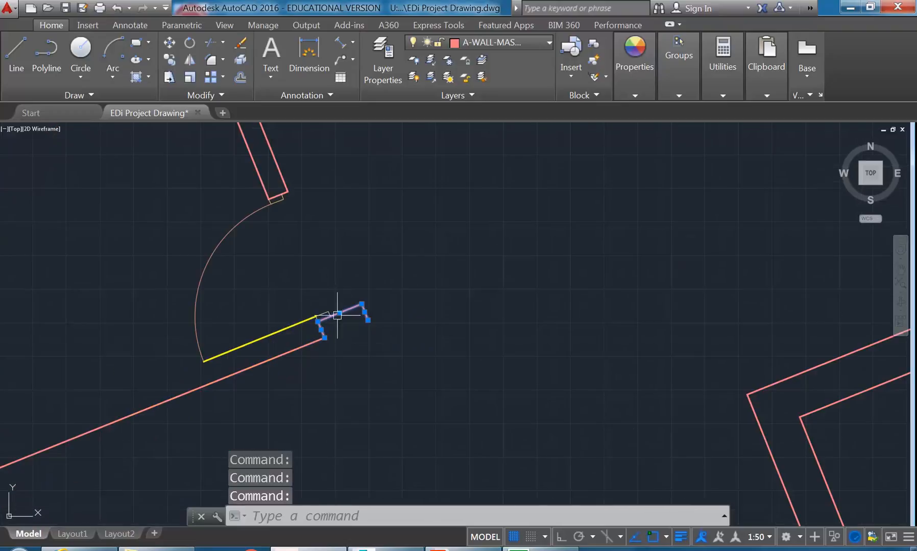
{"action": "left_click", "coordinate": [507, 41]}
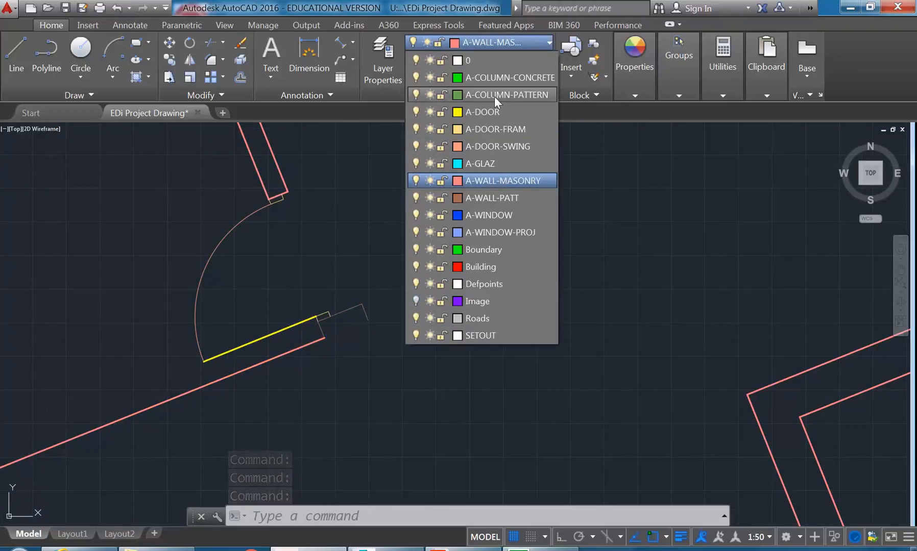
{"action": "left_click", "coordinate": [507, 77]}
{"action": "scroll", "coordinate": [339, 248], "scroll_direction": "up", "scroll_amount": 2}
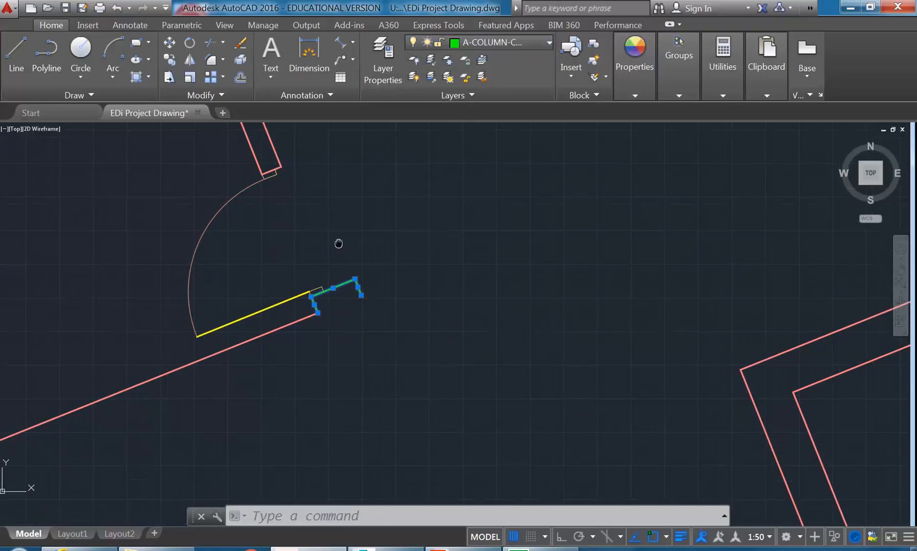
{"action": "key", "text": "Escape"}
{"action": "key", "text": "Escape"}
{"action": "key", "text": "Escape"}
{"action": "middle_click_drag", "start_coordinate": [280, 296], "coordinate": [298, 307]}
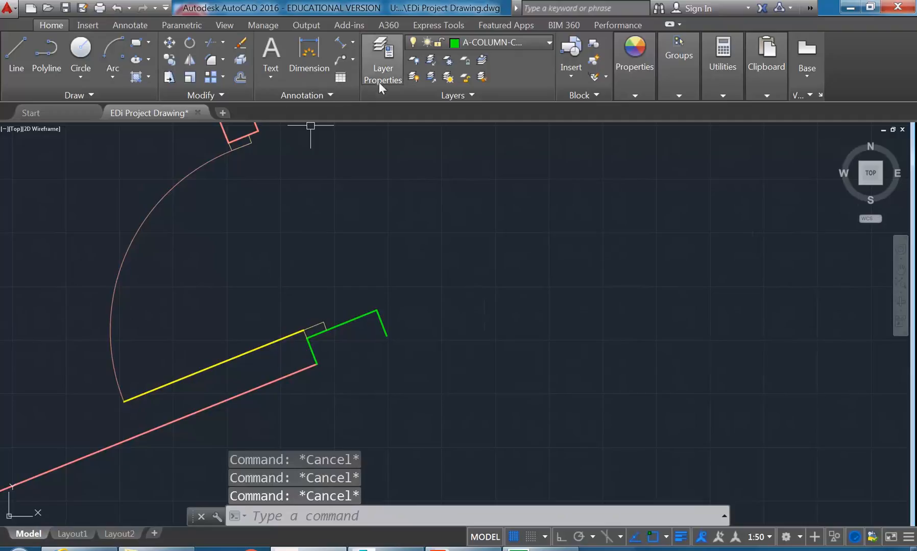
- Change the A-DOOR-FRAM layer's colour to index 50
{"action": "left_click", "coordinate": [482, 43]}
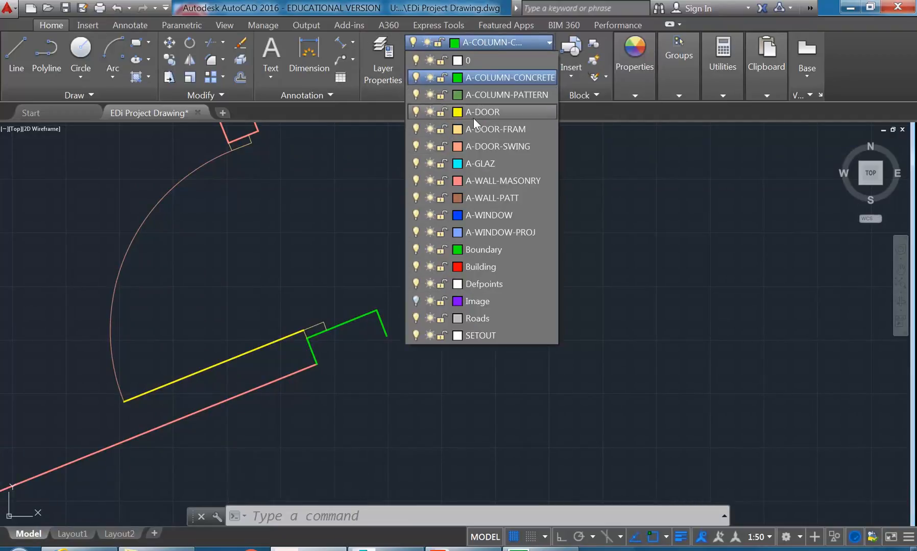
{"action": "left_click", "coordinate": [458, 131]}
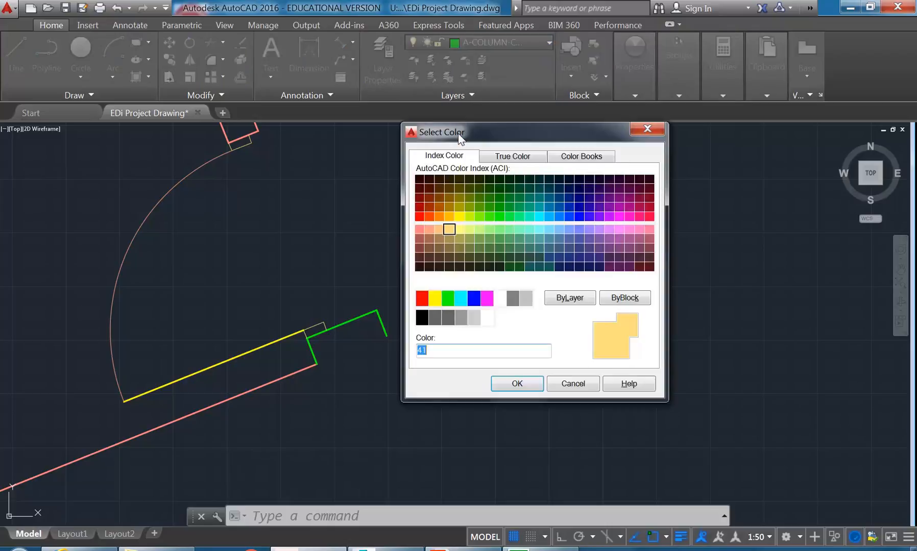
{"action": "left_click", "coordinate": [458, 217]}
{"action": "left_click", "coordinate": [504, 380]}
{"action": "middle_click_drag", "start_coordinate": [260, 239], "coordinate": [304, 248]}
{"action": "scroll", "coordinate": [327, 317], "scroll_direction": "up", "scroll_amount": 8}
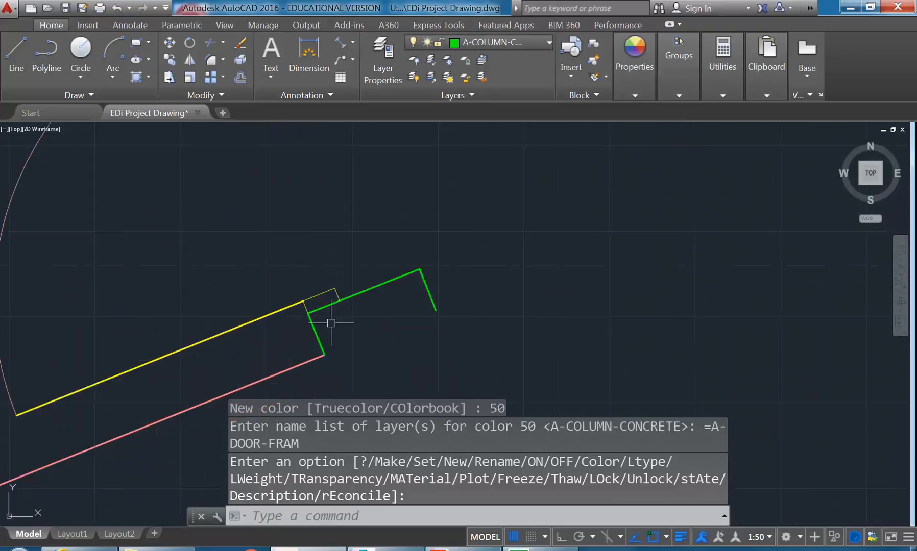
{"action": "scroll", "coordinate": [283, 260], "scroll_direction": "down", "scroll_amount": 5}
{"action": "middle_click_drag", "start_coordinate": [292, 274], "coordinate": [306, 340]}
{"action": "scroll", "coordinate": [305, 312], "scroll_direction": "up", "scroll_amount": 3}
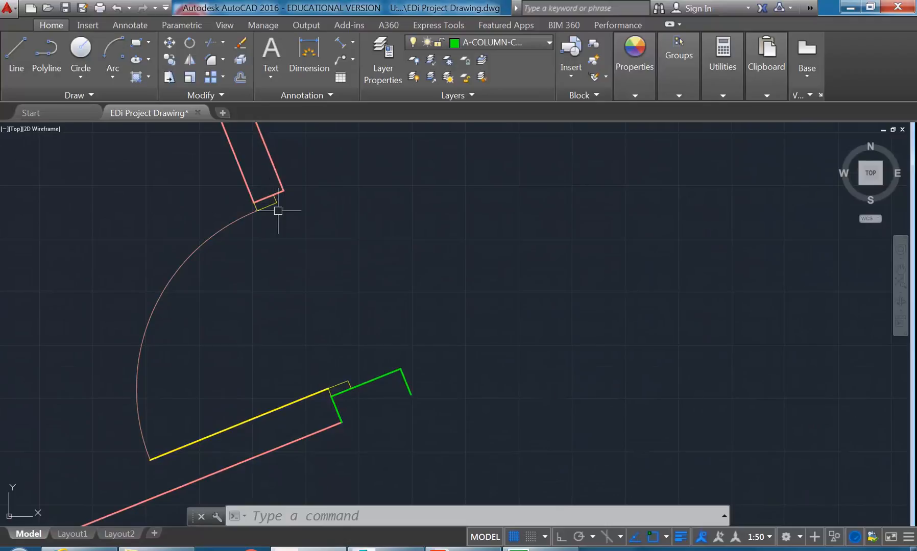
- Set the A-DOOR-FRAM layer's lineweight to 0.30 mm
{"action": "left_click", "coordinate": [380, 60]}
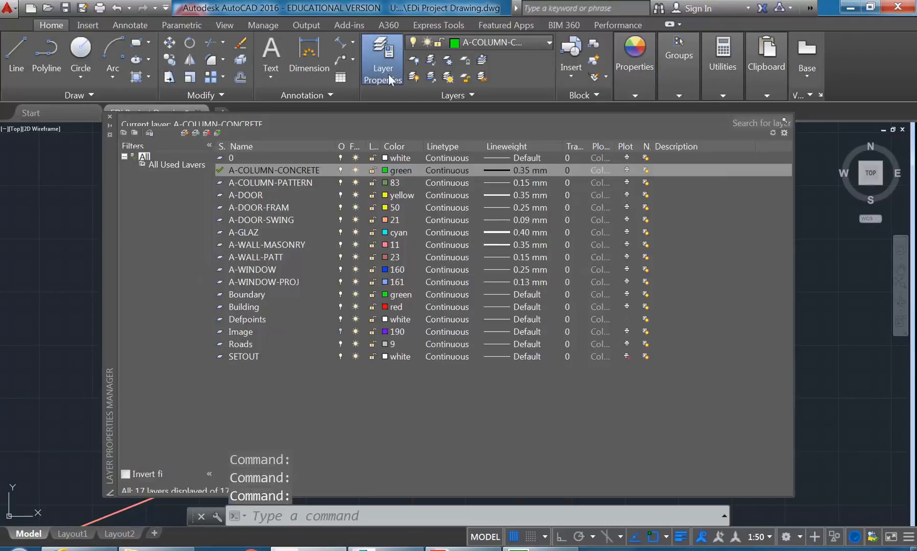
{"action": "left_click", "coordinate": [251, 206]}
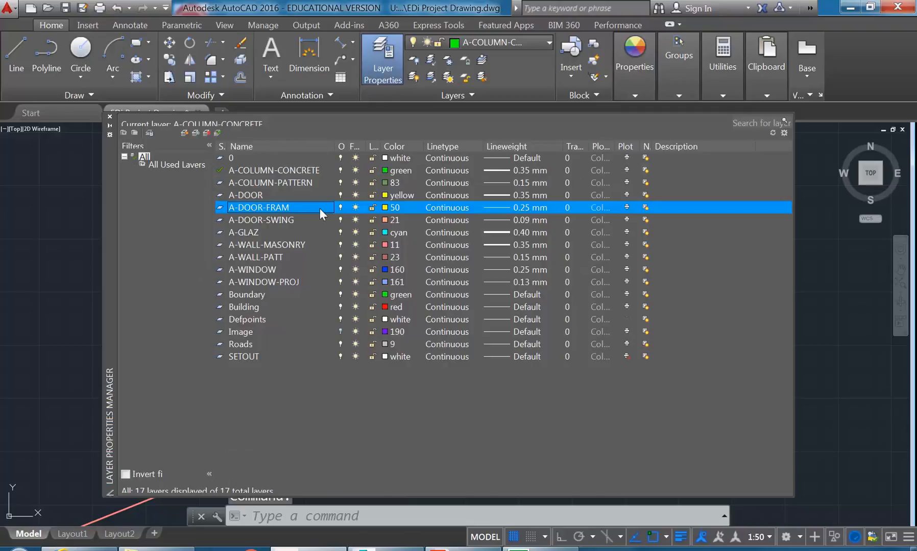
{"action": "left_click", "coordinate": [502, 208]}
{"action": "left_click", "coordinate": [557, 299]}
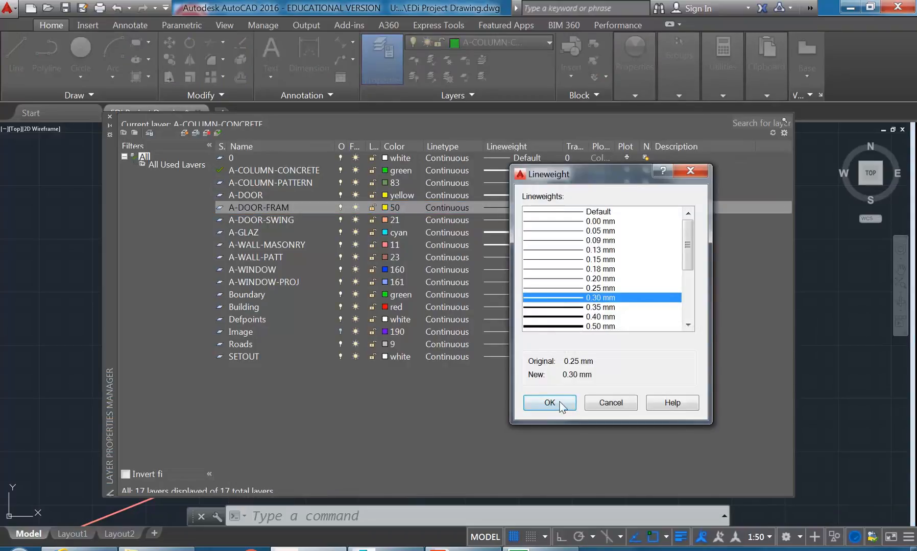
{"action": "left_click", "coordinate": [559, 408]}
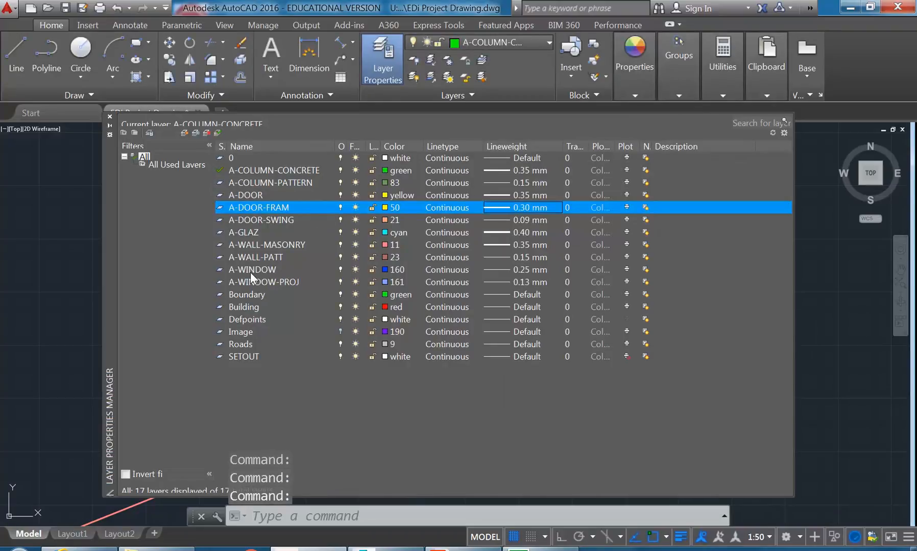
- Set the A-WINDOW layer's lineweight to 0.30 mm and close the layer list
{"action": "left_click", "coordinate": [251, 271]}
{"action": "left_click", "coordinate": [495, 269]}
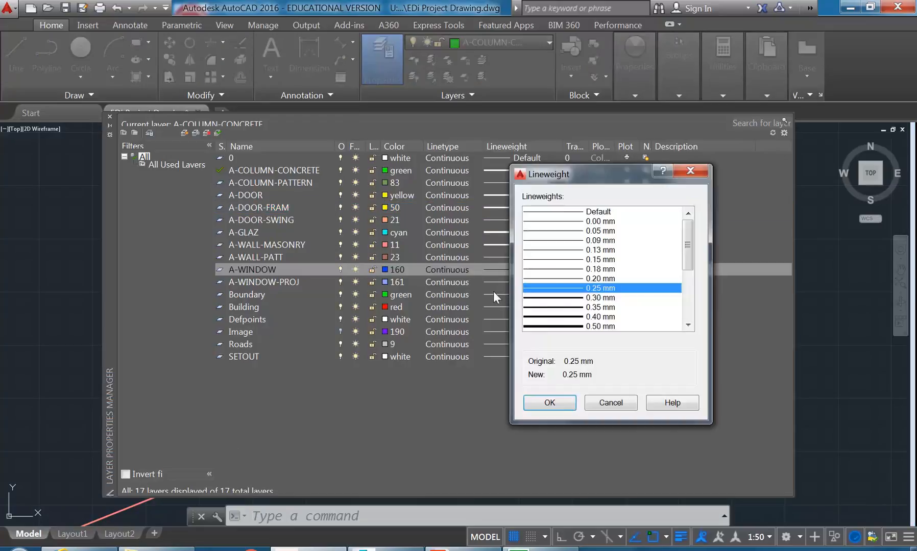
{"action": "left_click", "coordinate": [563, 298]}
{"action": "left_click", "coordinate": [553, 406]}
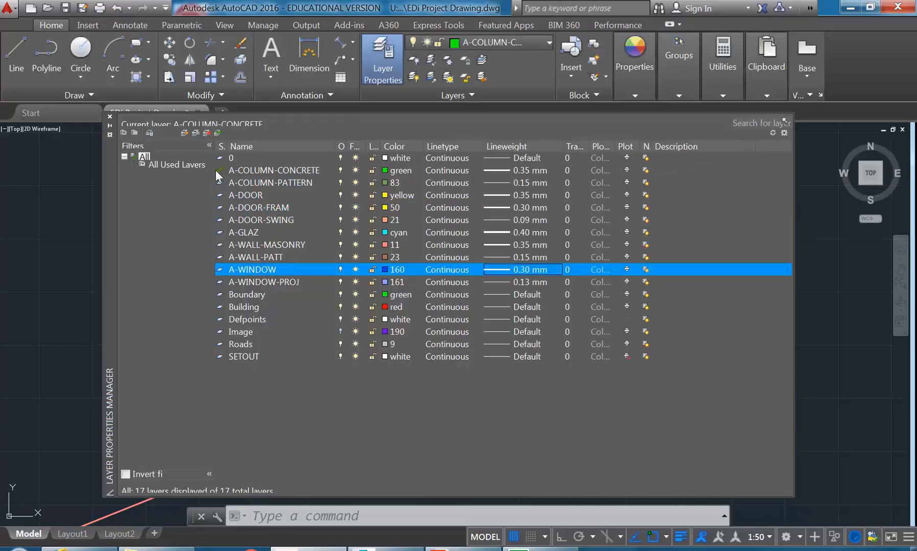
{"action": "left_click", "coordinate": [109, 117]}
{"action": "middle_click_drag", "start_coordinate": [230, 281], "coordinate": [217, 275]}
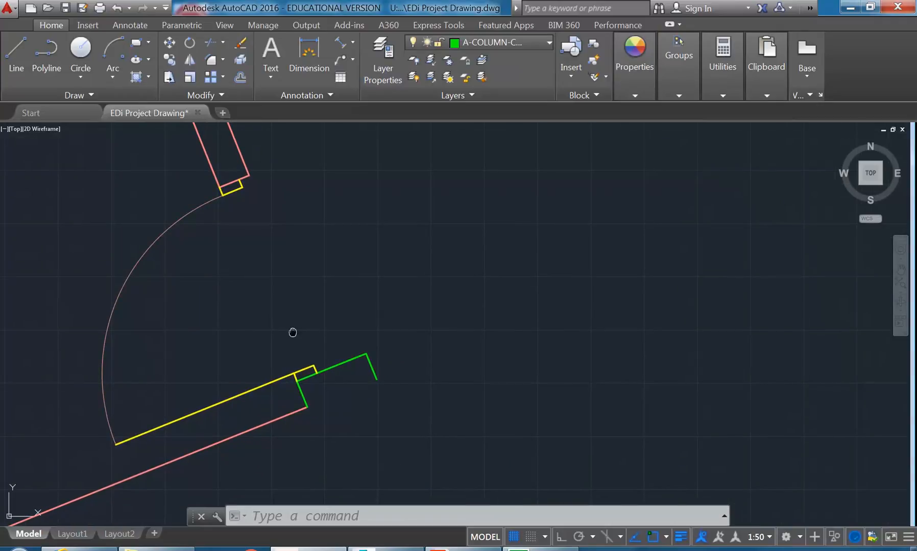
{"action": "middle_click_drag", "start_coordinate": [293, 331], "coordinate": [306, 336]}
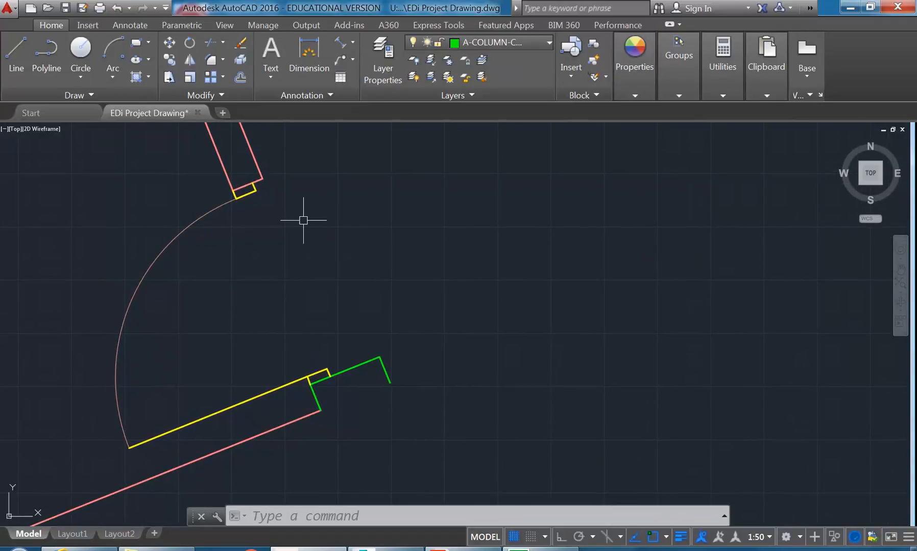
- Measure the masonry wall's thickness across its end at the door frame
{"action": "scroll", "coordinate": [280, 307], "scroll_direction": "down", "scroll_amount": 3}
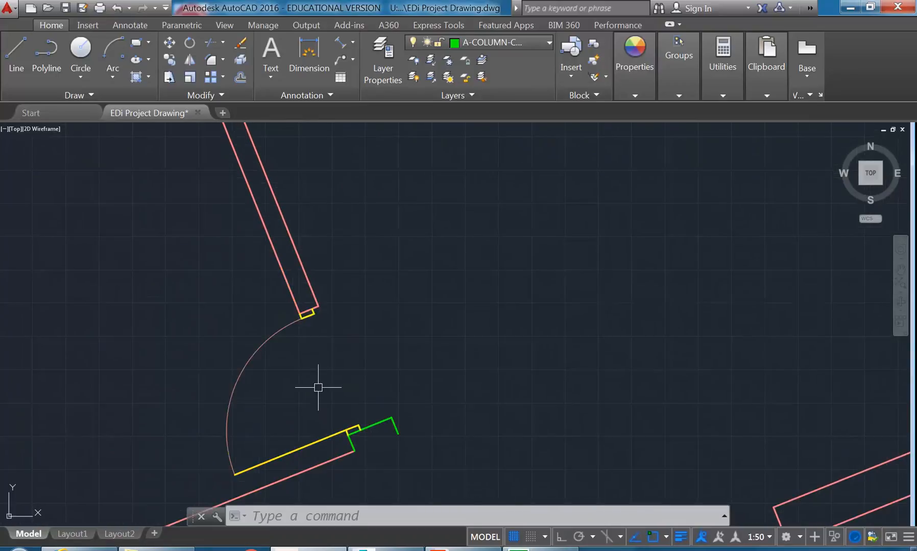
{"action": "scroll", "coordinate": [314, 372], "scroll_direction": "up", "scroll_amount": 2}
{"action": "scroll", "coordinate": [295, 260], "scroll_direction": "up", "scroll_amount": 2}
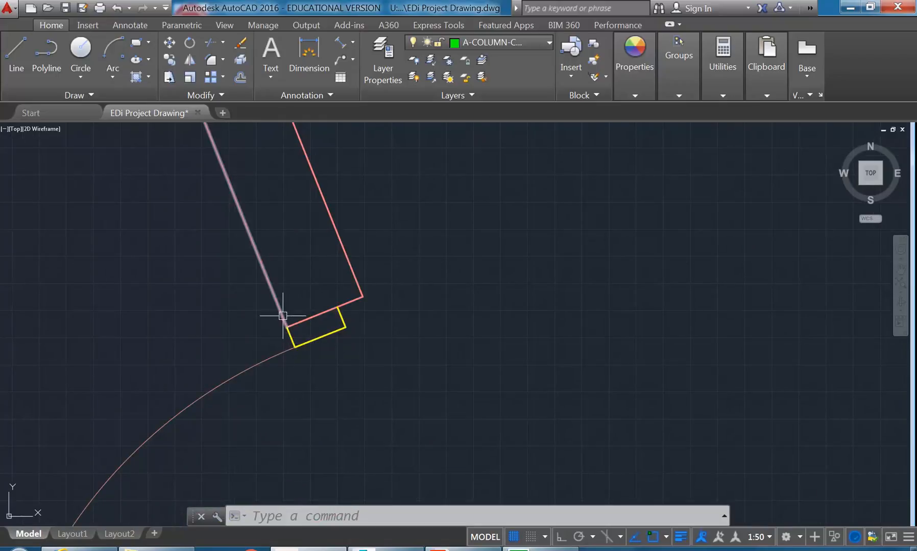
{"action": "mouse_move", "coordinate": [279, 308]}
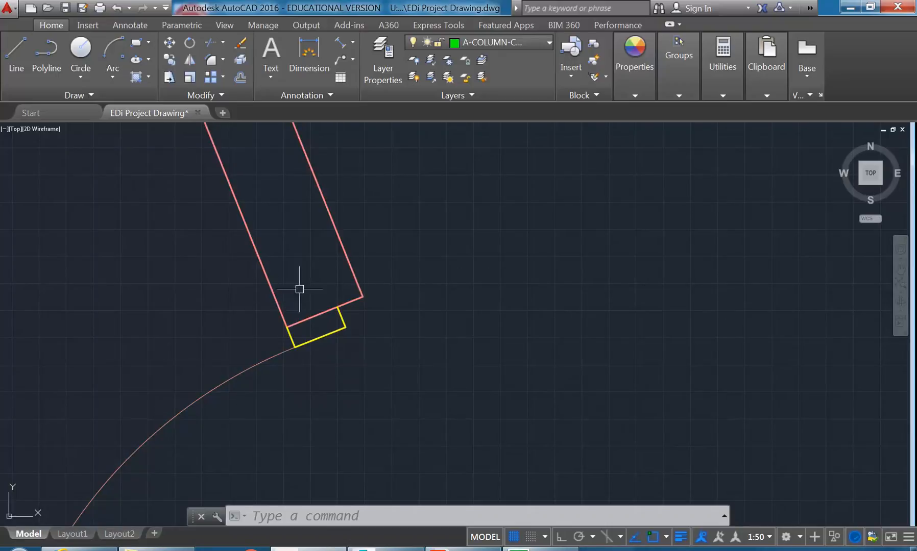
{"action": "middle_click_drag", "start_coordinate": [285, 309], "coordinate": [291, 316]}
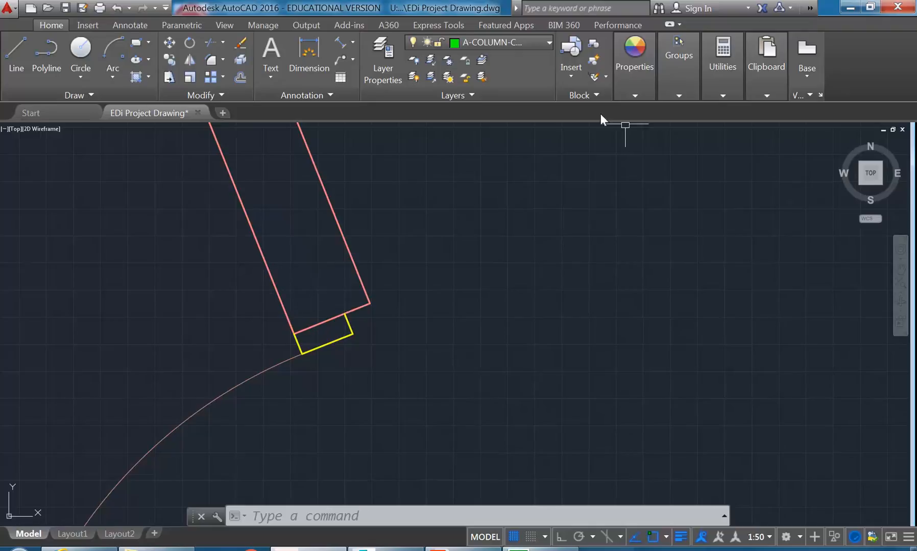
{"action": "left_click", "coordinate": [723, 53]}
{"action": "left_click", "coordinate": [726, 119]}
{"action": "left_click", "coordinate": [293, 334]}
{"action": "left_click", "coordinate": [369, 304]}
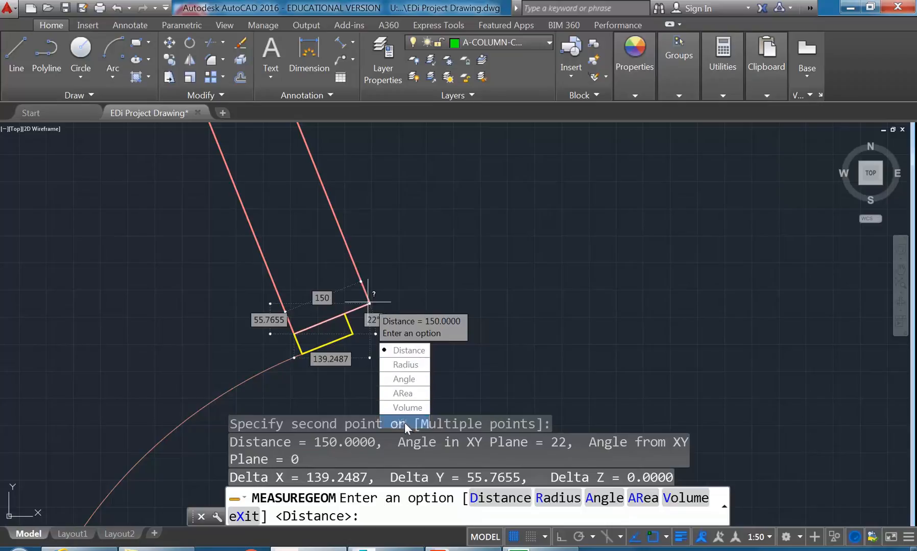
{"action": "middle_click_drag", "start_coordinate": [362, 368], "coordinate": [344, 307]}
{"action": "key", "text": "Escape"}
{"action": "key", "text": "Escape"}
{"action": "key", "text": "Escape"}
{"action": "middle_click_drag", "start_coordinate": [264, 268], "coordinate": [272, 282]}
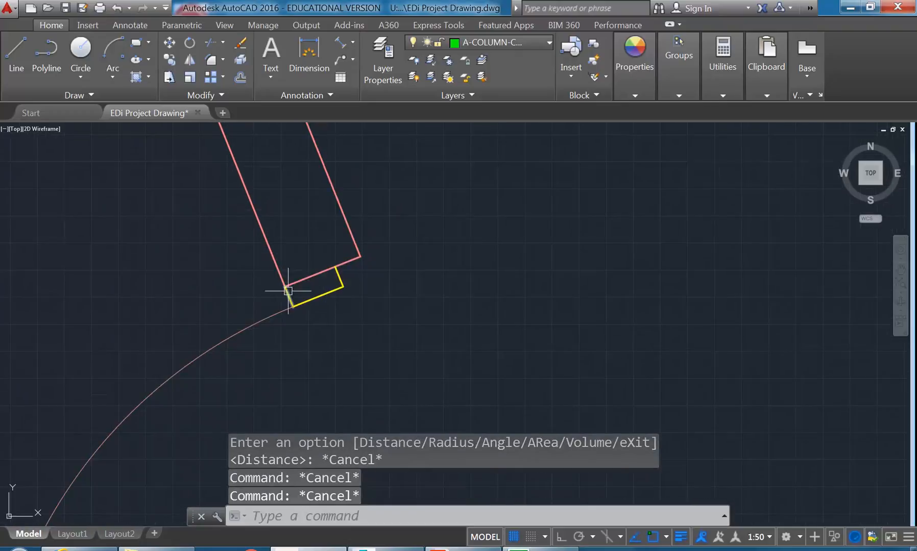
- Examine how the masonry wall meets the door frame and how the wall continues away from it
{"action": "scroll", "coordinate": [275, 287], "scroll_direction": "up", "scroll_amount": 4}
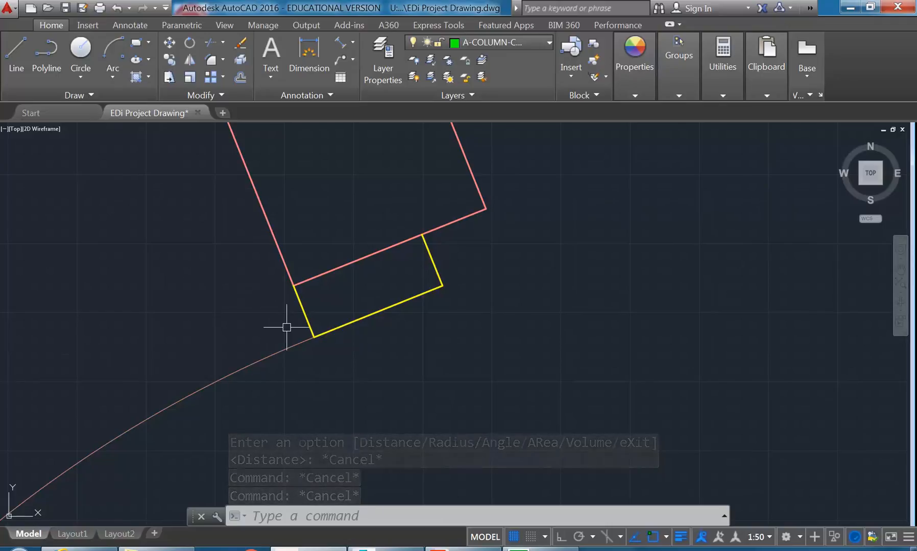
{"action": "scroll", "coordinate": [249, 260], "scroll_direction": "down", "scroll_amount": 4}
{"action": "middle_click_drag", "start_coordinate": [249, 259], "coordinate": [278, 323]}
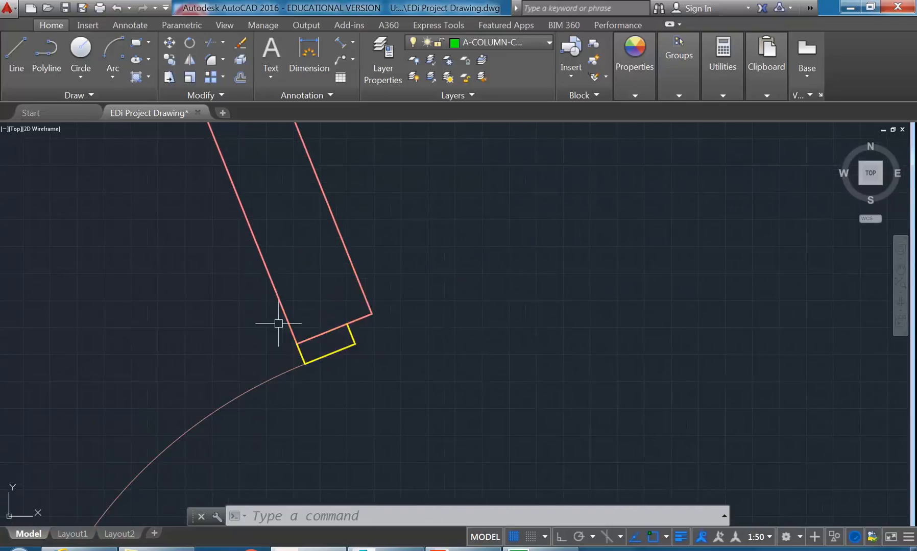
{"action": "scroll", "coordinate": [288, 327], "scroll_direction": "down", "scroll_amount": 4}
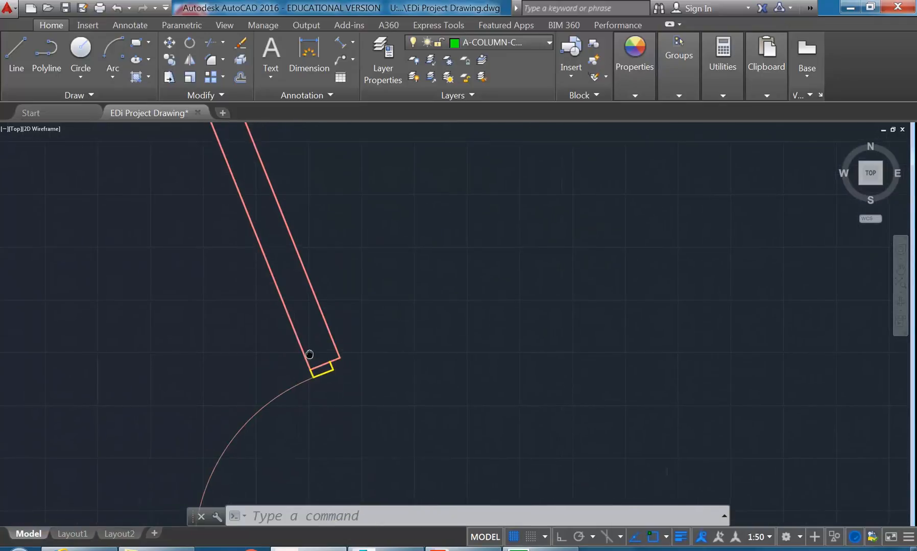
{"action": "scroll", "coordinate": [269, 337], "scroll_direction": "down", "scroll_amount": 2}
{"action": "mouse_move", "coordinate": [268, 337]}
{"action": "middle_mouse_down"}
{"action": "mouse_move", "coordinate": [311, 422]}
{"action": "mouse_move", "coordinate": [266, 344]}
{"action": "mouse_move", "coordinate": [259, 285]}
{"action": "middle_mouse_up"}
{"action": "scroll", "coordinate": [252, 329], "scroll_direction": "down", "scroll_amount": 4}
- Offset the wall face on the door swing side by 130 towards the opposite face
{"action": "scroll", "coordinate": [294, 329], "scroll_direction": "up", "scroll_amount": 8}
{"action": "scroll", "coordinate": [294, 329], "scroll_direction": "up", "scroll_amount": 4}
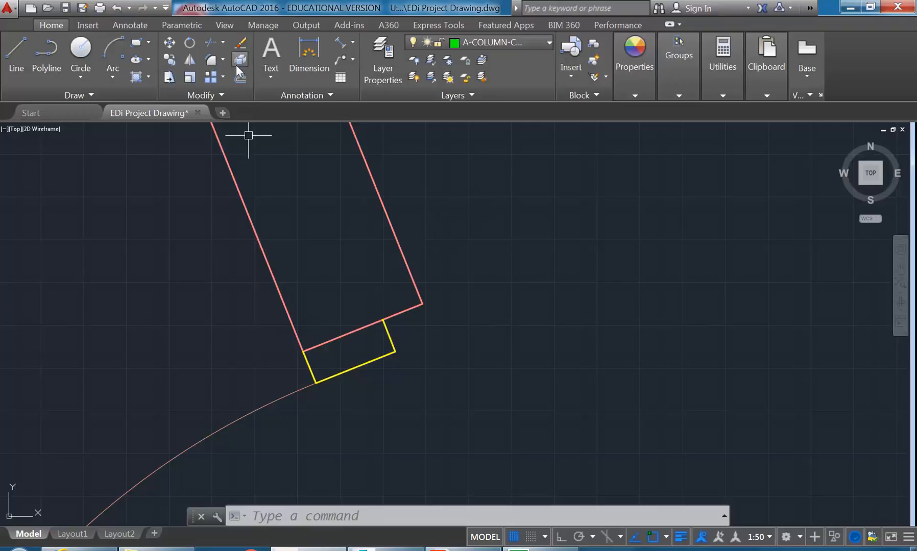
{"action": "left_click", "coordinate": [240, 77]}
{"action": "type", "text": "13"}
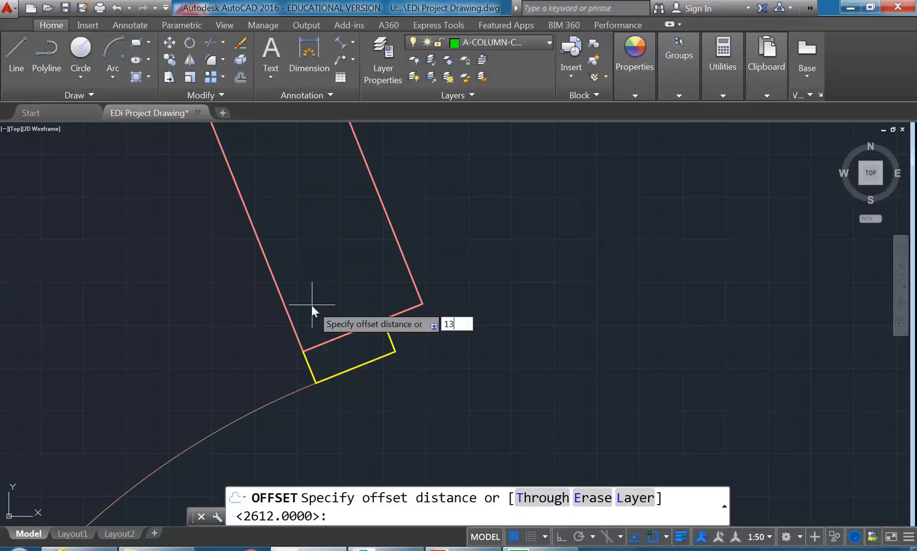
{"action": "type", "text": "0"}
{"action": "key", "text": "Return"}
{"action": "left_click", "coordinate": [284, 303]}
{"action": "left_click", "coordinate": [342, 284]}
{"action": "key", "text": "Return"}
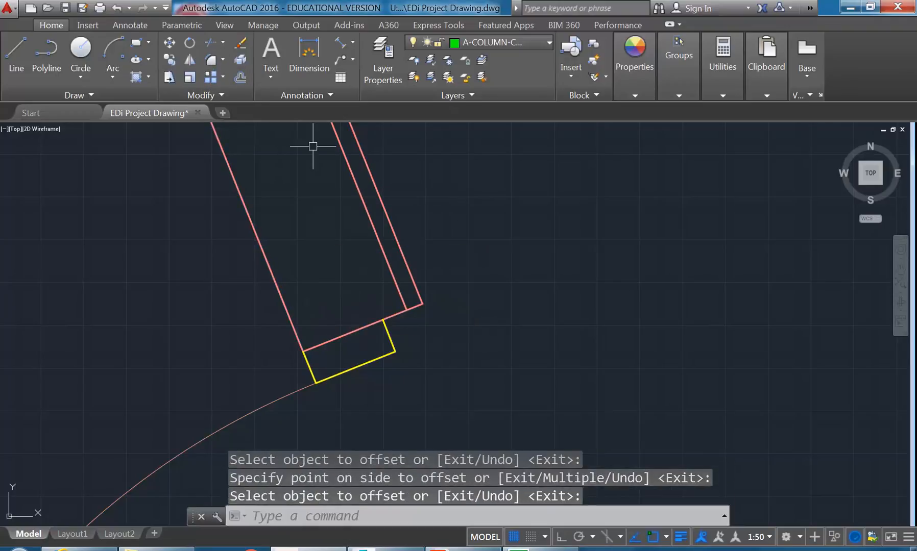
- Fillet the wall's end line with the new offset line and delete the old opposite wall face
{"action": "left_click", "coordinate": [211, 60]}
{"action": "left_click", "coordinate": [394, 316]}
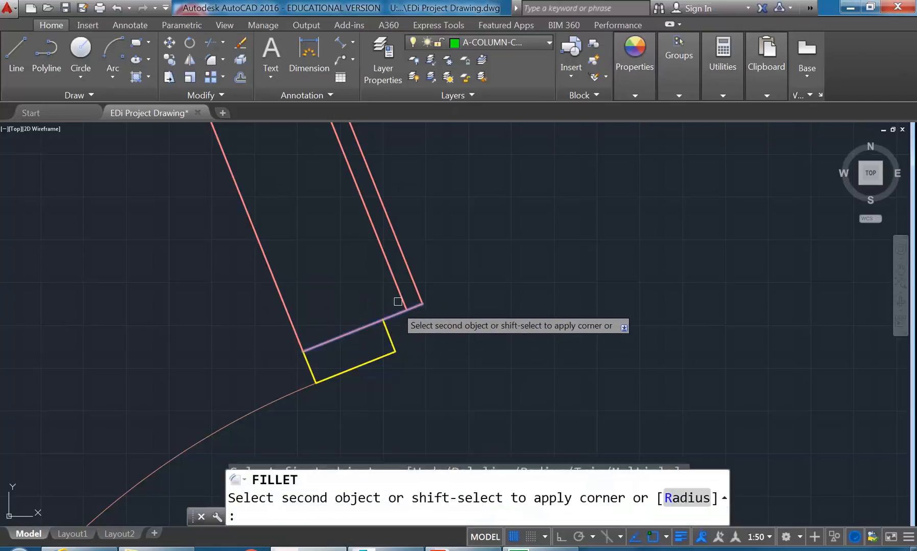
{"action": "left_click", "coordinate": [400, 293]}
{"action": "left_click", "coordinate": [411, 281]}
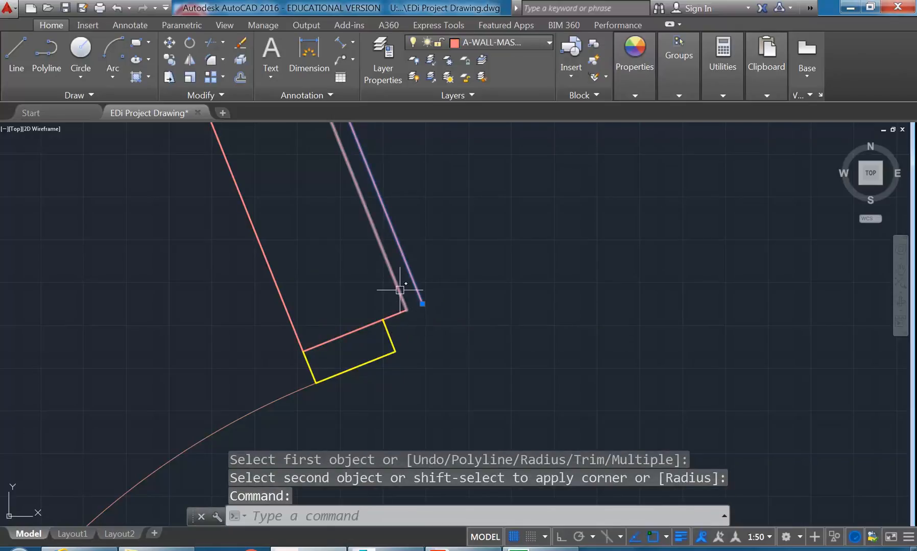
{"action": "key", "text": "Delete"}
{"action": "scroll", "coordinate": [329, 288], "scroll_direction": "down", "scroll_amount": 3}
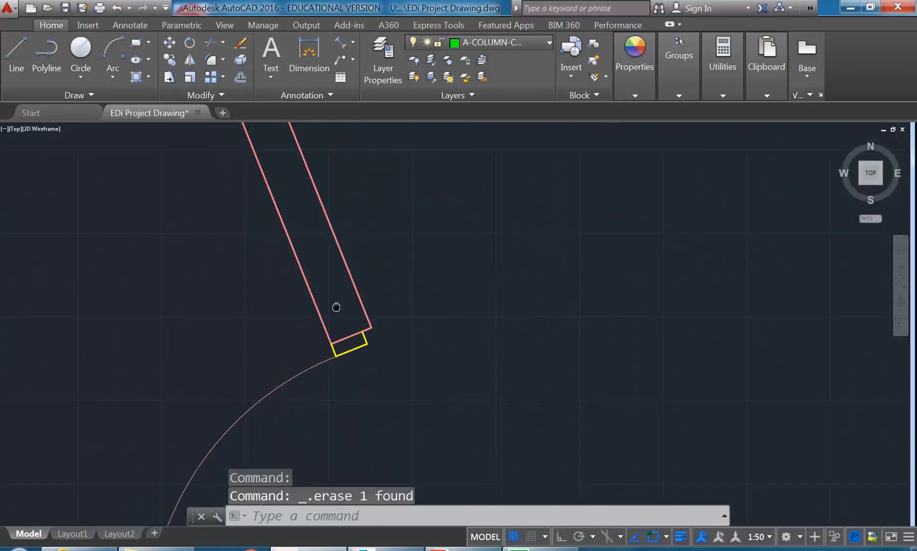
{"action": "scroll", "coordinate": [357, 386], "scroll_direction": "up", "scroll_amount": 3}
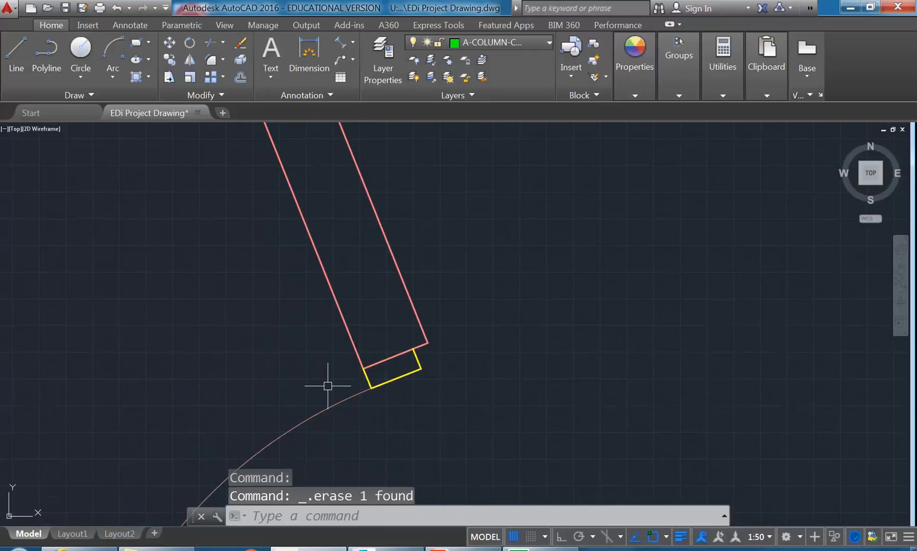
- Stretch the free end of the upper door frame to the outer corner of the masonry wall's end
{"action": "mouse_move", "coordinate": [474, 347]}
{"action": "middle_mouse_down"}
{"action": "mouse_move", "coordinate": [242, 263]}
{"action": "mouse_move", "coordinate": [299, 246]}
{"action": "middle_mouse_up"}
{"action": "scroll", "coordinate": [299, 247], "scroll_direction": "down", "scroll_amount": 3}
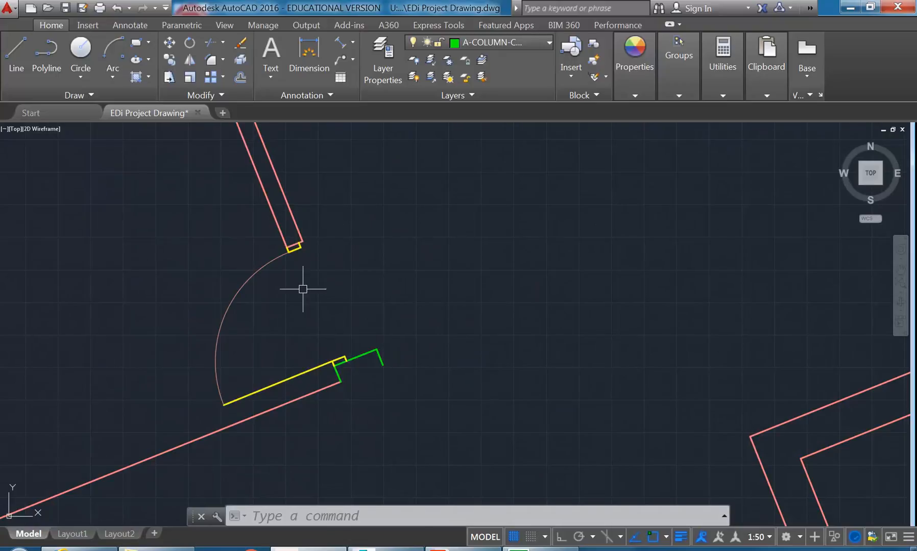
{"action": "scroll", "coordinate": [307, 289], "scroll_direction": "up", "scroll_amount": 2}
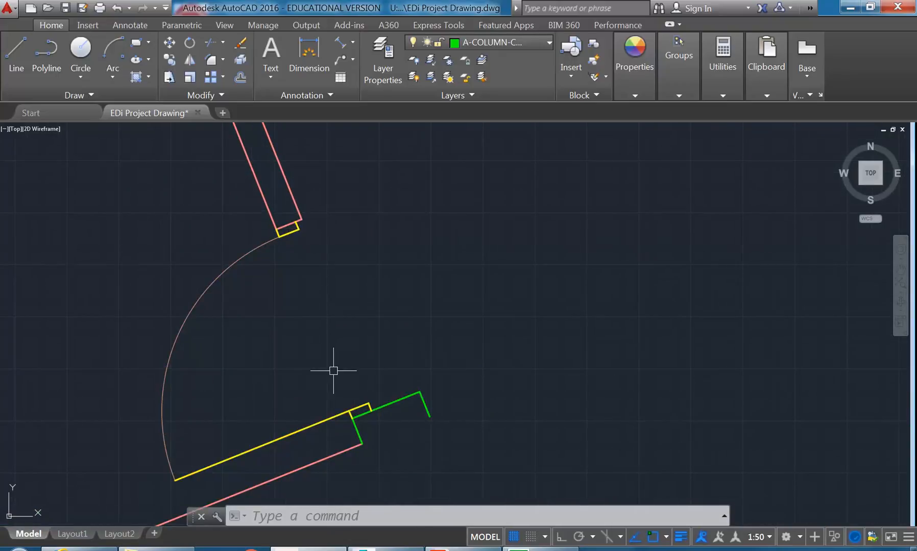
{"action": "scroll", "coordinate": [279, 225], "scroll_direction": "up", "scroll_amount": 8}
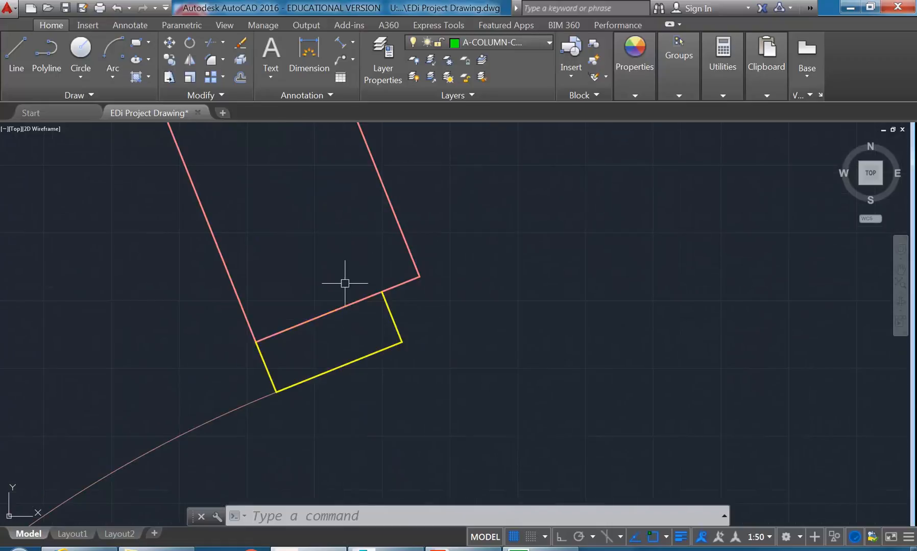
{"action": "left_click", "coordinate": [167, 77]}
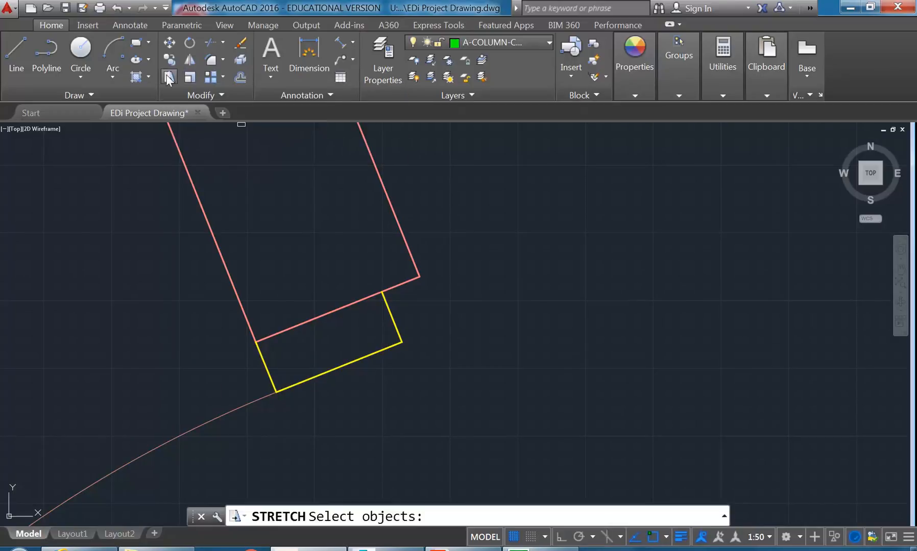
{"action": "left_click", "coordinate": [419, 388]}
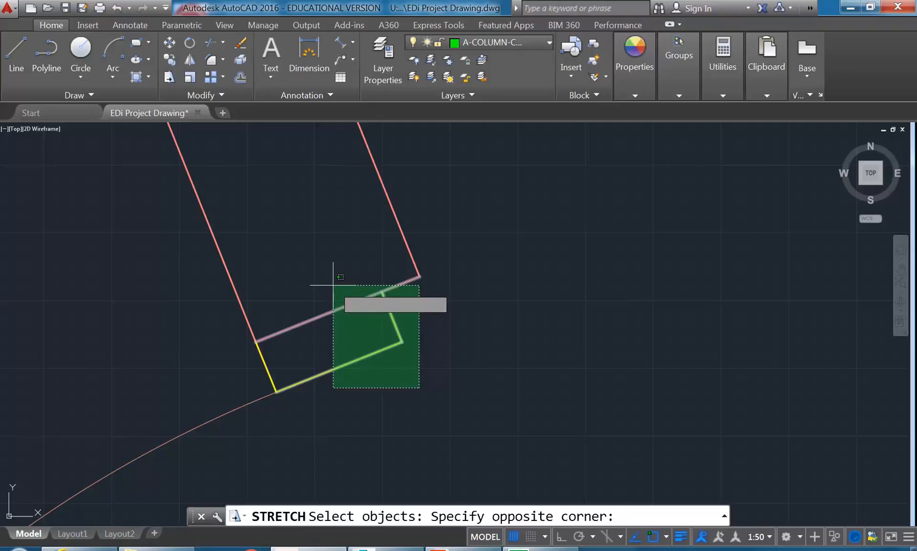
{"action": "left_click", "coordinate": [333, 285]}
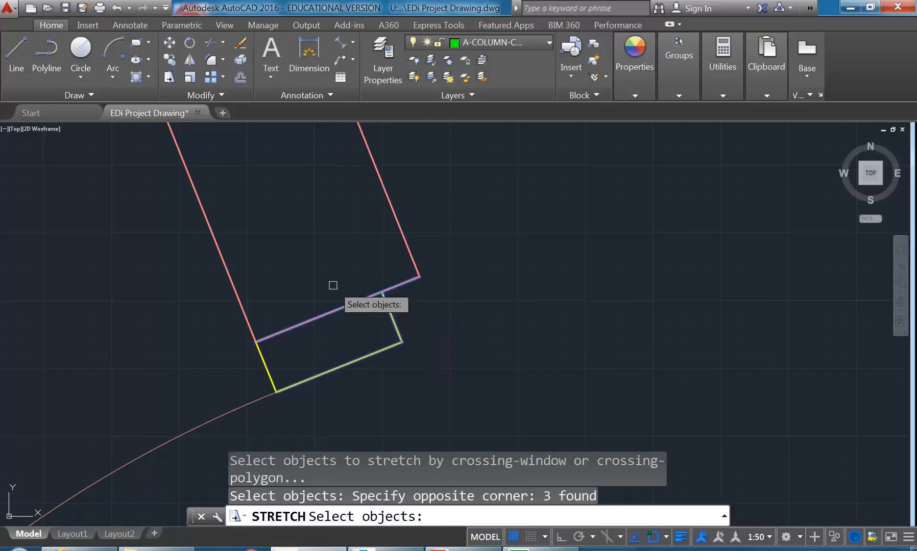
{"action": "key", "text": "Return"}
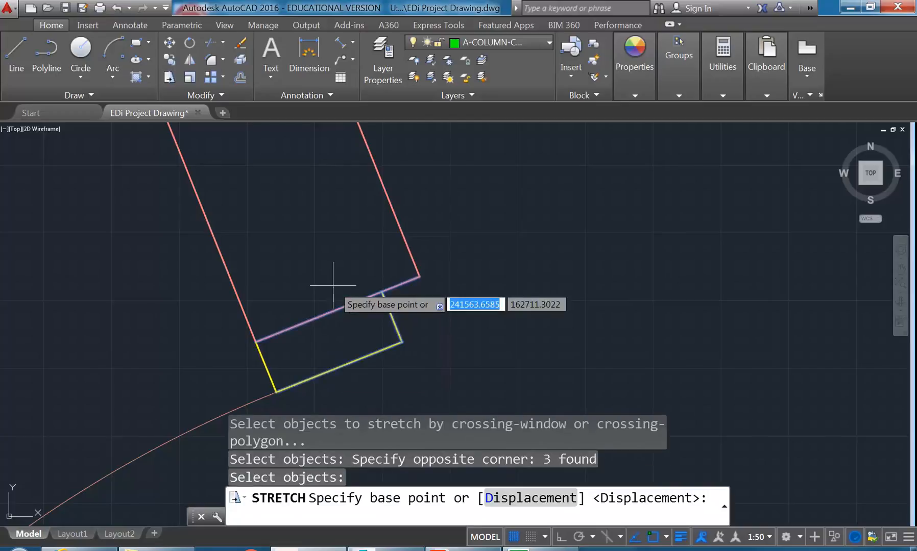
{"action": "left_click", "coordinate": [384, 290]}
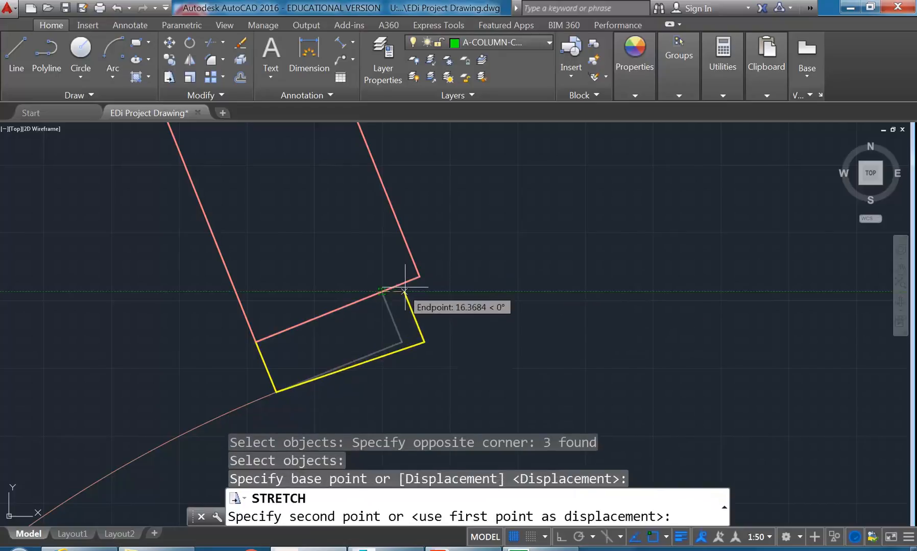
{"action": "left_click", "coordinate": [419, 276]}
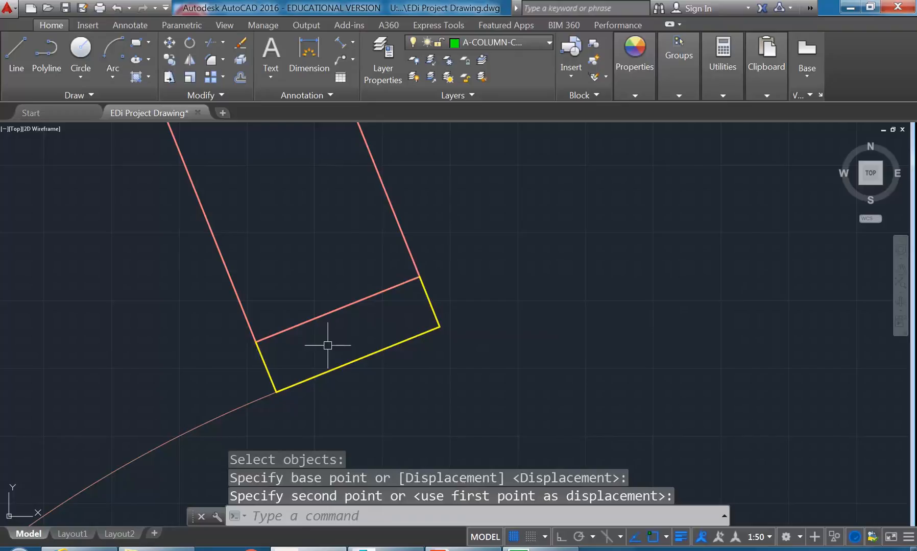
- Lengthen the long outer line of the lower door frame by 30 along the concrete column
{"action": "scroll", "coordinate": [328, 345], "scroll_direction": "down", "scroll_amount": 6}
{"action": "mouse_move", "coordinate": [328, 345]}
{"action": "middle_mouse_down"}
{"action": "mouse_move", "coordinate": [317, 261]}
{"action": "mouse_move", "coordinate": [307, 264]}
{"action": "middle_mouse_up"}
{"action": "middle_click_drag", "start_coordinate": [294, 358], "coordinate": [295, 261]}
{"action": "scroll", "coordinate": [337, 357], "scroll_direction": "up", "scroll_amount": 4}
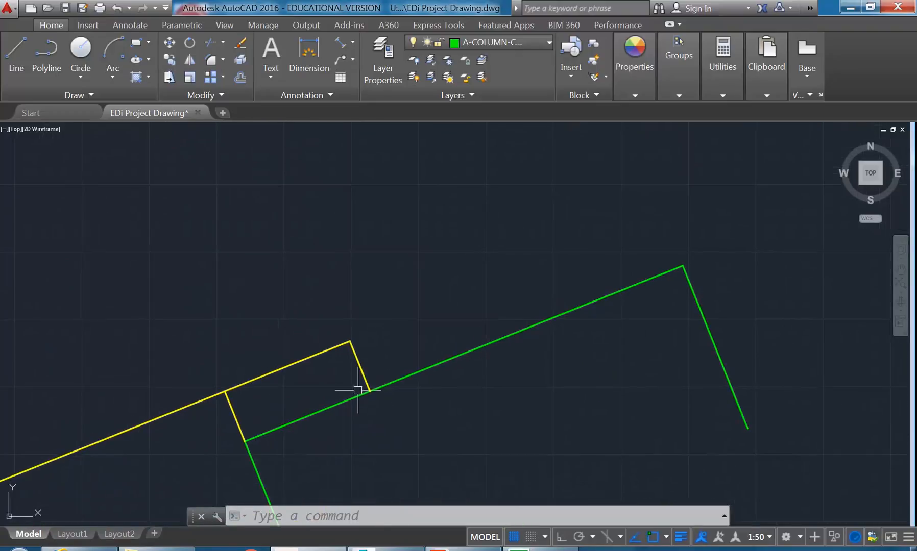
{"action": "left_click", "coordinate": [306, 358]}
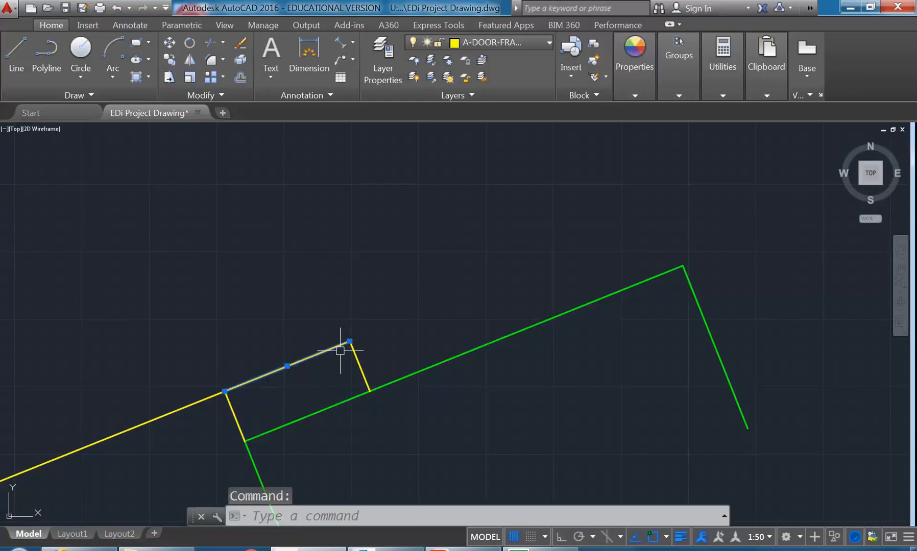
{"action": "mouse_move", "coordinate": [350, 342]}
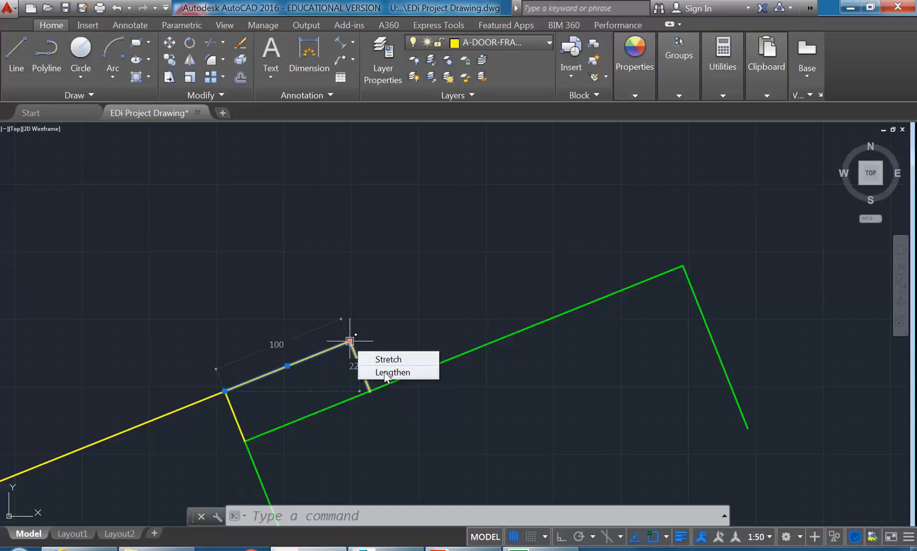
{"action": "left_click", "coordinate": [390, 373]}
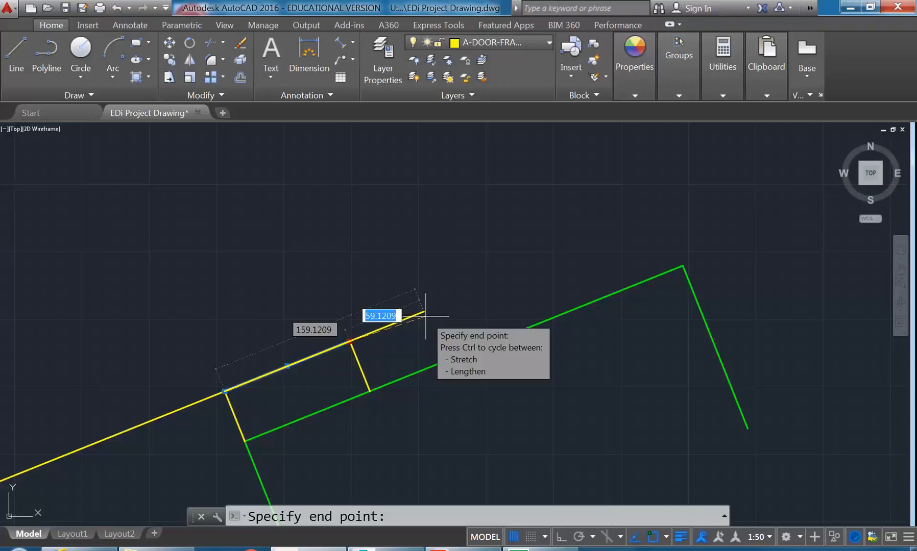
{"action": "type", "text": "30"}
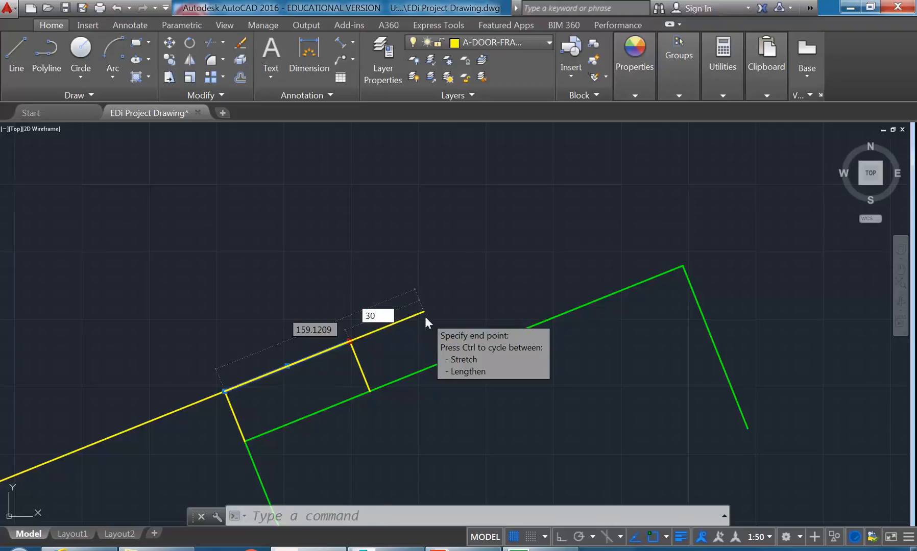
{"action": "key", "text": "Return"}
{"action": "key", "text": "Escape"}
{"action": "key", "text": "Escape"}
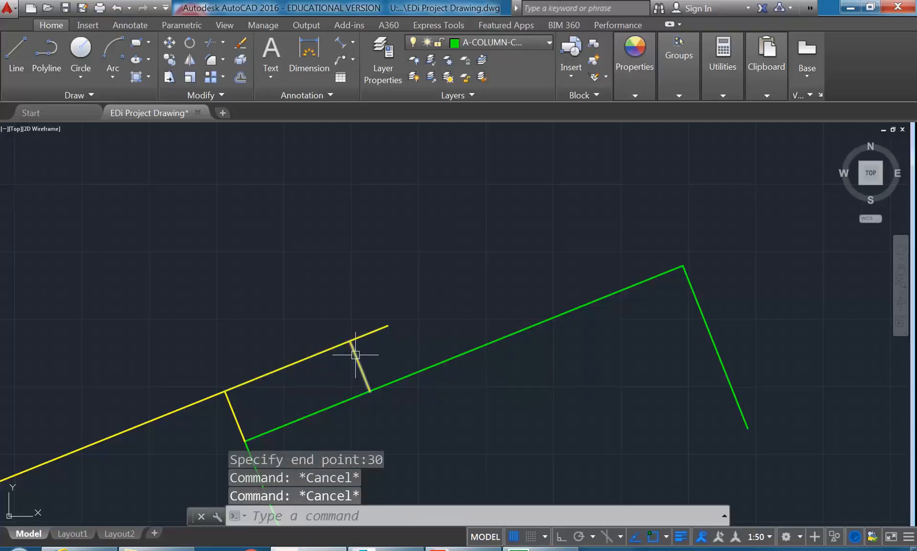
- Try to stretch the lower frame's short end line to the lengthened line's endpoint and undo the stretch
{"action": "middle_click_drag", "start_coordinate": [356, 357], "coordinate": [358, 343]}
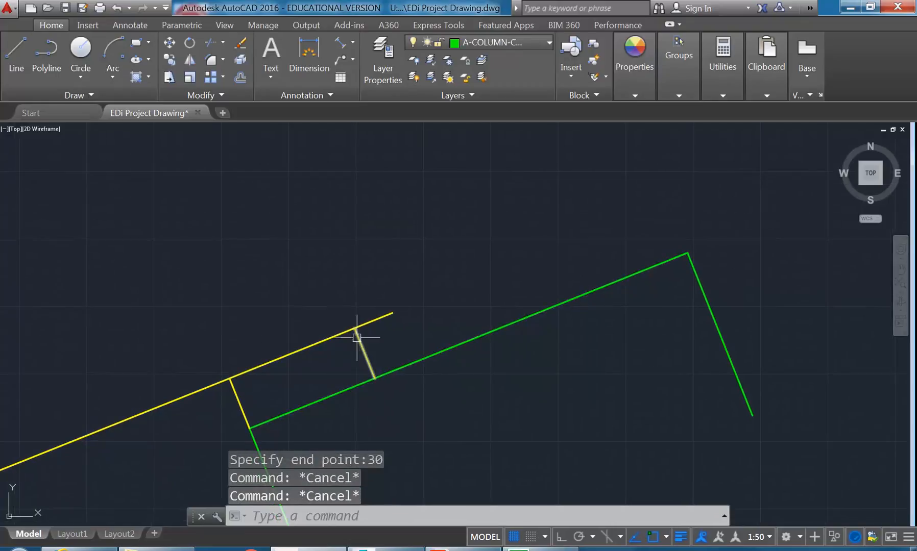
{"action": "left_click", "coordinate": [170, 77]}
{"action": "left_click", "coordinate": [388, 291]}
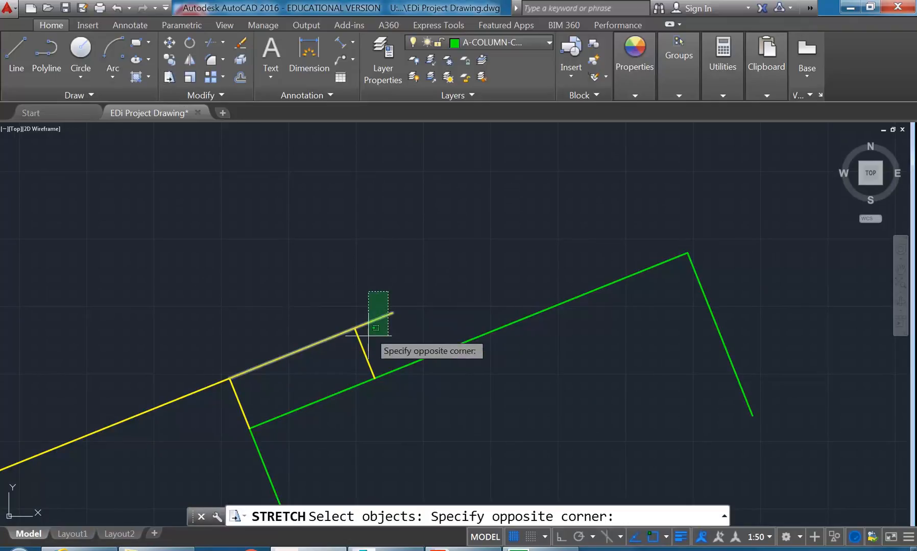
{"action": "left_click", "coordinate": [330, 408]}
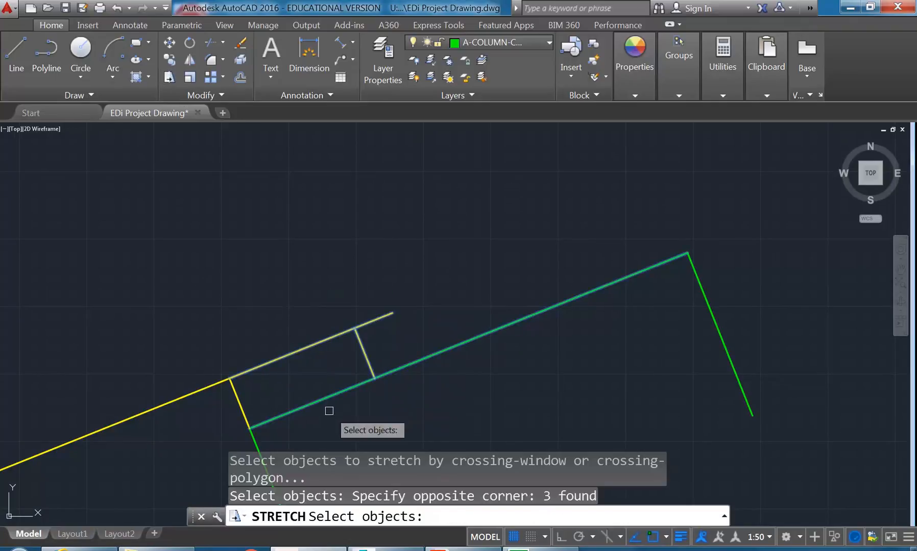
{"action": "key", "text": "Return"}
{"action": "left_click", "coordinate": [359, 326]}
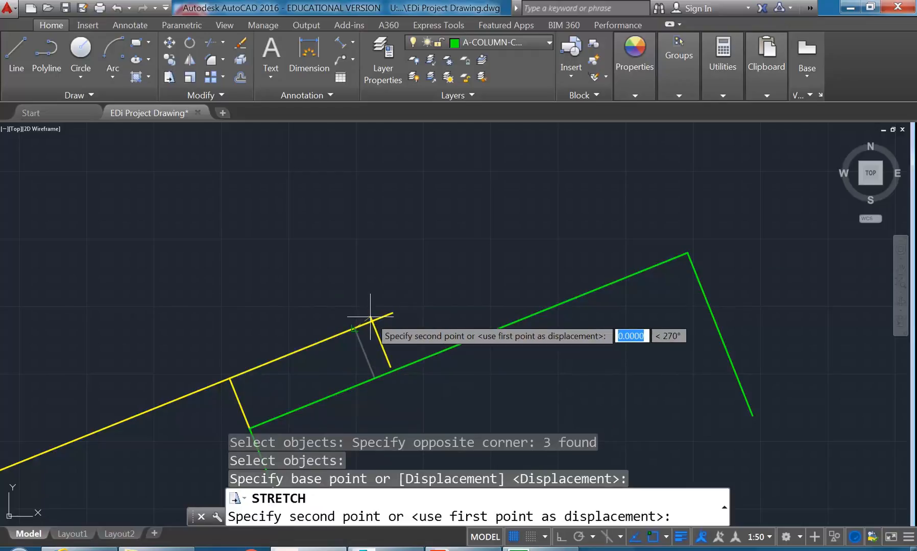
{"action": "left_click", "coordinate": [393, 313]}
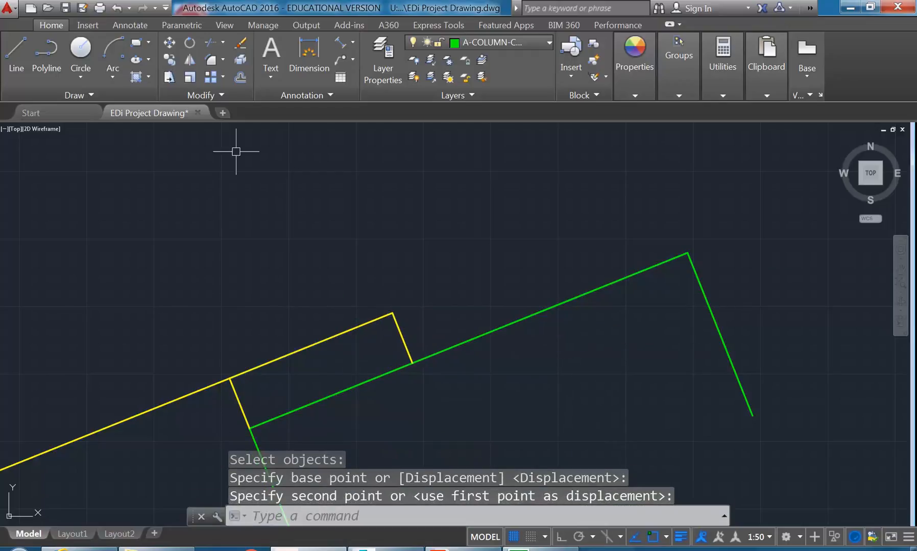
{"action": "left_click", "coordinate": [116, 7]}
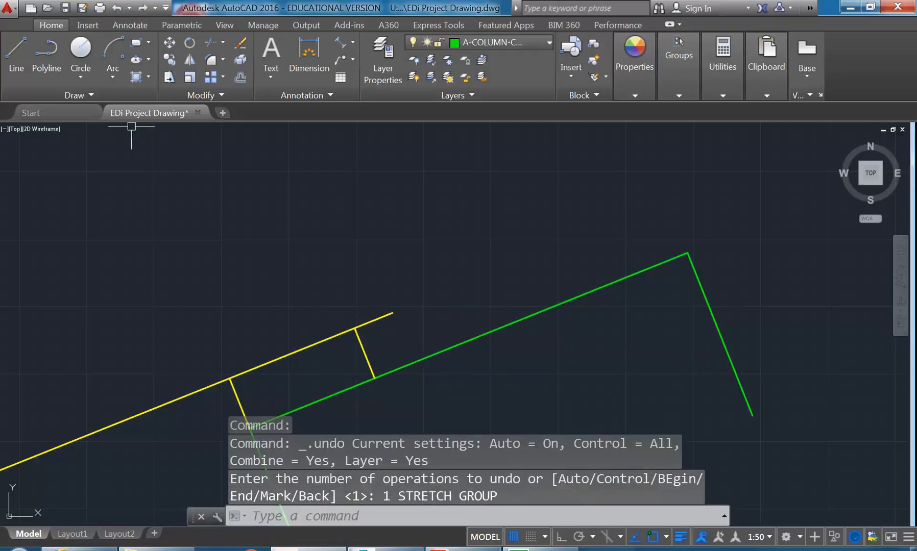
- Move the lower frame's short end line to the endpoint of the lengthened frame line
{"action": "left_click", "coordinate": [169, 43]}
{"action": "left_click", "coordinate": [357, 337]}
{"action": "key", "text": "Return"}
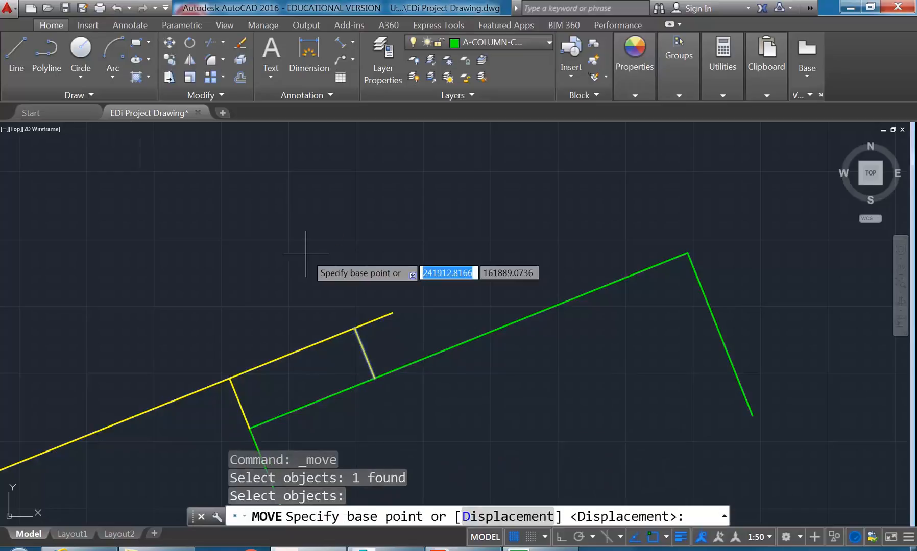
{"action": "left_click", "coordinate": [354, 328]}
{"action": "left_click", "coordinate": [394, 313]}
- Offset the upper door frame's short edge by 10 towards the door swing side
{"action": "scroll", "coordinate": [316, 266], "scroll_direction": "down", "scroll_amount": 3}
{"action": "middle_click_drag", "start_coordinate": [316, 266], "coordinate": [355, 343]}
{"action": "scroll", "coordinate": [338, 301], "scroll_direction": "down", "scroll_amount": 1}
{"action": "mouse_move", "coordinate": [338, 301]}
{"action": "middle_mouse_down"}
{"action": "mouse_move", "coordinate": [383, 412]}
{"action": "mouse_move", "coordinate": [413, 453]}
{"action": "middle_mouse_up"}
{"action": "middle_click_drag", "start_coordinate": [364, 327], "coordinate": [315, 262]}
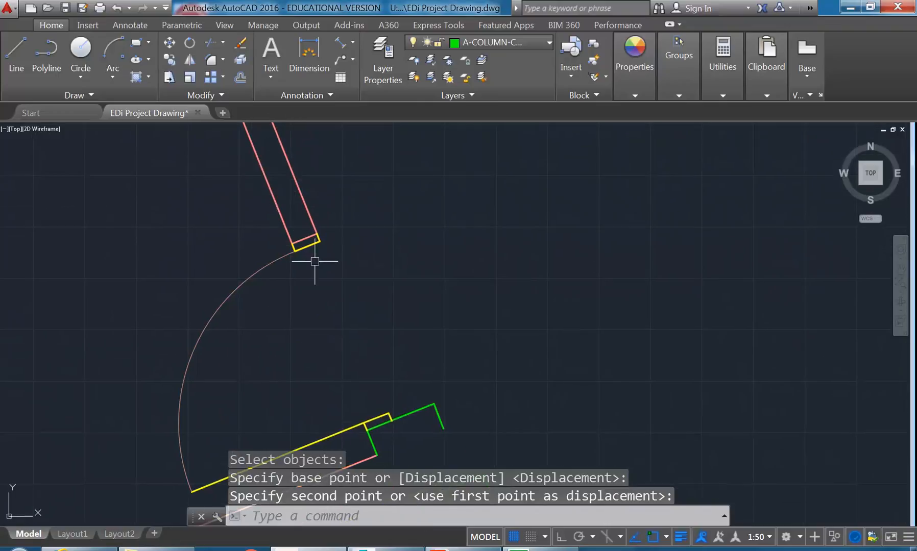
{"action": "scroll", "coordinate": [288, 227], "scroll_direction": "up", "scroll_amount": 2}
{"action": "scroll", "coordinate": [285, 225], "scroll_direction": "up", "scroll_amount": 3}
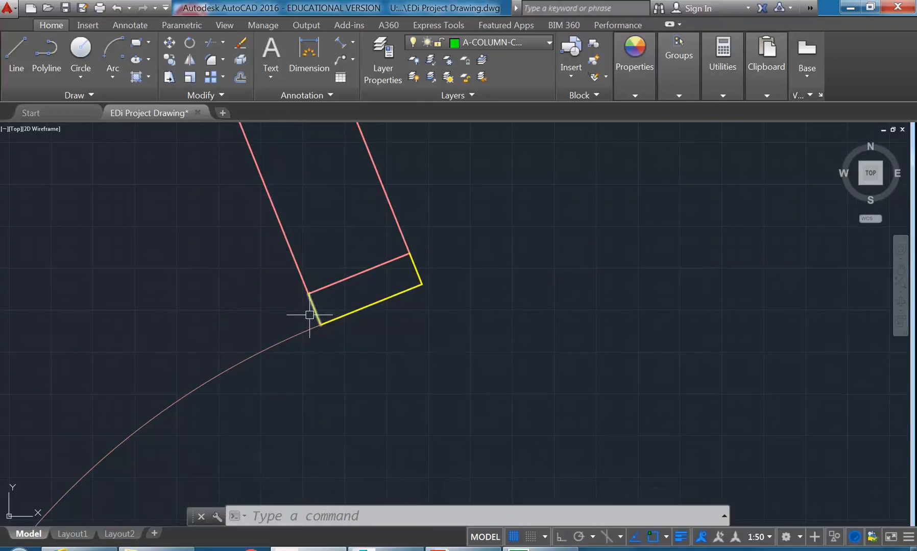
{"action": "scroll", "coordinate": [307, 318], "scroll_direction": "up", "scroll_amount": 3}
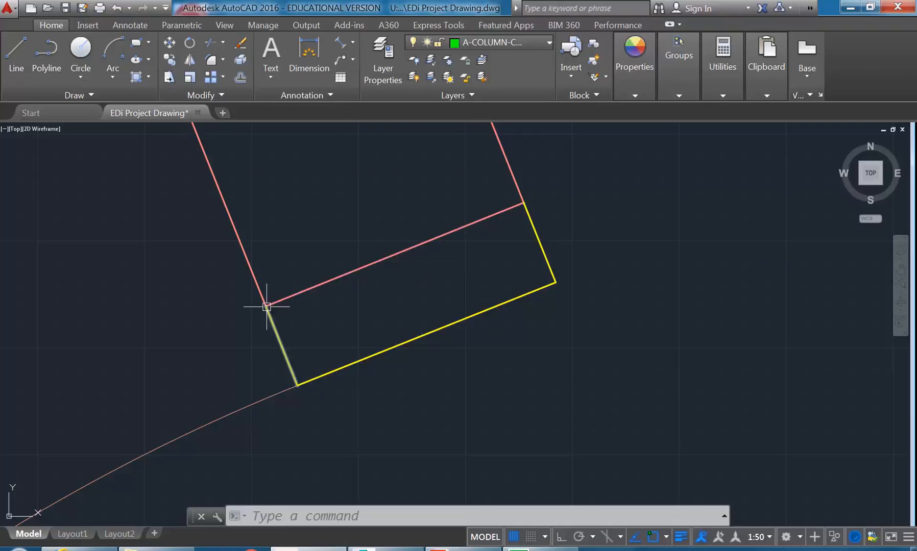
{"action": "left_click", "coordinate": [239, 77]}
{"action": "type", "text": "10"}
{"action": "key", "text": "Return"}
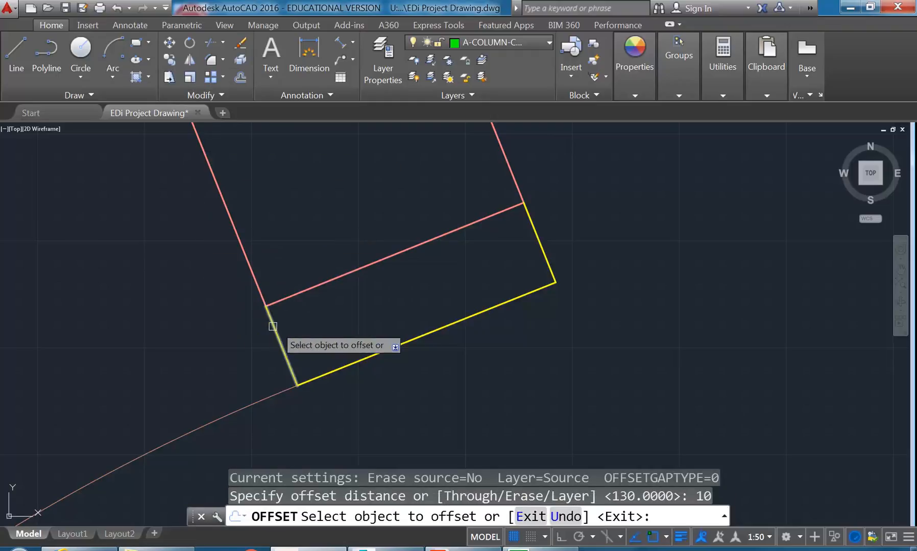
{"action": "left_click", "coordinate": [271, 321]}
{"action": "left_click", "coordinate": [217, 356]}
- Offset the lower door frame's short edge beside the door leaf by 10 towards the leaf
{"action": "middle_click_drag", "start_coordinate": [217, 345], "coordinate": [217, 309]}
{"action": "scroll", "coordinate": [217, 309], "scroll_direction": "down", "scroll_amount": 10}
{"action": "middle_click_drag", "start_coordinate": [240, 360], "coordinate": [238, 273]}
{"action": "scroll", "coordinate": [244, 321], "scroll_direction": "up", "scroll_amount": 7}
{"action": "middle_click_drag", "start_coordinate": [262, 373], "coordinate": [217, 236]}
{"action": "left_click", "coordinate": [260, 286]}
{"action": "left_click", "coordinate": [199, 327]}
{"action": "right_click", "coordinate": [192, 262]}
{"action": "left_click", "coordinate": [191, 263]}
- Move the door leaf and its swing arc by 10, from the lower frame's corner to the offset line's endpoint
{"action": "scroll", "coordinate": [204, 262], "scroll_direction": "down", "scroll_amount": 3}
{"action": "scroll", "coordinate": [242, 311], "scroll_direction": "up", "scroll_amount": 6}
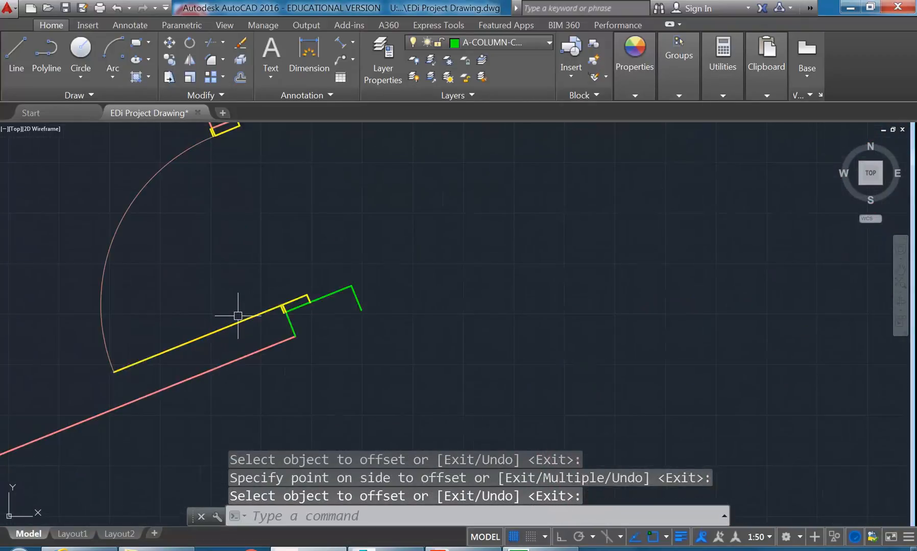
{"action": "left_click", "coordinate": [160, 351]}
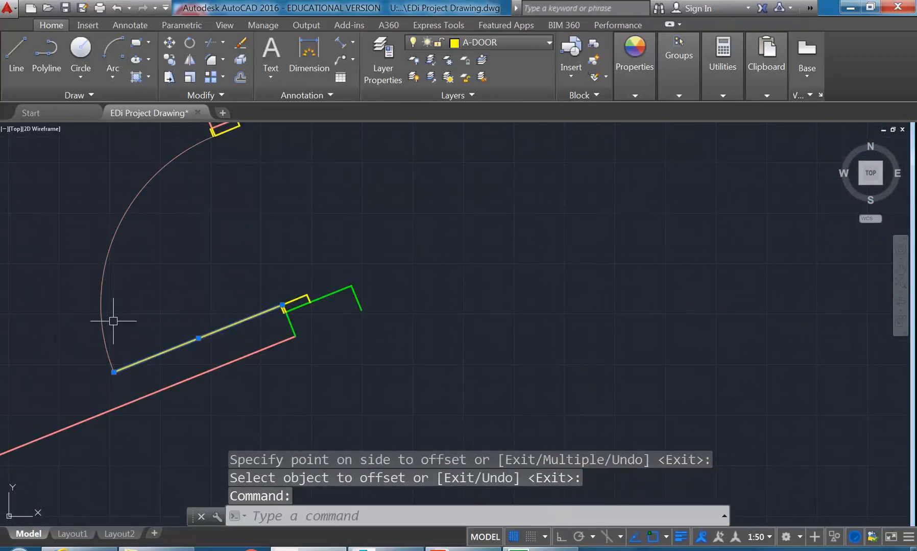
{"action": "left_click", "coordinate": [100, 317]}
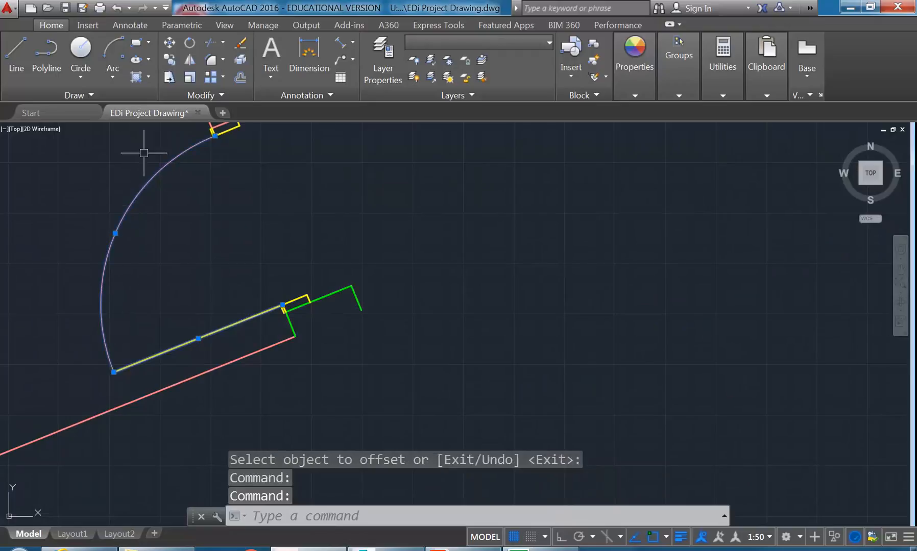
{"action": "left_click", "coordinate": [170, 42]}
{"action": "scroll", "coordinate": [253, 302], "scroll_direction": "up", "scroll_amount": 7}
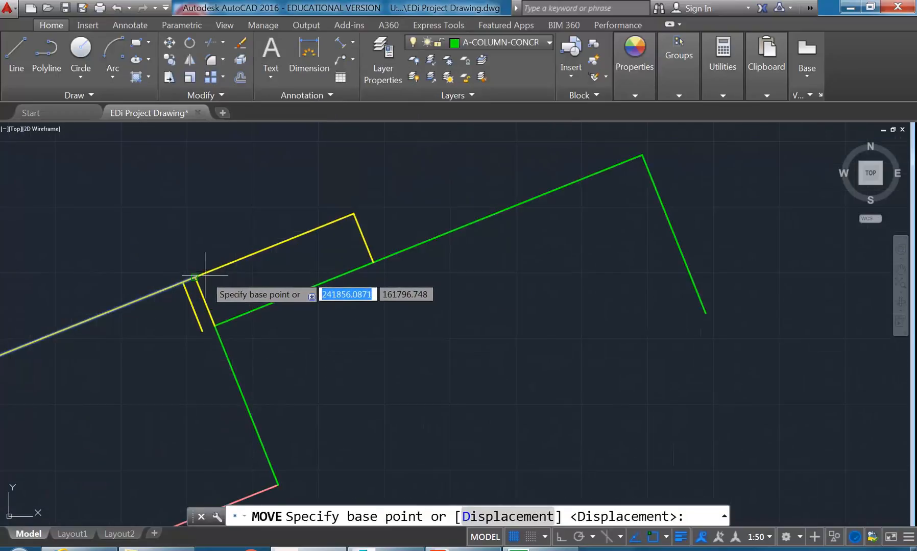
{"action": "left_click", "coordinate": [160, 281]}
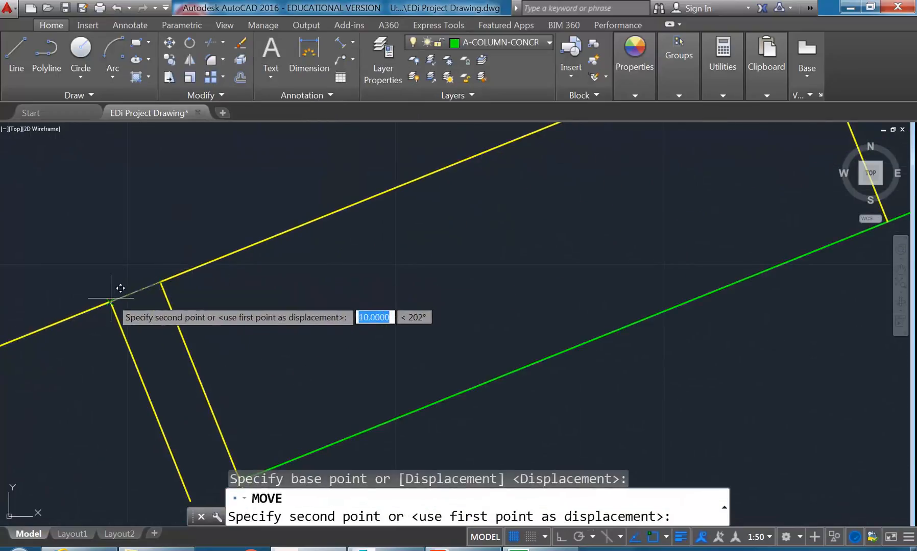
{"action": "left_click", "coordinate": [102, 266]}
- Fillet the offset edge with the lower frame's long outer line so that they meet in a corner
{"action": "scroll", "coordinate": [120, 315], "scroll_direction": "down", "scroll_amount": 4}
{"action": "scroll", "coordinate": [132, 314], "scroll_direction": "up", "scroll_amount": 4}
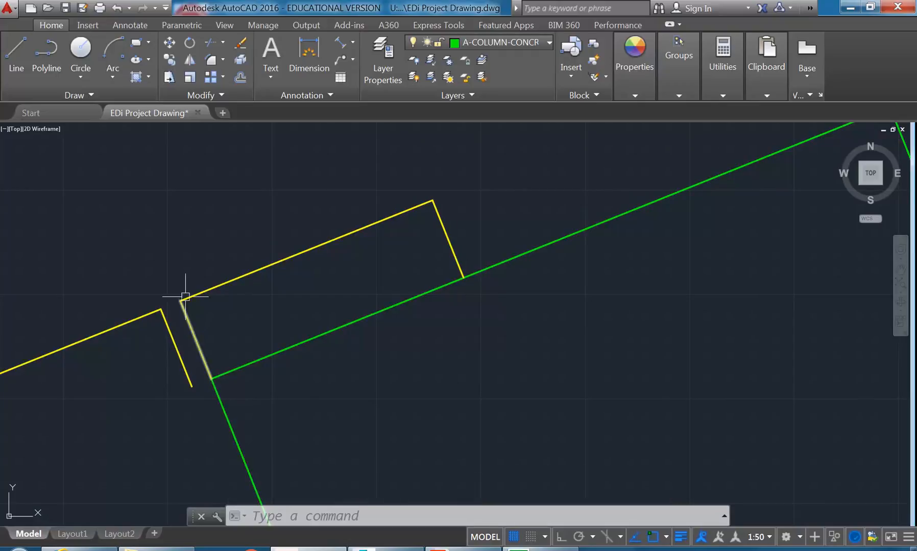
{"action": "key", "text": "Return"}
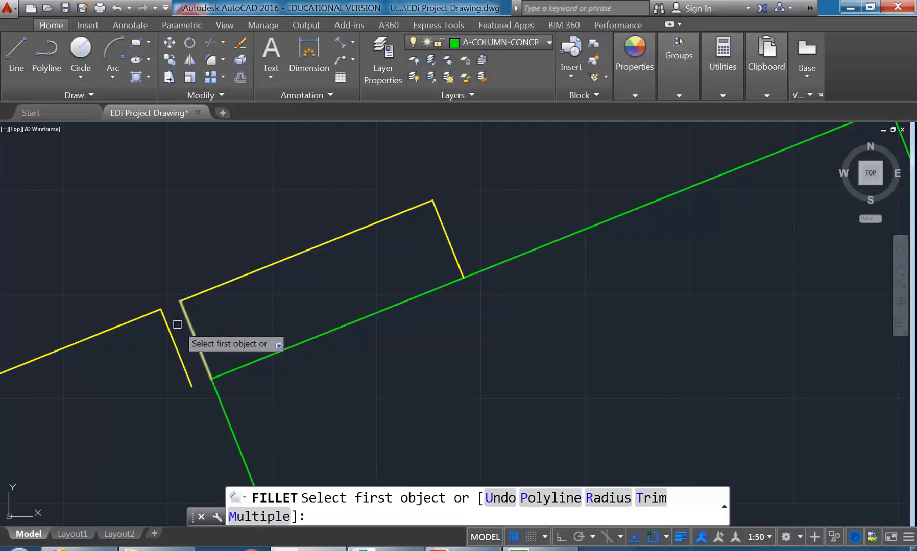
{"action": "left_click", "coordinate": [167, 325]}
{"action": "left_click", "coordinate": [200, 289]}
{"action": "scroll", "coordinate": [176, 367], "scroll_direction": "up", "scroll_amount": 1}
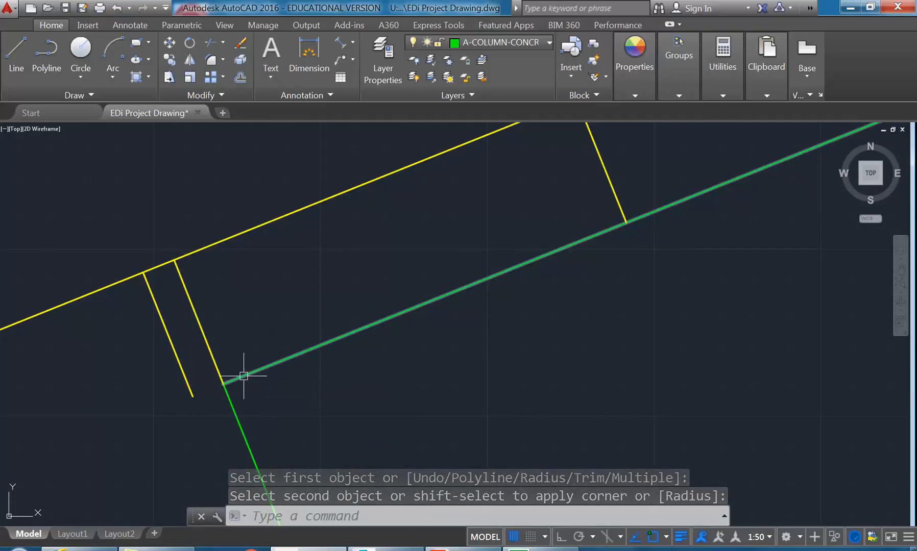
{"action": "left_click", "coordinate": [259, 371]}
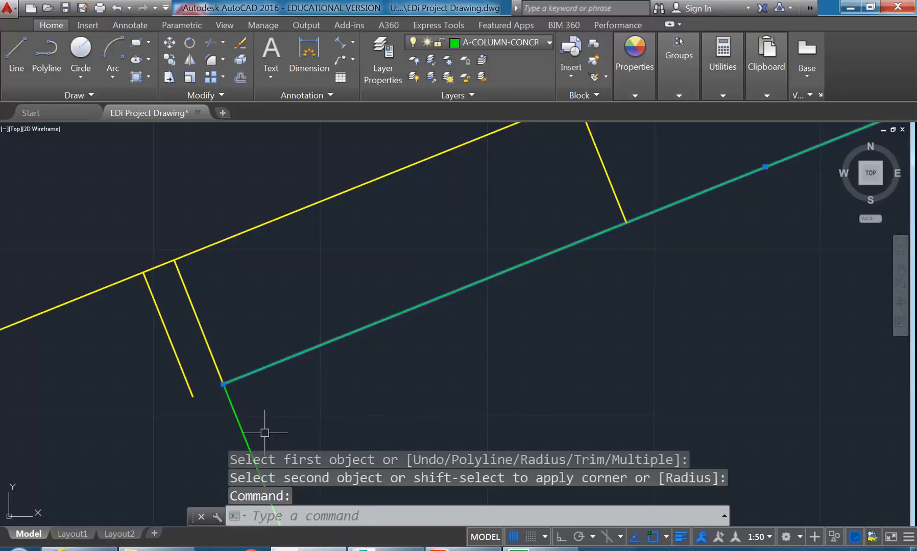
{"action": "key", "text": "Escape"}
{"action": "key", "text": "Escape"}
{"action": "key", "text": "Escape"}
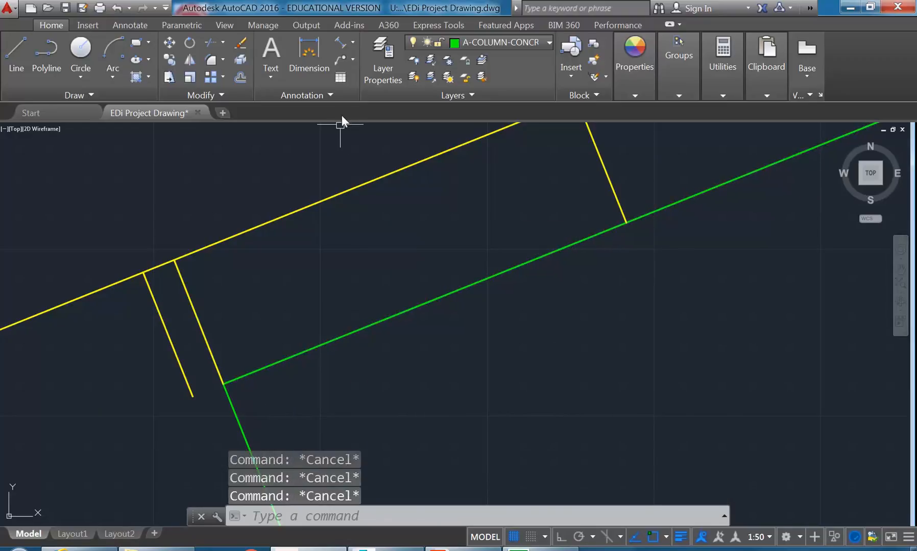
- Make layer A-DOOR-FRAM current and draw a 10 long line from the column corner to the free end of the lower frame's offset edge
{"action": "left_click", "coordinate": [477, 41]}
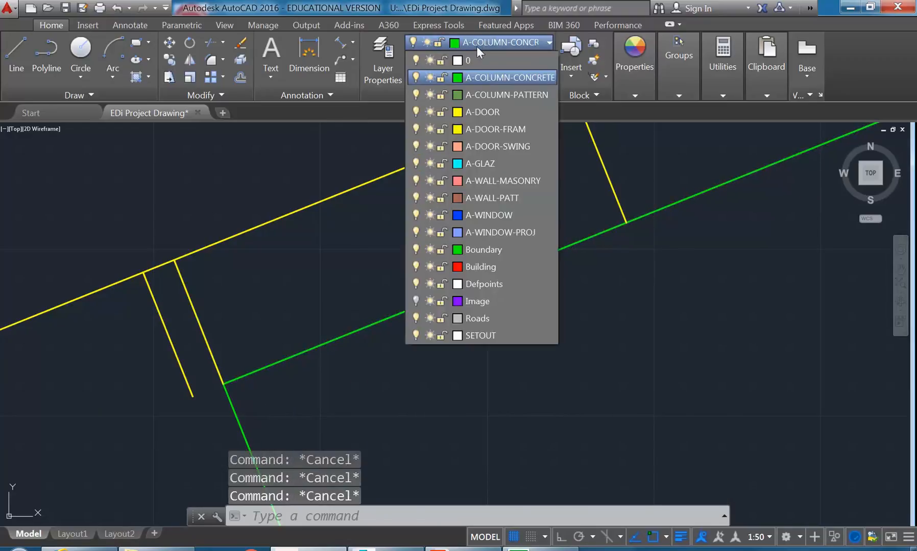
{"action": "left_click", "coordinate": [481, 130]}
{"action": "left_click", "coordinate": [13, 57]}
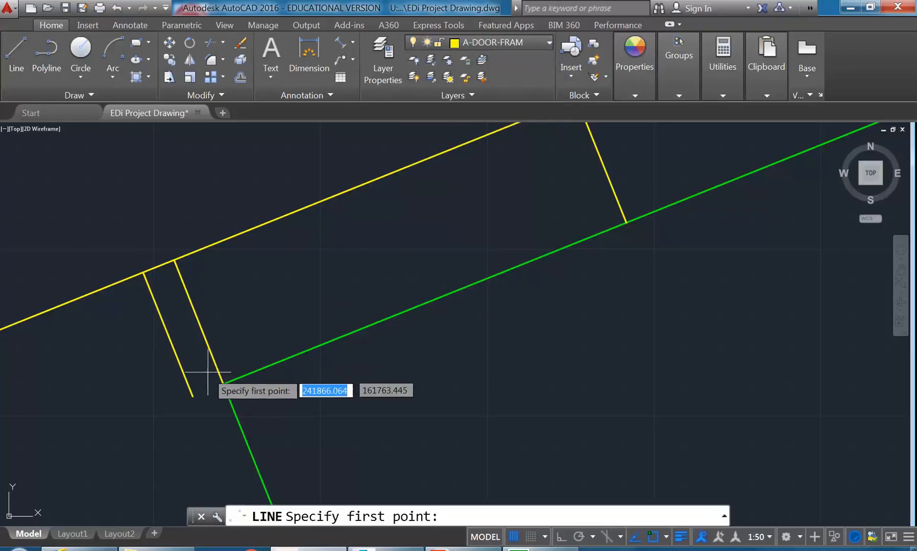
{"action": "left_click", "coordinate": [223, 384]}
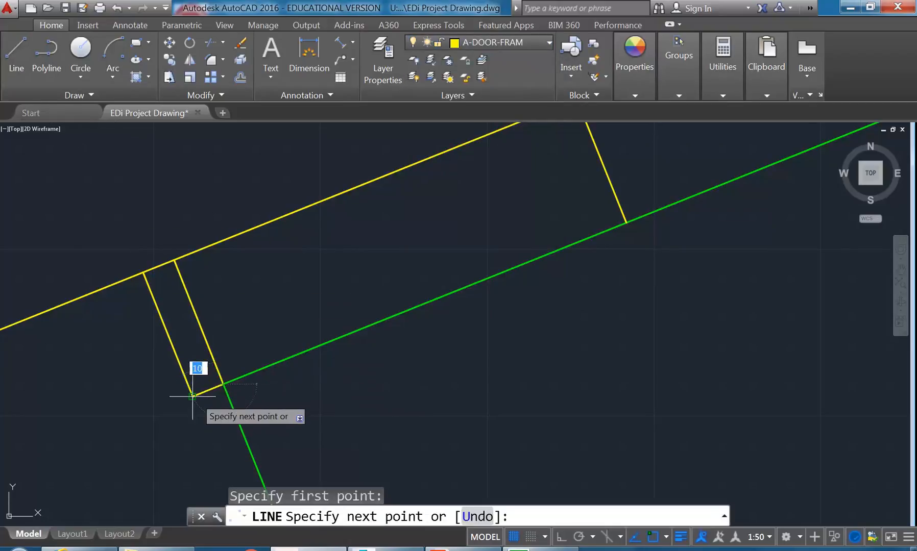
{"action": "left_click", "coordinate": [192, 396]}
{"action": "key", "text": "Return"}
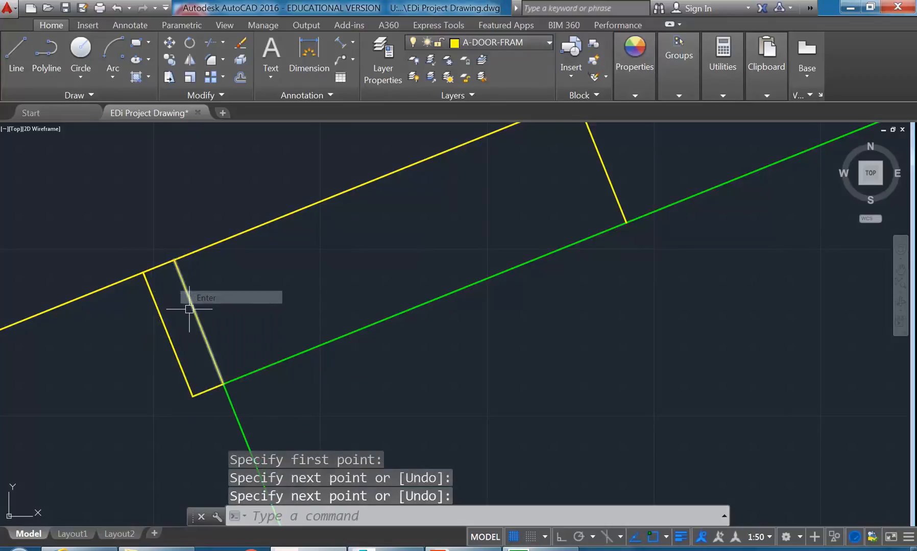
- Erase the lower door frame's original short edge inside the frame outline
{"action": "left_click", "coordinate": [189, 306]}
{"action": "key", "text": "Delete"}
{"action": "scroll", "coordinate": [214, 282], "scroll_direction": "down", "scroll_amount": 4}
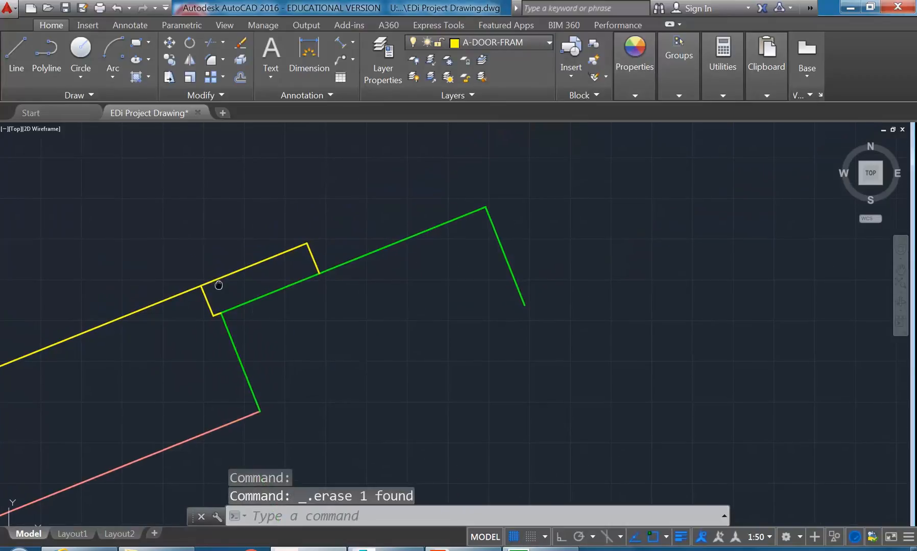
{"action": "scroll", "coordinate": [216, 325], "scroll_direction": "up", "scroll_amount": 2}
{"action": "middle_click_drag", "start_coordinate": [282, 248], "coordinate": [261, 286]}
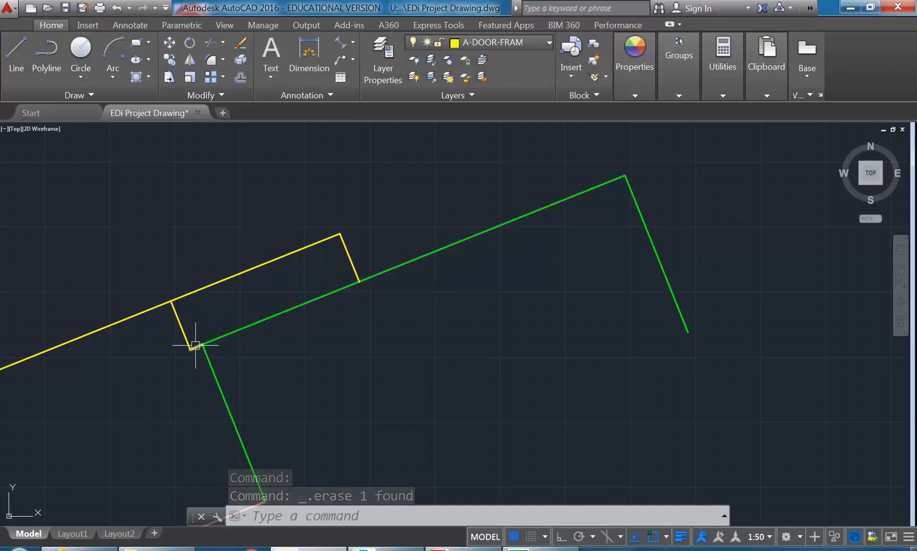
{"action": "scroll", "coordinate": [196, 351], "scroll_direction": "up", "scroll_amount": 2}
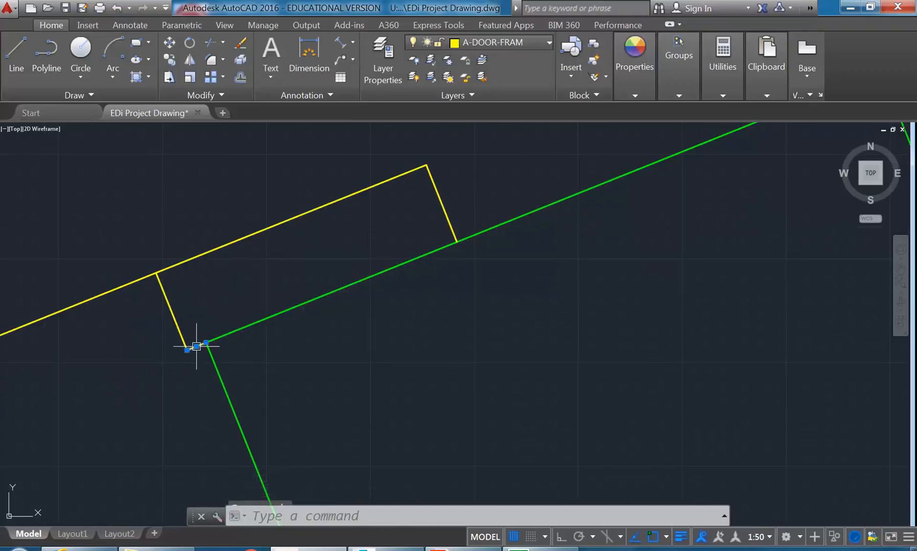
{"action": "left_click", "coordinate": [197, 347]}
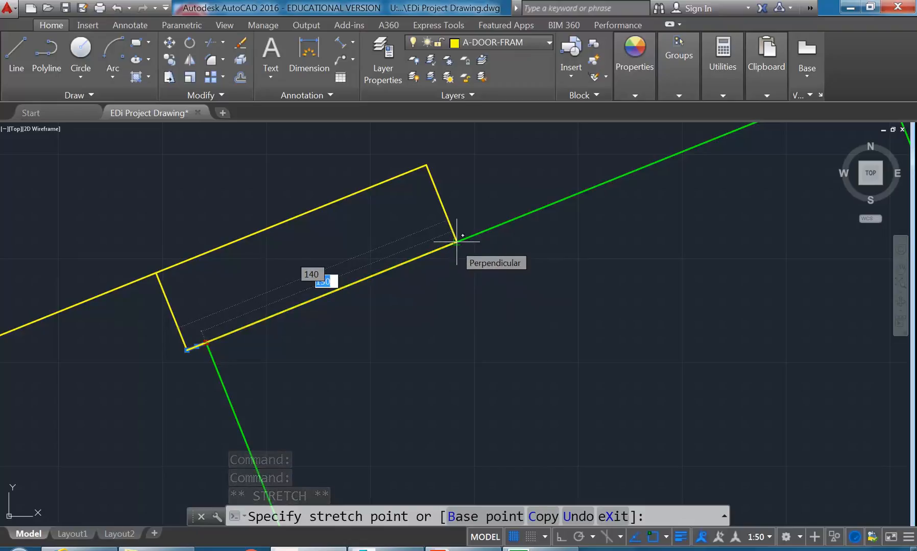
{"action": "key", "text": "Escape"}
{"action": "key", "text": "Escape"}
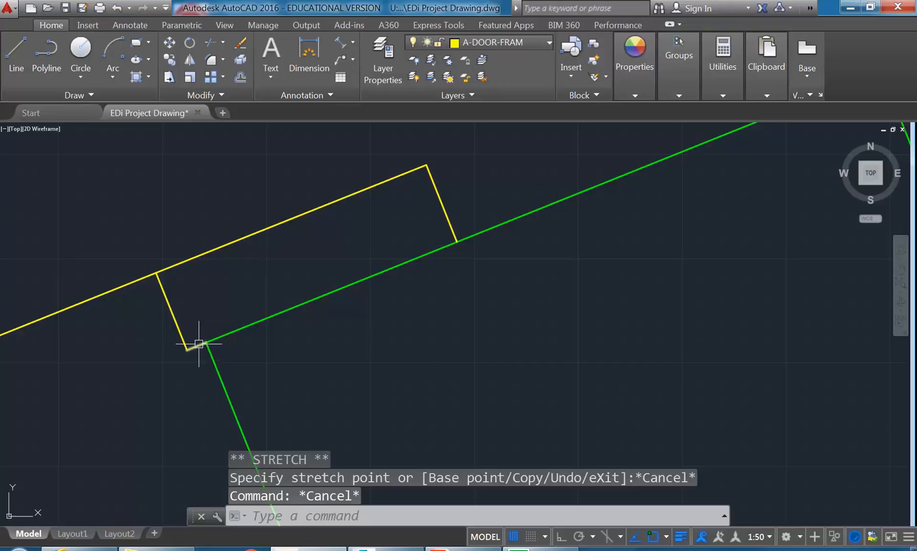
{"action": "scroll", "coordinate": [179, 352], "scroll_direction": "up", "scroll_amount": 3}
{"action": "scroll", "coordinate": [215, 316], "scroll_direction": "down", "scroll_amount": 5}
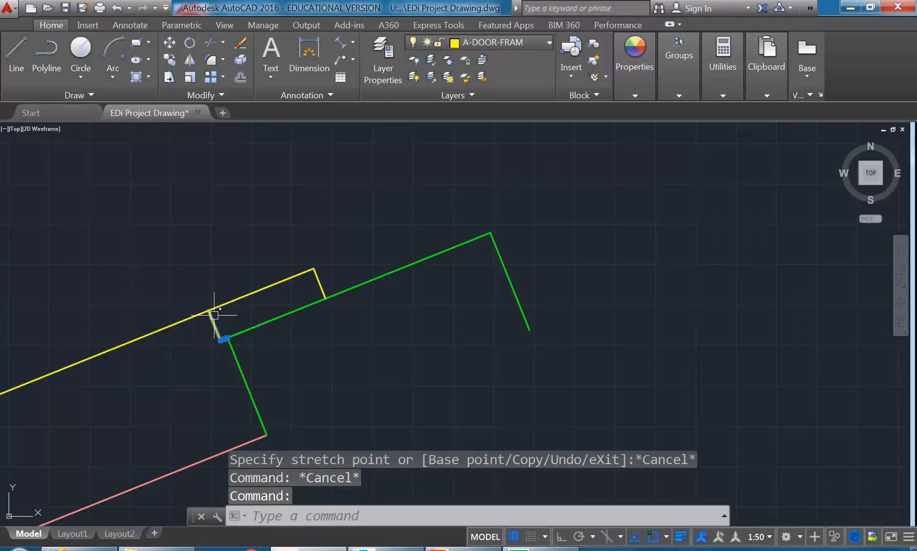
{"action": "middle_click_drag", "start_coordinate": [215, 317], "coordinate": [282, 418]}
{"action": "key", "text": "Escape"}
{"action": "key", "text": "Escape"}
- Examine the wall end at the upper door frame and the layer settings of A-WALL-MASONRY
{"action": "scroll", "coordinate": [199, 266], "scroll_direction": "down", "scroll_amount": 2}
{"action": "middle_click_drag", "start_coordinate": [199, 266], "coordinate": [327, 485]}
{"action": "middle_click_drag", "start_coordinate": [189, 225], "coordinate": [265, 344]}
{"action": "scroll", "coordinate": [284, 189], "scroll_direction": "up", "scroll_amount": 8}
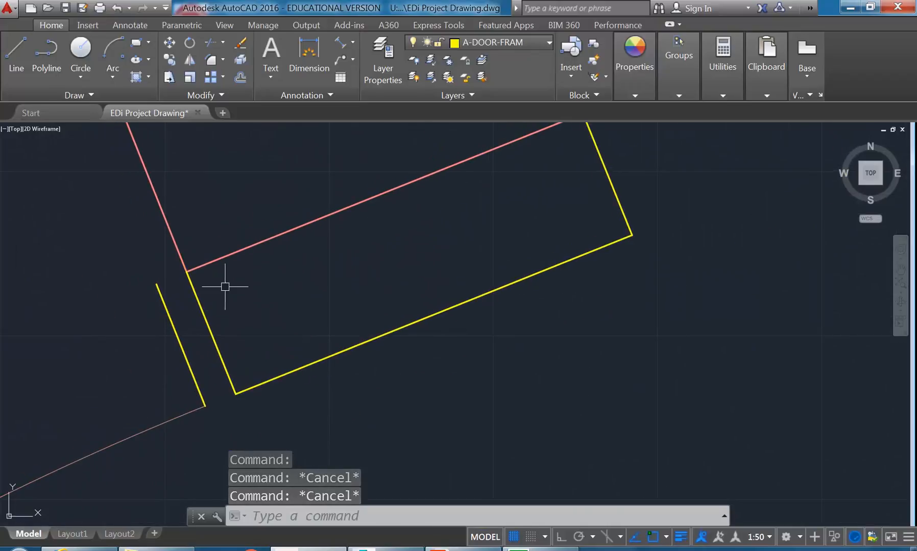
{"action": "scroll", "coordinate": [221, 253], "scroll_direction": "down", "scroll_amount": 3}
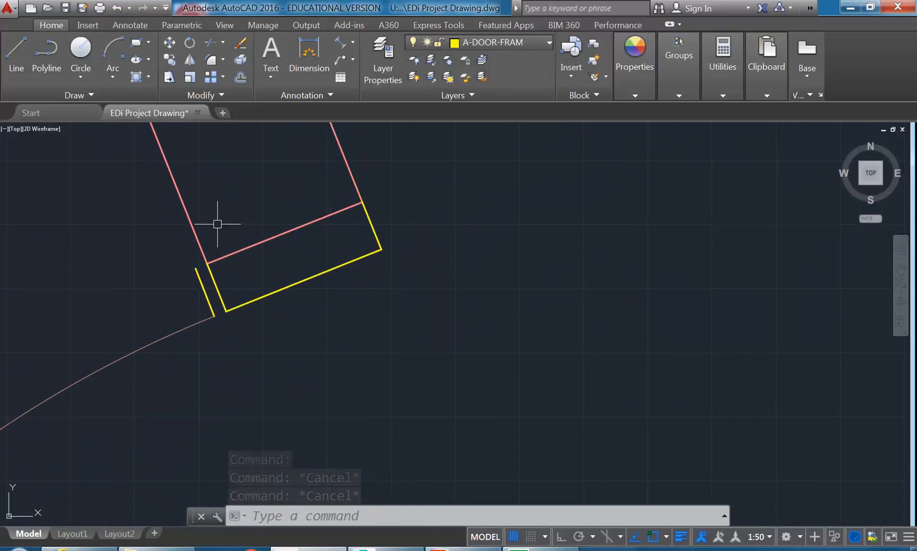
{"action": "scroll", "coordinate": [221, 260], "scroll_direction": "up", "scroll_amount": 2}
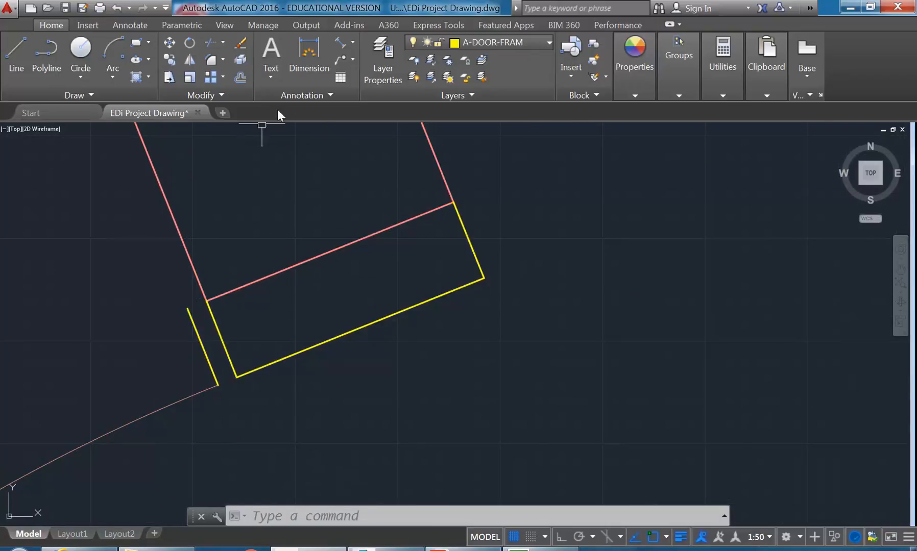
{"action": "left_click", "coordinate": [364, 74]}
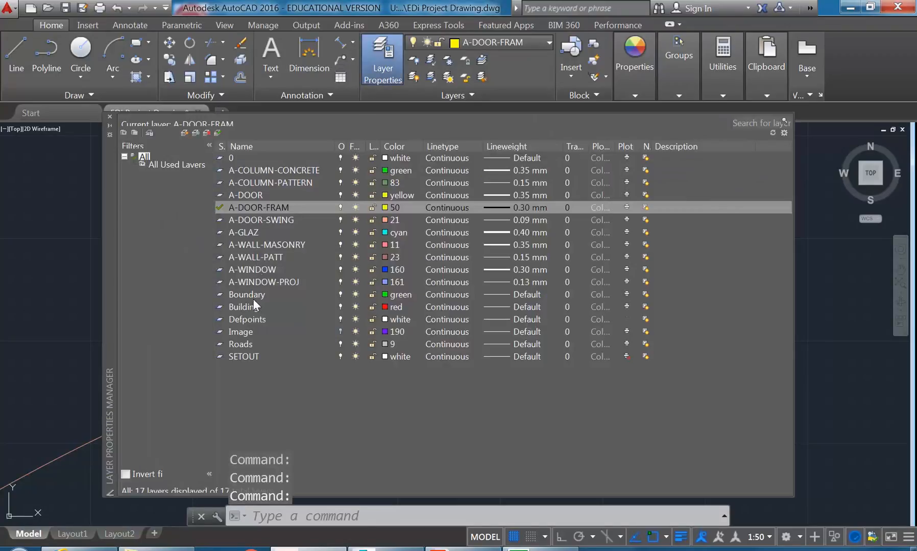
{"action": "left_click", "coordinate": [254, 244]}
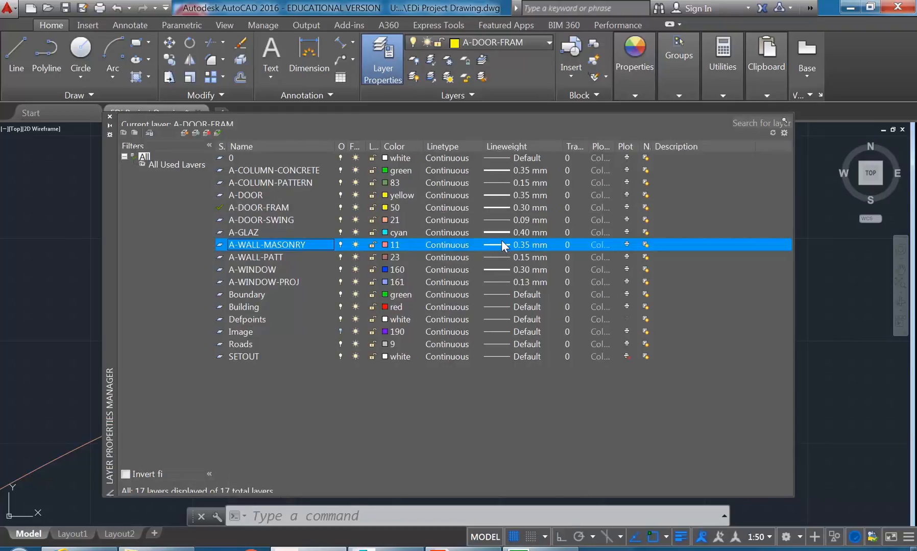
{"action": "left_click", "coordinate": [110, 115]}
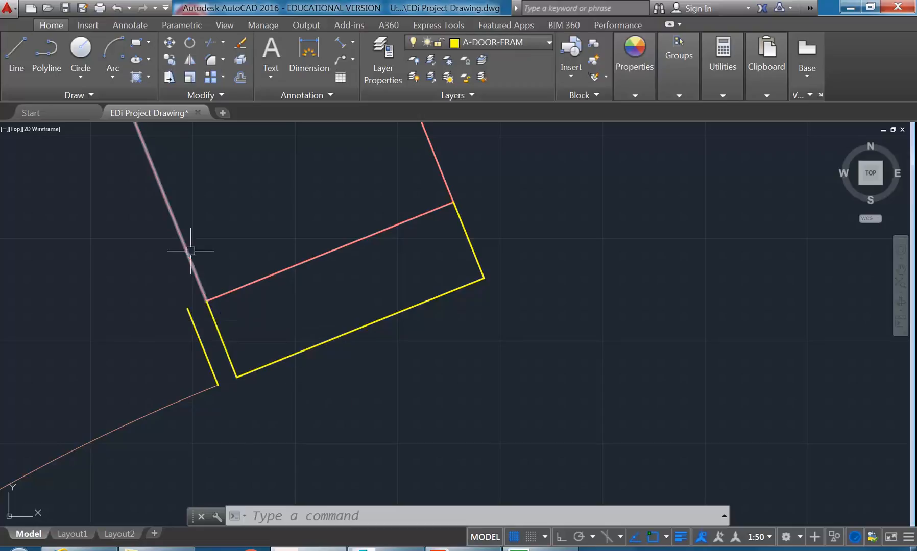
- Set the lineweight of layer A-WALL-MASONRY to 0.40 mm
{"action": "left_click", "coordinate": [382, 69]}
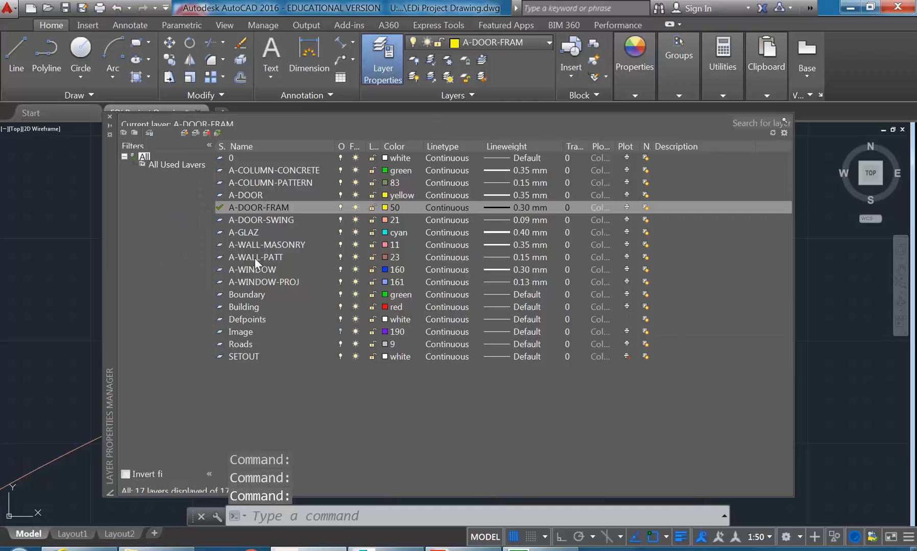
{"action": "left_click", "coordinate": [499, 244]}
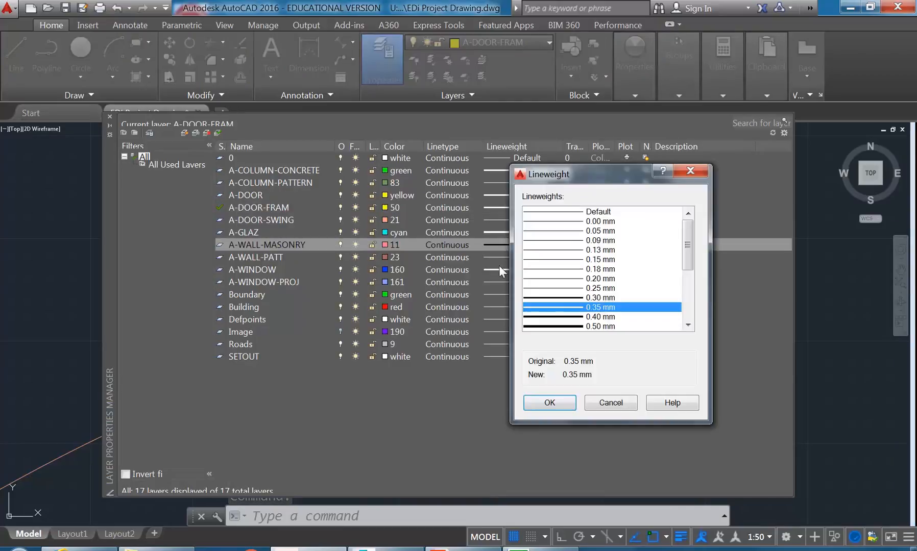
{"action": "left_click", "coordinate": [559, 317]}
{"action": "left_click", "coordinate": [549, 403]}
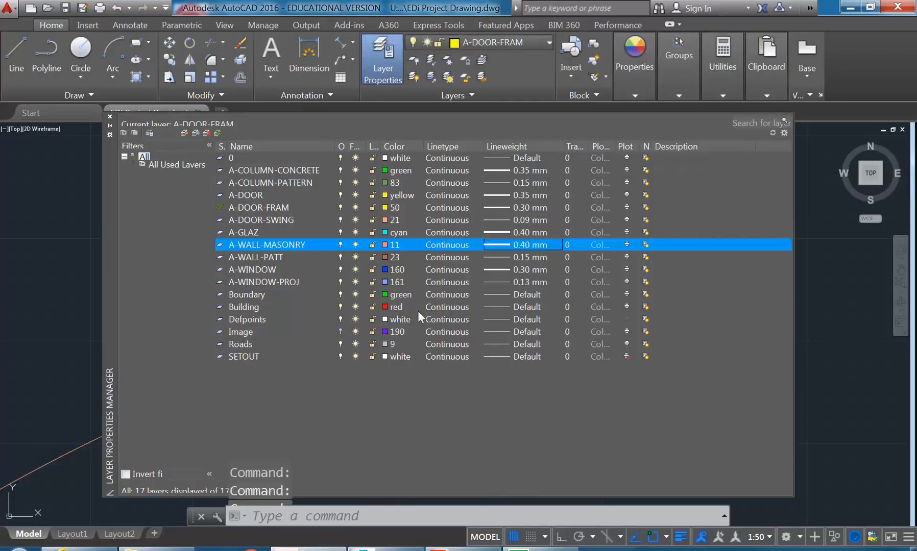
{"action": "left_click", "coordinate": [109, 117]}
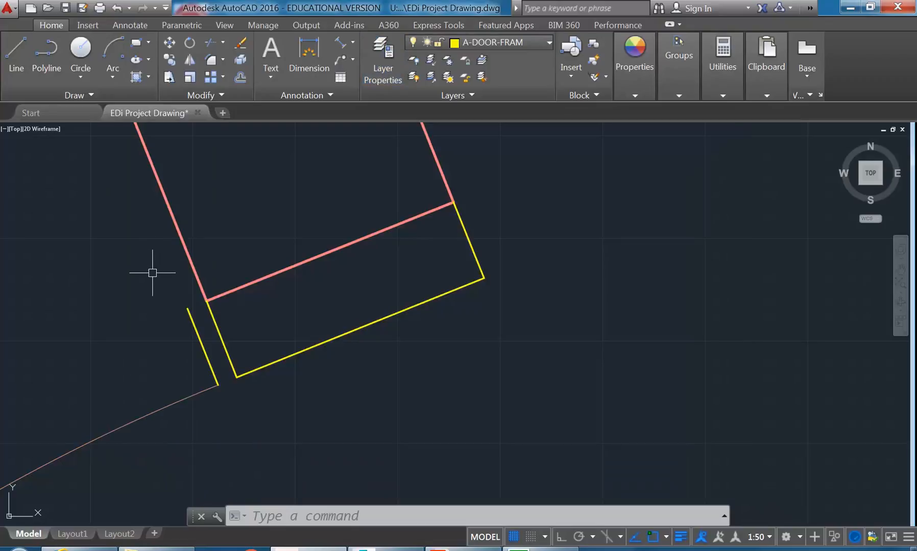
- Erase the upper frame's original short edge and fillet its offset edge with the frame's long outer line into a corner
{"action": "key", "text": "Delete"}
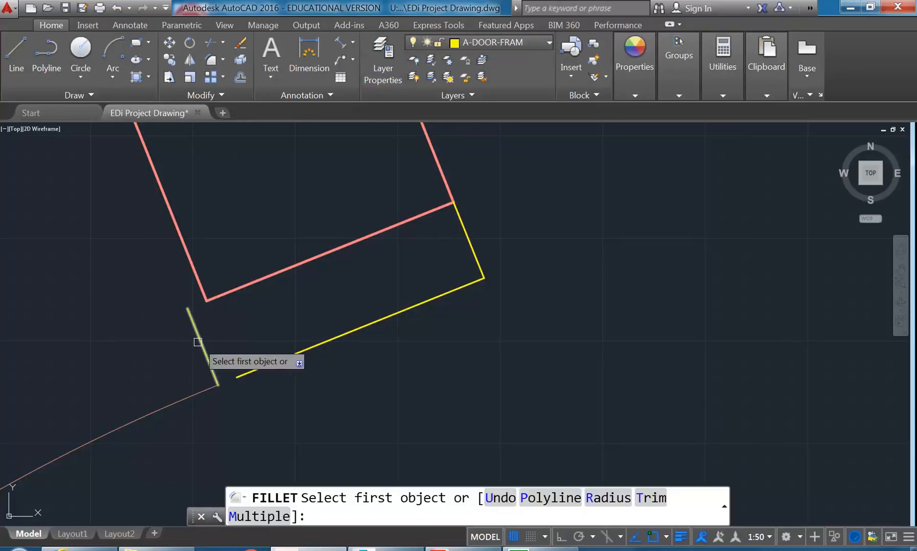
{"action": "left_click", "coordinate": [200, 343]}
{"action": "left_click", "coordinate": [247, 373]}
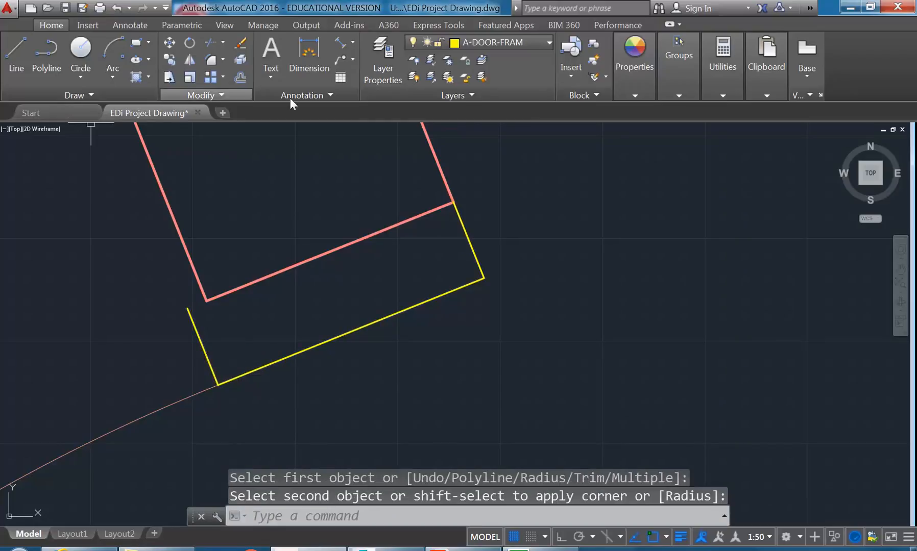
- Draw a line from the masonry wall's corner to the free end of the upper frame's offset edge
{"action": "left_click", "coordinate": [7, 57]}
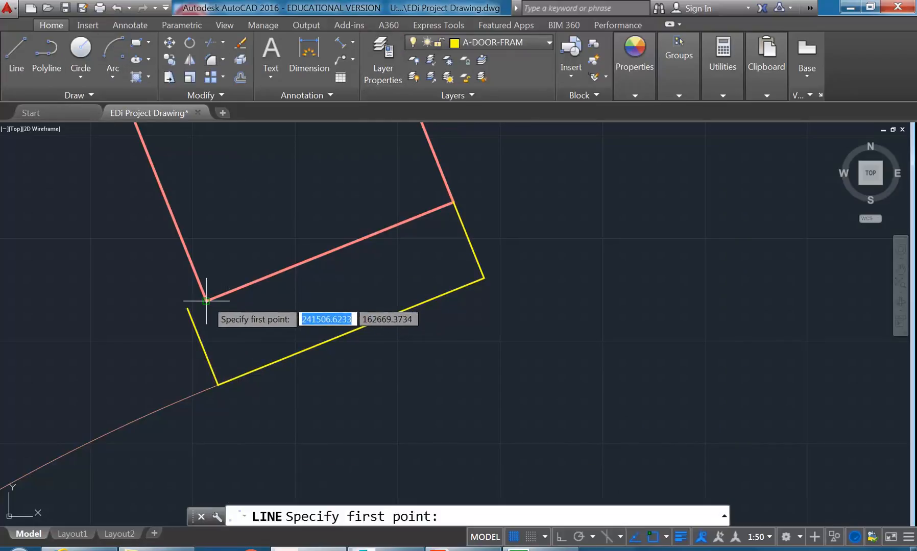
{"action": "left_click", "coordinate": [187, 309]}
{"action": "right_click", "coordinate": [162, 260]}
{"action": "left_click", "coordinate": [176, 268]}
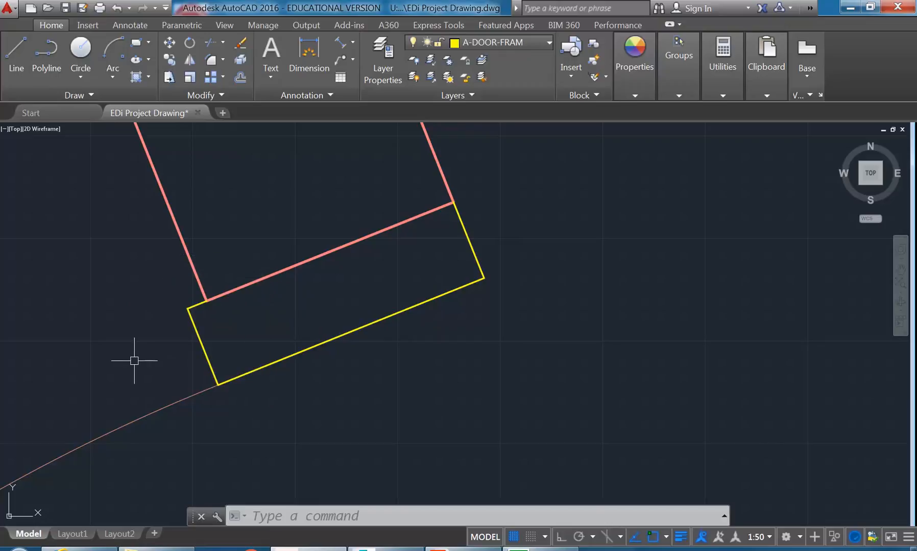
{"action": "scroll", "coordinate": [282, 245], "scroll_direction": "down", "scroll_amount": 5}
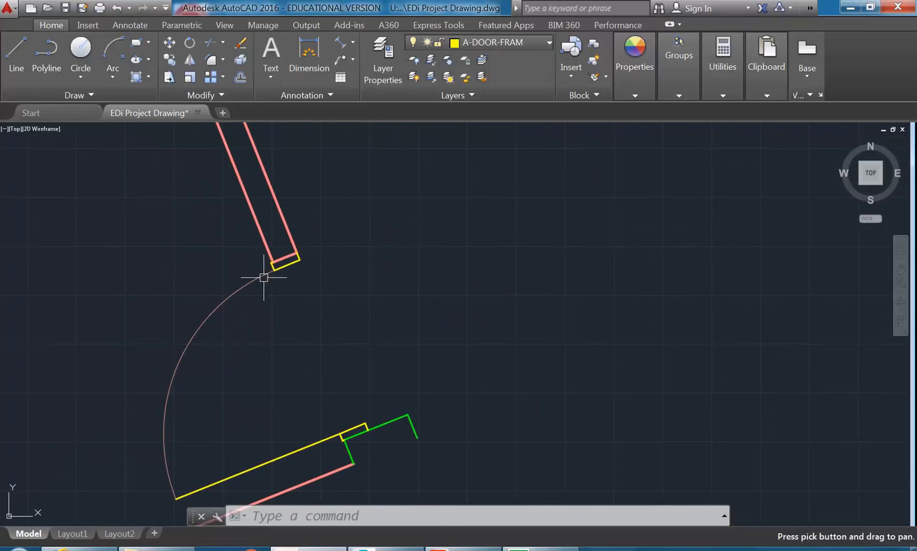
{"action": "middle_click_drag", "start_coordinate": [226, 207], "coordinate": [290, 339]}
{"action": "scroll", "coordinate": [264, 278], "scroll_direction": "down", "scroll_amount": 4}
{"action": "scroll", "coordinate": [305, 343], "scroll_direction": "up", "scroll_amount": 3}
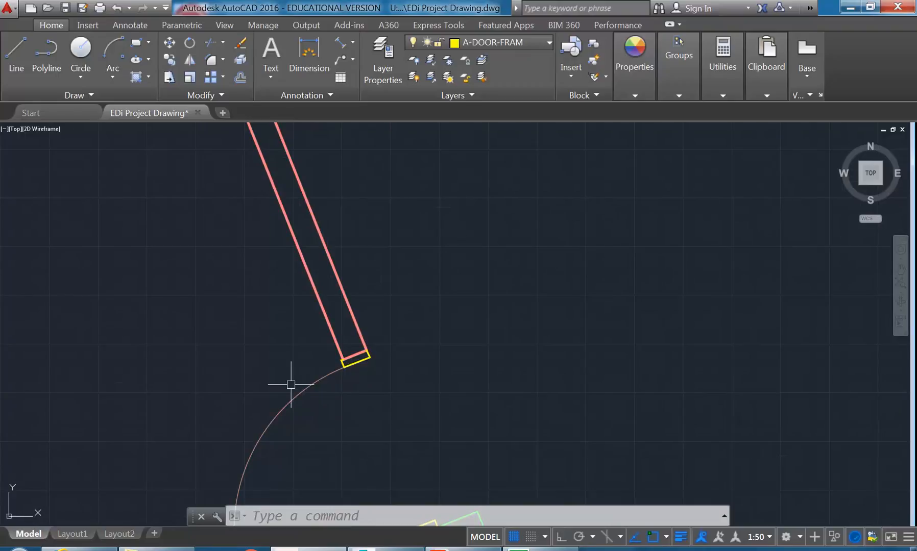
{"action": "scroll", "coordinate": [299, 391], "scroll_direction": "down", "scroll_amount": 2}
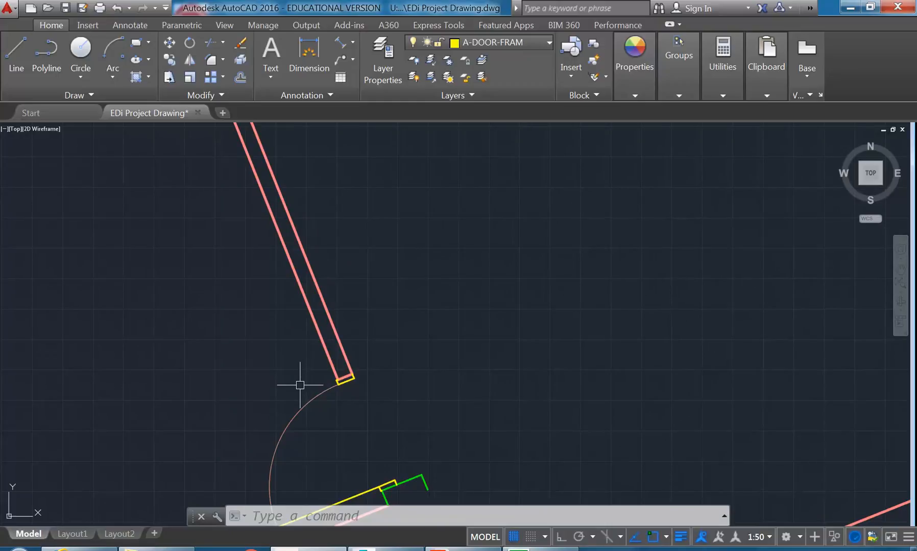
{"action": "left_click", "coordinate": [240, 77]}
{"action": "middle_click_drag", "start_coordinate": [306, 263], "coordinate": [325, 266]}
{"action": "type", "text": "36"}
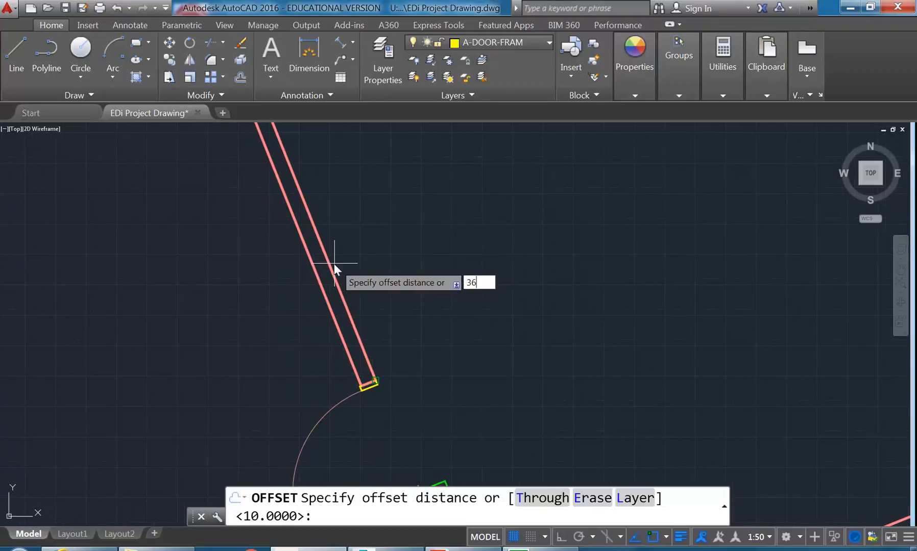
{"action": "type", "text": "80"}
{"action": "key", "text": "Return"}
{"action": "scroll", "coordinate": [364, 398], "scroll_direction": "up", "scroll_amount": 1}
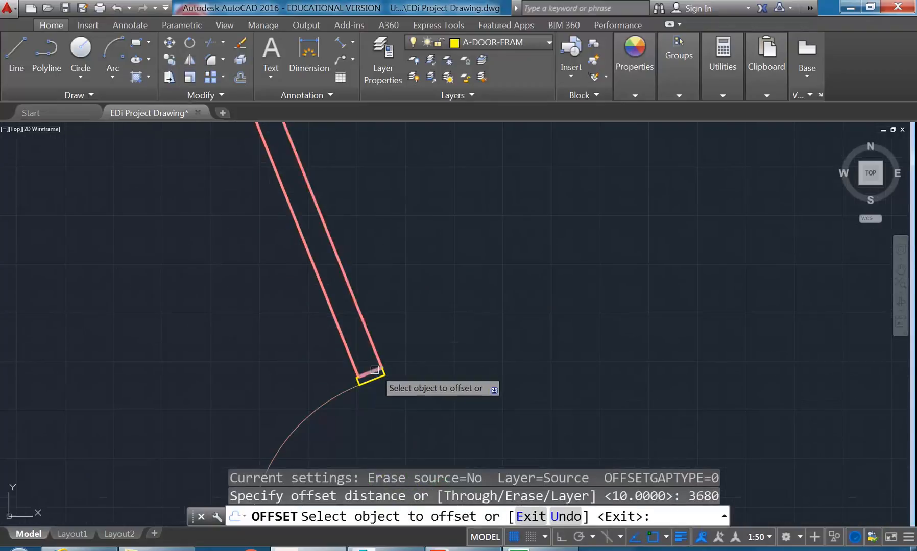
{"action": "left_click", "coordinate": [374, 373]}
{"action": "scroll", "coordinate": [247, 278], "scroll_direction": "down", "scroll_amount": 2}
{"action": "middle_click_drag", "start_coordinate": [247, 278], "coordinate": [296, 322]}
{"action": "middle_click_drag", "start_coordinate": [370, 374], "coordinate": [343, 318]}
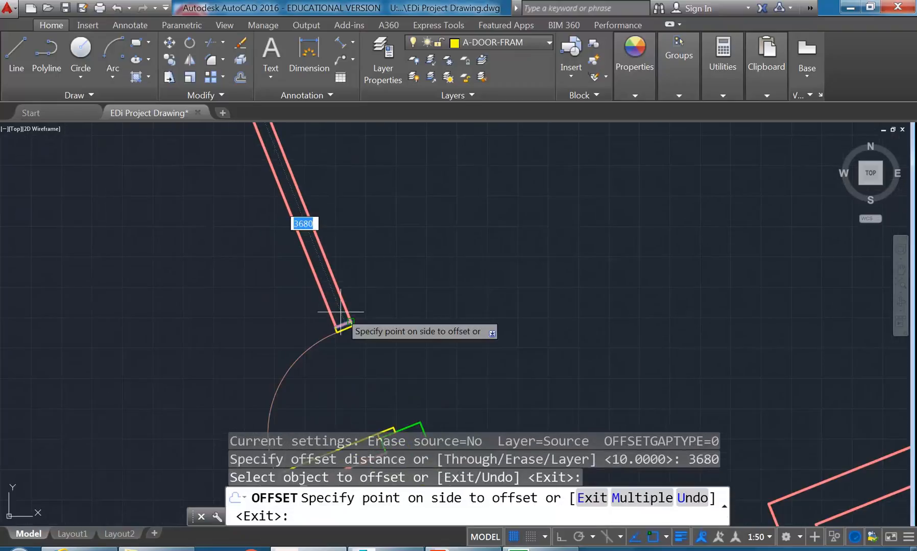
{"action": "key", "text": "Escape"}
{"action": "key", "text": "Escape"}
- Offset the masonry wall's end line at the upper door frame by 3680 along the wall, away from the door
{"action": "scroll", "coordinate": [352, 332], "scroll_direction": "up", "scroll_amount": 6}
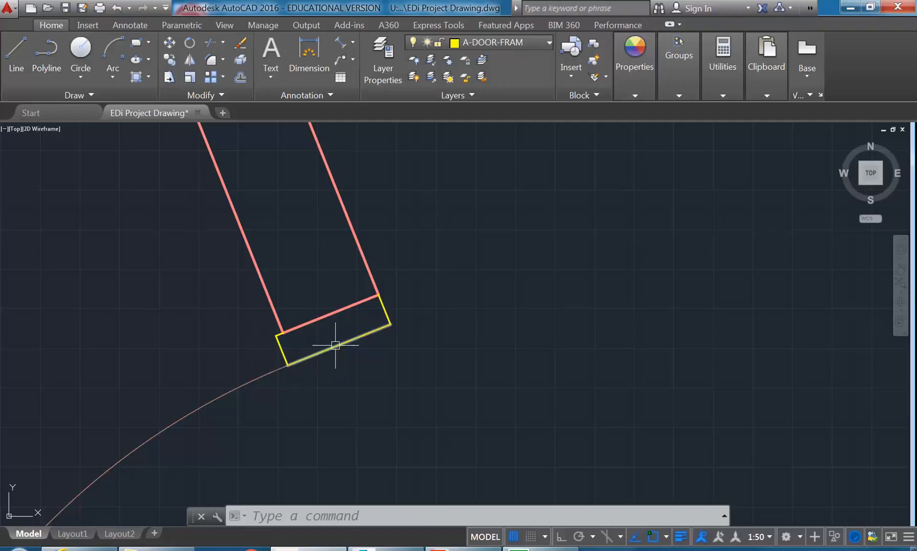
{"action": "left_click", "coordinate": [316, 323]}
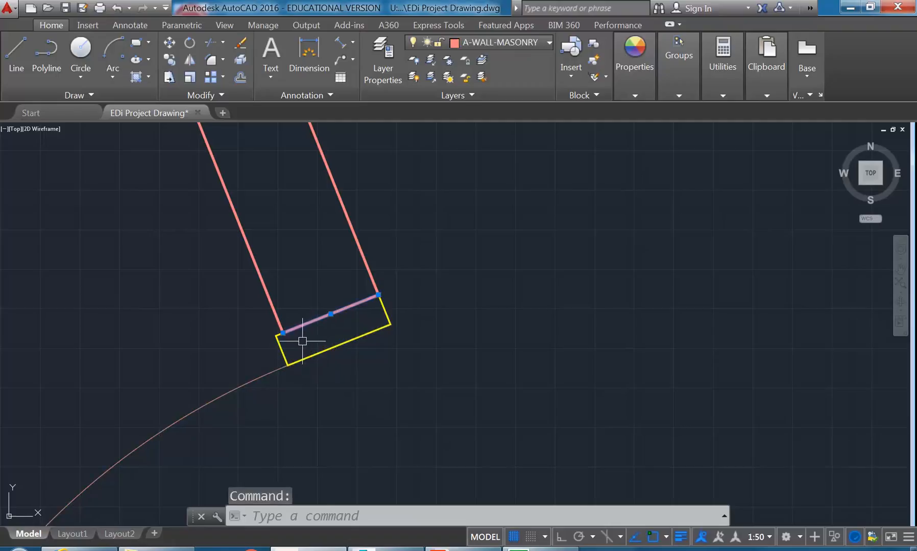
{"action": "scroll", "coordinate": [299, 334], "scroll_direction": "up", "scroll_amount": 2}
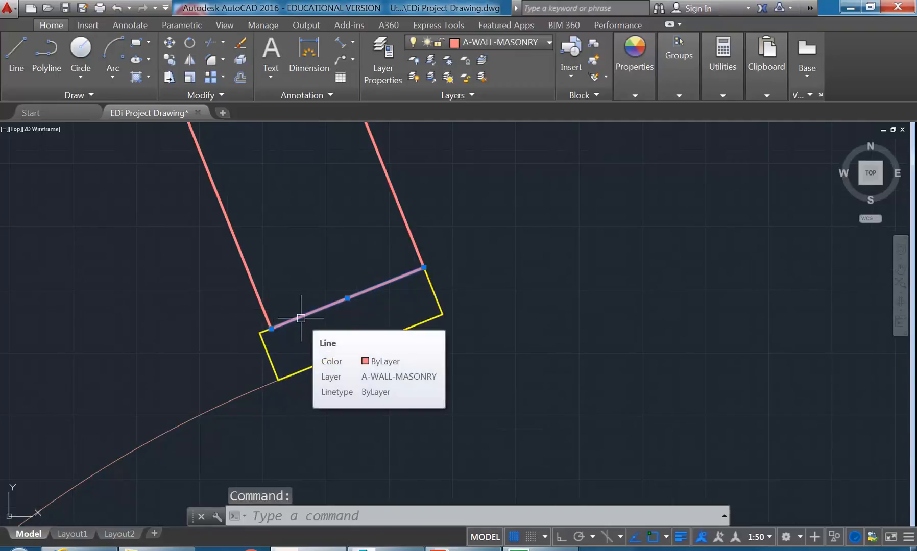
{"action": "type", "text": "offset distance or [Through Erase Layer"}
{"action": "key", "text": "Return"}
{"action": "scroll", "coordinate": [310, 292], "scroll_direction": "down", "scroll_amount": 2}
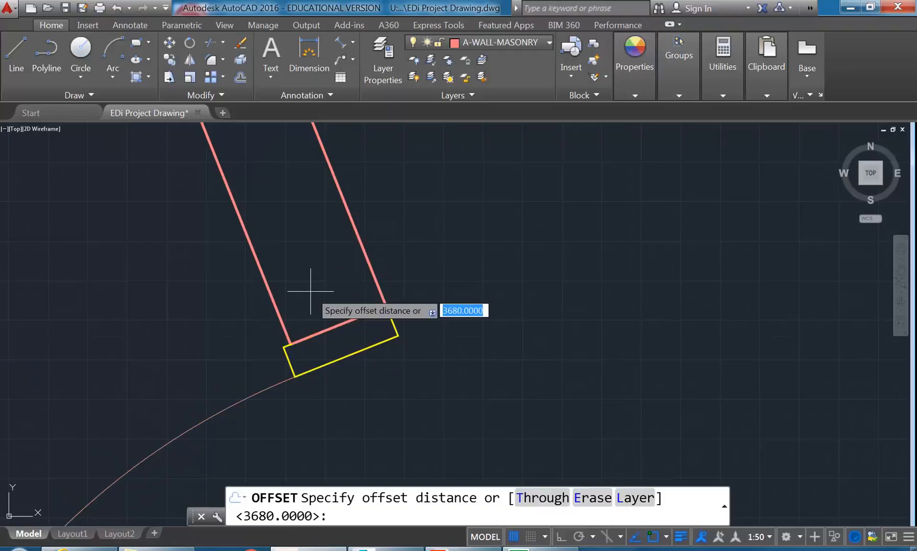
{"action": "type", "text": "3680"}
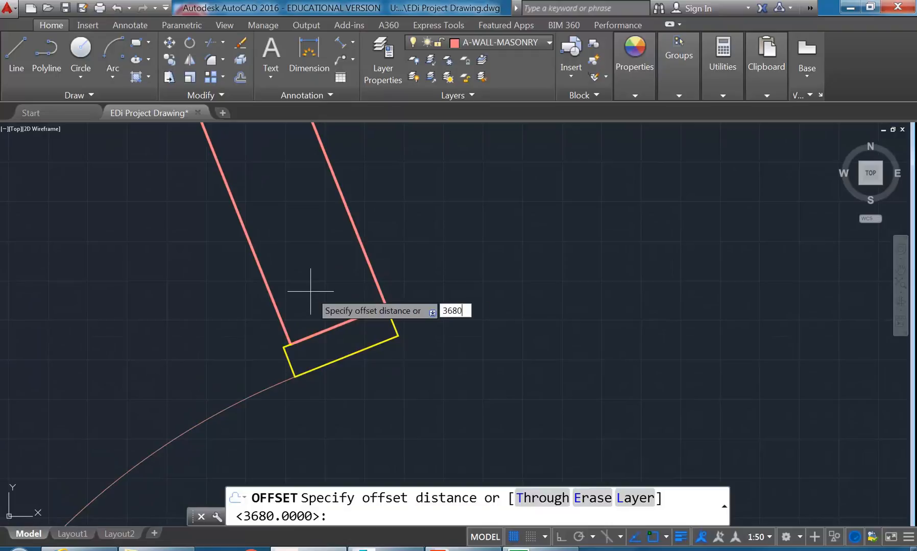
{"action": "key", "text": "Return"}
{"action": "scroll", "coordinate": [288, 244], "scroll_direction": "down", "scroll_amount": 5}
{"action": "middle_click_drag", "start_coordinate": [287, 244], "coordinate": [437, 386]}
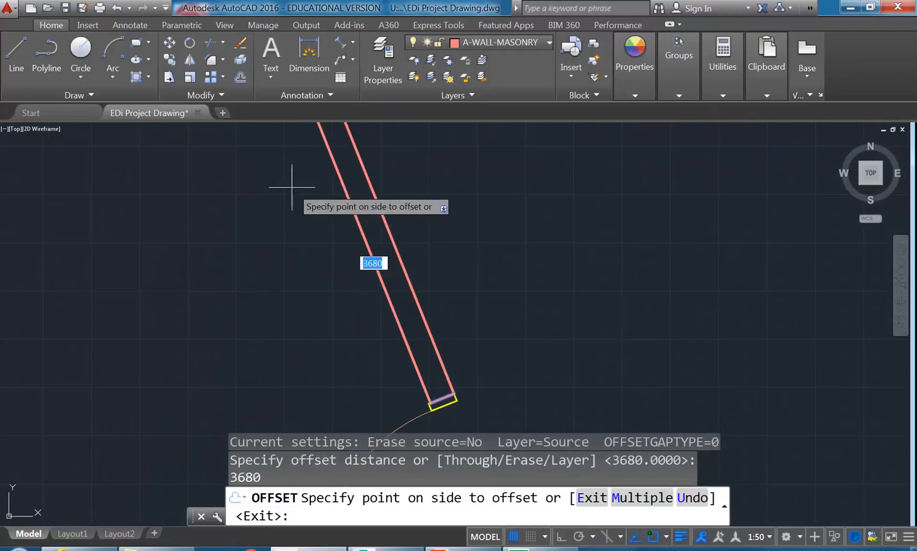
{"action": "scroll", "coordinate": [291, 188], "scroll_direction": "down", "scroll_amount": 4}
{"action": "middle_click_drag", "start_coordinate": [291, 188], "coordinate": [364, 339]}
{"action": "left_click", "coordinate": [311, 284]}
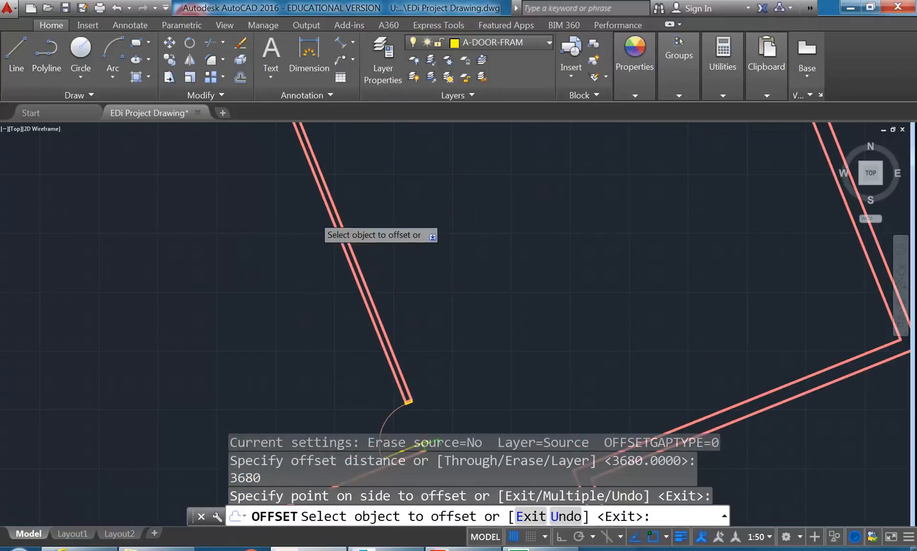
{"action": "scroll", "coordinate": [379, 234], "scroll_direction": "up", "scroll_amount": 3}
{"action": "key", "text": "Return"}
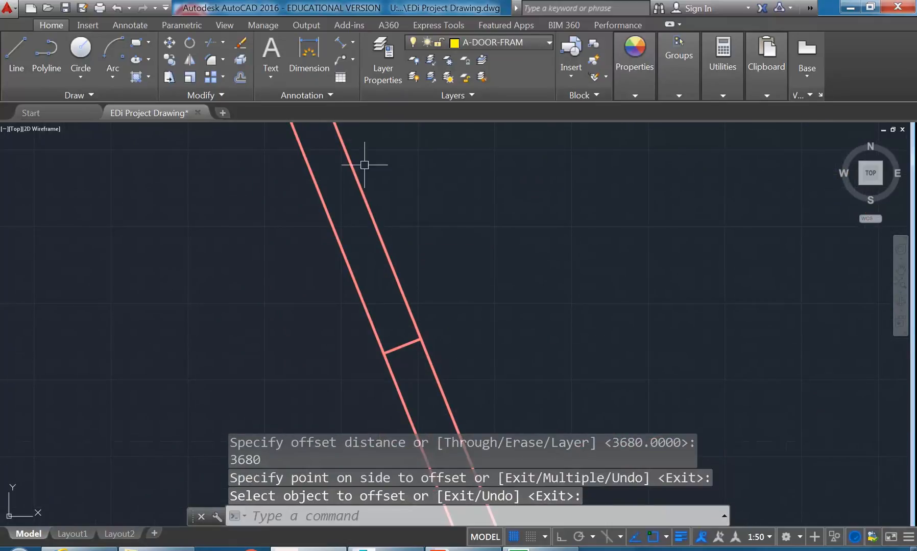
- Offset the new cross line in the partition wall a further 370 along the wall, away from the door
{"action": "left_click", "coordinate": [239, 76]}
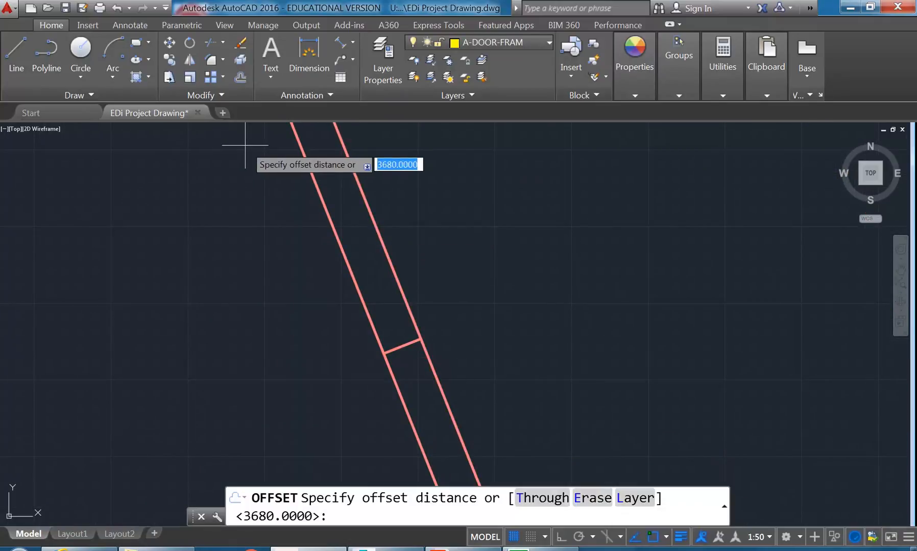
{"action": "type", "text": "370"}
{"action": "key", "text": "Return"}
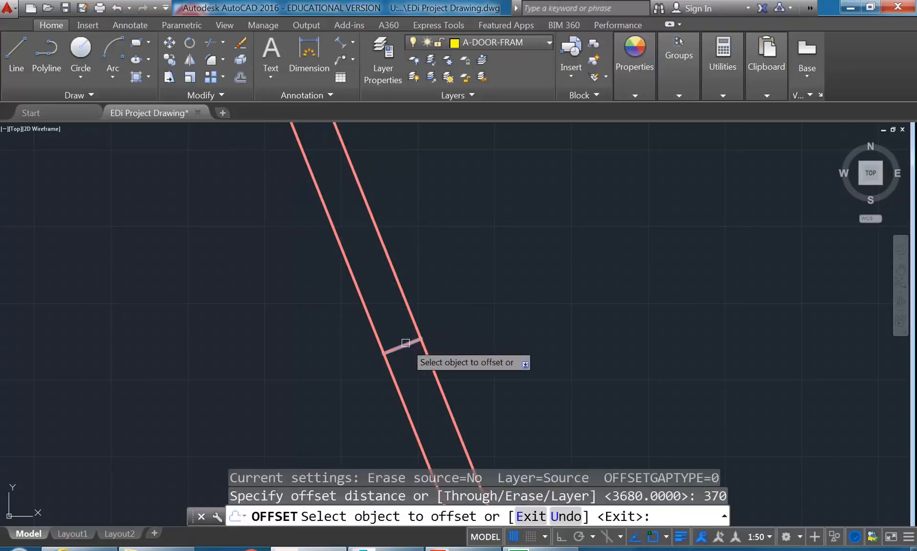
{"action": "left_click", "coordinate": [408, 344]}
{"action": "left_click", "coordinate": [327, 234]}
{"action": "right_click", "coordinate": [298, 230]}
{"action": "left_click", "coordinate": [321, 241]}
{"action": "middle_click_drag", "start_coordinate": [303, 245], "coordinate": [254, 252]}
{"action": "scroll", "coordinate": [252, 251], "scroll_direction": "down", "scroll_amount": 2}
{"action": "scroll", "coordinate": [322, 292], "scroll_direction": "up", "scroll_amount": 2}
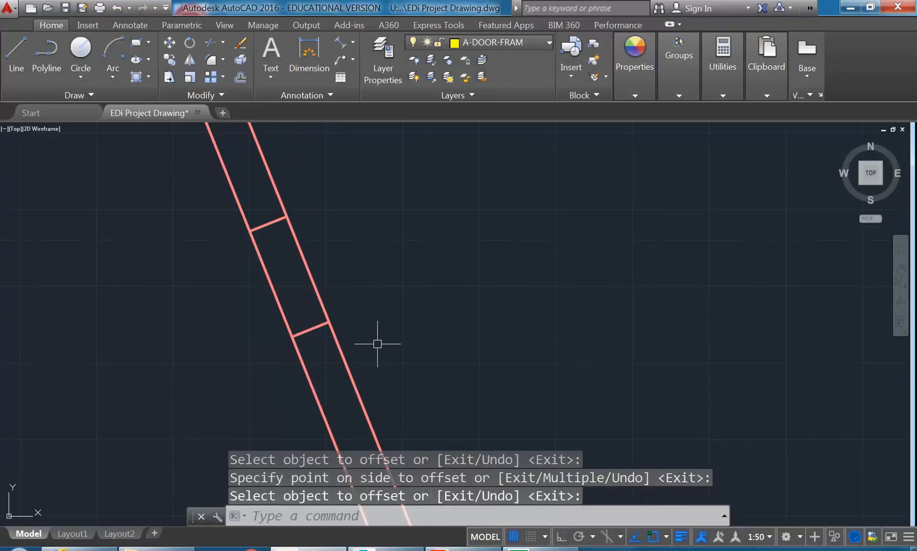
- Trim both partition wall lines between the two cross lines to open a gap in the wall
{"action": "left_click", "coordinate": [211, 41]}
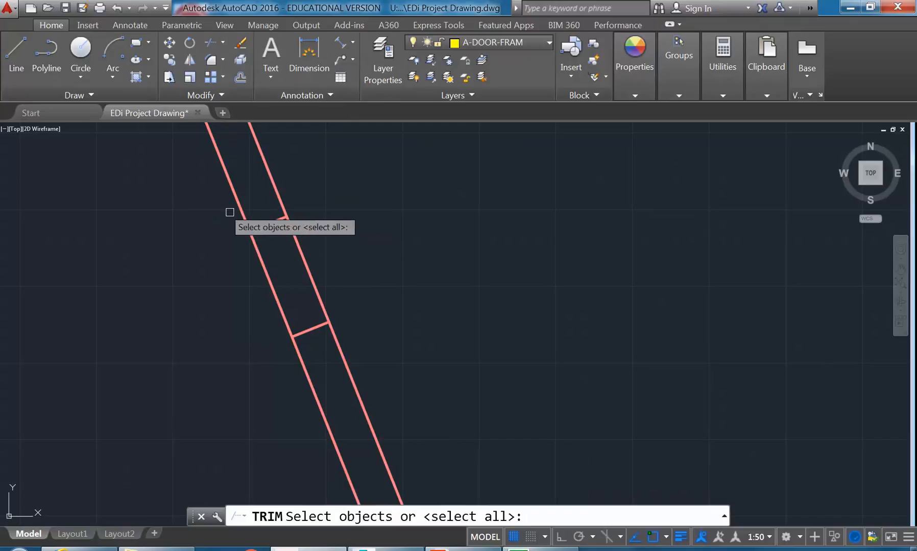
{"action": "left_click", "coordinate": [270, 222]}
{"action": "left_click", "coordinate": [309, 330]}
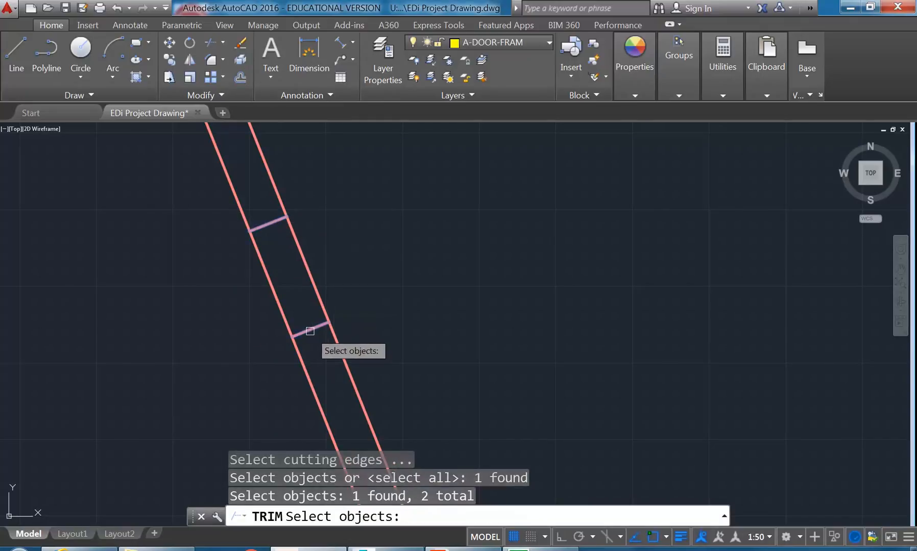
{"action": "key", "text": "Return"}
{"action": "left_click", "coordinate": [272, 287]}
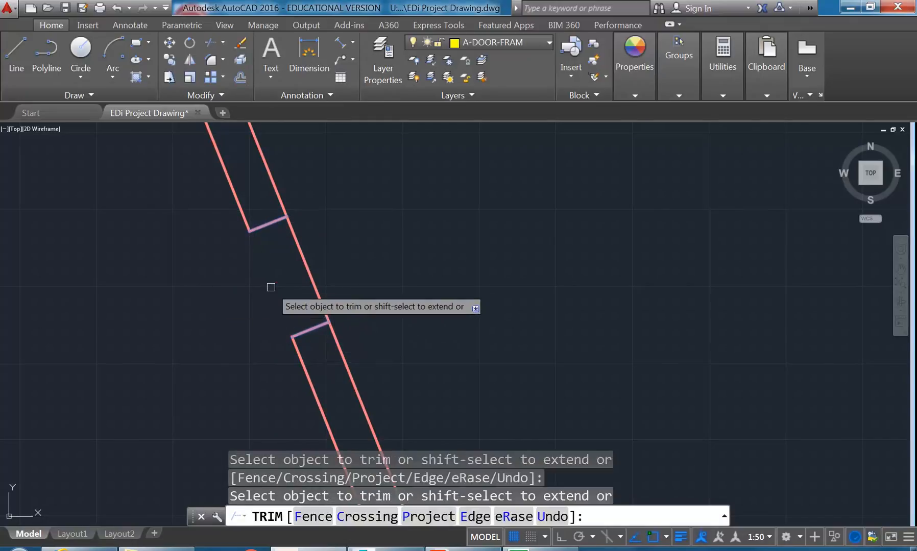
{"action": "left_click", "coordinate": [309, 276]}
{"action": "right_click", "coordinate": [246, 279]}
{"action": "left_click", "coordinate": [291, 289]}
{"action": "middle_click_drag", "start_coordinate": [274, 276], "coordinate": [259, 300]}
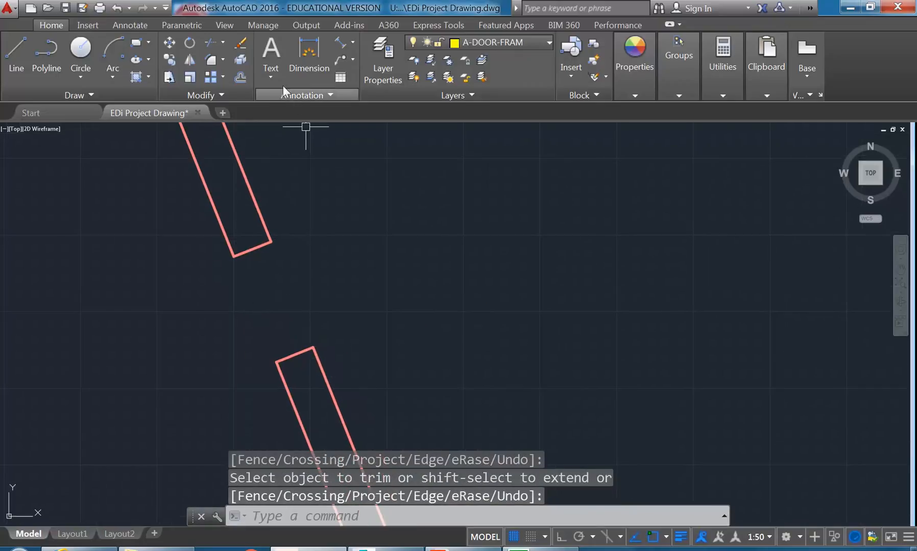
- On layer A-COLUMN-CONCRETE, draw a line across the gap joining the two wall ends at their corners on the door-swing side
{"action": "left_click", "coordinate": [501, 42]}
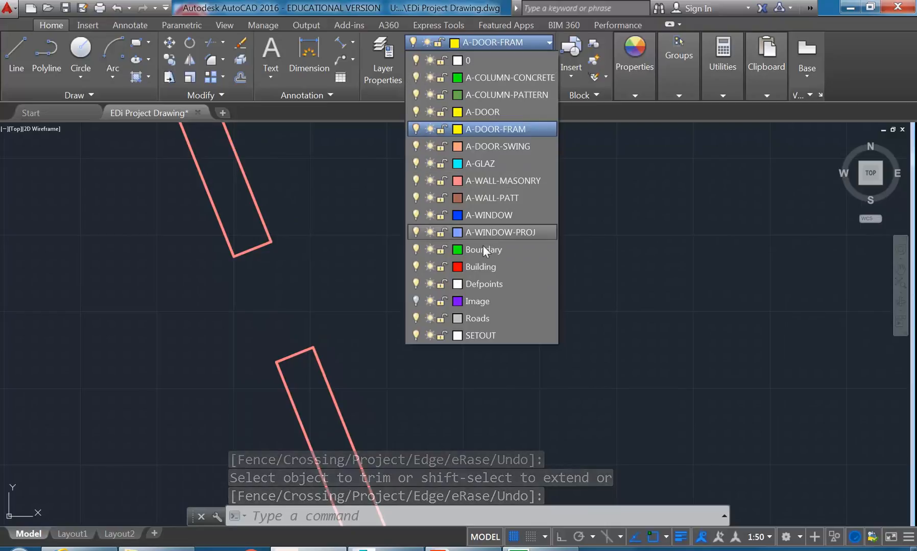
{"action": "left_click", "coordinate": [488, 95]}
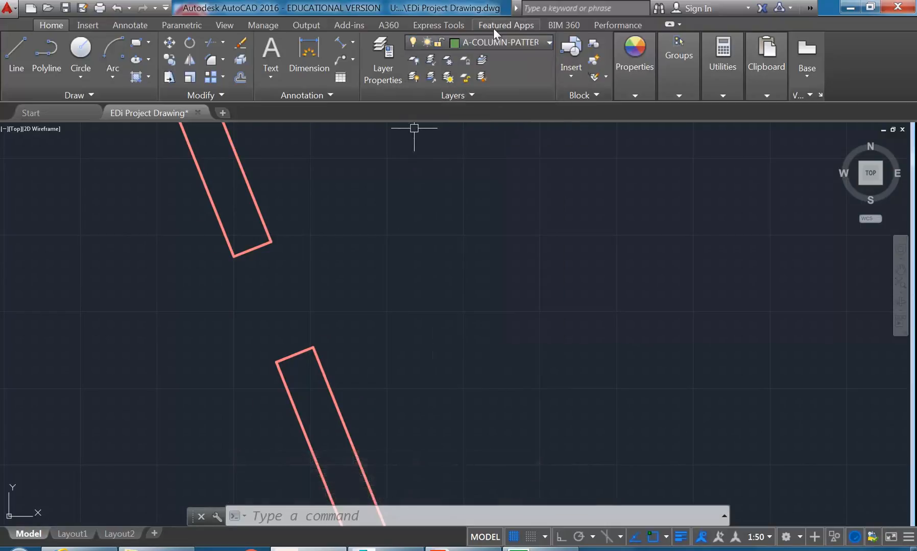
{"action": "left_click", "coordinate": [513, 41]}
{"action": "left_click", "coordinate": [506, 72]}
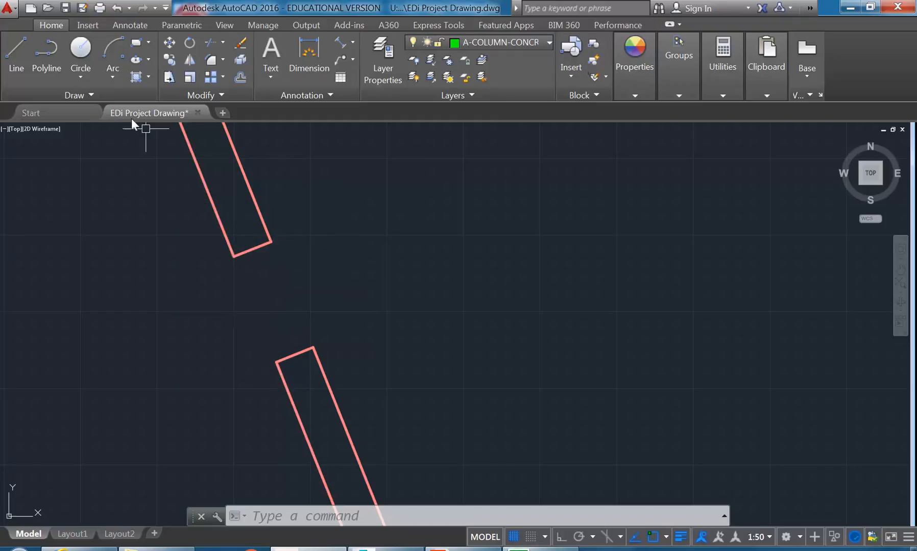
{"action": "left_click", "coordinate": [15, 58]}
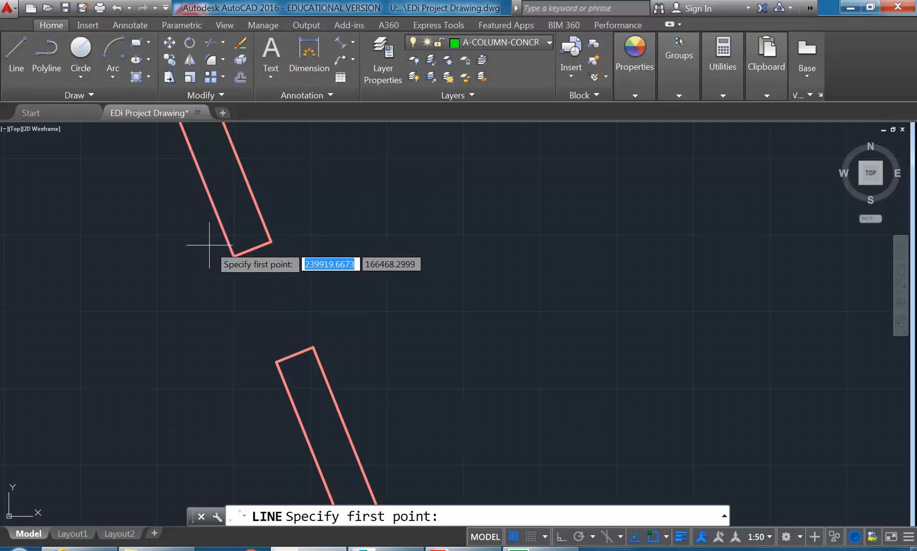
{"action": "left_click", "coordinate": [234, 257]}
{"action": "left_click", "coordinate": [275, 362]}
{"action": "right_click", "coordinate": [219, 303]}
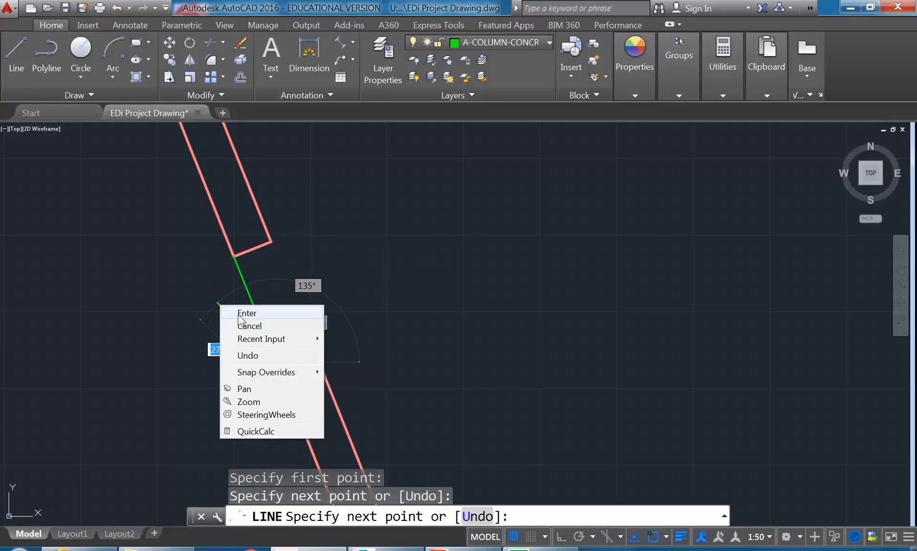
{"action": "left_click", "coordinate": [236, 310]}
- Examine the room's surrounding walls, the single-line lower partition and the column gap in the partition beside the door
{"action": "scroll", "coordinate": [180, 297], "scroll_direction": "down", "scroll_amount": 5}
{"action": "scroll", "coordinate": [259, 342], "scroll_direction": "up", "scroll_amount": 3}
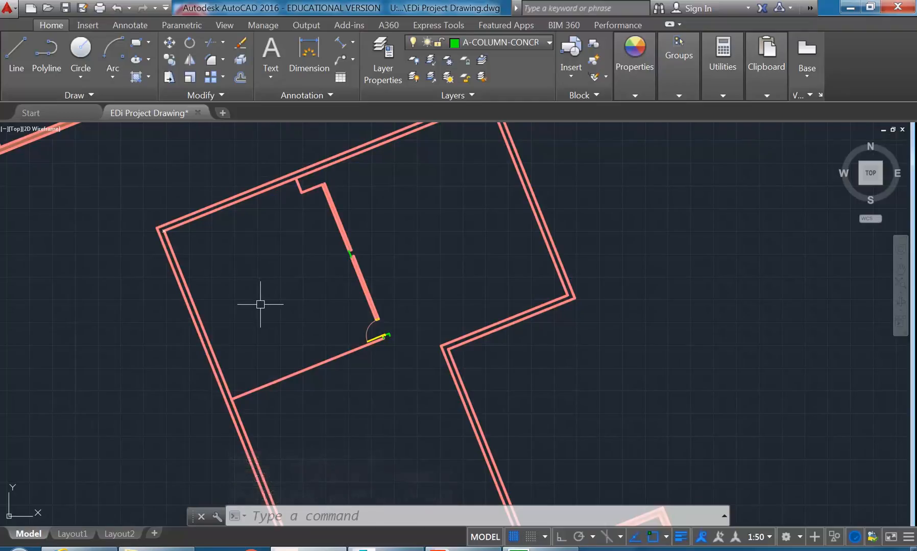
{"action": "middle_click_drag", "start_coordinate": [233, 286], "coordinate": [240, 299]}
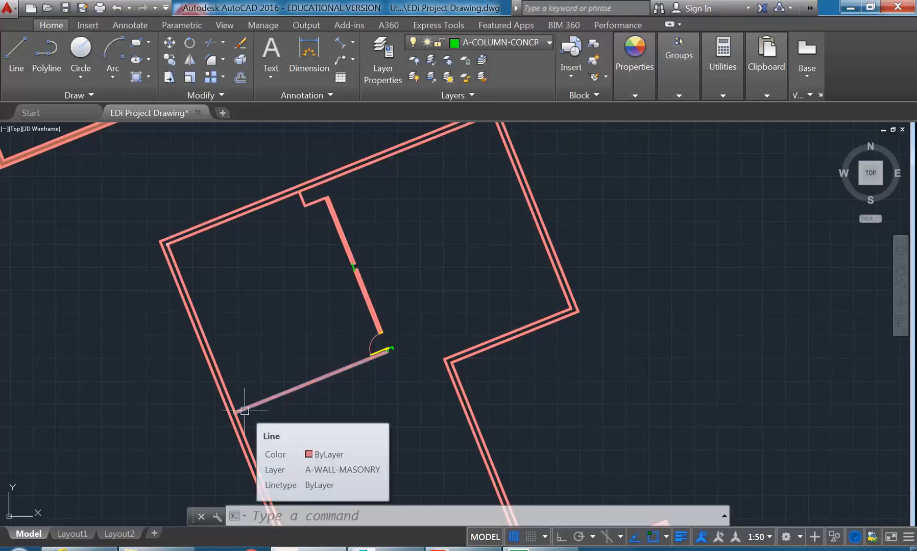
{"action": "scroll", "coordinate": [364, 279], "scroll_direction": "up", "scroll_amount": 8}
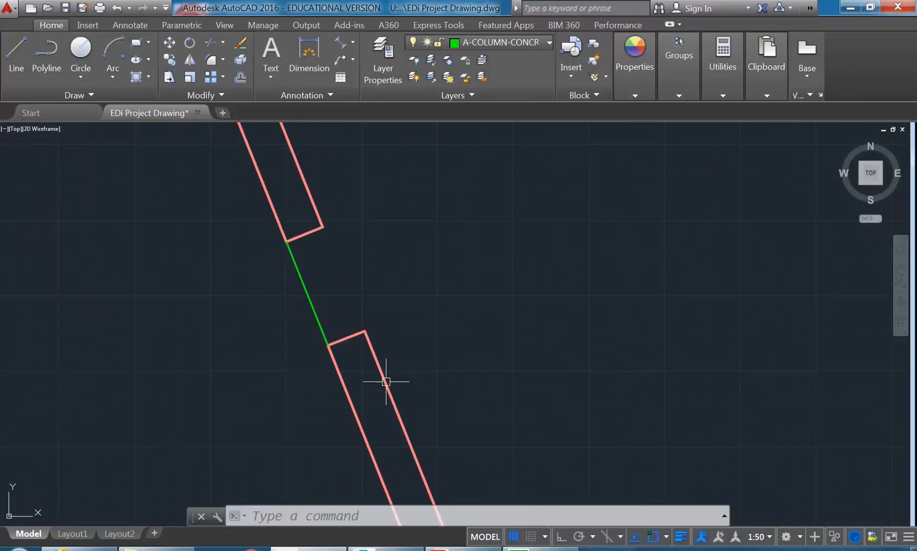
{"action": "scroll", "coordinate": [211, 305], "scroll_direction": "down", "scroll_amount": 5}
{"action": "mouse_move", "coordinate": [211, 304]}
{"action": "middle_mouse_down"}
{"action": "mouse_move", "coordinate": [448, 235]}
{"action": "mouse_move", "coordinate": [385, 284]}
{"action": "mouse_move", "coordinate": [347, 300]}
{"action": "mouse_move", "coordinate": [321, 337]}
{"action": "mouse_move", "coordinate": [311, 334]}
{"action": "middle_mouse_up"}
{"action": "scroll", "coordinate": [447, 235], "scroll_direction": "down", "scroll_amount": 2}
{"action": "scroll", "coordinate": [336, 315], "scroll_direction": "up", "scroll_amount": 2}
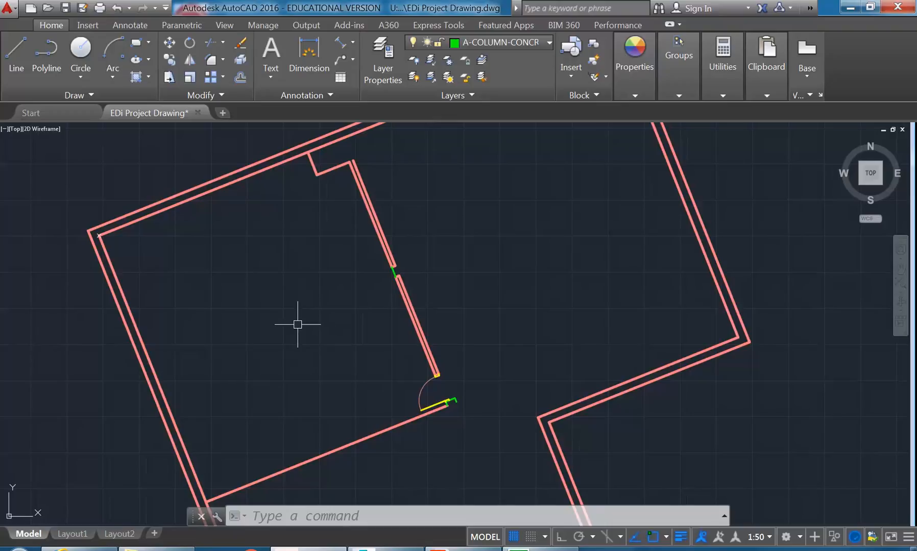
{"action": "scroll", "coordinate": [298, 324], "scroll_direction": "down", "scroll_amount": 3}
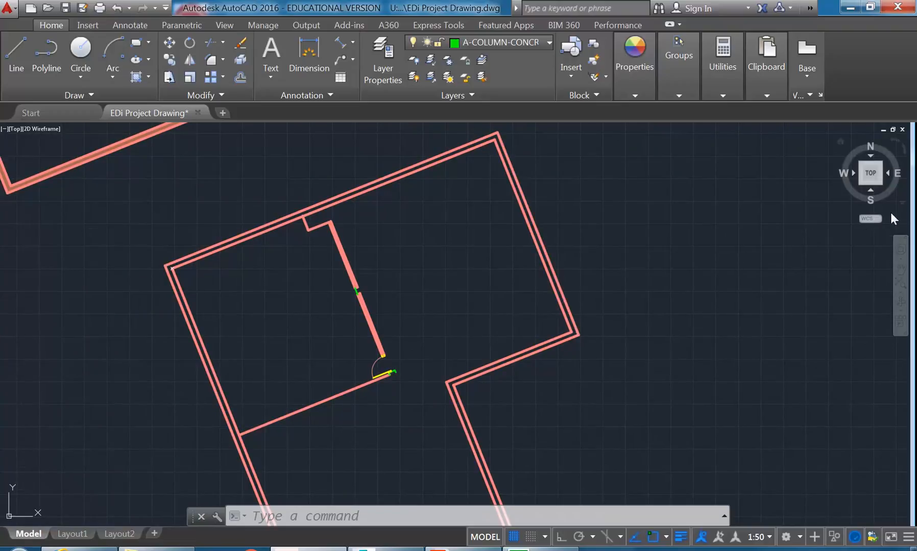
{"action": "left_click", "coordinate": [877, 219]}
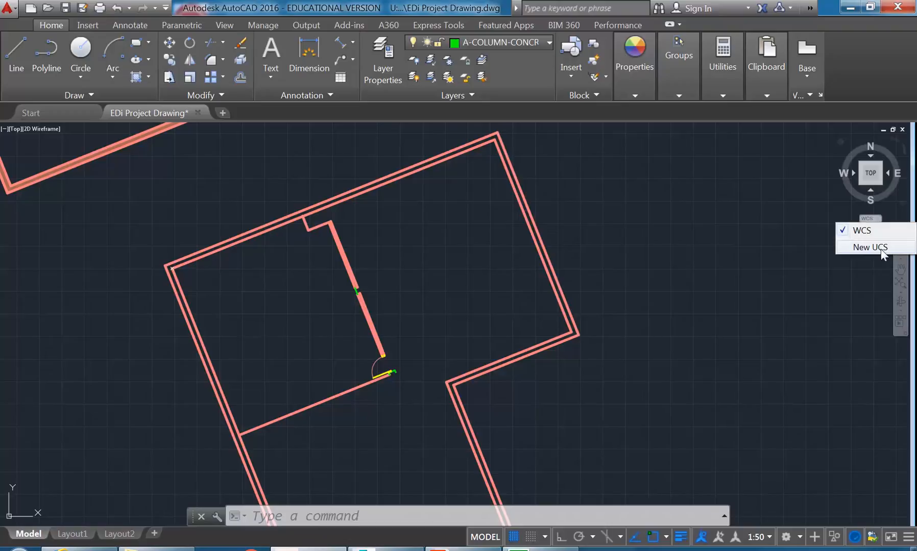
{"action": "left_click", "coordinate": [298, 315]}
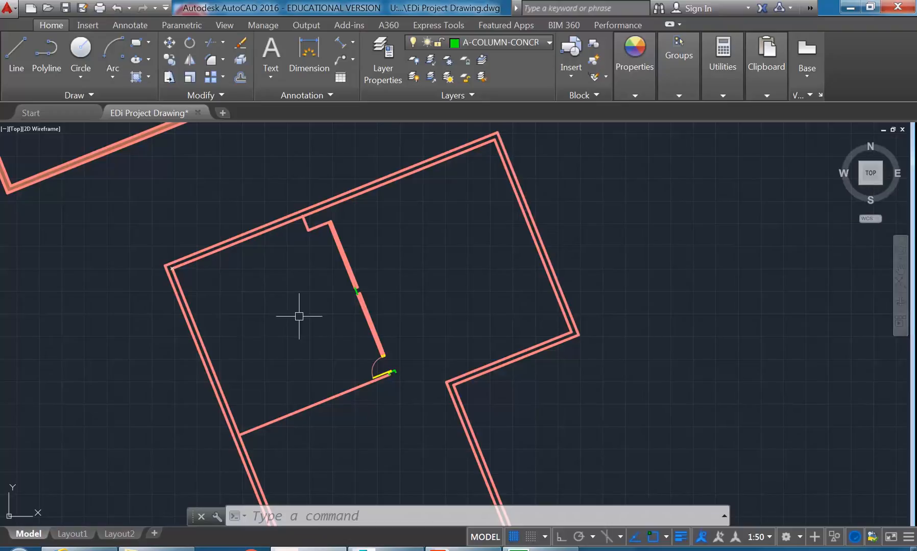
{"action": "key", "text": "Escape"}
{"action": "key", "text": "Escape"}
{"action": "left_click", "coordinate": [873, 219]}
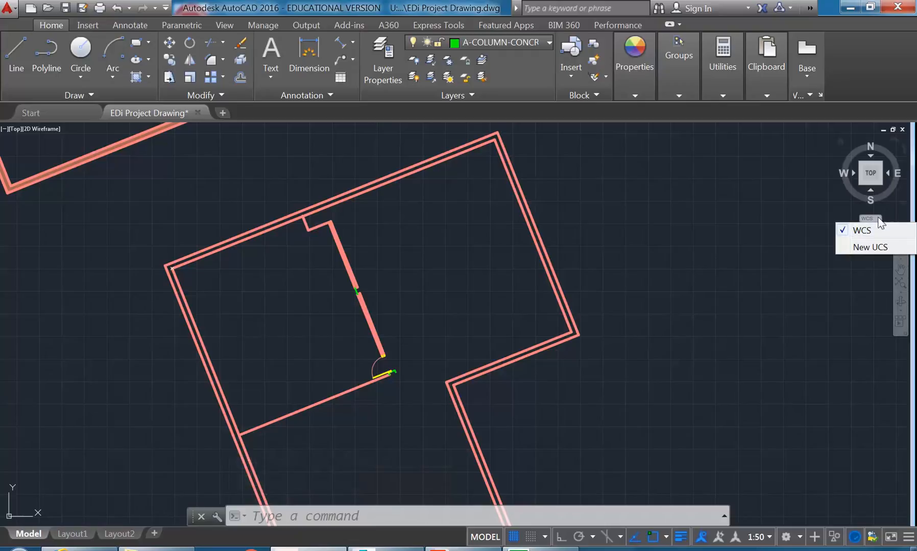
{"action": "key", "text": "Escape"}
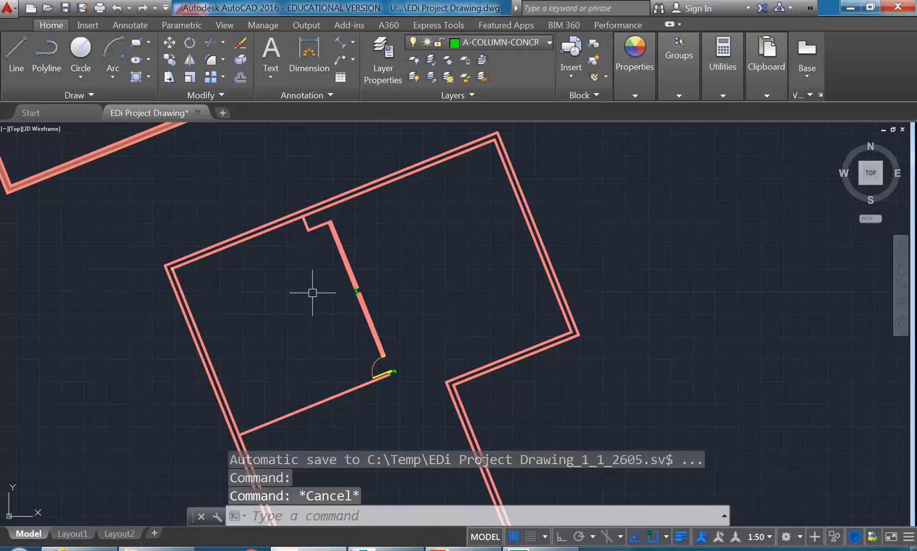
- Set the UCS origin where the lower partition meets the inner wall face, with X along the partition and Y along the wall
{"action": "type", "text": "ucs"}
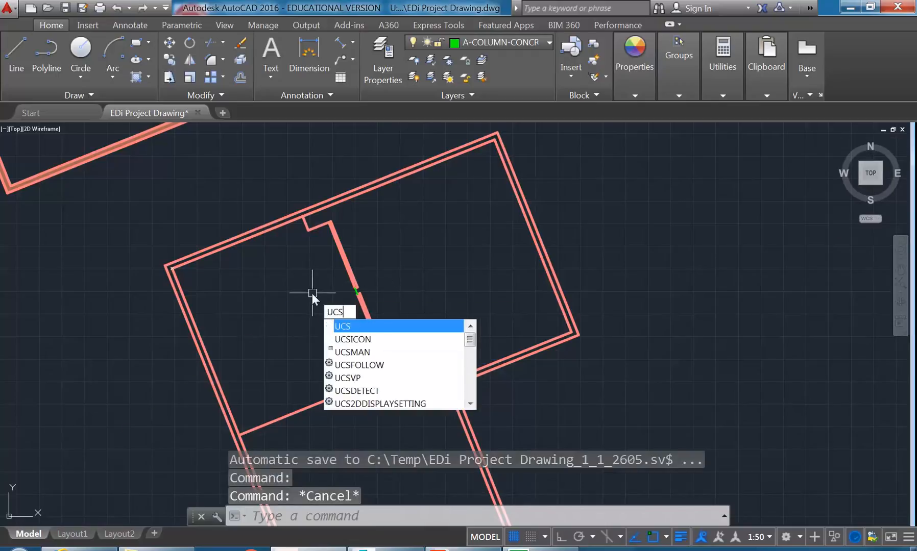
{"action": "key", "text": "Return"}
{"action": "middle_click_drag", "start_coordinate": [313, 293], "coordinate": [316, 240]}
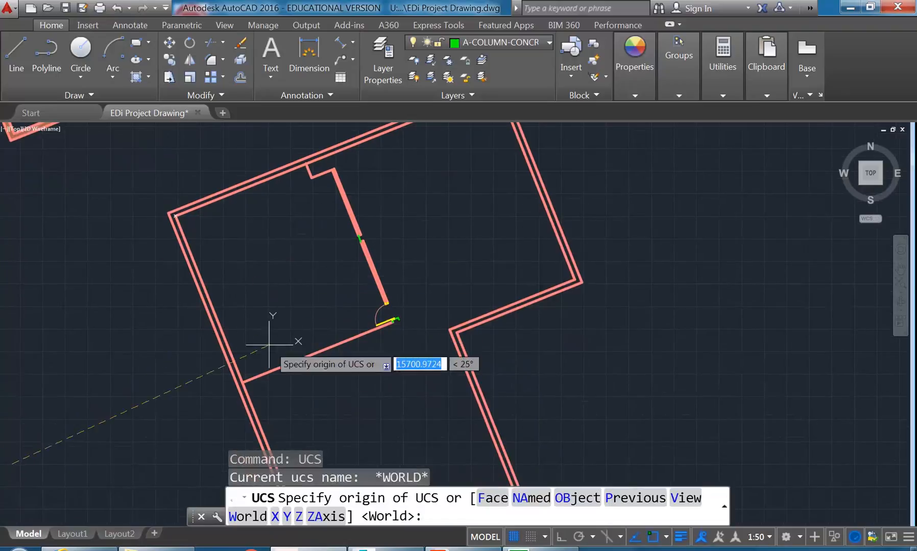
{"action": "scroll", "coordinate": [239, 380], "scroll_direction": "up", "scroll_amount": 5}
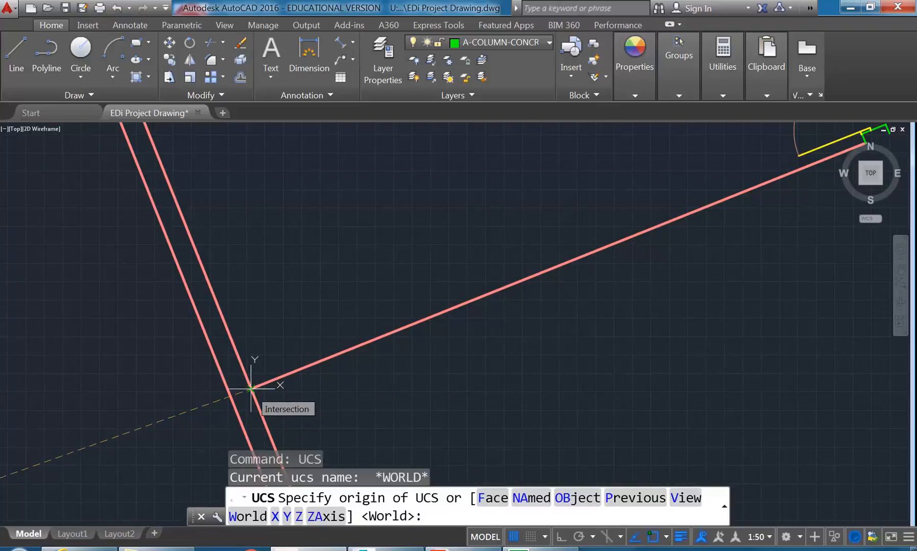
{"action": "left_click", "coordinate": [251, 389]}
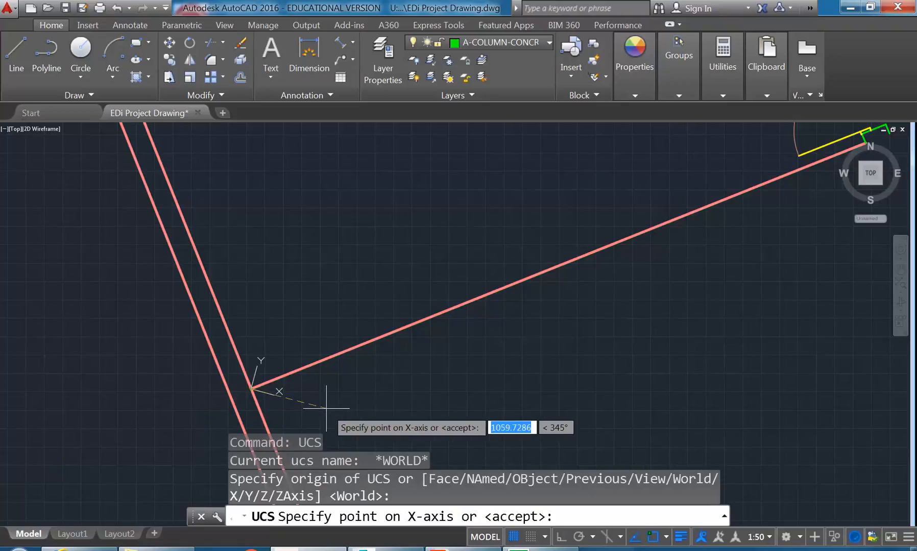
{"action": "scroll", "coordinate": [204, 411], "scroll_direction": "down", "scroll_amount": 4}
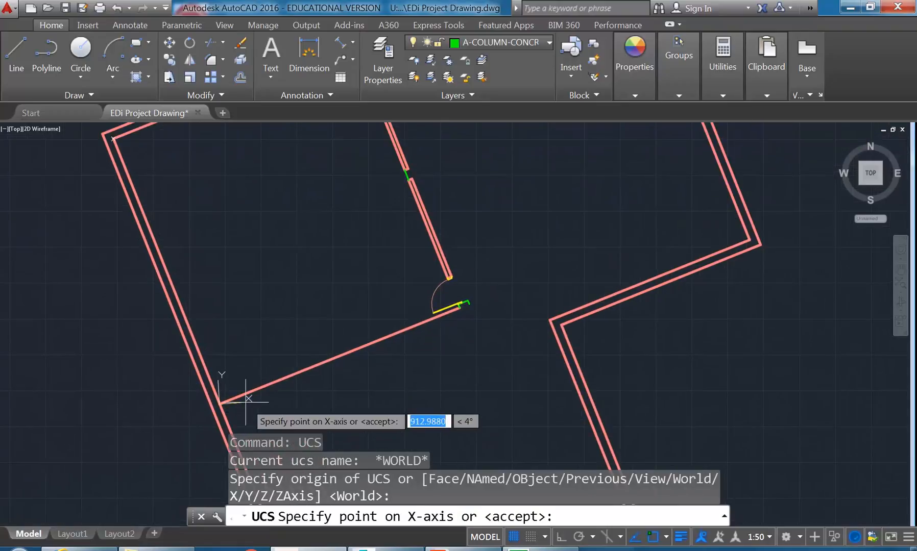
{"action": "left_click", "coordinate": [340, 356]}
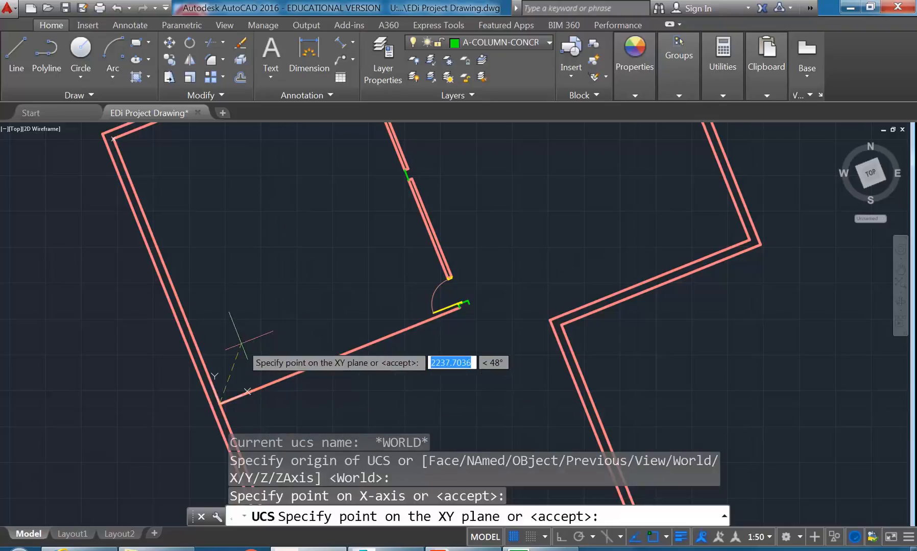
{"action": "middle_click_drag", "start_coordinate": [240, 344], "coordinate": [247, 311]}
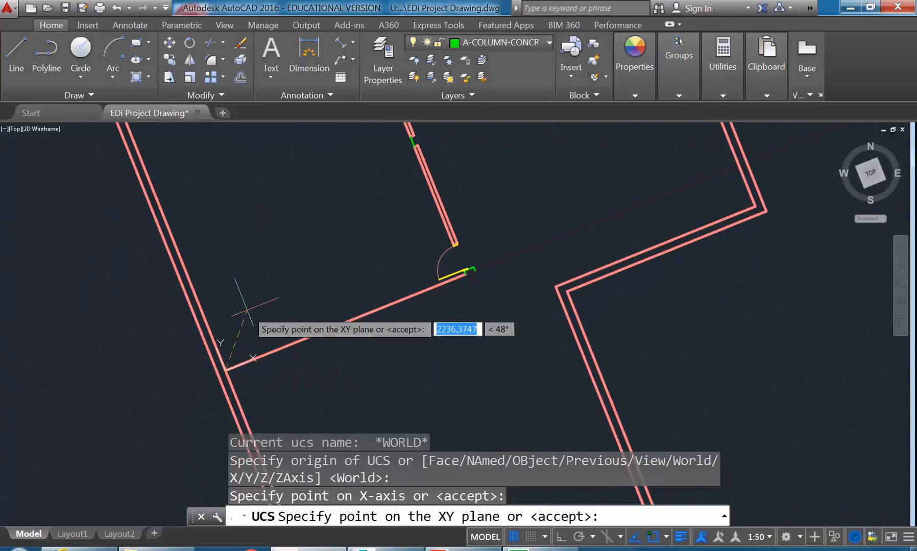
{"action": "scroll", "coordinate": [247, 310], "scroll_direction": "up", "scroll_amount": 2}
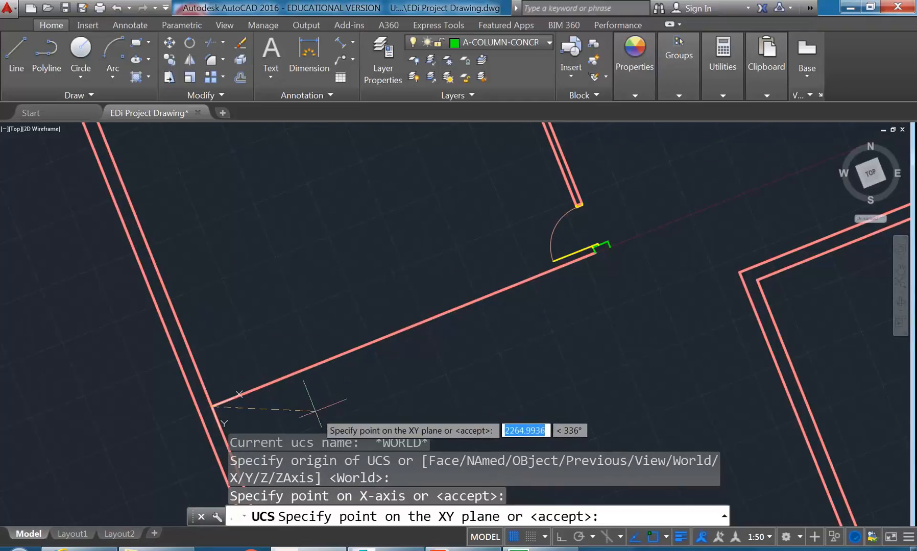
{"action": "left_click", "coordinate": [168, 160]}
{"action": "scroll", "coordinate": [209, 231], "scroll_direction": "down", "scroll_amount": 3}
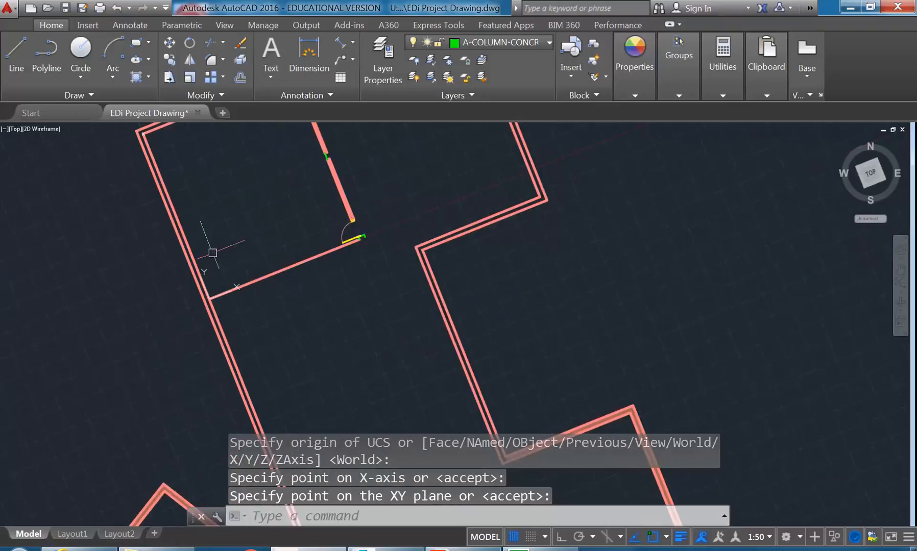
{"action": "scroll", "coordinate": [228, 318], "scroll_direction": "up", "scroll_amount": 3}
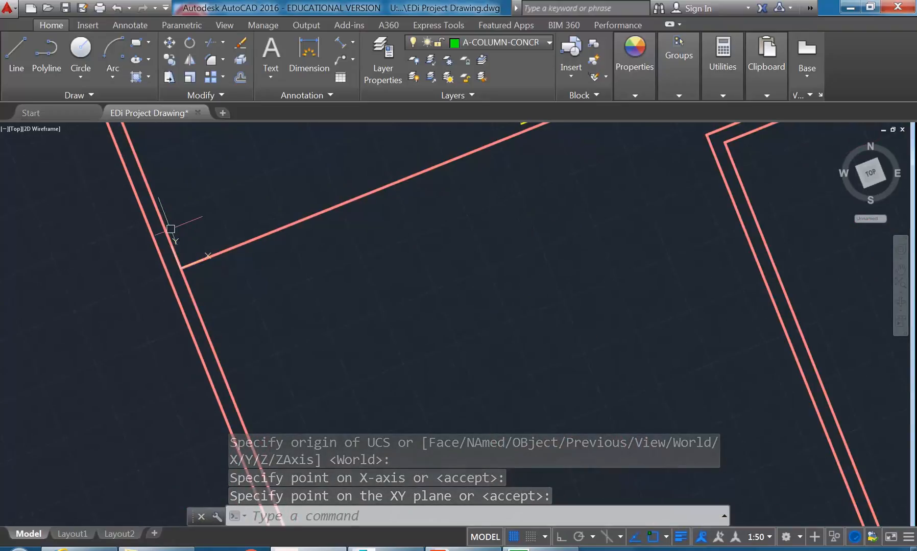
{"action": "scroll", "coordinate": [204, 225], "scroll_direction": "up", "scroll_amount": 1}
{"action": "scroll", "coordinate": [230, 250], "scroll_direction": "down", "scroll_amount": 2}
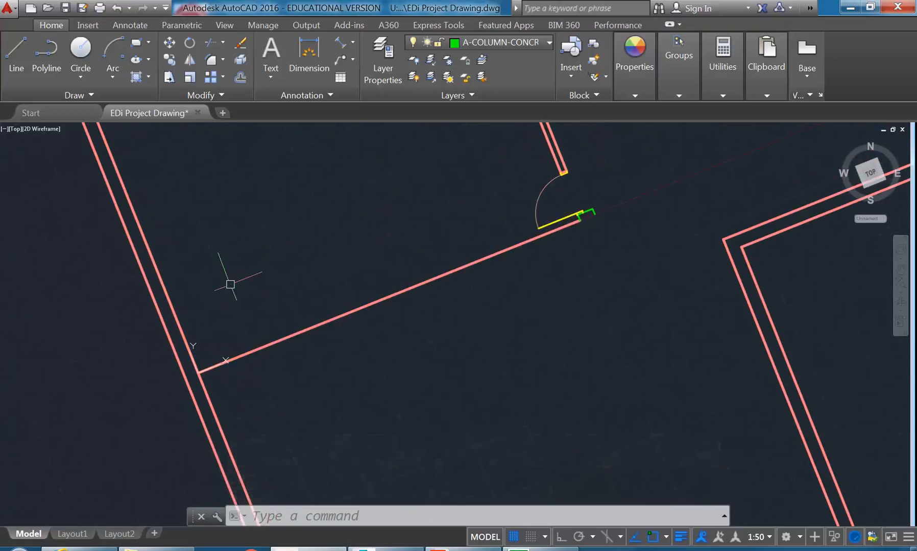
{"action": "key", "text": "Escape"}
{"action": "key", "text": "Escape"}
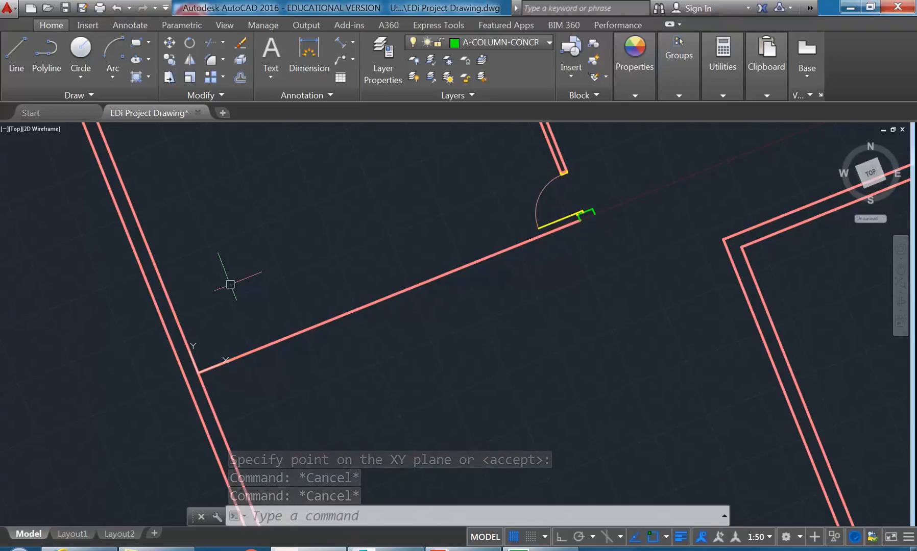
- Rotate the drawing view to the plan of the current UCS
{"action": "type", "text": "plan"}
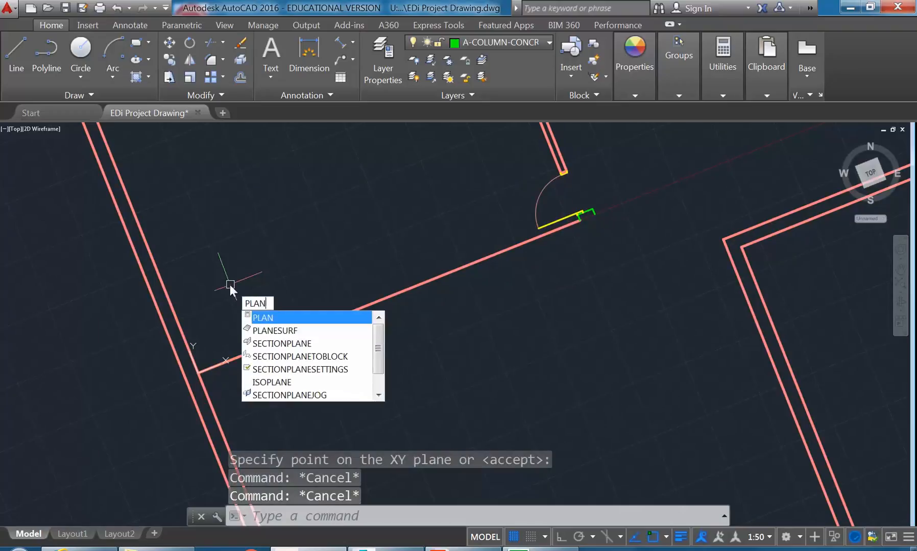
{"action": "key", "text": "Return"}
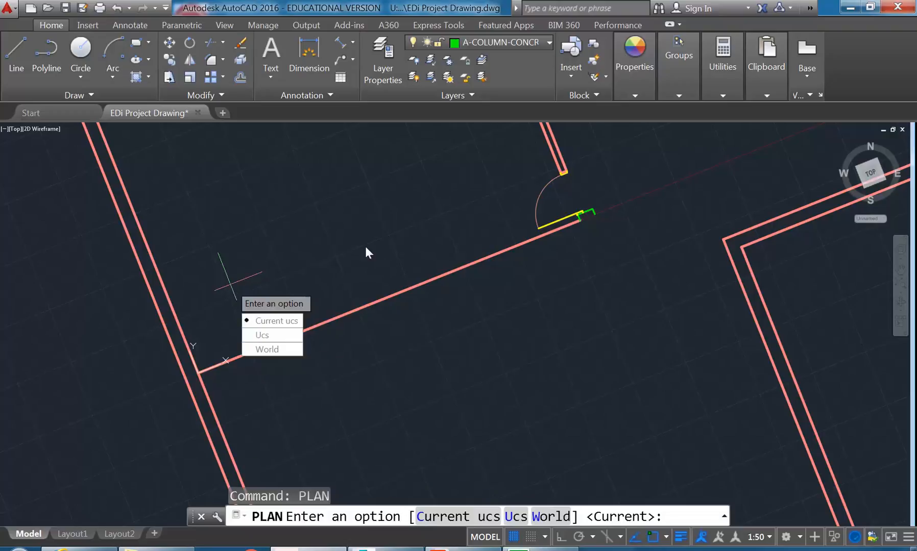
{"action": "key", "text": "Return"}
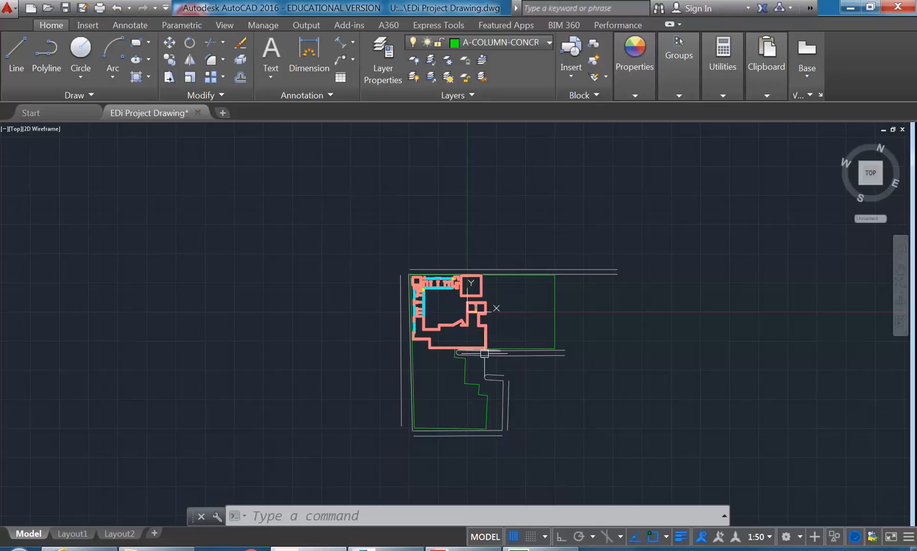
- Draw a 220 line perpendicular to the partition from the upper wall end's corner, away from the door swing, and turn Ortho on
{"action": "scroll", "coordinate": [480, 284], "scroll_direction": "up", "scroll_amount": 10}
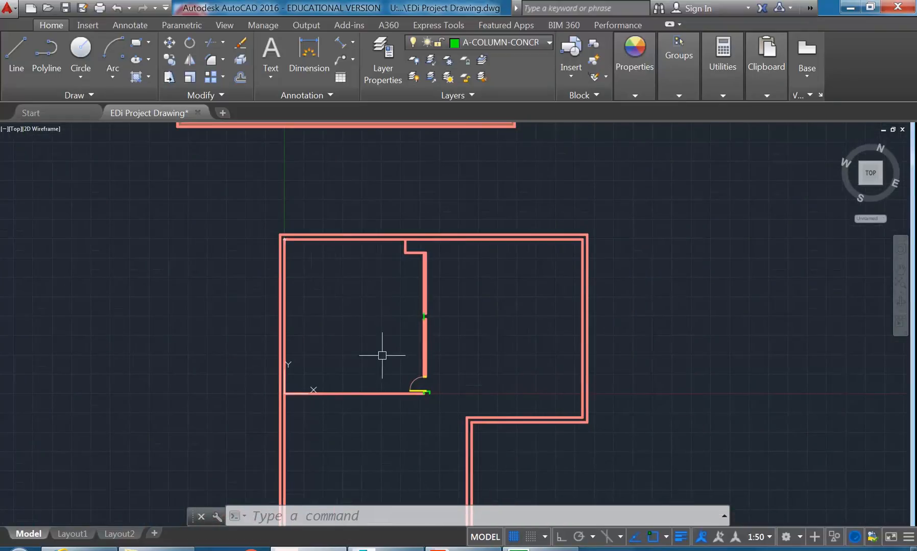
{"action": "scroll", "coordinate": [404, 337], "scroll_direction": "up", "scroll_amount": 6}
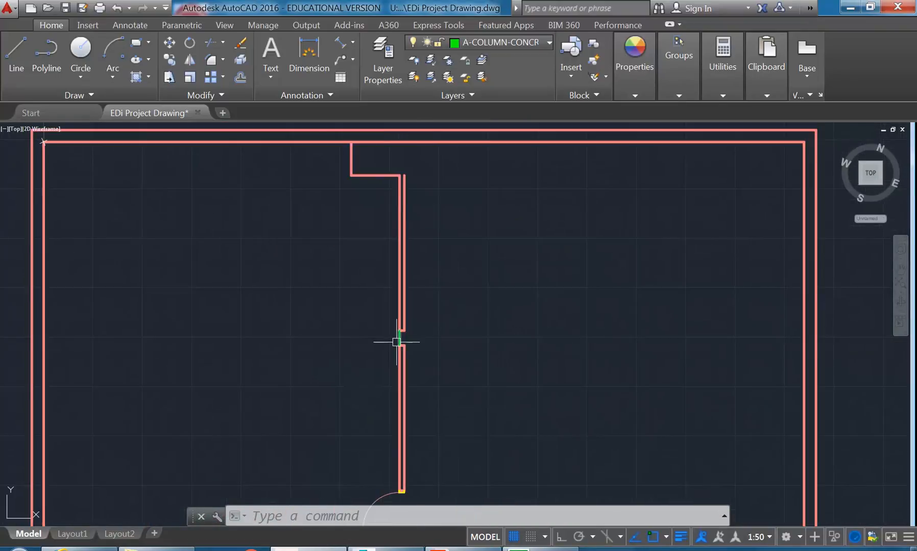
{"action": "mouse_move", "coordinate": [350, 361]}
{"action": "middle_mouse_down"}
{"action": "mouse_move", "coordinate": [276, 360]}
{"action": "mouse_move", "coordinate": [295, 378]}
{"action": "middle_mouse_up"}
{"action": "scroll", "coordinate": [287, 382], "scroll_direction": "up", "scroll_amount": 2}
{"action": "scroll", "coordinate": [254, 327], "scroll_direction": "down", "scroll_amount": 1}
{"action": "middle_click_drag", "start_coordinate": [253, 326], "coordinate": [238, 335]}
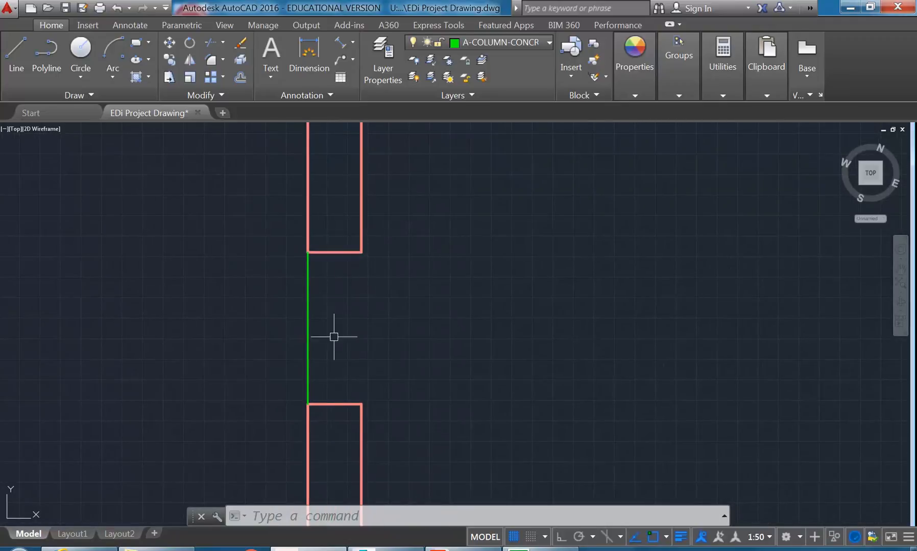
{"action": "scroll", "coordinate": [334, 332], "scroll_direction": "down", "scroll_amount": 2}
{"action": "middle_click_drag", "start_coordinate": [372, 319], "coordinate": [354, 319]}
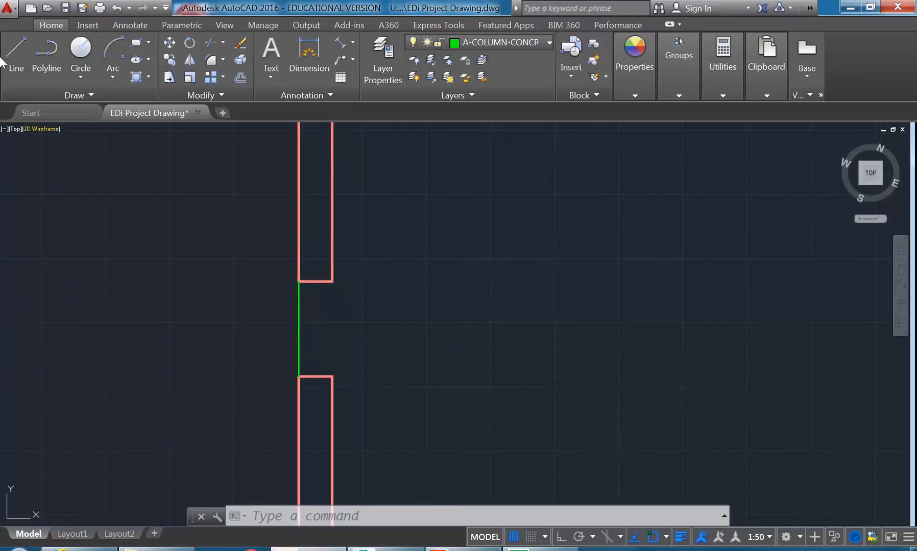
{"action": "left_click", "coordinate": [15, 51]}
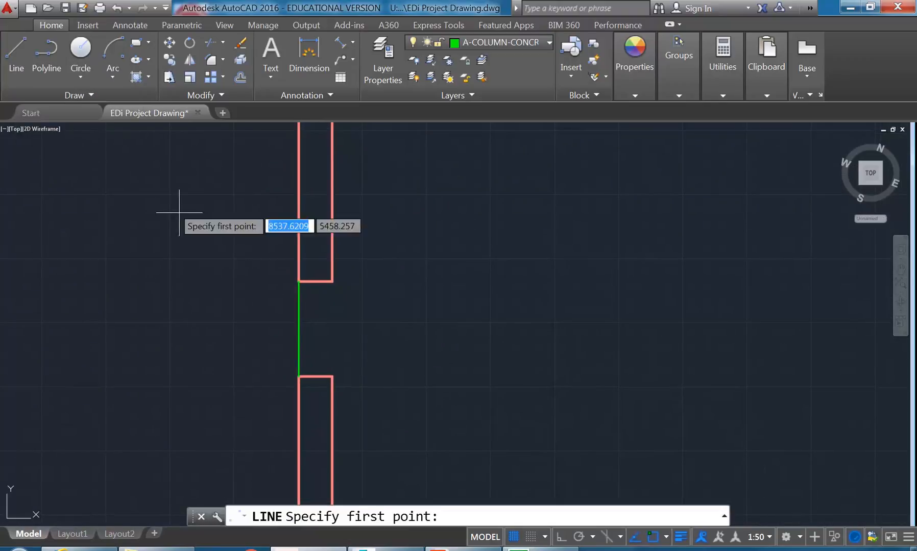
{"action": "scroll", "coordinate": [314, 310], "scroll_direction": "up", "scroll_amount": 2}
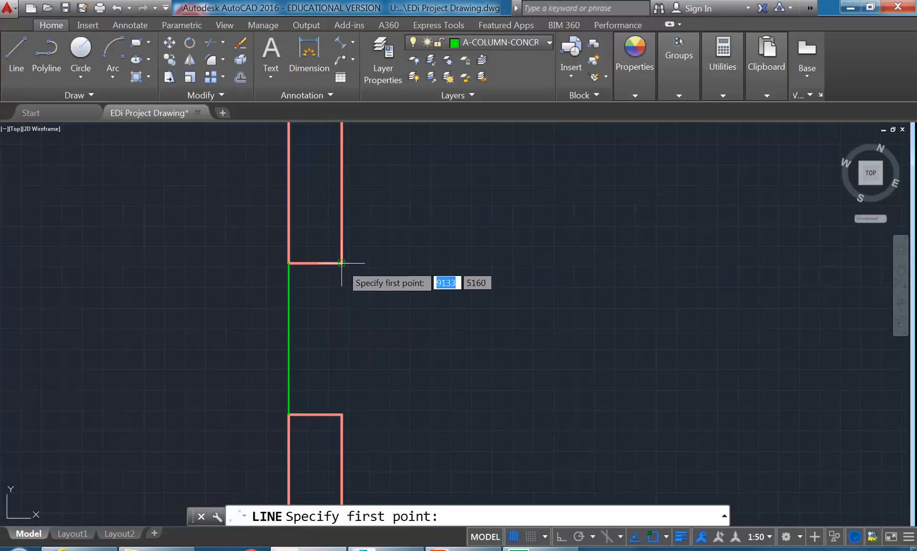
{"action": "left_click", "coordinate": [342, 264]}
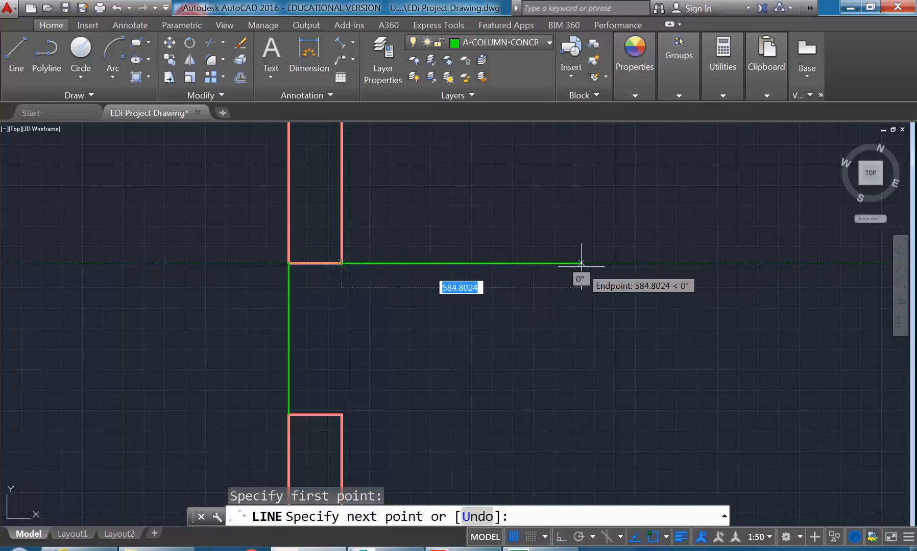
{"action": "middle_click_drag", "start_coordinate": [581, 264], "coordinate": [560, 258]}
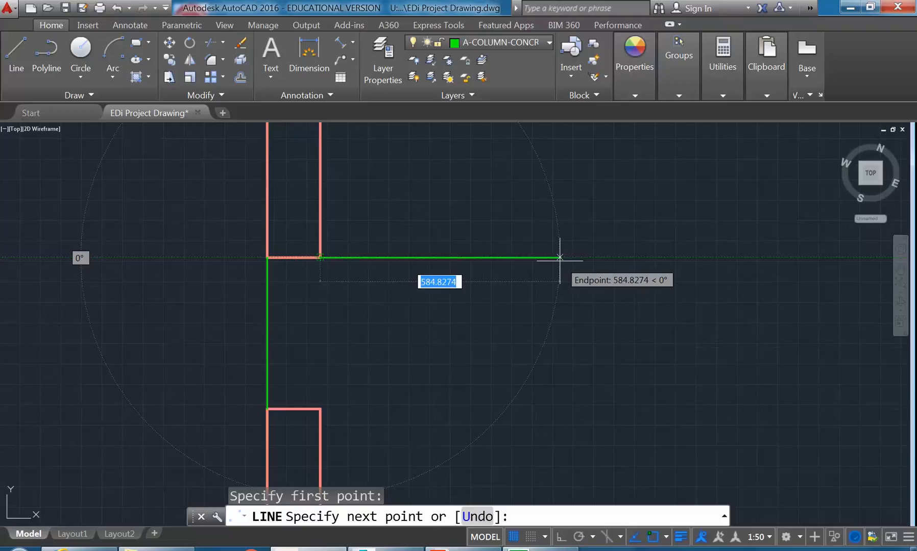
{"action": "type", "text": "220"}
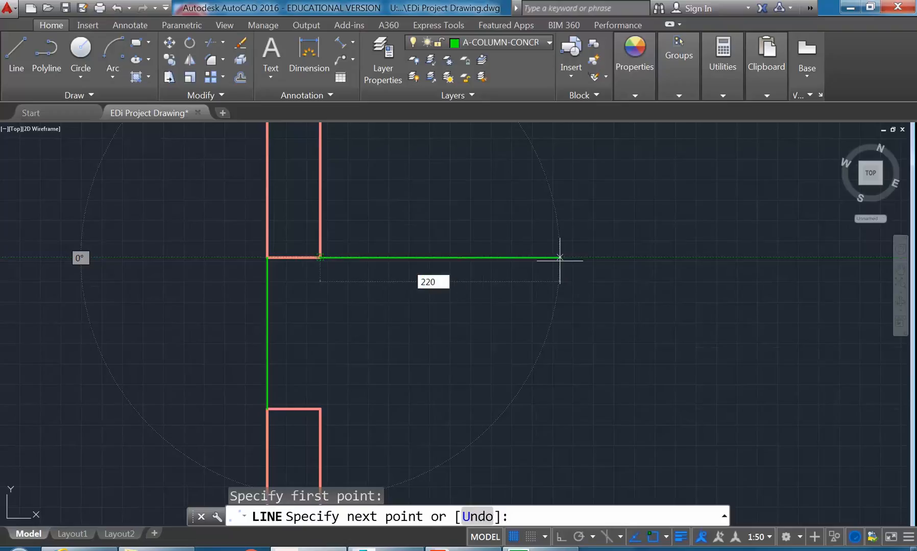
{"action": "key", "text": "Return"}
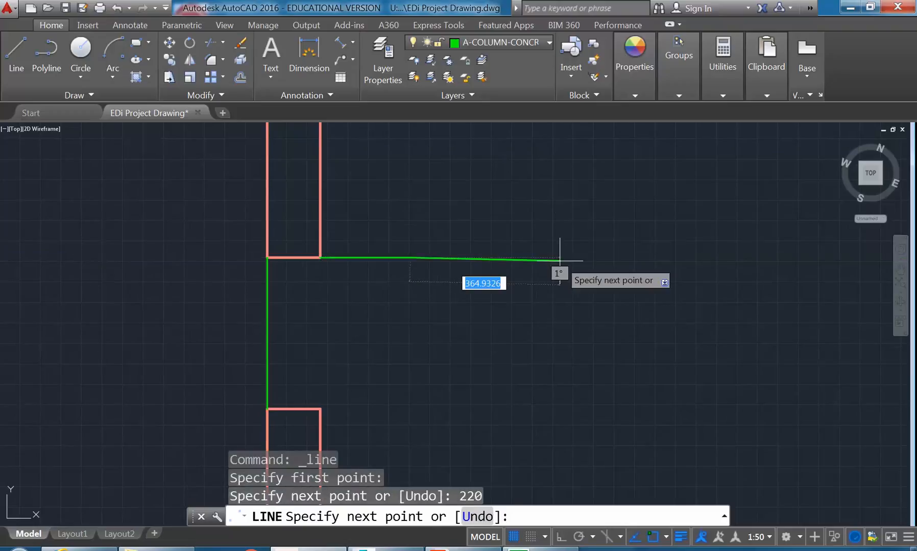
{"action": "middle_click_drag", "start_coordinate": [499, 302], "coordinate": [498, 282]}
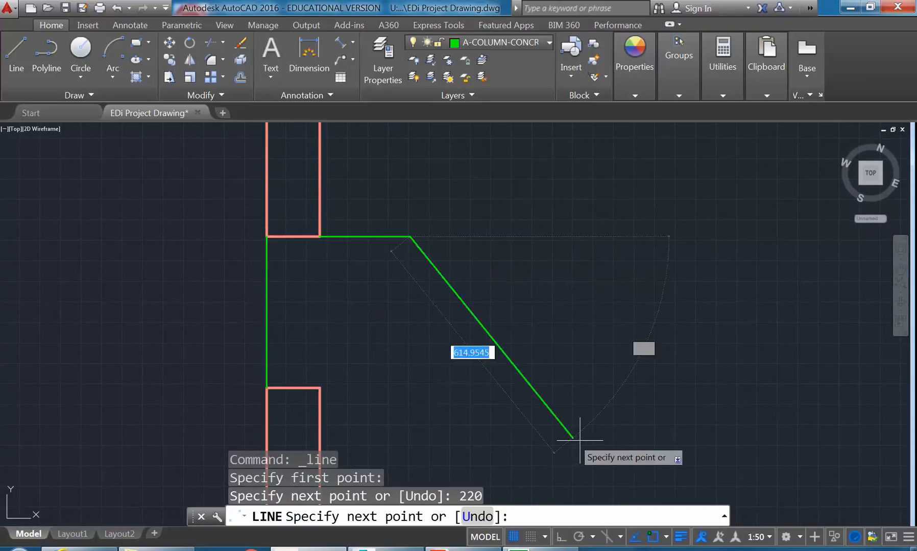
{"action": "left_click", "coordinate": [560, 537]}
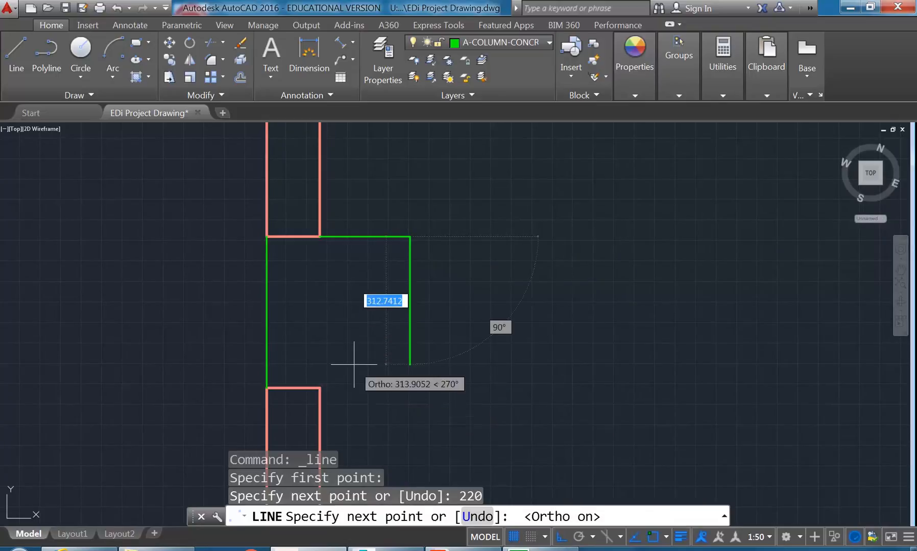
{"action": "type", "text": "350"}
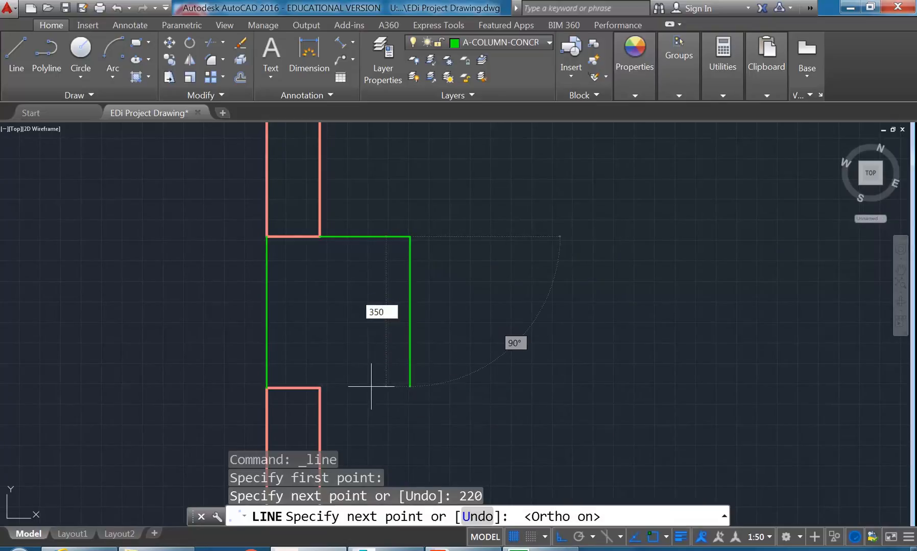
{"action": "key", "text": "Return"}
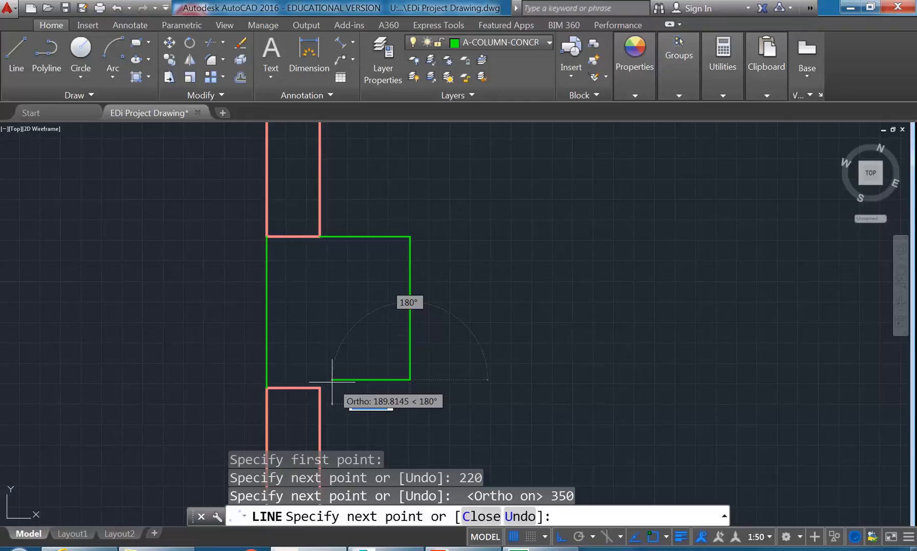
{"action": "type", "text": "u"}
{"action": "key", "text": "Return"}
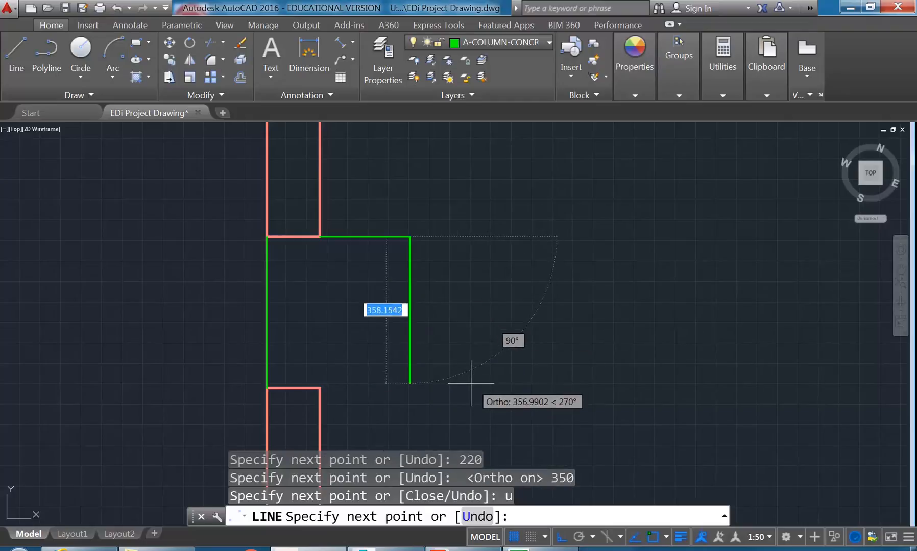
- Continue the column outline 370 down parallel to the partition, then back to the lower wall end's corner
{"action": "scroll", "coordinate": [472, 376], "scroll_direction": "down", "scroll_amount": 2}
{"action": "type", "text": "370"}
{"action": "key", "text": "Return"}
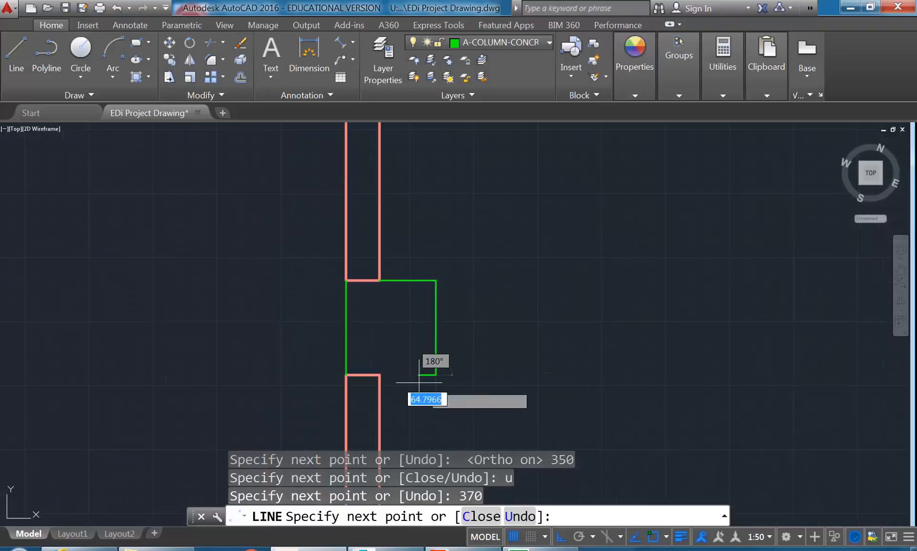
{"action": "key", "text": "Return"}
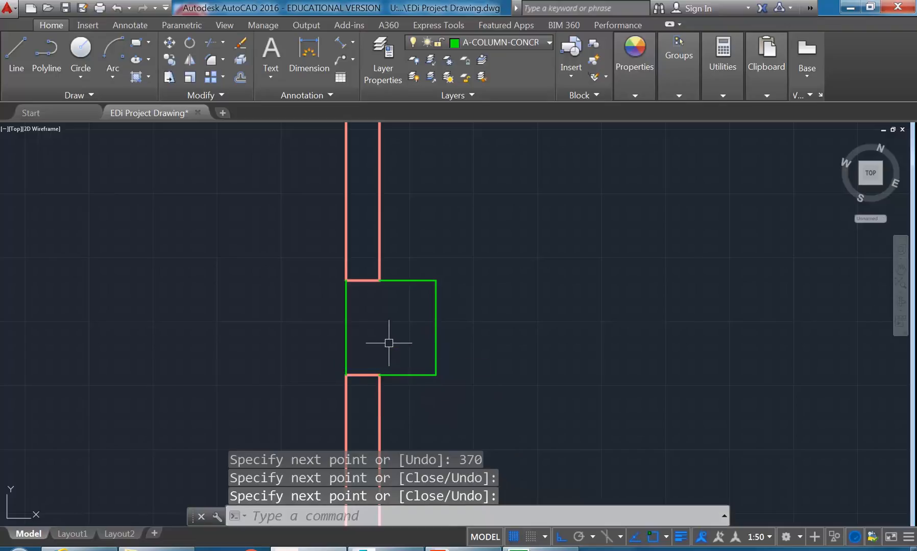
- Delete the two masonry cross lines that cap the partition wall ends at the column
{"action": "scroll", "coordinate": [387, 346], "scroll_direction": "up", "scroll_amount": 2}
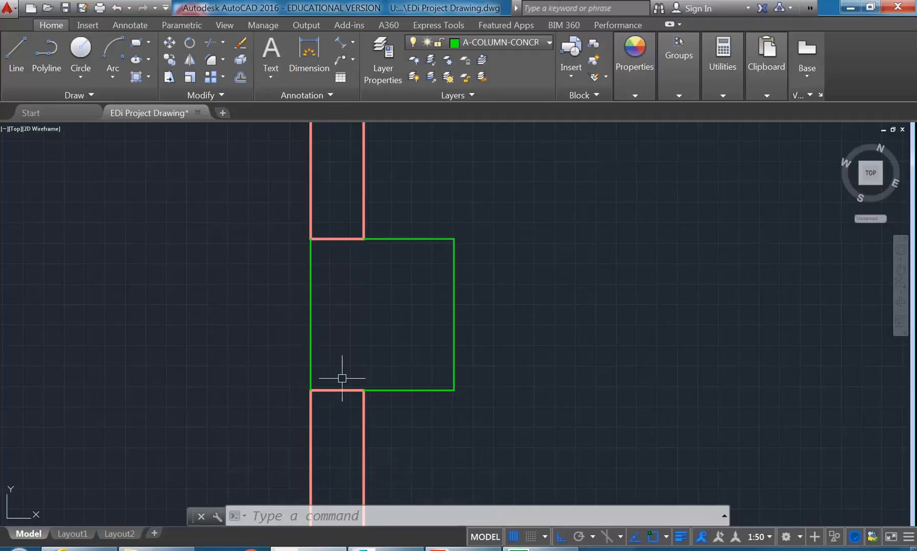
{"action": "left_click", "coordinate": [335, 239]}
{"action": "left_click", "coordinate": [351, 391]}
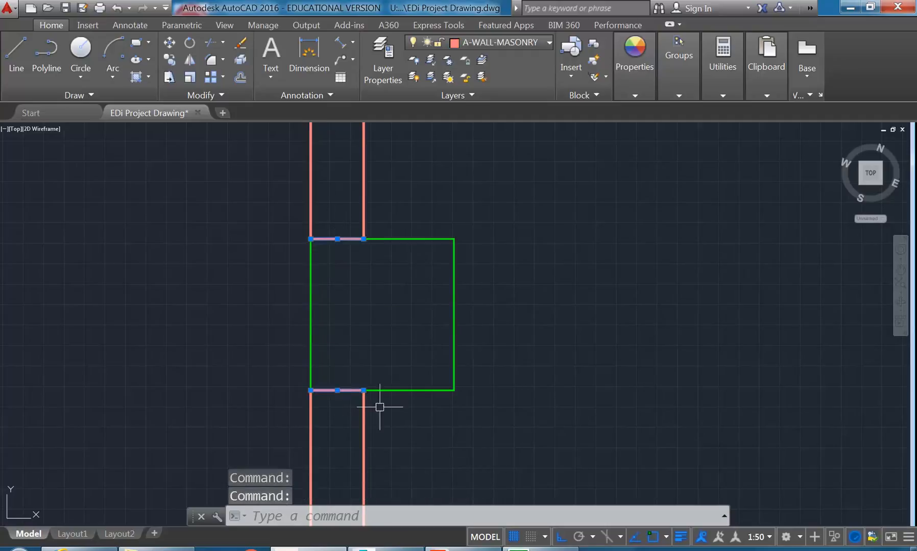
{"action": "key", "text": "Delete"}
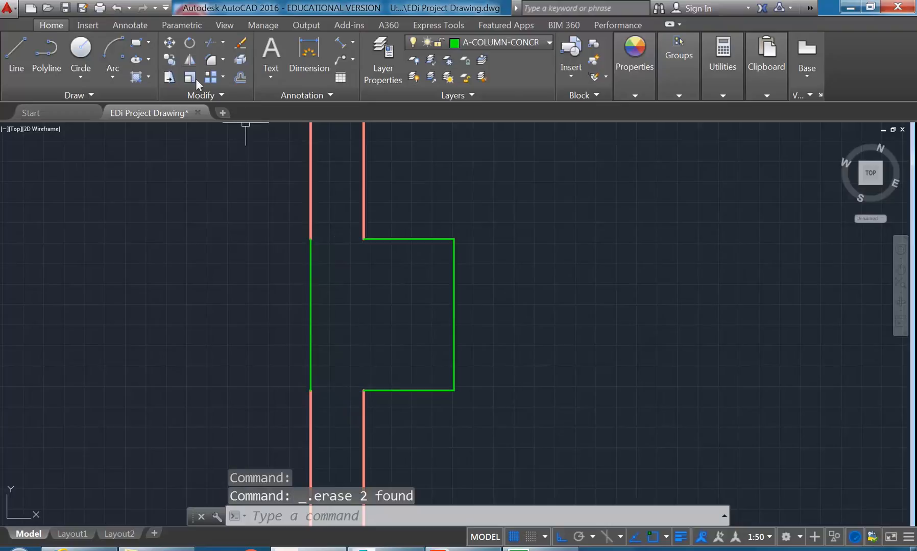
- Fillet the partition column's upper and lower horizontal edges to its left vertical edge to close the rectangular outline
{"action": "left_click", "coordinate": [211, 58]}
{"action": "left_click", "coordinate": [383, 240]}
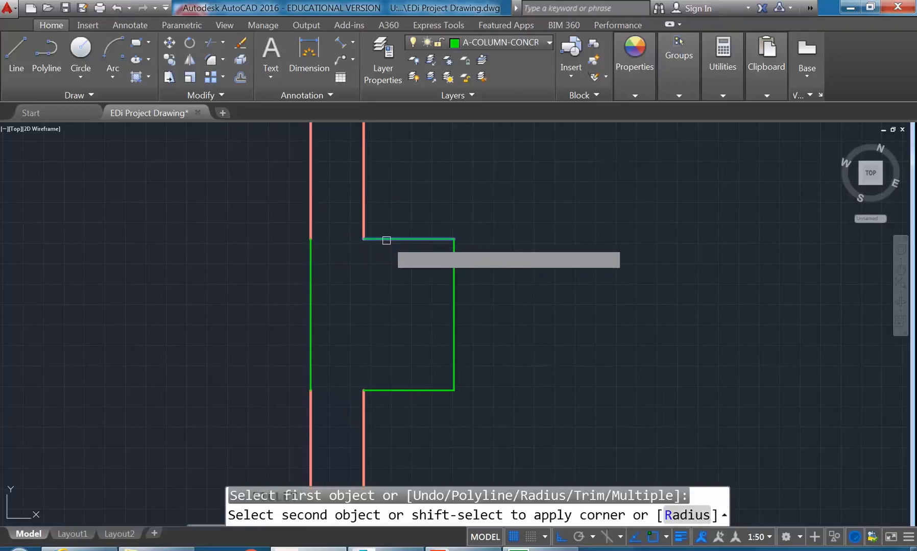
{"action": "left_click", "coordinate": [311, 272]}
{"action": "right_click", "coordinate": [265, 232]}
{"action": "left_click", "coordinate": [277, 241]}
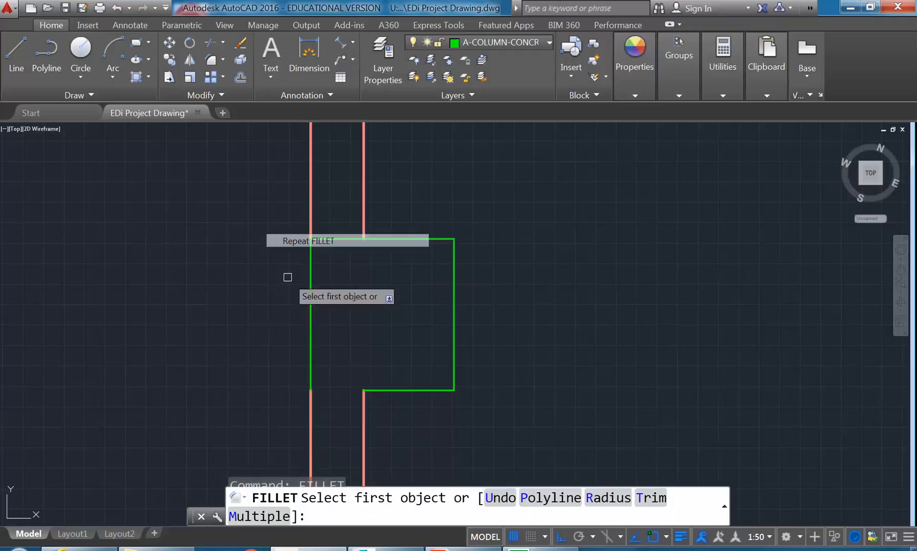
{"action": "left_click", "coordinate": [311, 345]}
{"action": "left_click", "coordinate": [381, 381]}
{"action": "left_click", "coordinate": [390, 388]}
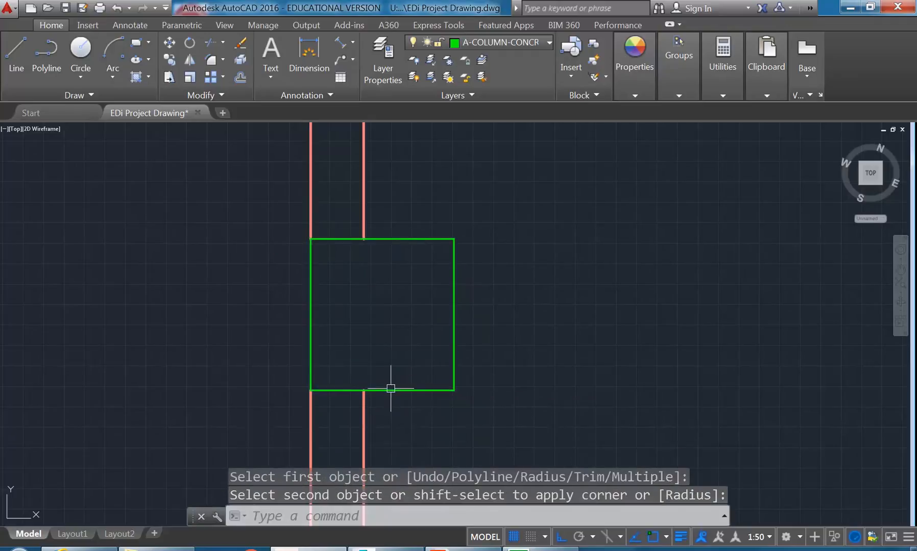
- Set the lineweight of the A-COLUMN-CONCRETE layer to 0.40 mm
{"action": "left_click", "coordinate": [382, 53]}
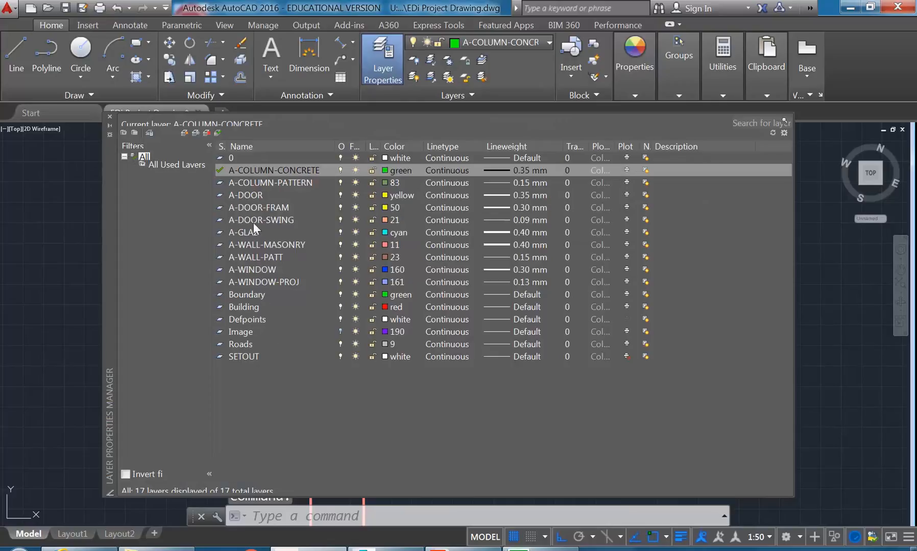
{"action": "left_click", "coordinate": [498, 169]}
{"action": "left_click", "coordinate": [556, 317]}
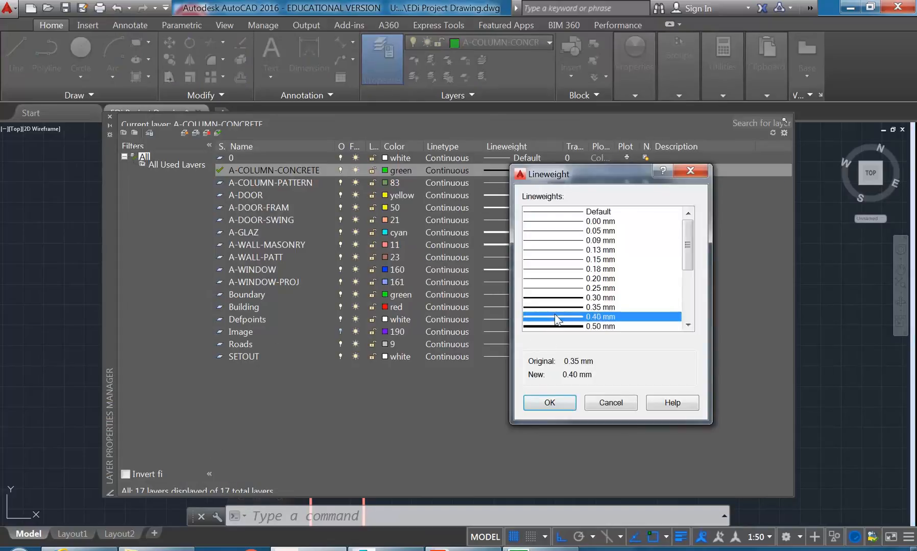
{"action": "left_click", "coordinate": [558, 401]}
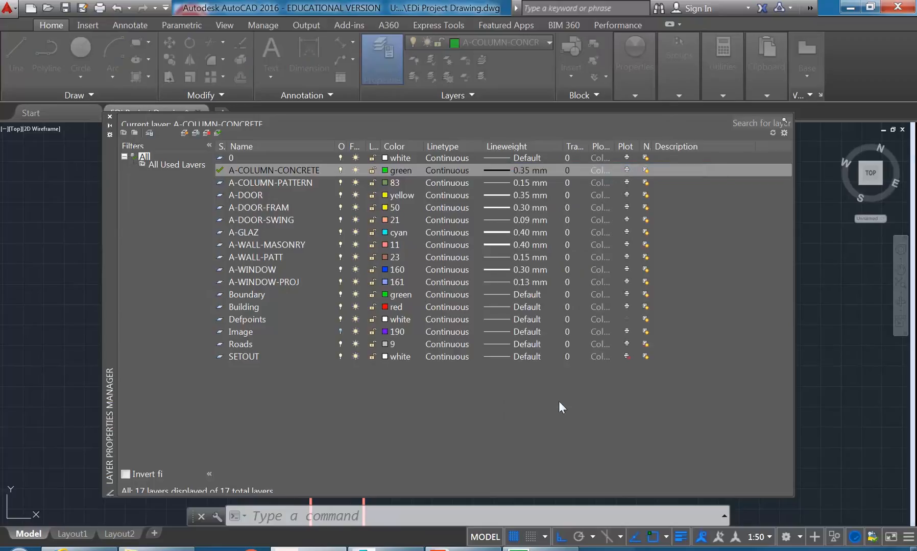
{"action": "left_click", "coordinate": [109, 117]}
- Offset the upper edge of the column beside the door 370 downward to form its lower edge
{"action": "scroll", "coordinate": [198, 254], "scroll_direction": "down", "scroll_amount": 2}
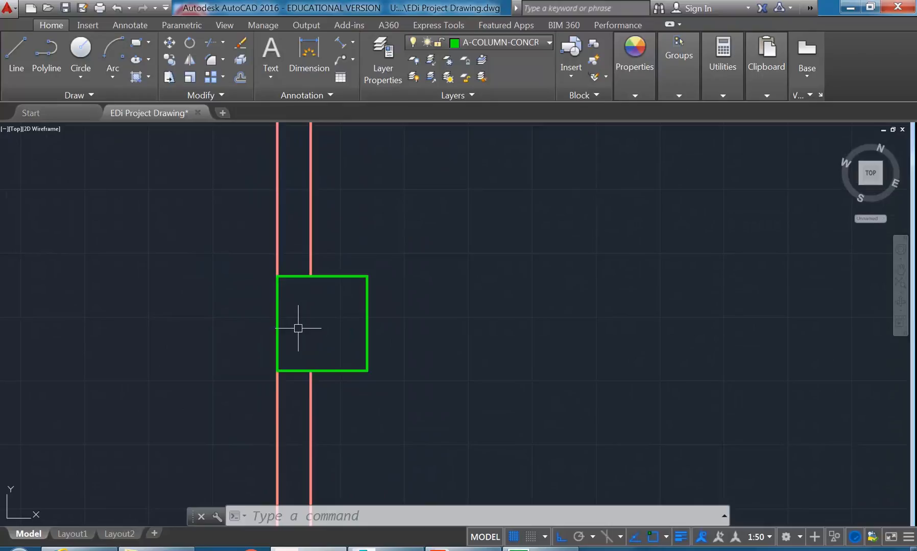
{"action": "scroll", "coordinate": [252, 307], "scroll_direction": "down", "scroll_amount": 4}
{"action": "mouse_move", "coordinate": [224, 271]}
{"action": "middle_mouse_down"}
{"action": "mouse_move", "coordinate": [243, 328]}
{"action": "mouse_move", "coordinate": [287, 317]}
{"action": "middle_mouse_up"}
{"action": "scroll", "coordinate": [243, 327], "scroll_direction": "down", "scroll_amount": 2}
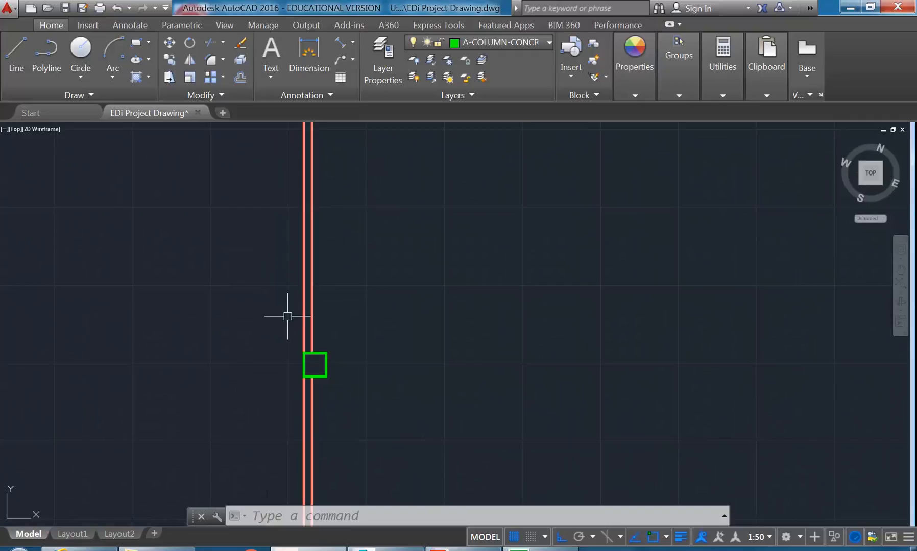
{"action": "scroll", "coordinate": [288, 316], "scroll_direction": "down", "scroll_amount": 2}
{"action": "middle_click_drag", "start_coordinate": [283, 326], "coordinate": [321, 305]}
{"action": "middle_click_drag", "start_coordinate": [316, 432], "coordinate": [328, 356]}
{"action": "scroll", "coordinate": [354, 369], "scroll_direction": "up", "scroll_amount": 2}
{"action": "scroll", "coordinate": [284, 340], "scroll_direction": "up", "scroll_amount": 2}
{"action": "middle_click_drag", "start_coordinate": [413, 356], "coordinate": [383, 371]}
{"action": "scroll", "coordinate": [384, 369], "scroll_direction": "up", "scroll_amount": 2}
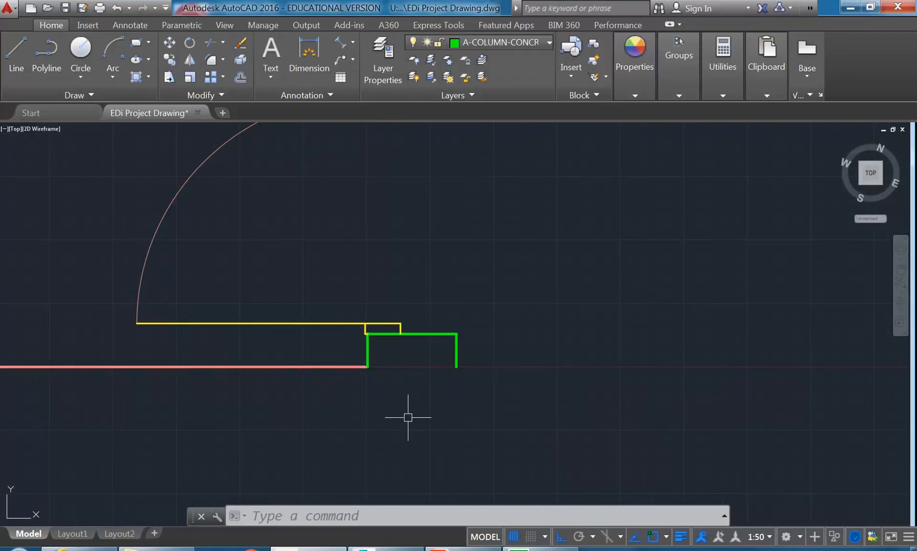
{"action": "type", "text": "o"}
{"action": "key", "text": "Return"}
{"action": "type", "text": "370"}
{"action": "key", "text": "Return"}
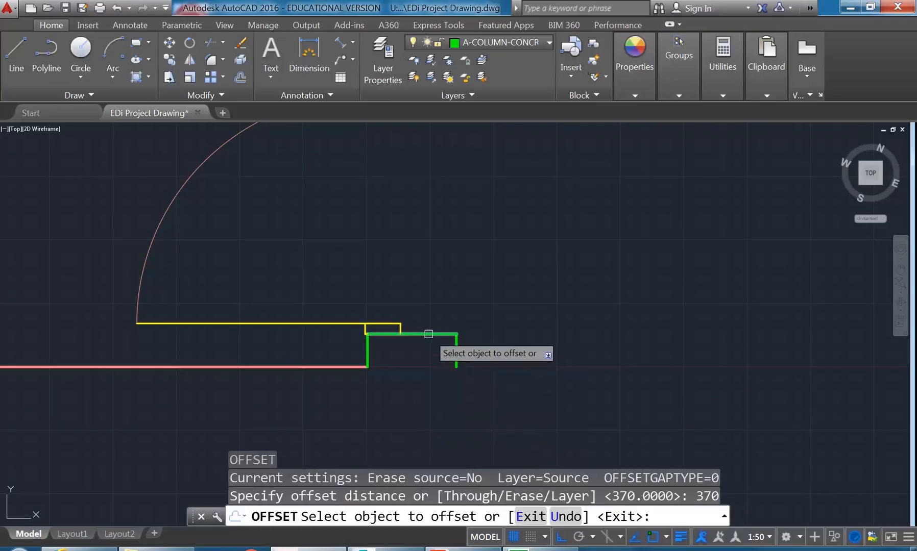
{"action": "left_click", "coordinate": [429, 334]}
{"action": "left_click", "coordinate": [408, 378]}
{"action": "middle_click_drag", "start_coordinate": [396, 365], "coordinate": [370, 292]}
{"action": "key", "text": "Return"}
- Fillet the door column's two vertical edges to its lower edge to close the outline
{"action": "type", "text": "f"}
{"action": "key", "text": "Return"}
{"action": "left_click", "coordinate": [341, 288]}
{"action": "left_click", "coordinate": [378, 355]}
{"action": "key", "text": "Return"}
{"action": "left_click", "coordinate": [404, 355]}
{"action": "left_click", "coordinate": [431, 288]}
- Offset the horizontal masonry wall line that meets the door column 130 downward
{"action": "middle_click_drag", "start_coordinate": [288, 300], "coordinate": [512, 317]}
{"action": "scroll", "coordinate": [512, 317], "scroll_direction": "down", "scroll_amount": 5}
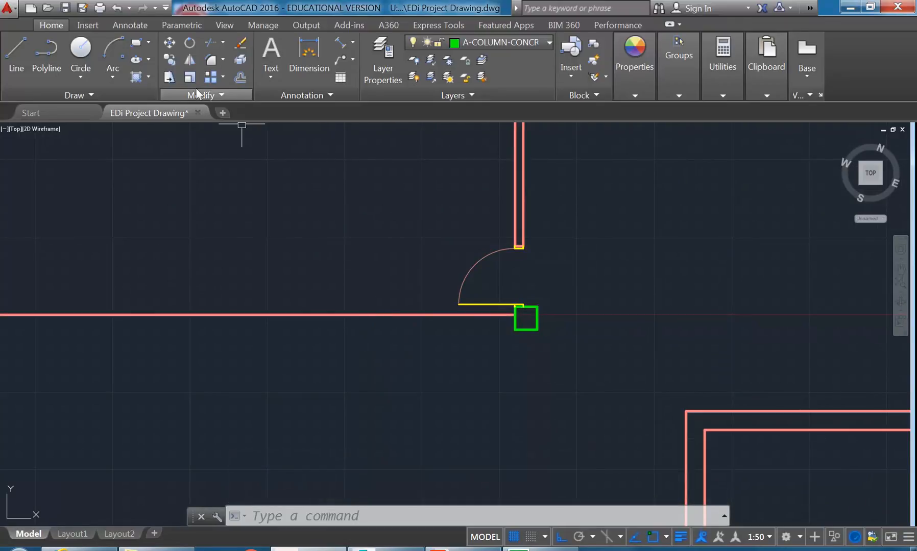
{"action": "left_click", "coordinate": [240, 78]}
{"action": "type", "text": "100"}
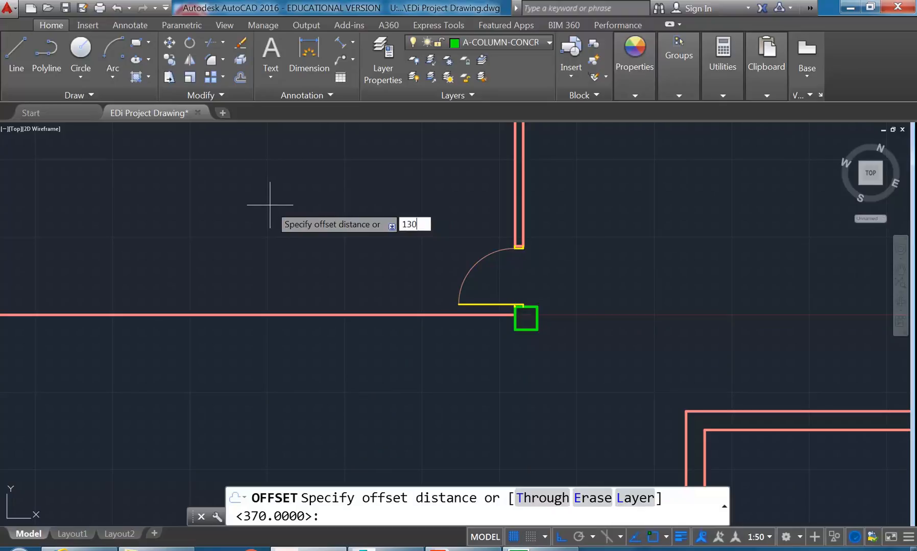
{"action": "key", "text": "Return"}
{"action": "left_click", "coordinate": [327, 315]}
{"action": "left_click", "coordinate": [340, 353]}
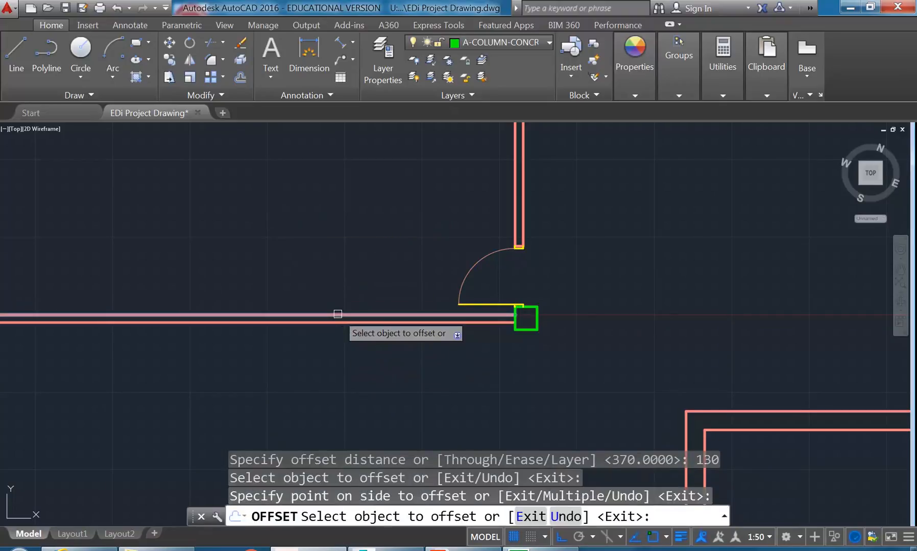
{"action": "key", "text": "Return"}
- Stretch the upper end of the lower exterior wall's left vertical line straight up past the building's upper exterior wall
{"action": "scroll", "coordinate": [323, 300], "scroll_direction": "down", "scroll_amount": 5}
{"action": "middle_click_drag", "start_coordinate": [322, 300], "coordinate": [305, 341]}
{"action": "scroll", "coordinate": [332, 365], "scroll_direction": "down", "scroll_amount": 2}
{"action": "scroll", "coordinate": [341, 334], "scroll_direction": "up", "scroll_amount": 5}
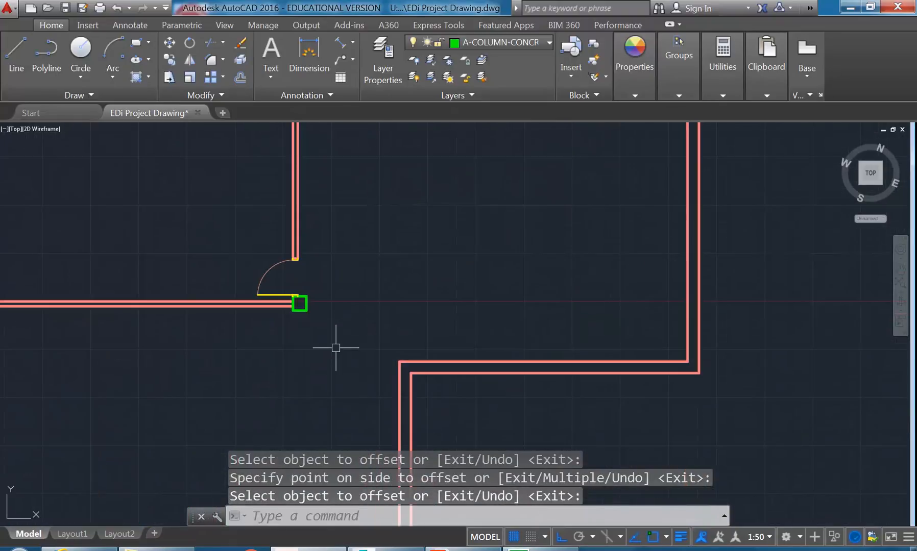
{"action": "scroll", "coordinate": [387, 392], "scroll_direction": "up", "scroll_amount": 1}
{"action": "scroll", "coordinate": [392, 332], "scroll_direction": "up", "scroll_amount": 1}
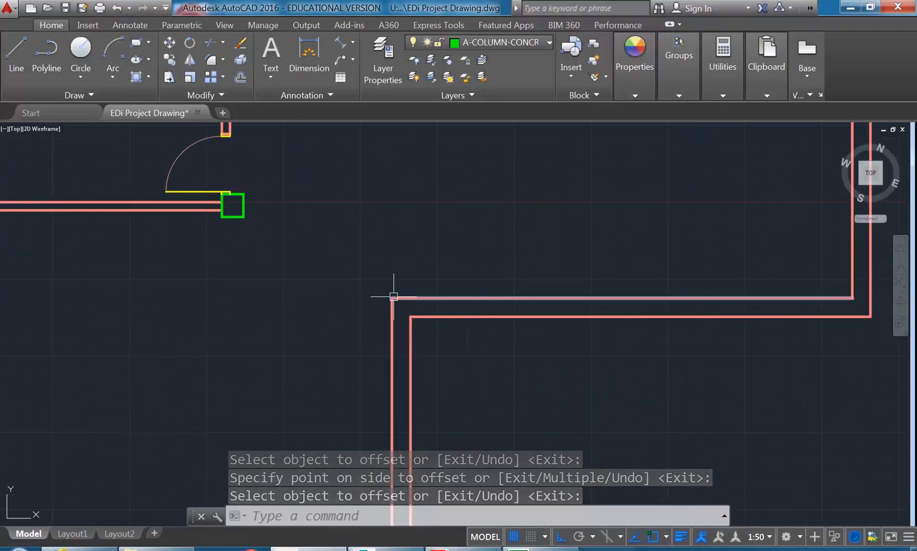
{"action": "scroll", "coordinate": [385, 274], "scroll_direction": "down", "scroll_amount": 2}
{"action": "middle_click_drag", "start_coordinate": [364, 294], "coordinate": [350, 329]}
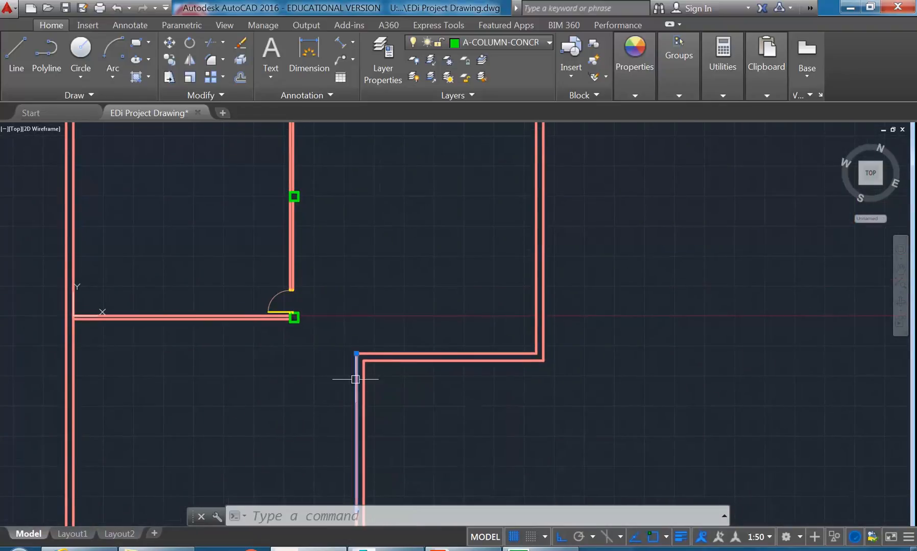
{"action": "left_click", "coordinate": [355, 379]}
{"action": "left_click", "coordinate": [356, 352]}
{"action": "scroll", "coordinate": [355, 329], "scroll_direction": "down", "scroll_amount": 1}
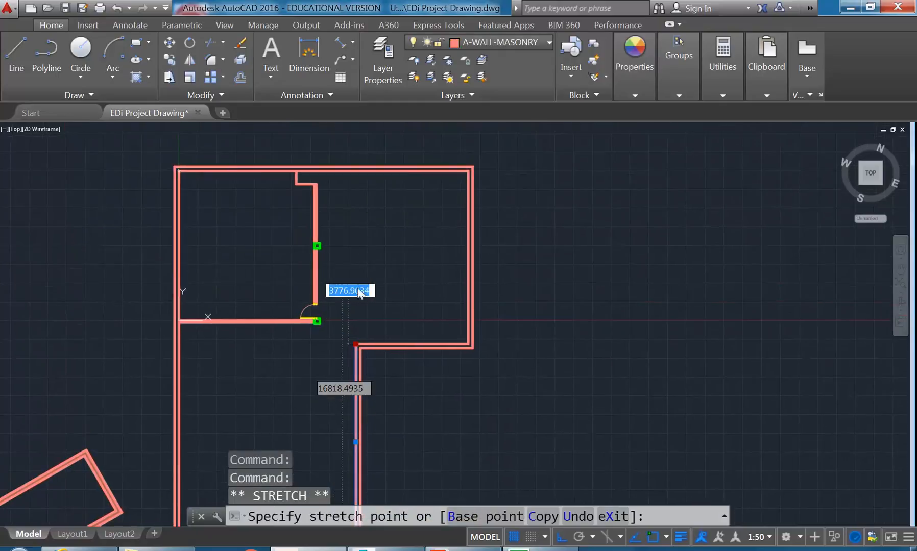
{"action": "left_click", "coordinate": [356, 144]}
{"action": "right_click", "coordinate": [372, 150]}
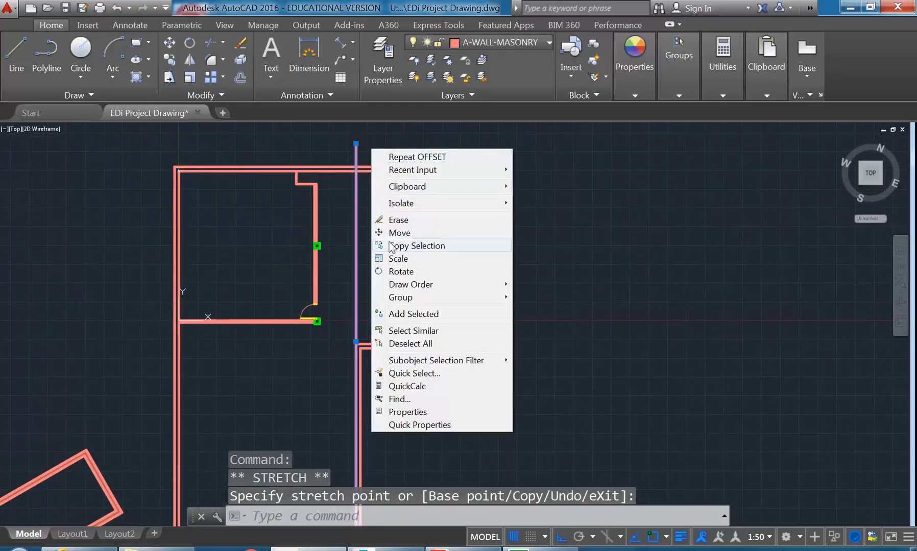
{"action": "key", "text": "Escape"}
{"action": "key", "text": "Escape"}
- Measure the distance from the partition's right face at its column to the extended vertical wall line
{"action": "scroll", "coordinate": [322, 215], "scroll_direction": "up", "scroll_amount": 2}
{"action": "scroll", "coordinate": [336, 260], "scroll_direction": "up", "scroll_amount": 5}
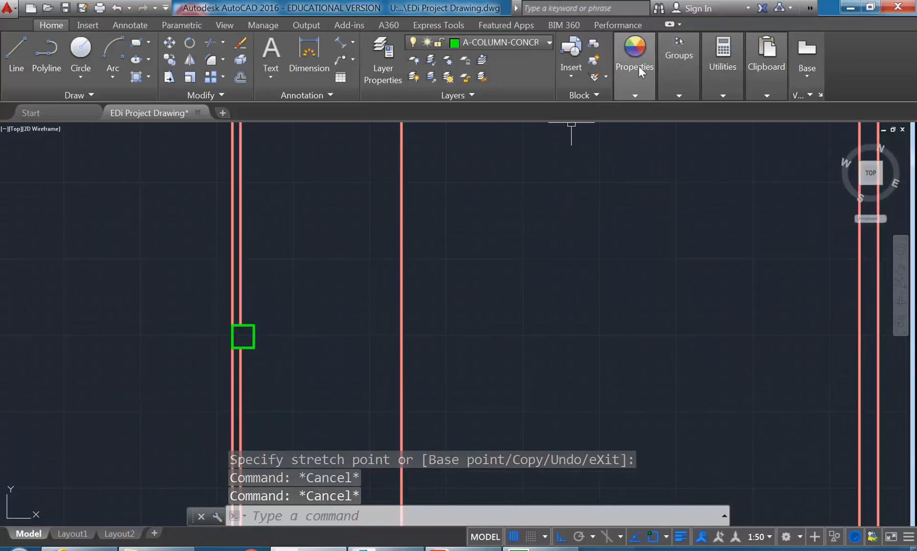
{"action": "left_click", "coordinate": [680, 94]}
{"action": "left_click", "coordinate": [722, 61]}
{"action": "left_click", "coordinate": [722, 121]}
{"action": "scroll", "coordinate": [246, 328], "scroll_direction": "up", "scroll_amount": 4}
{"action": "left_click", "coordinate": [232, 321]}
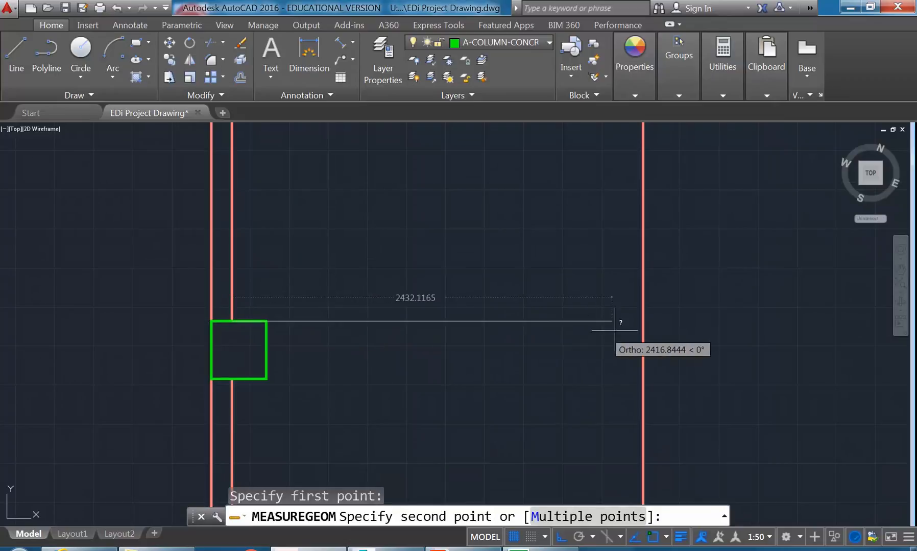
{"action": "left_click", "coordinate": [643, 322]}
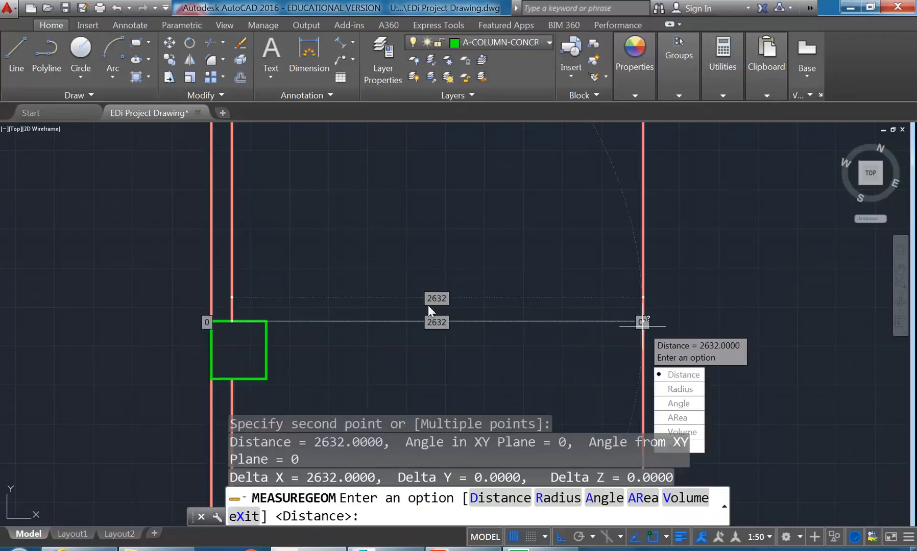
{"action": "left_click", "coordinate": [697, 446]}
- Offset the extended vertical wall line 110 to the right, away from the partition
{"action": "scroll", "coordinate": [405, 199], "scroll_direction": "down", "scroll_amount": 6}
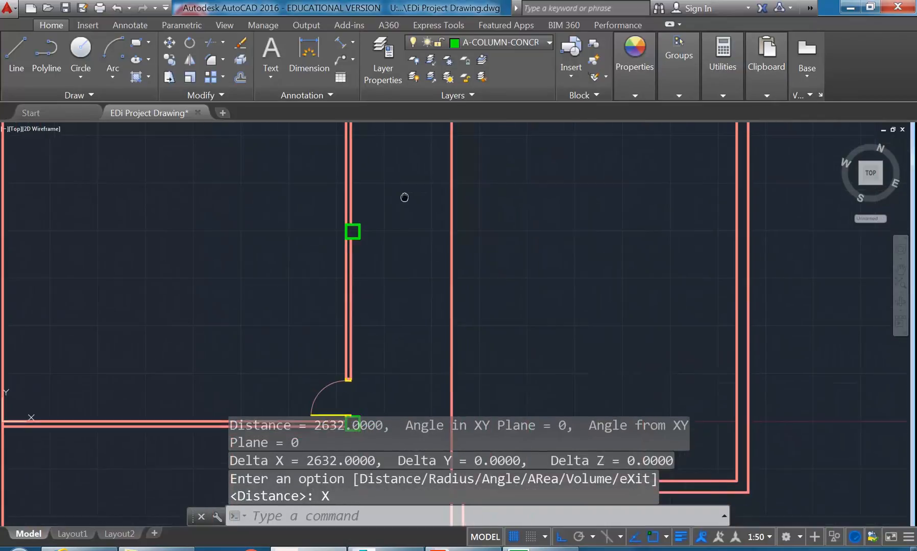
{"action": "mouse_move", "coordinate": [392, 217]}
{"action": "middle_mouse_down"}
{"action": "mouse_move", "coordinate": [358, 260]}
{"action": "mouse_move", "coordinate": [363, 233]}
{"action": "middle_mouse_up"}
{"action": "scroll", "coordinate": [341, 281], "scroll_direction": "down", "scroll_amount": 5}
{"action": "scroll", "coordinate": [371, 273], "scroll_direction": "up", "scroll_amount": 2}
{"action": "mouse_move", "coordinate": [370, 270]}
{"action": "middle_mouse_down"}
{"action": "mouse_move", "coordinate": [365, 313]}
{"action": "mouse_move", "coordinate": [359, 280]}
{"action": "middle_mouse_up"}
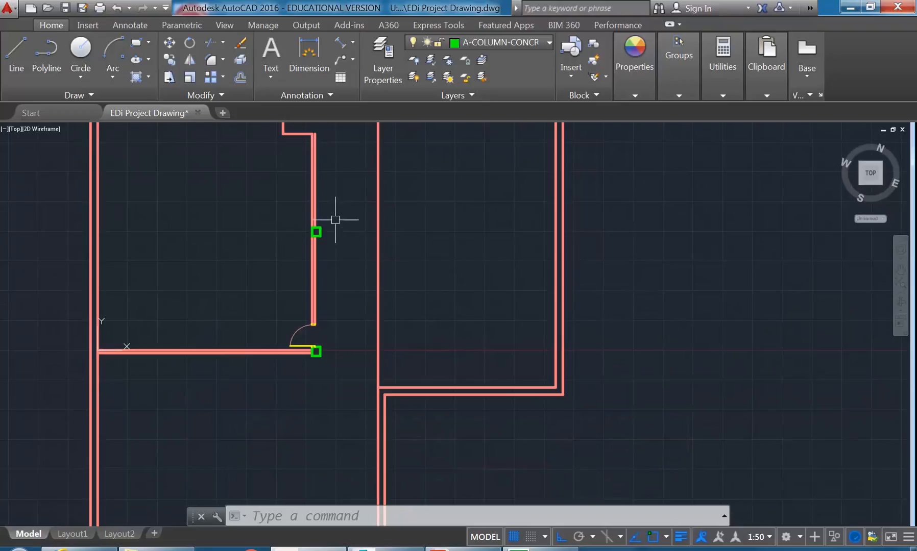
{"action": "middle_click_drag", "start_coordinate": [338, 223], "coordinate": [342, 290]}
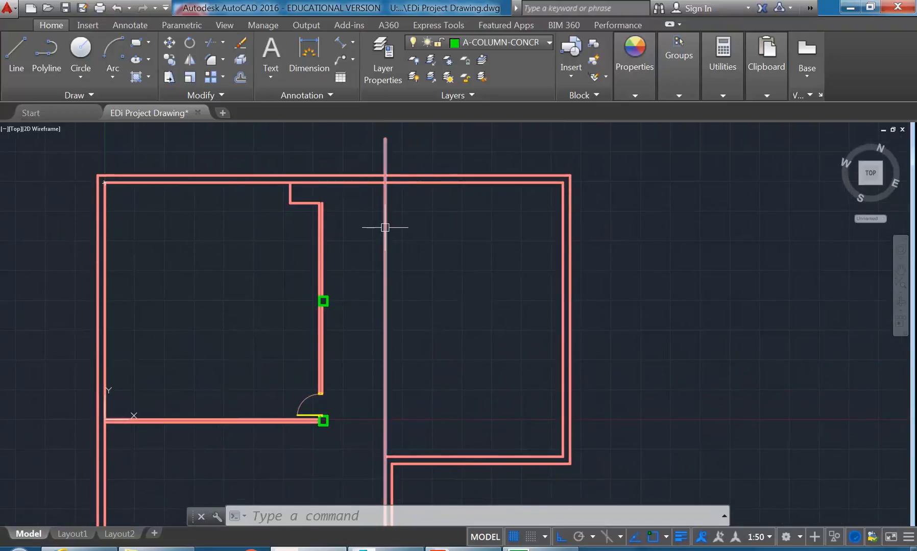
{"action": "left_click", "coordinate": [240, 77]}
{"action": "type", "text": "110"}
{"action": "key", "text": "Return"}
{"action": "left_click", "coordinate": [321, 299]}
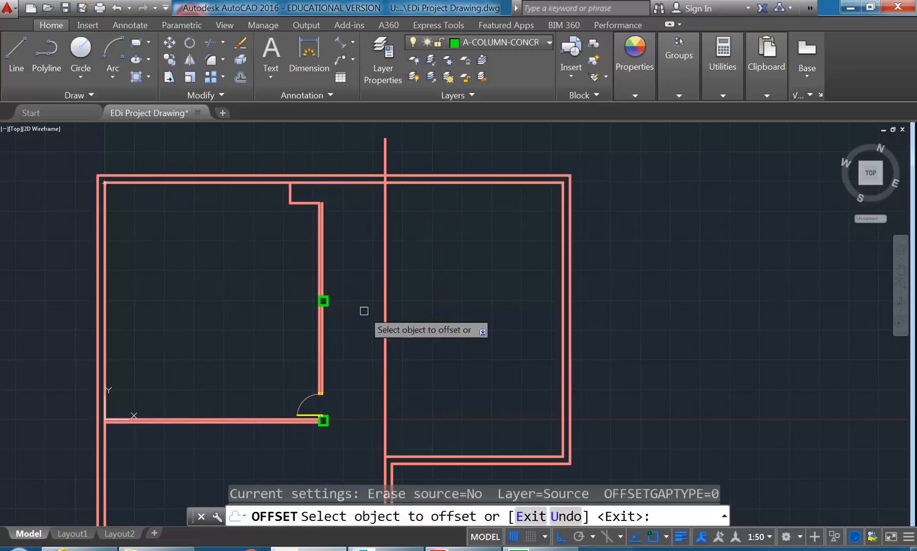
{"action": "left_click", "coordinate": [409, 316]}
{"action": "scroll", "coordinate": [412, 286], "scroll_direction": "up", "scroll_amount": 5}
{"action": "key", "text": "Return"}
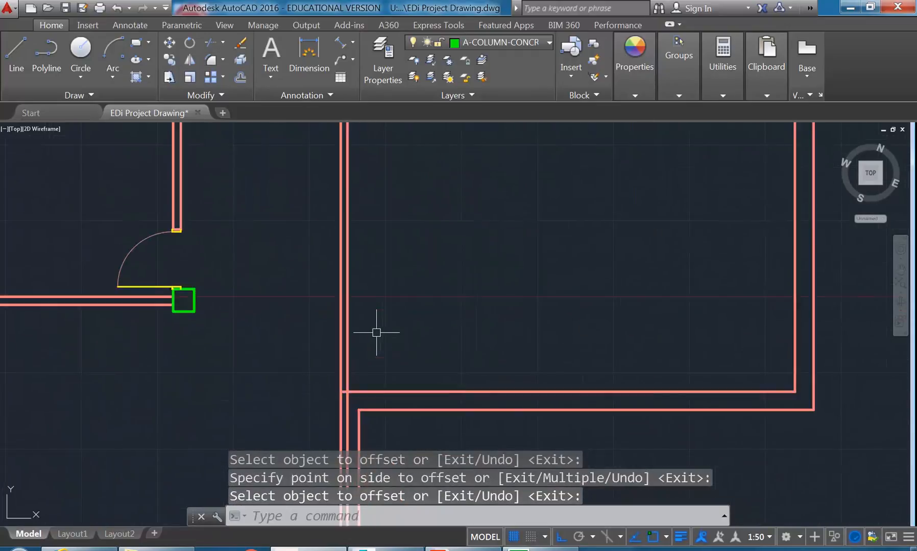
- Fillet the offset wall line with the upper horizontal line of the stepped exterior wall to form a corner
{"action": "type", "text": "f"}
{"action": "key", "text": "Return"}
{"action": "left_click", "coordinate": [347, 374]}
{"action": "left_click", "coordinate": [375, 389]}
- Stretch the upper end of the partition's right line straight up past the building's upper exterior wall
{"action": "scroll", "coordinate": [375, 390], "scroll_direction": "down", "scroll_amount": 6}
{"action": "middle_click_drag", "start_coordinate": [361, 376], "coordinate": [356, 411]}
{"action": "scroll", "coordinate": [320, 239], "scroll_direction": "up", "scroll_amount": 2}
{"action": "middle_click_drag", "start_coordinate": [321, 259], "coordinate": [341, 293]}
{"action": "scroll", "coordinate": [350, 303], "scroll_direction": "up", "scroll_amount": 5}
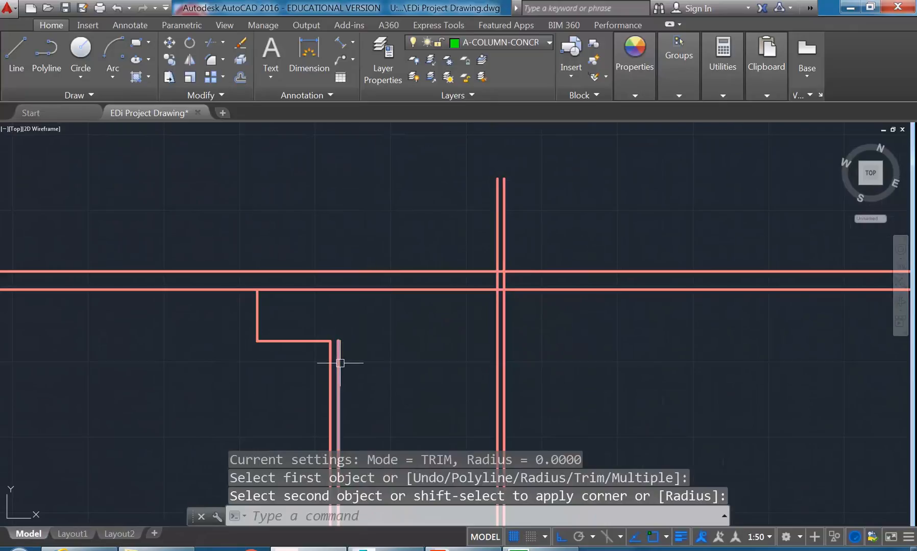
{"action": "left_click", "coordinate": [339, 367]}
{"action": "scroll", "coordinate": [339, 332], "scroll_direction": "down", "scroll_amount": 4}
{"action": "scroll", "coordinate": [331, 330], "scroll_direction": "up", "scroll_amount": 2}
{"action": "mouse_move", "coordinate": [327, 322]}
{"action": "middle_mouse_down"}
{"action": "mouse_move", "coordinate": [300, 254]}
{"action": "mouse_move", "coordinate": [303, 330]}
{"action": "middle_mouse_up"}
{"action": "scroll", "coordinate": [307, 337], "scroll_direction": "up", "scroll_amount": 2}
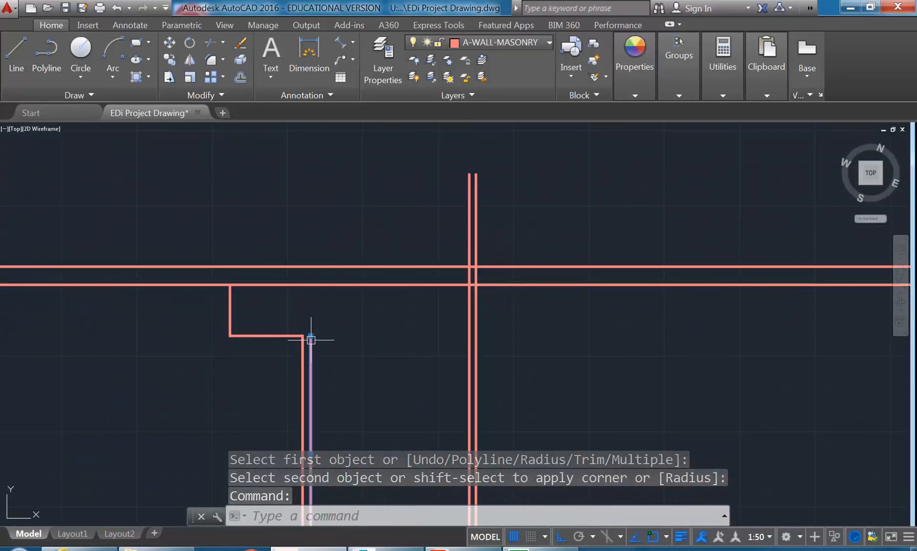
{"action": "left_click", "coordinate": [310, 336]}
{"action": "scroll", "coordinate": [314, 314], "scroll_direction": "down", "scroll_amount": 2}
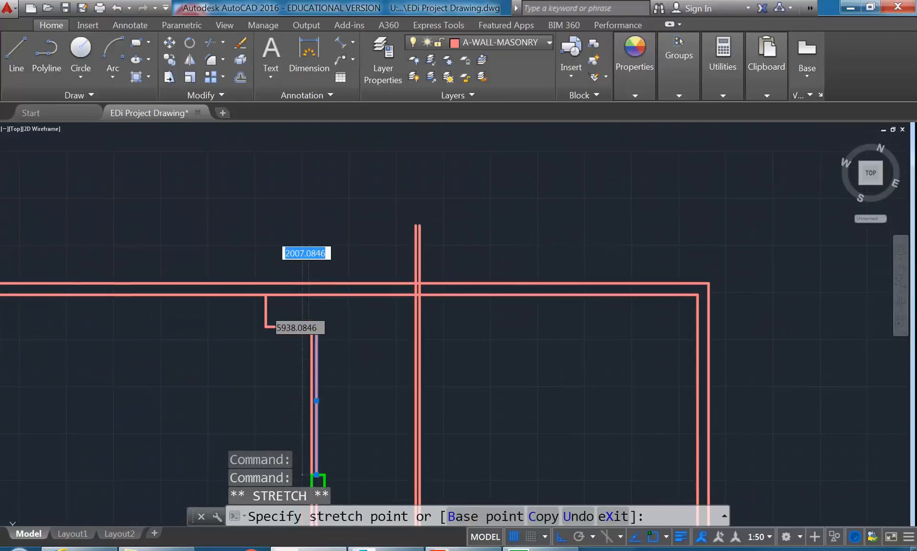
{"action": "key", "text": "Escape"}
{"action": "key", "text": "Escape"}
{"action": "key", "text": "Escape"}
{"action": "scroll", "coordinate": [296, 298], "scroll_direction": "up", "scroll_amount": 4}
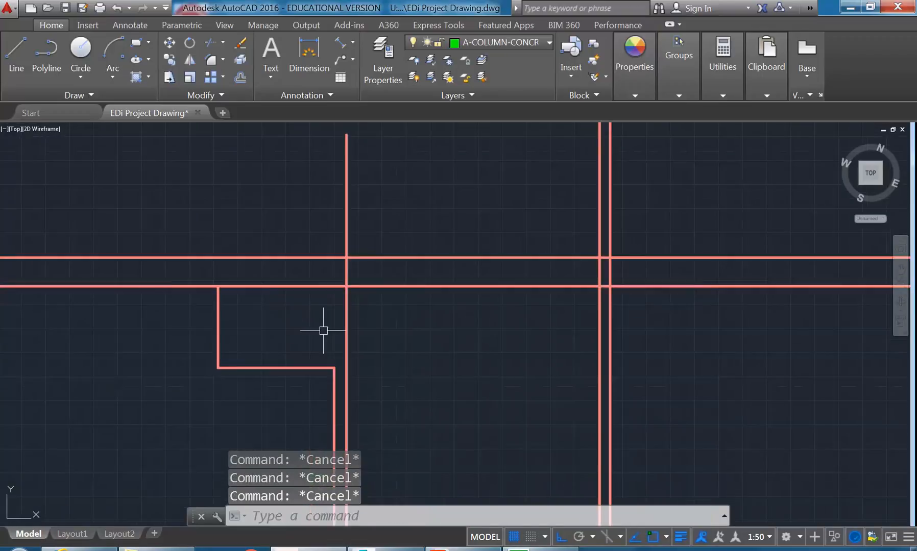
{"action": "scroll", "coordinate": [338, 370], "scroll_direction": "down", "scroll_amount": 6}
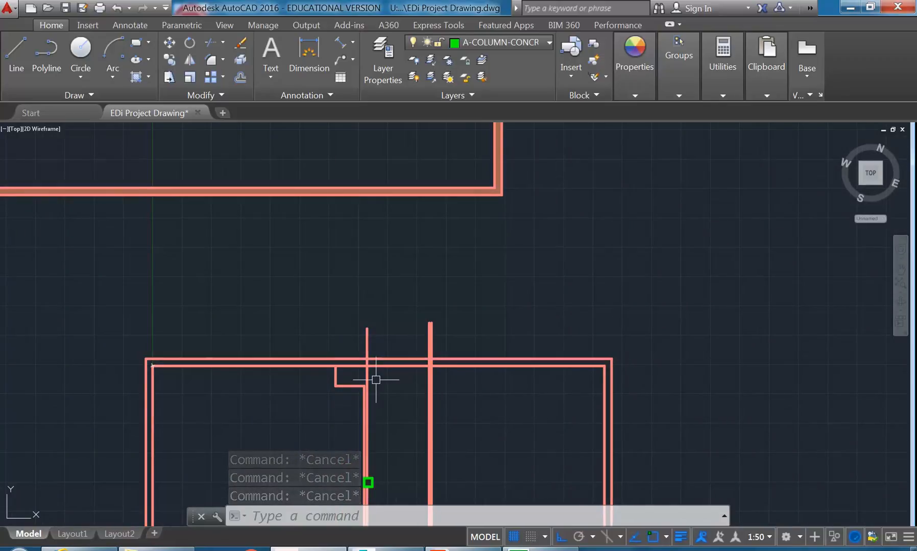
{"action": "scroll", "coordinate": [313, 322], "scroll_direction": "up", "scroll_amount": 2}
{"action": "scroll", "coordinate": [470, 255], "scroll_direction": "down", "scroll_amount": 2}
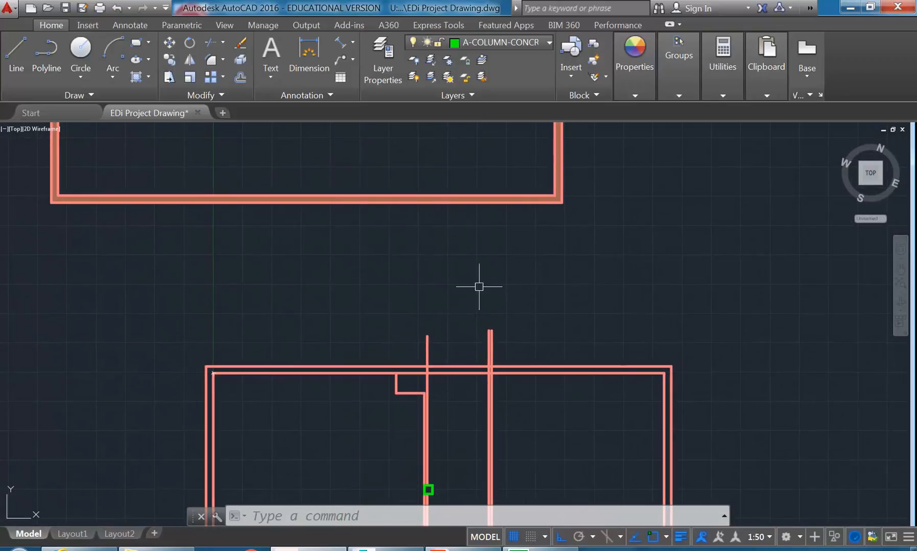
{"action": "scroll", "coordinate": [414, 364], "scroll_direction": "up", "scroll_amount": 2}
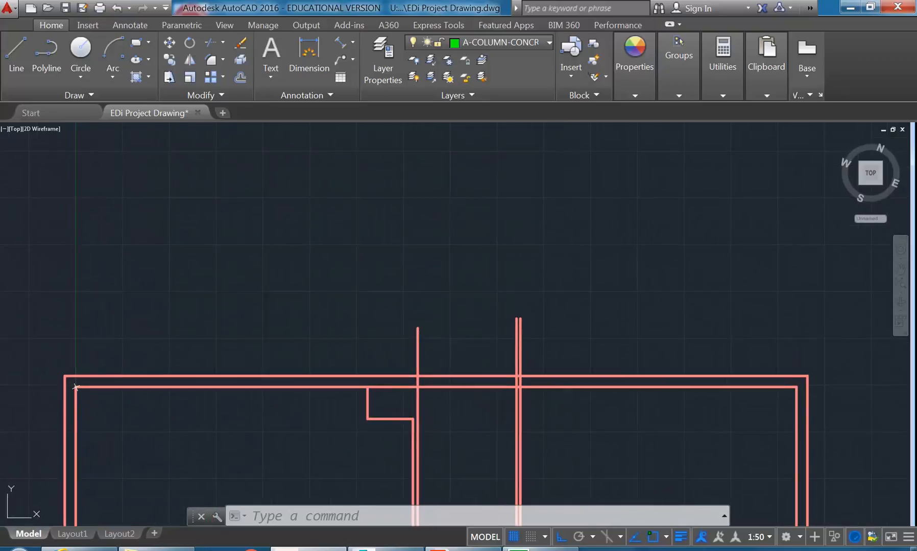
{"action": "middle_click_drag", "start_coordinate": [394, 373], "coordinate": [405, 341]}
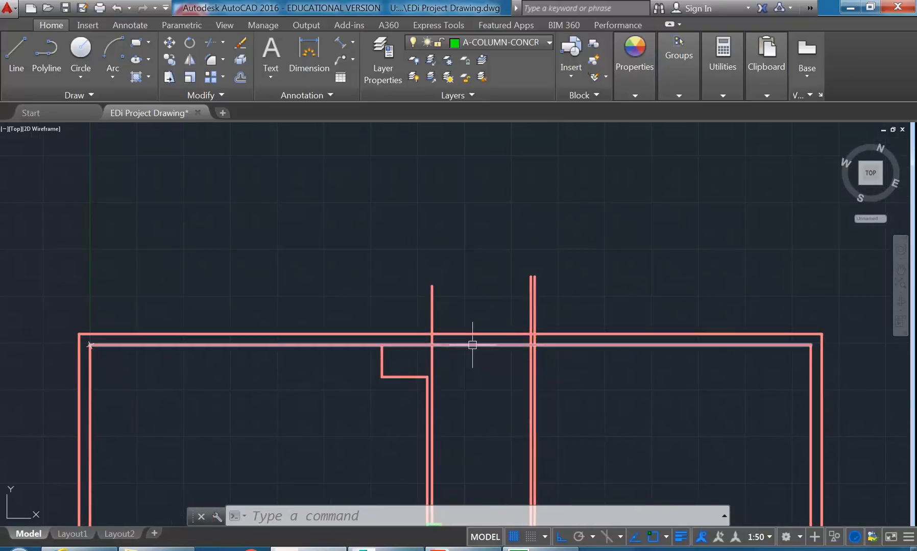
{"action": "scroll", "coordinate": [470, 337], "scroll_direction": "up", "scroll_amount": 2}
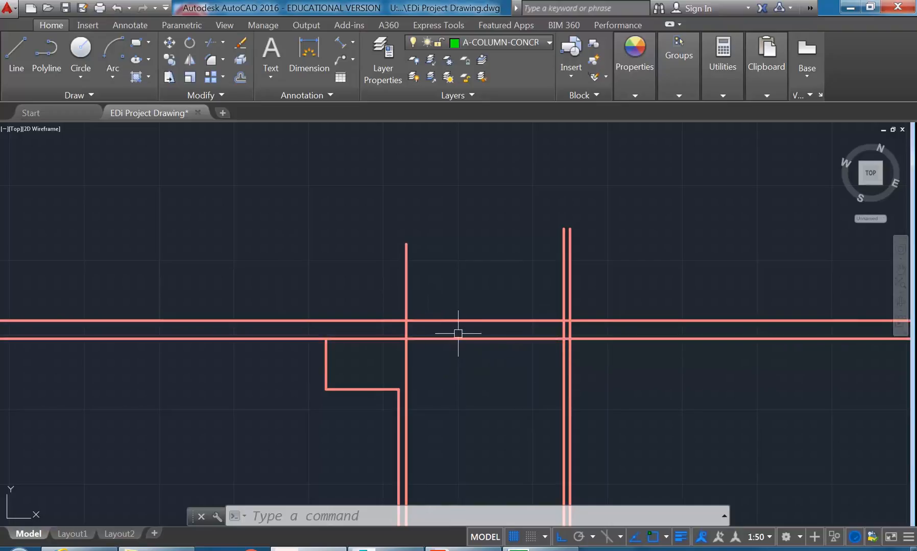
- Trim both horizontal exterior wall lines between the partition's extended right line and the right line of the double vertical wall
{"action": "scroll", "coordinate": [410, 350], "scroll_direction": "up", "scroll_amount": 4}
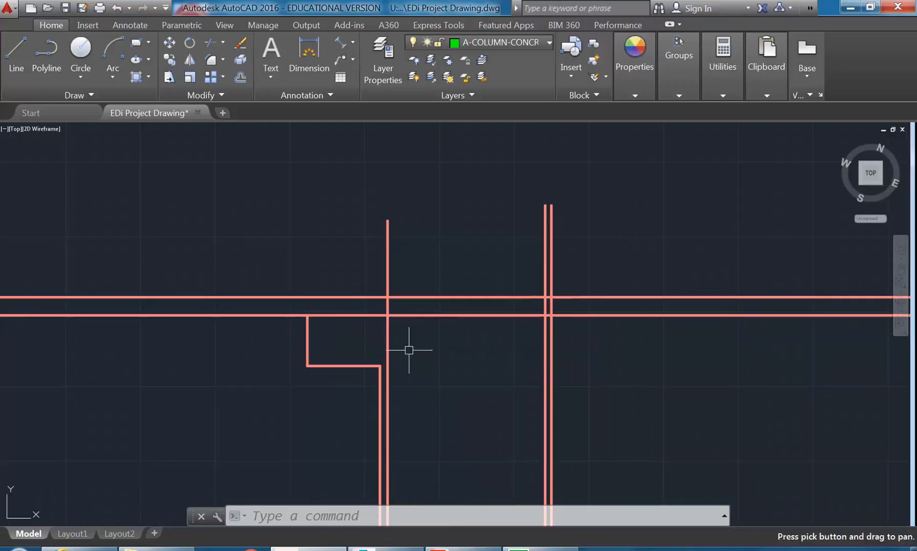
{"action": "scroll", "coordinate": [441, 302], "scroll_direction": "down", "scroll_amount": 2}
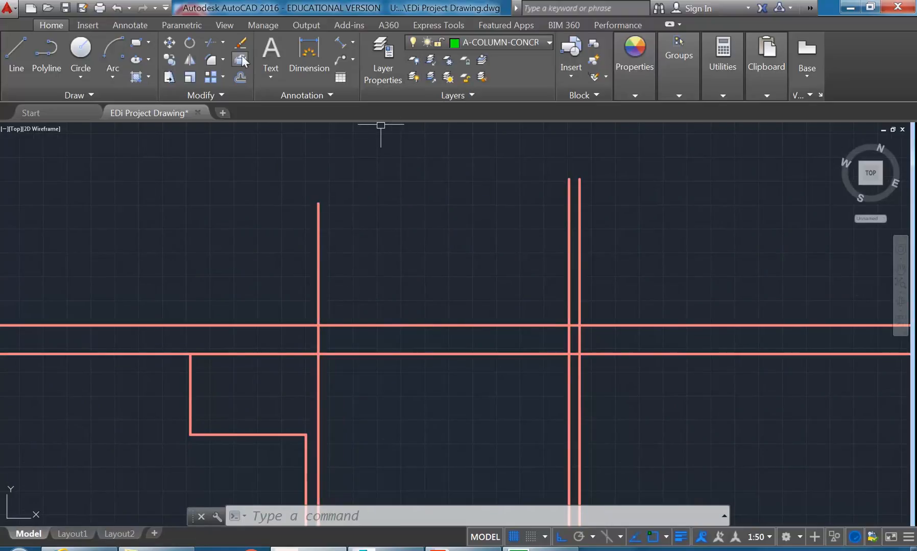
{"action": "left_click", "coordinate": [211, 51]}
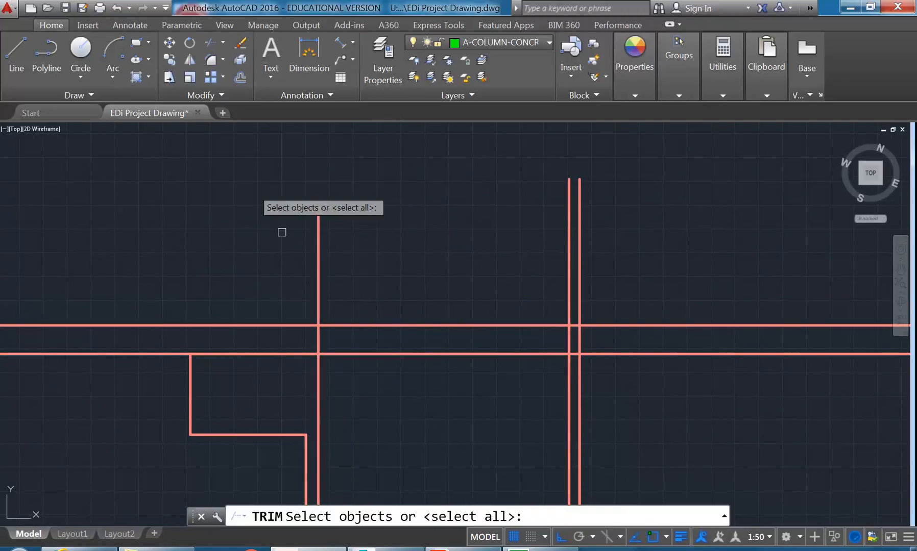
{"action": "left_click", "coordinate": [318, 260]}
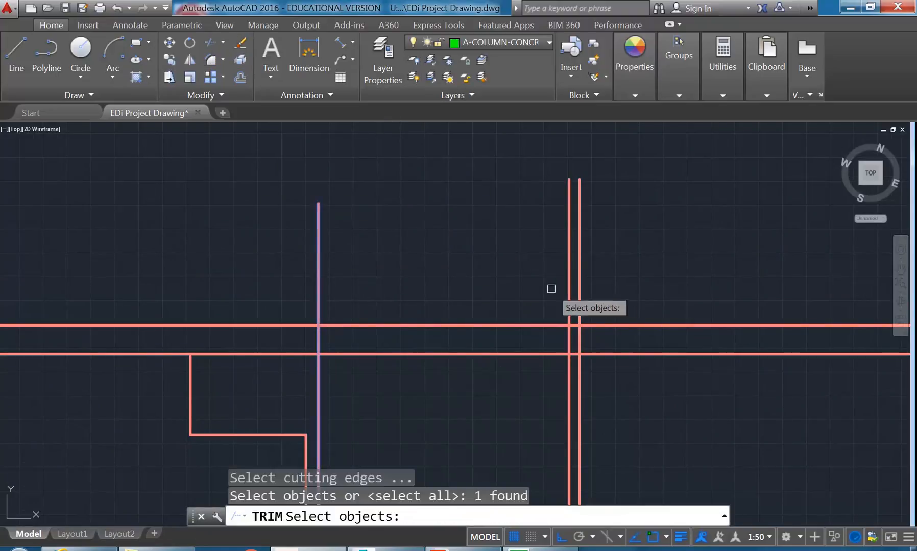
{"action": "left_click", "coordinate": [578, 289]}
{"action": "key", "text": "Return"}
{"action": "left_click", "coordinate": [440, 324]}
{"action": "left_click", "coordinate": [443, 353]}
{"action": "right_click", "coordinate": [433, 310]}
{"action": "left_click", "coordinate": [453, 315]}
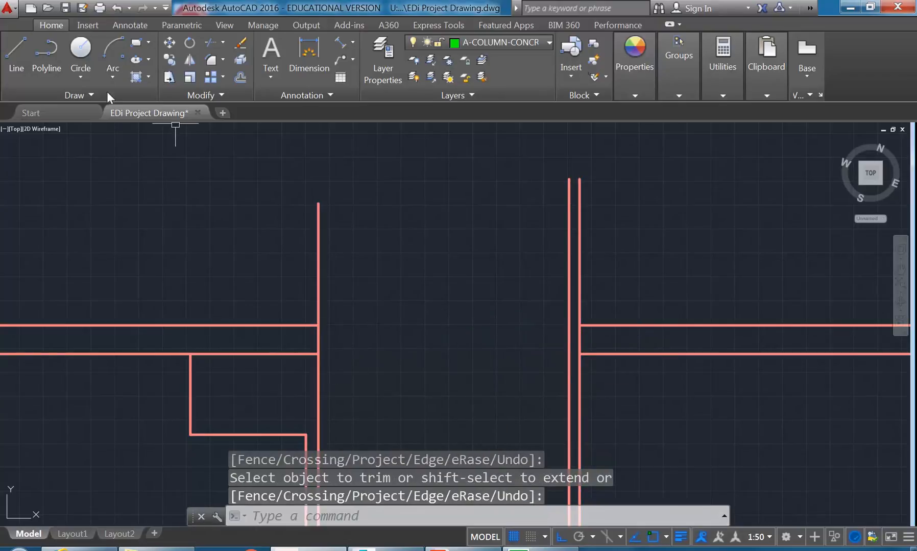
- Make A-WALL-MASONRY the current layer
{"action": "left_click", "coordinate": [502, 44]}
{"action": "left_click", "coordinate": [494, 181]}
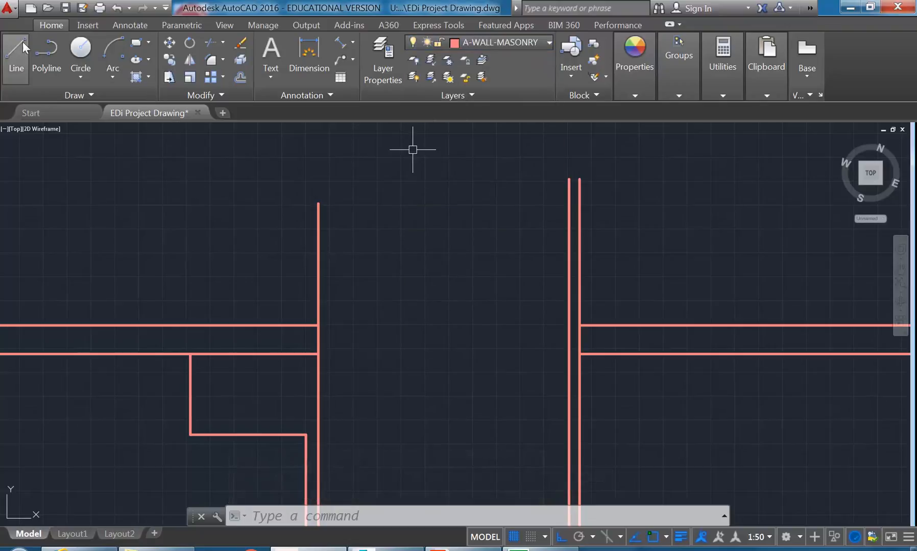
- Try bridging the trimmed gap with a line along the lower exterior wall line, and erase that line
{"action": "left_click", "coordinate": [10, 54]}
{"action": "left_click", "coordinate": [318, 354]}
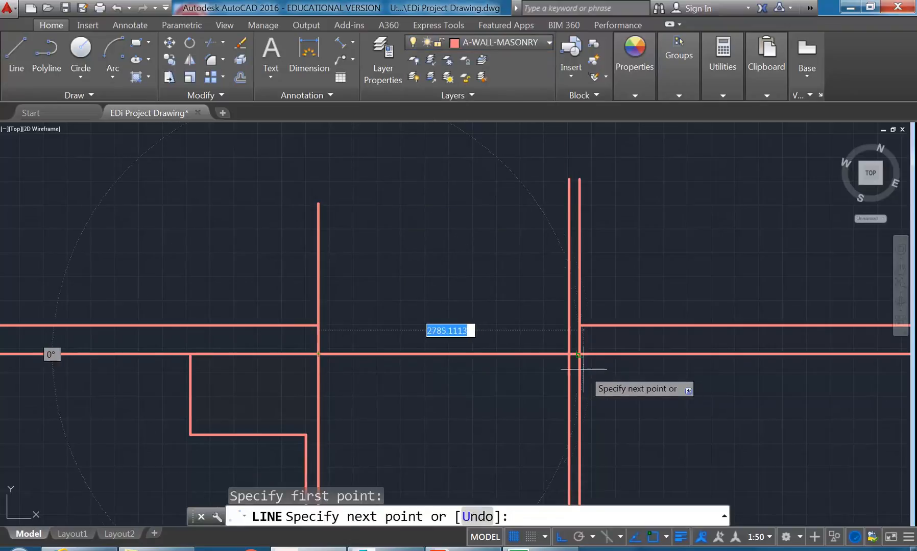
{"action": "left_click", "coordinate": [577, 354]}
{"action": "right_click", "coordinate": [457, 285]}
{"action": "left_click", "coordinate": [475, 295]}
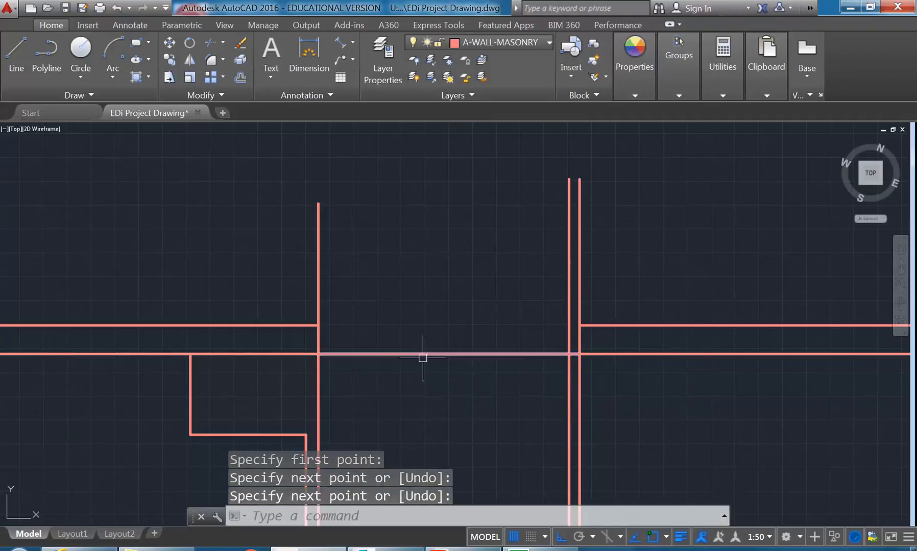
{"action": "left_click", "coordinate": [406, 353]}
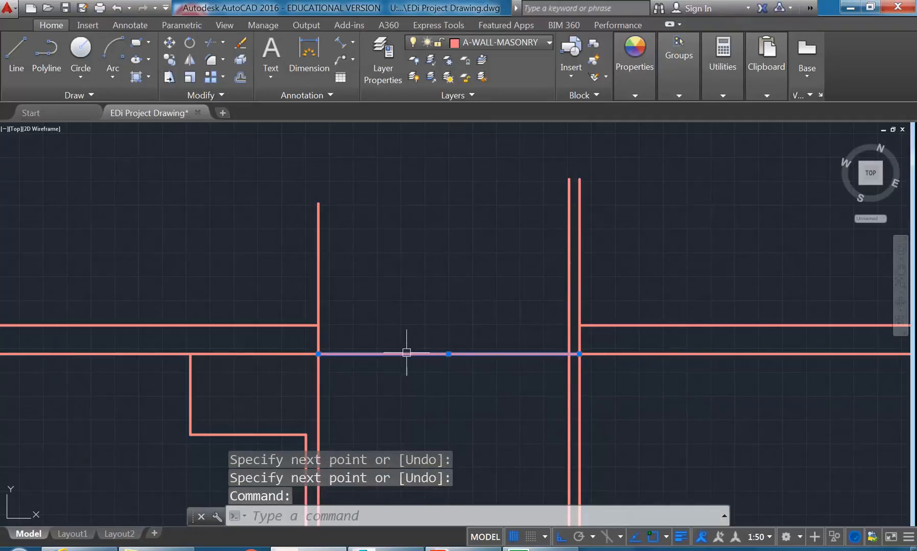
{"action": "key", "text": "Delete"}
- Draw a straight line across the gap, joining the trimmed ends of the upper exterior wall line
{"action": "type", "text": "l"}
{"action": "key", "text": "Return"}
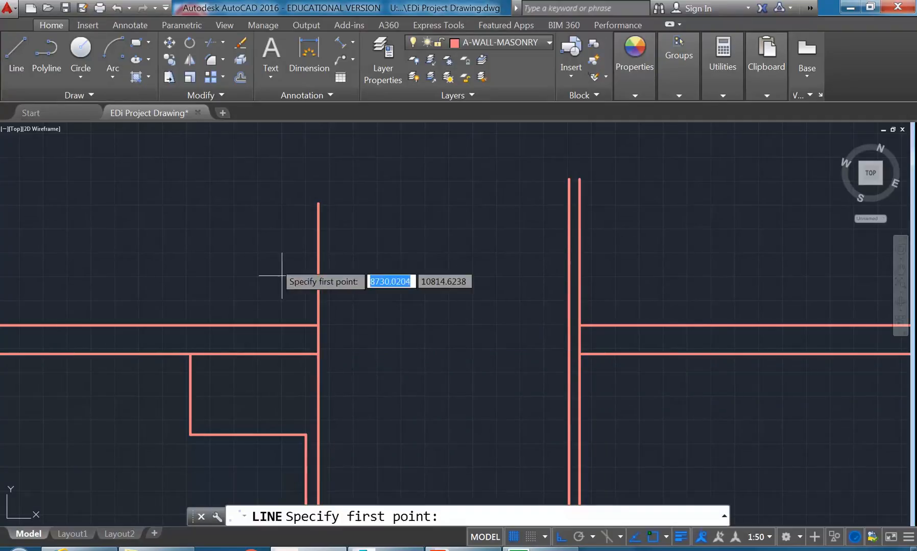
{"action": "left_click", "coordinate": [318, 326]}
{"action": "left_click", "coordinate": [579, 325]}
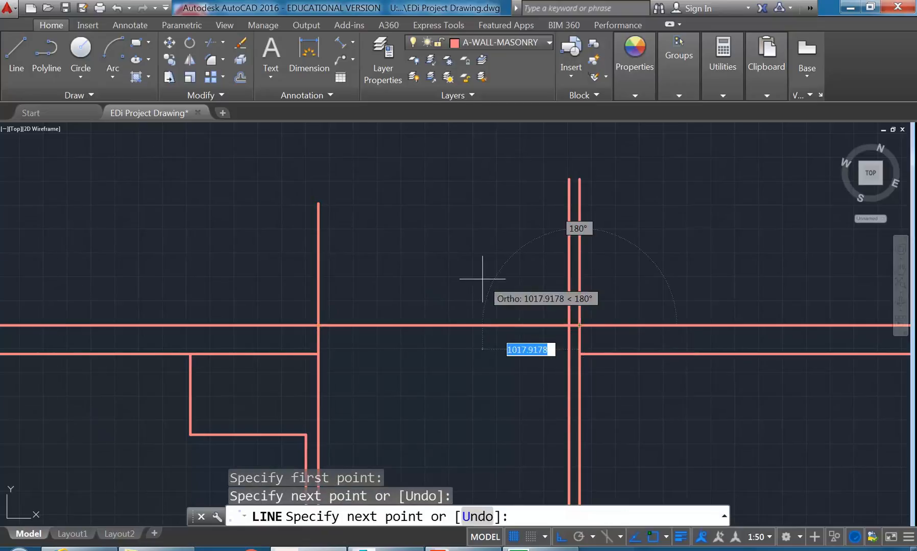
{"action": "key", "text": "Return"}
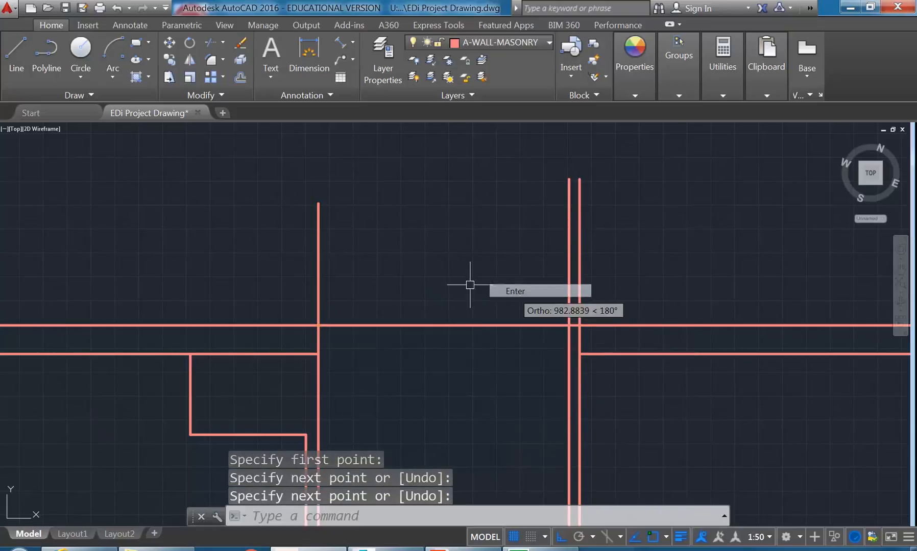
- Offset the new bridging line 230 downward, towards the inside of the building
{"action": "left_click", "coordinate": [239, 76]}
{"action": "type", "text": "20"}
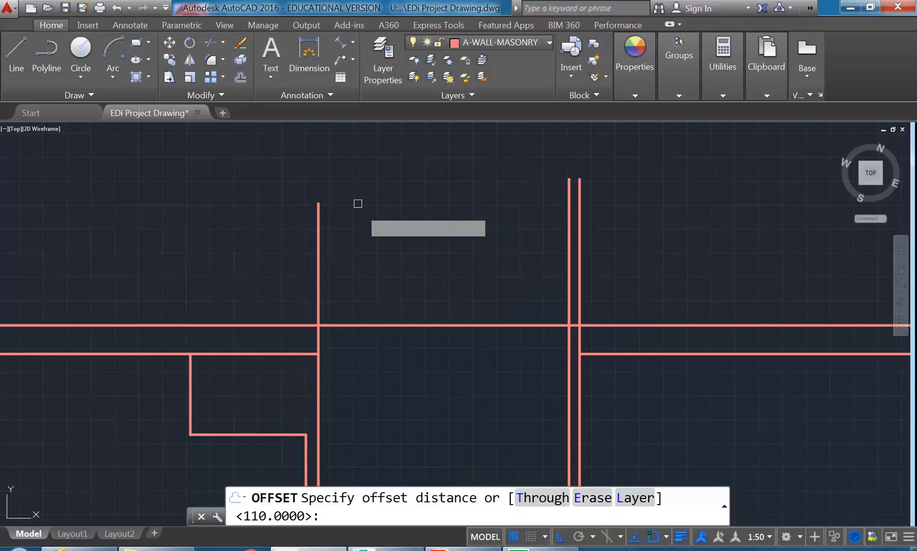
{"action": "key", "text": "Return"}
{"action": "left_click", "coordinate": [401, 325]}
{"action": "left_click", "coordinate": [375, 381]}
{"action": "key", "text": "Return"}
{"action": "middle_click_drag", "start_coordinate": [374, 381], "coordinate": [368, 379]}
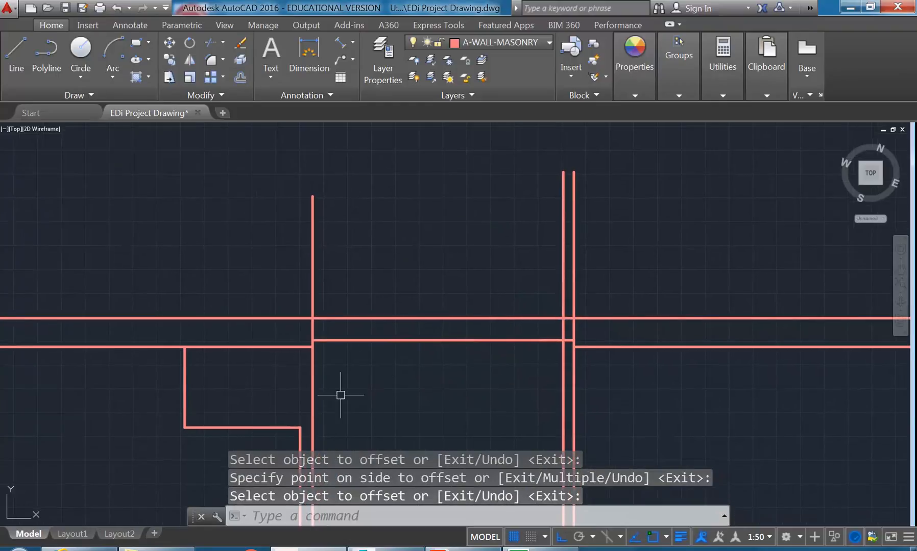
- Fillet the lower exterior wall line with the short vertical line of the stepped wall to form a sharp corner
{"action": "scroll", "coordinate": [294, 410], "scroll_direction": "up", "scroll_amount": 2}
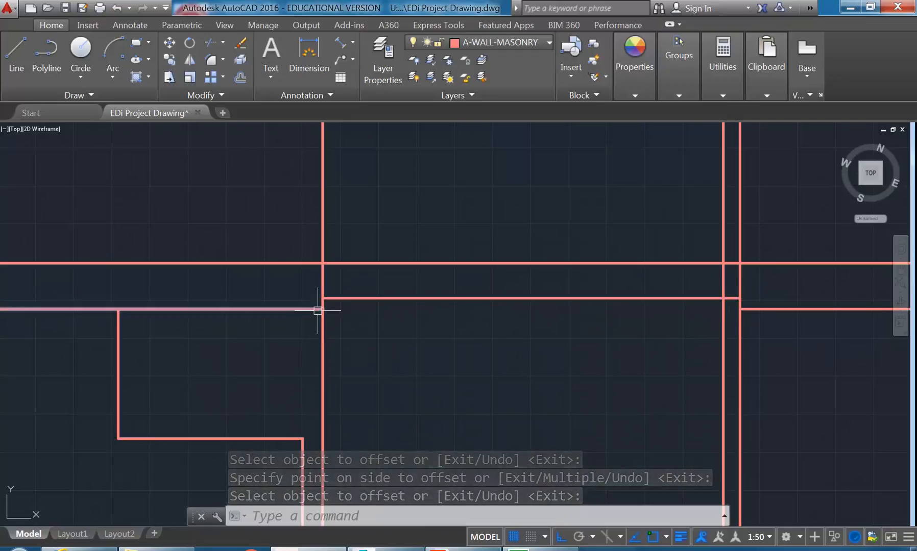
{"action": "scroll", "coordinate": [318, 316], "scroll_direction": "down", "scroll_amount": 2}
{"action": "scroll", "coordinate": [301, 347], "scroll_direction": "up", "scroll_amount": 2}
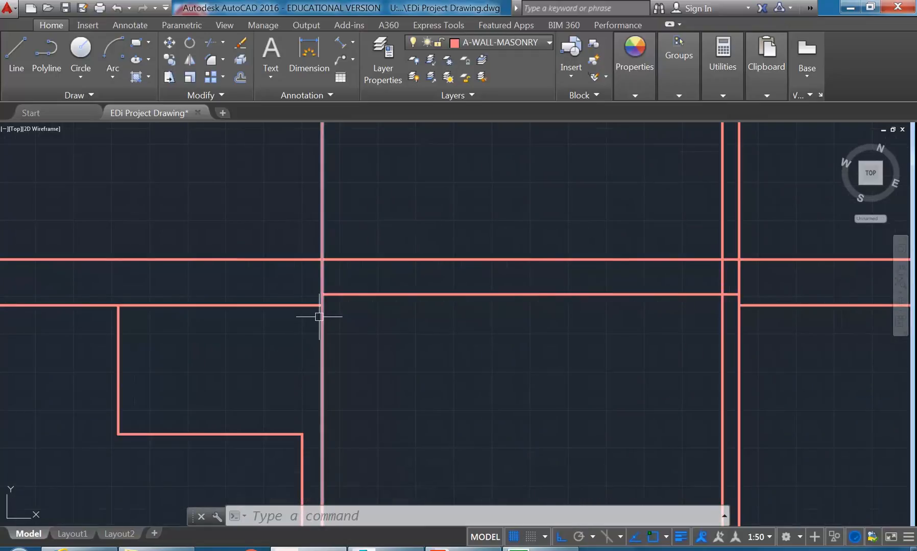
{"action": "left_click", "coordinate": [211, 60]}
{"action": "left_click", "coordinate": [96, 305]}
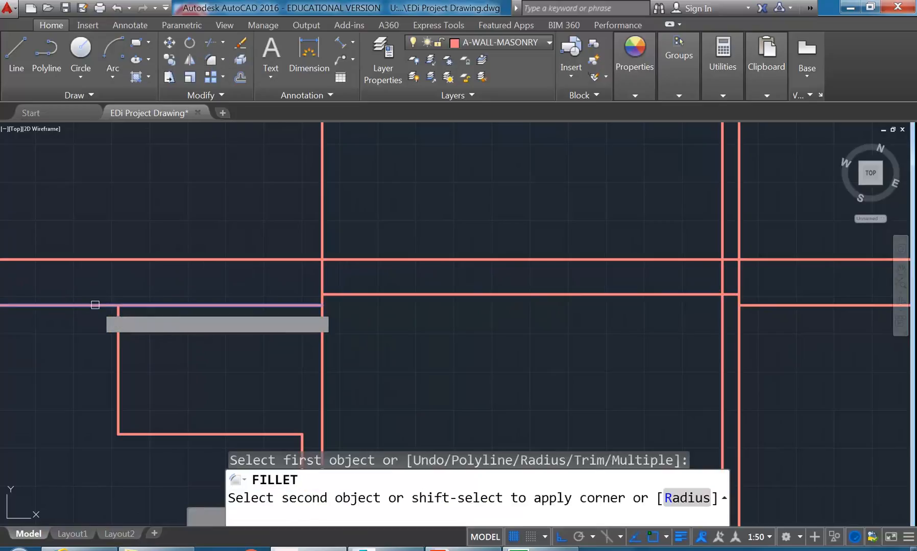
{"action": "left_click", "coordinate": [119, 325]}
- Fillet both ends of the offset line with the facing vertical wall lines to form the corridor's two upper corners
{"action": "right_click", "coordinate": [286, 260]}
{"action": "left_click", "coordinate": [314, 263]}
{"action": "left_click", "coordinate": [324, 305]}
{"action": "left_click", "coordinate": [340, 295]}
{"action": "right_click", "coordinate": [514, 272]}
{"action": "left_click", "coordinate": [542, 280]}
{"action": "scroll", "coordinate": [793, 352], "scroll_direction": "up", "scroll_amount": 2}
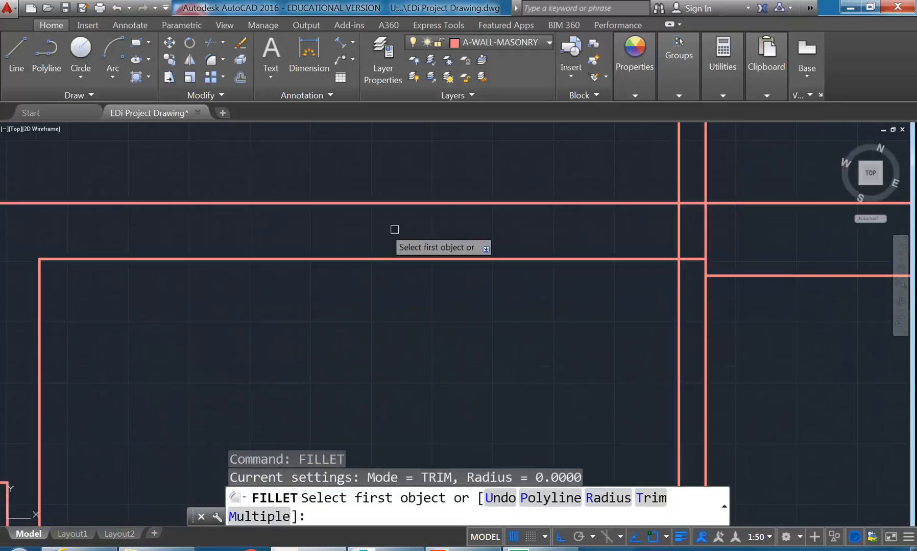
{"action": "left_click", "coordinate": [604, 259]}
{"action": "left_click", "coordinate": [679, 300]}
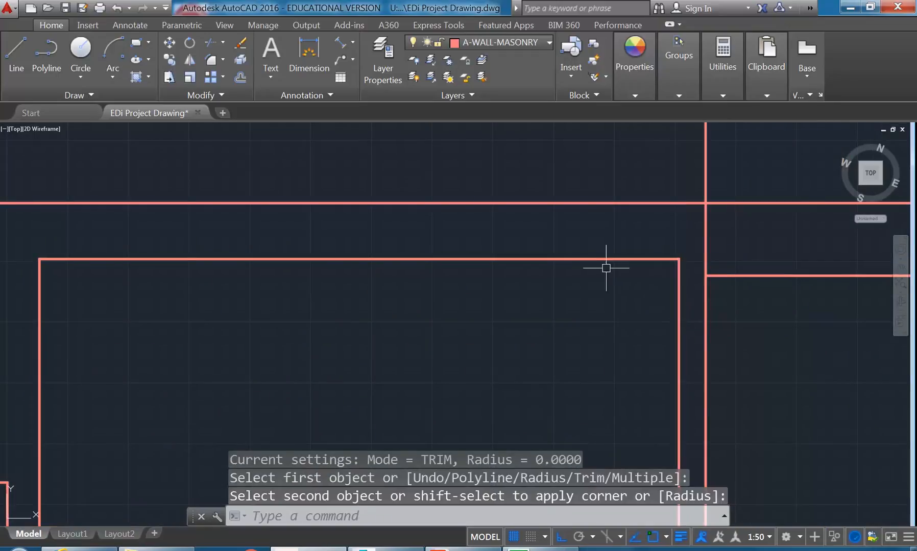
- Fillet the double wall's right line with the right room's upper inner line to form a corner
{"action": "right_click", "coordinate": [585, 231]}
{"action": "left_click", "coordinate": [613, 238]}
{"action": "left_click", "coordinate": [703, 303]}
{"action": "left_click", "coordinate": [737, 277]}
- Examine the reworked corridor corners, the stepped wall, and the partition down to its columns and door
{"action": "scroll", "coordinate": [468, 219], "scroll_direction": "down", "scroll_amount": 5}
{"action": "middle_click_drag", "start_coordinate": [446, 261], "coordinate": [414, 298]}
{"action": "middle_click_drag", "start_coordinate": [388, 202], "coordinate": [370, 227]}
{"action": "scroll", "coordinate": [358, 258], "scroll_direction": "down", "scroll_amount": 5}
{"action": "scroll", "coordinate": [381, 247], "scroll_direction": "up", "scroll_amount": 5}
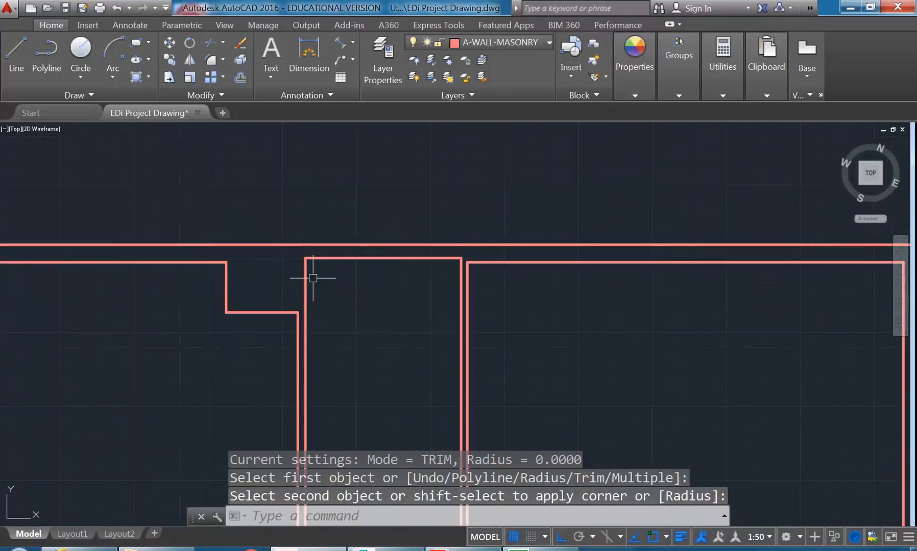
{"action": "scroll", "coordinate": [327, 254], "scroll_direction": "down", "scroll_amount": 3}
{"action": "middle_click_drag", "start_coordinate": [327, 254], "coordinate": [335, 259]}
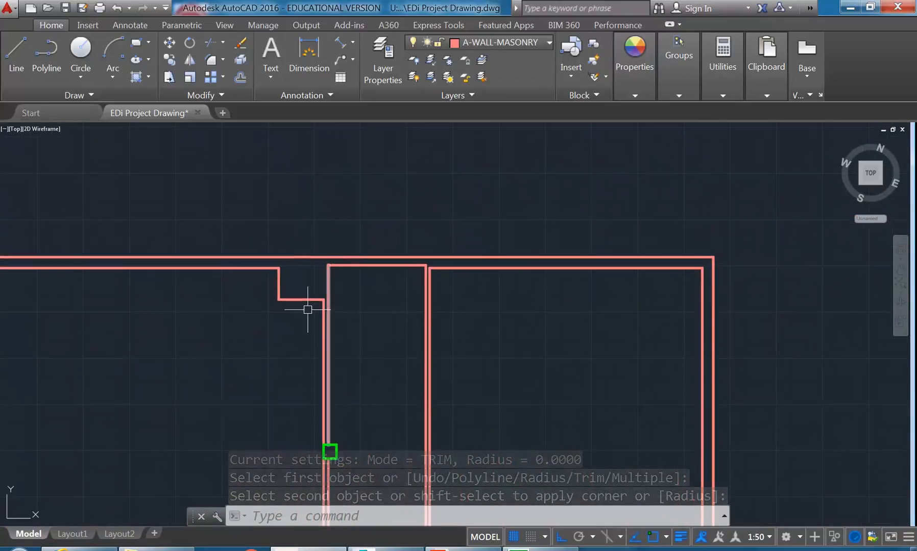
{"action": "middle_click_drag", "start_coordinate": [278, 311], "coordinate": [324, 256]}
{"action": "scroll", "coordinate": [386, 219], "scroll_direction": "down", "scroll_amount": 2}
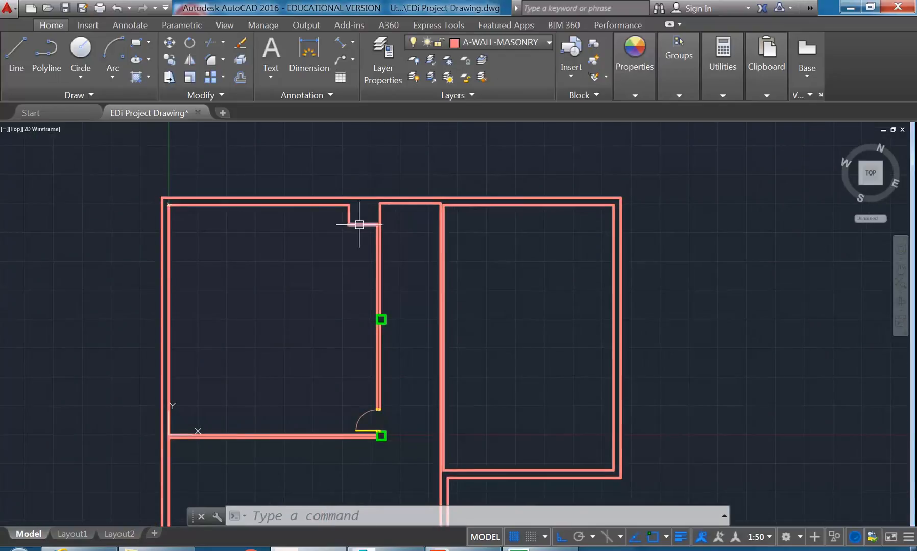
{"action": "mouse_move", "coordinate": [321, 368]}
{"action": "middle_mouse_down"}
{"action": "mouse_move", "coordinate": [335, 377]}
{"action": "mouse_move", "coordinate": [362, 342]}
{"action": "mouse_move", "coordinate": [339, 337]}
{"action": "middle_mouse_up"}
{"action": "scroll", "coordinate": [399, 386], "scroll_direction": "up", "scroll_amount": 2}
{"action": "scroll", "coordinate": [399, 386], "scroll_direction": "up", "scroll_amount": 2}
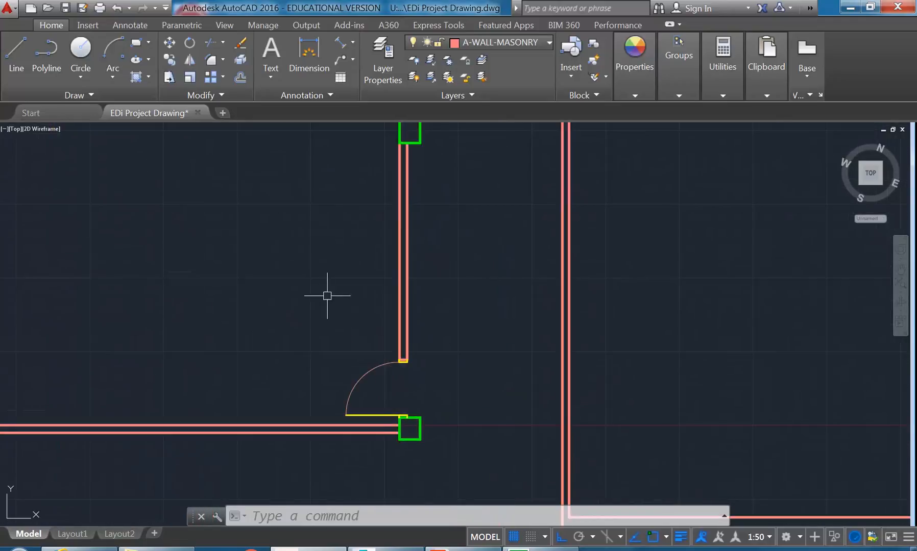
{"action": "middle_click_drag", "start_coordinate": [389, 361], "coordinate": [379, 391]}
{"action": "middle_click_drag", "start_coordinate": [387, 241], "coordinate": [331, 207]}
{"action": "middle_click_drag", "start_coordinate": [308, 243], "coordinate": [304, 398]}
{"action": "middle_click_drag", "start_coordinate": [274, 287], "coordinate": [279, 358]}
{"action": "middle_click_drag", "start_coordinate": [274, 248], "coordinate": [285, 341]}
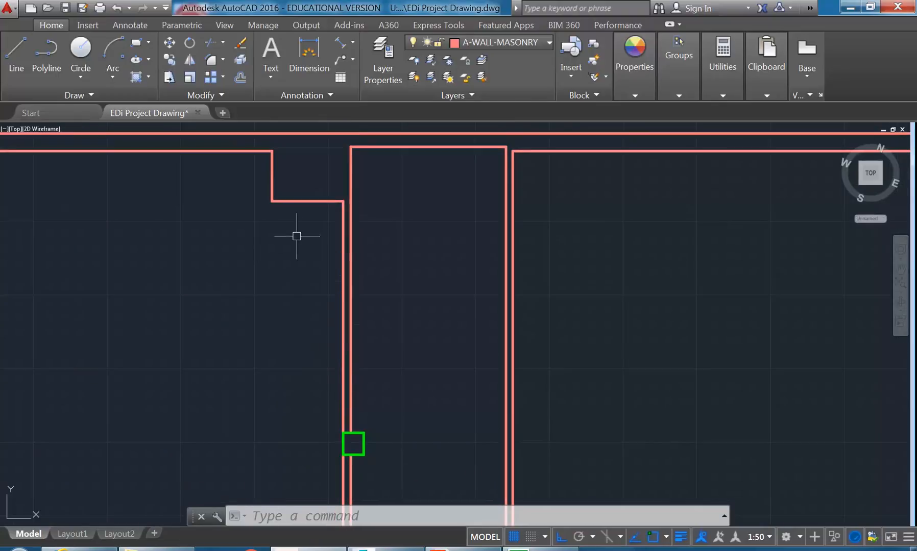
{"action": "scroll", "coordinate": [250, 290], "scroll_direction": "down", "scroll_amount": 2}
{"action": "middle_click_drag", "start_coordinate": [249, 290], "coordinate": [393, 179]}
{"action": "middle_click_drag", "start_coordinate": [229, 357], "coordinate": [255, 342]}
{"action": "middle_click_drag", "start_coordinate": [252, 291], "coordinate": [262, 310]}
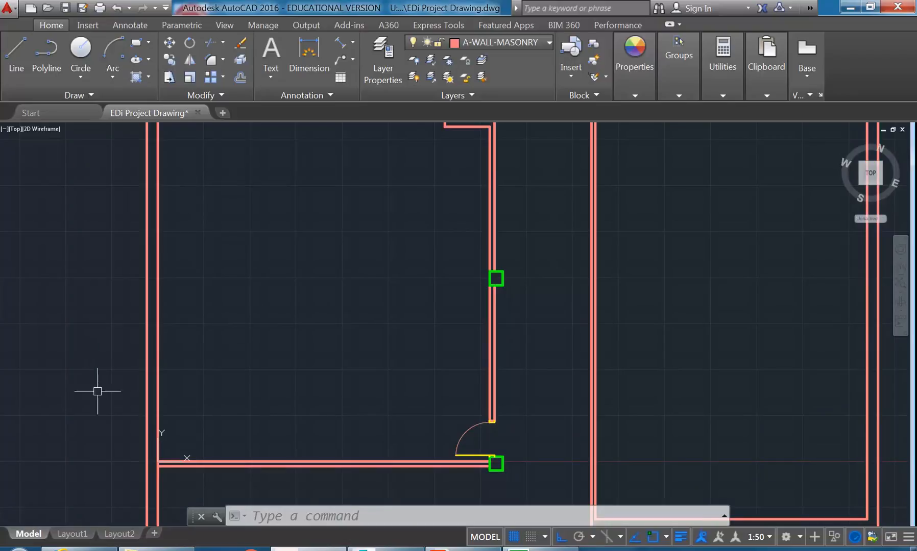
- Stretch the left end of the horizontal partition's upper line perpendicular to the outer line of the left exterior wall
{"action": "middle_click_drag", "start_coordinate": [153, 462], "coordinate": [154, 421]}
{"action": "scroll", "coordinate": [153, 420], "scroll_direction": "up", "scroll_amount": 5}
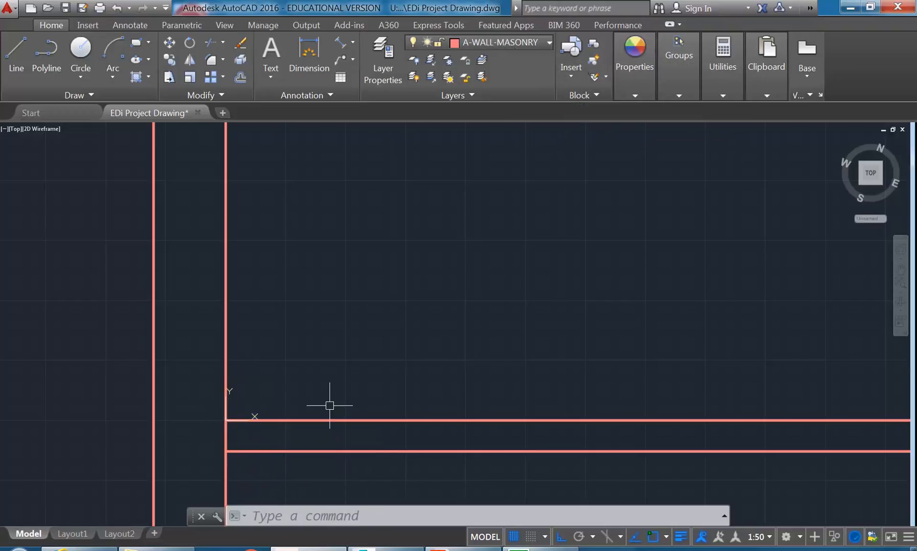
{"action": "left_click", "coordinate": [289, 420]}
{"action": "scroll", "coordinate": [332, 355], "scroll_direction": "up", "scroll_amount": 2}
{"action": "middle_click_drag", "start_coordinate": [360, 328], "coordinate": [403, 315]}
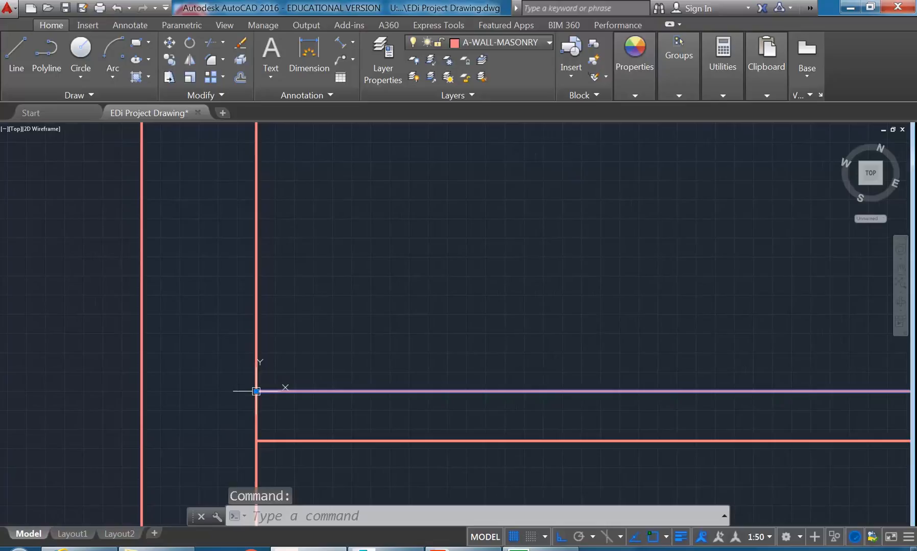
{"action": "left_click", "coordinate": [256, 391]}
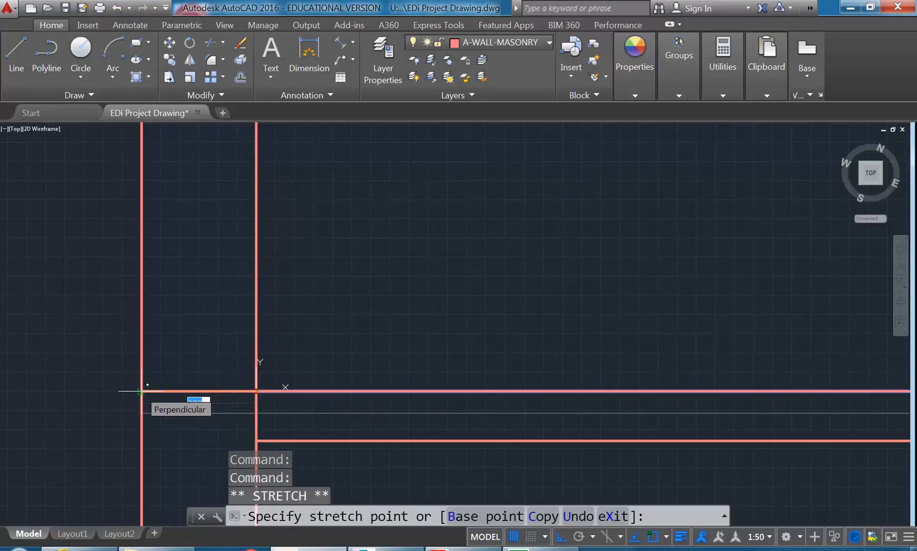
{"action": "scroll", "coordinate": [174, 337], "scroll_direction": "down", "scroll_amount": 2}
{"action": "key", "text": "Escape"}
{"action": "key", "text": "Escape"}
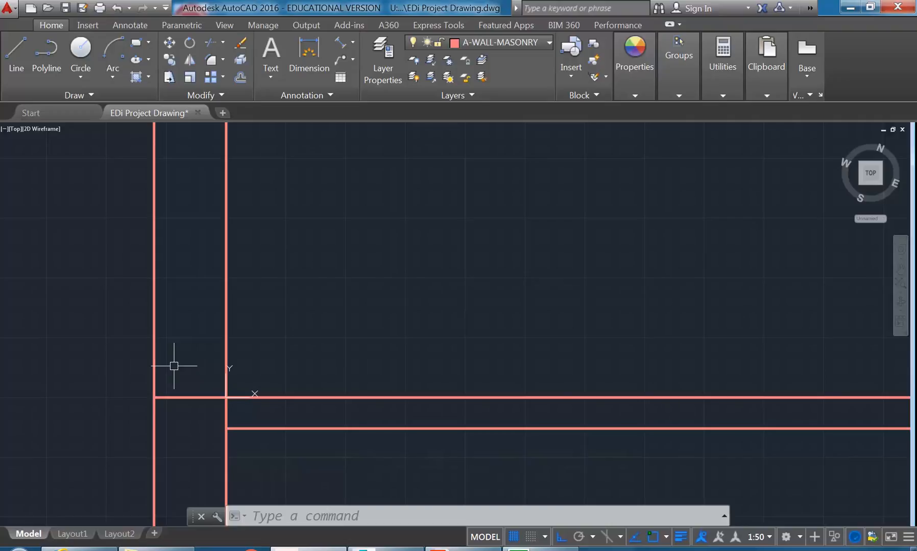
- Offset the stretched upper line of the horizontal partition 9 upward
{"action": "middle_click_drag", "start_coordinate": [250, 391], "coordinate": [266, 352]}
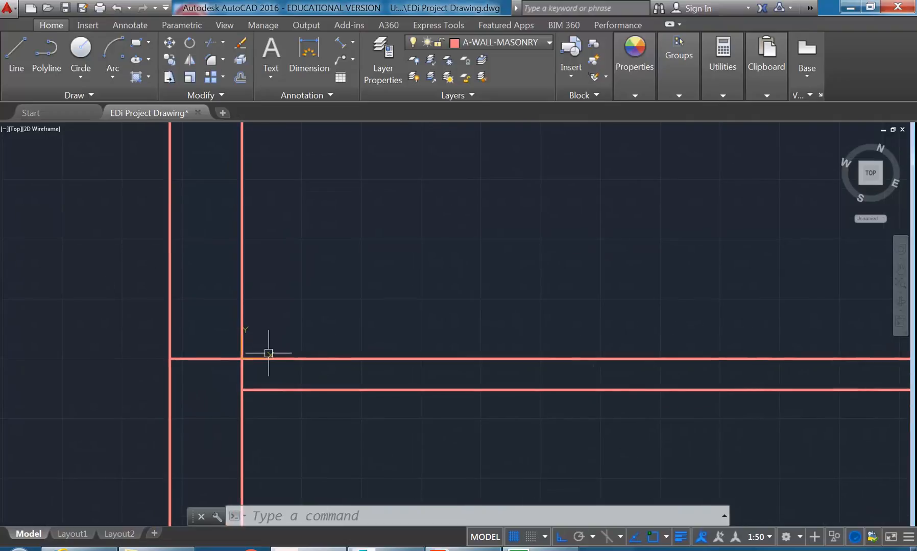
{"action": "key", "text": "Escape"}
{"action": "key", "text": "Escape"}
{"action": "key", "text": "Escape"}
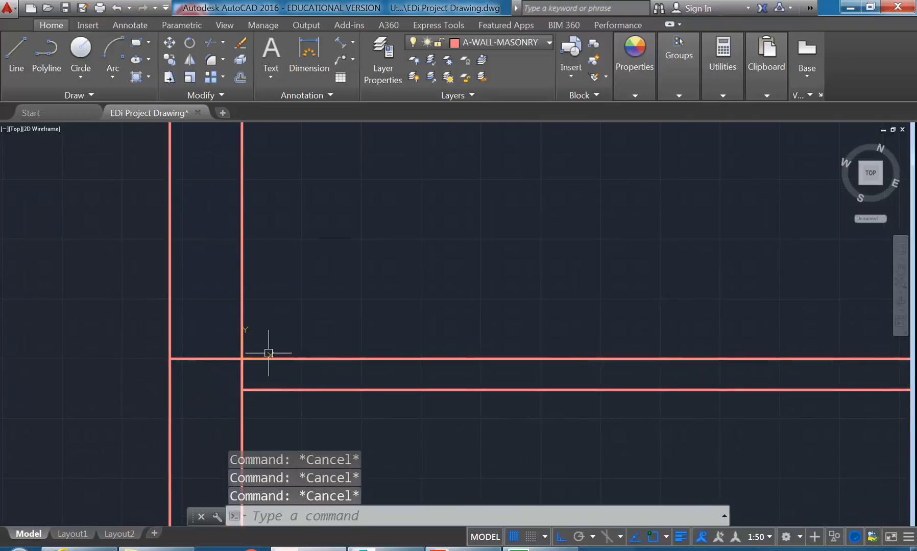
{"action": "middle_click_drag", "start_coordinate": [269, 353], "coordinate": [272, 352]}
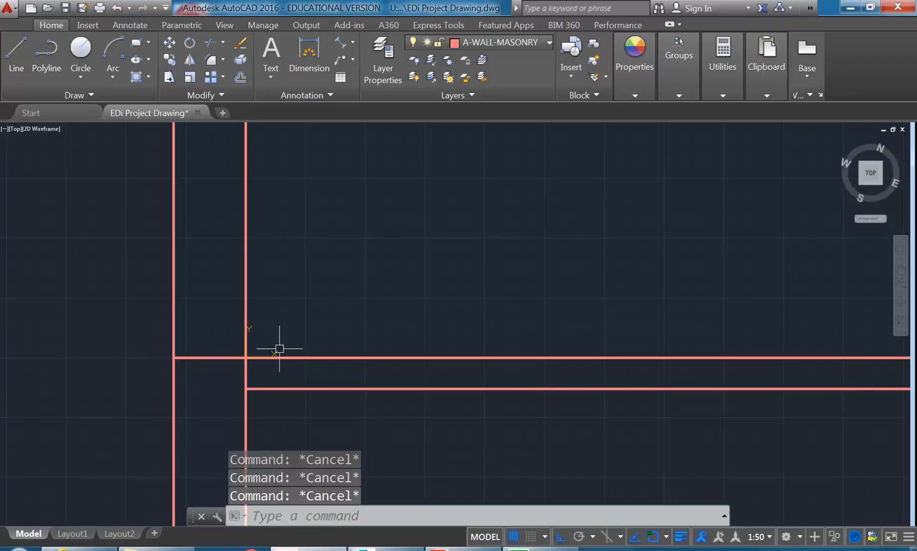
{"action": "type", "text": "o"}
{"action": "key", "text": "Return"}
{"action": "type", "text": "9"}
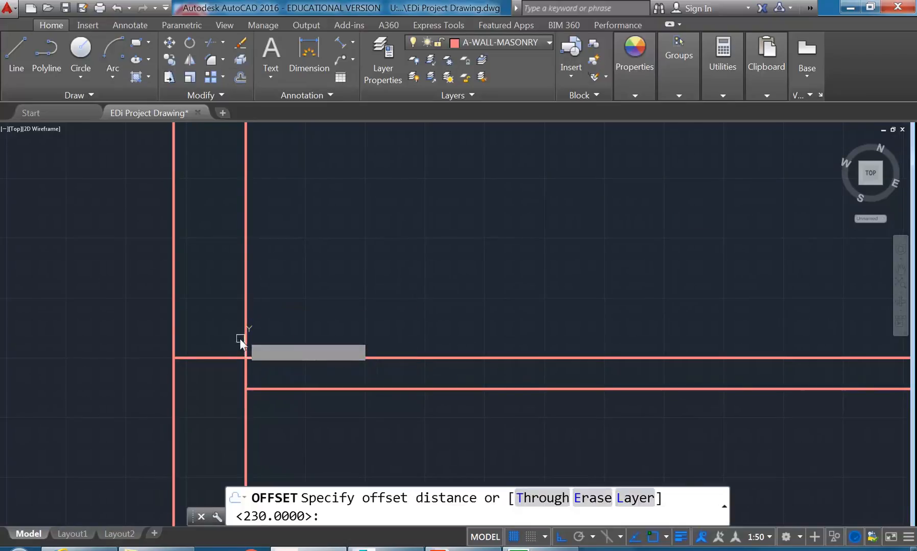
{"action": "key", "text": "Return"}
{"action": "left_click", "coordinate": [212, 358]}
{"action": "left_click", "coordinate": [211, 328]}
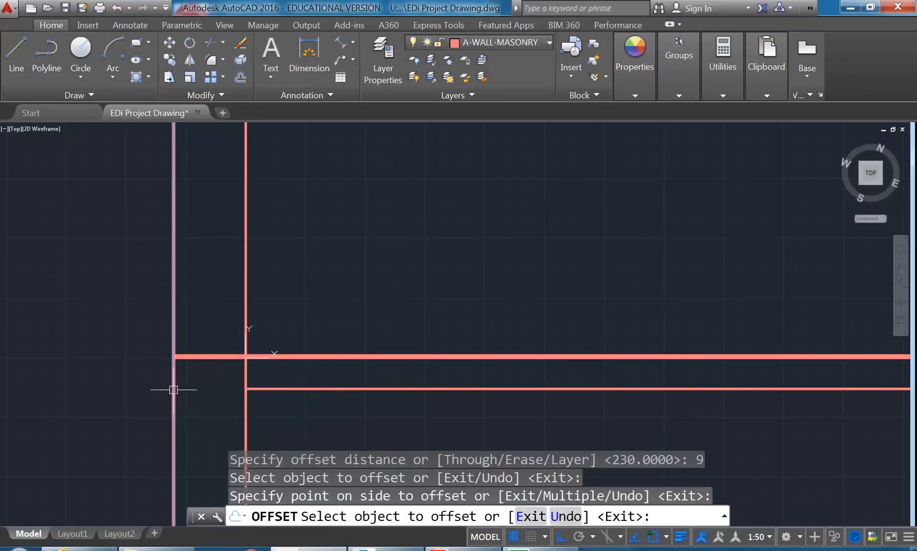
{"action": "scroll", "coordinate": [178, 378], "scroll_direction": "up", "scroll_amount": 4}
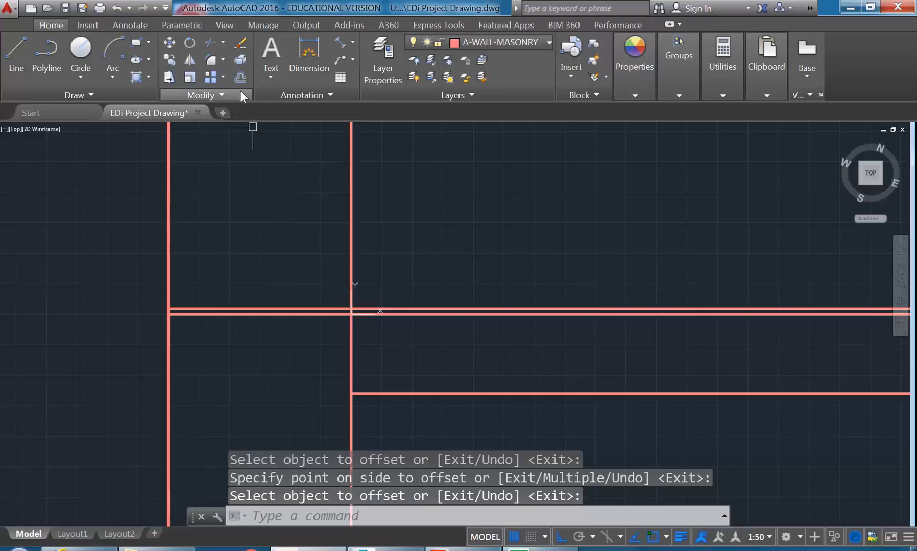
- Fillet the inner line of the left exterior wall with the left part of the partition's uppermost line to form a corner
{"action": "left_click", "coordinate": [214, 60]}
{"action": "scroll", "coordinate": [357, 357], "scroll_direction": "down", "scroll_amount": 5}
{"action": "scroll", "coordinate": [357, 358], "scroll_direction": "down", "scroll_amount": 5}
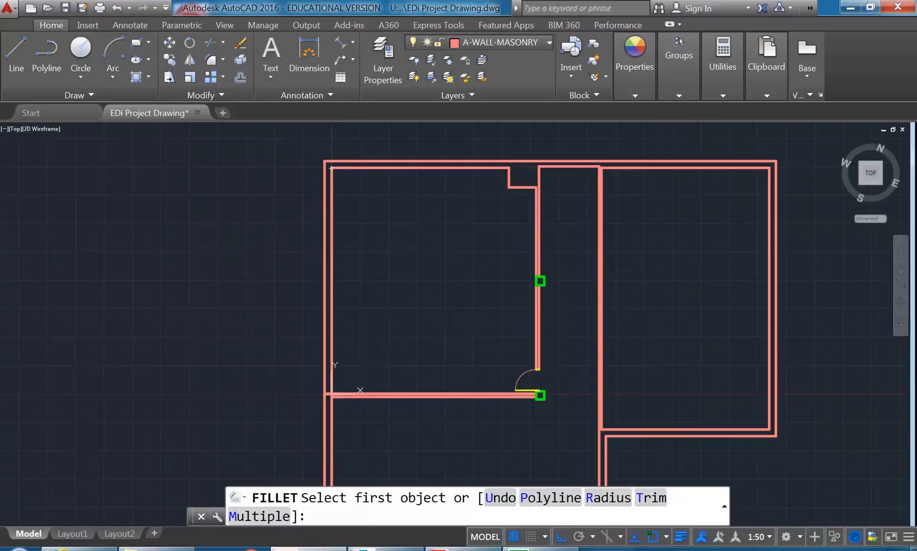
{"action": "scroll", "coordinate": [332, 421], "scroll_direction": "up", "scroll_amount": 5}
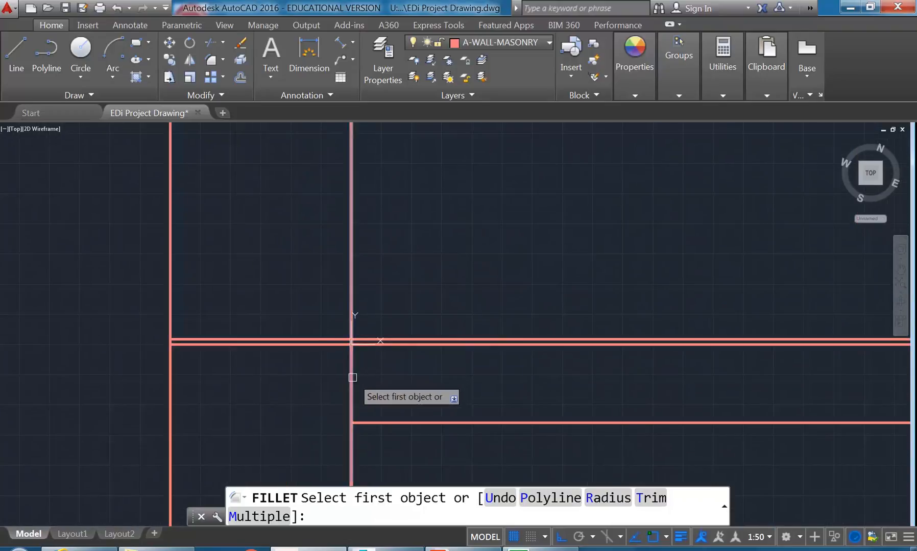
{"action": "left_click", "coordinate": [353, 378]}
{"action": "scroll", "coordinate": [357, 358], "scroll_direction": "up", "scroll_amount": 5}
{"action": "left_click", "coordinate": [249, 294]}
- Fillet the inner wall line with the partition line just below to complete the small step at the junction
{"action": "right_click", "coordinate": [253, 284]}
{"action": "left_click", "coordinate": [288, 291]}
{"action": "left_click", "coordinate": [321, 308]}
{"action": "left_click", "coordinate": [347, 315]}
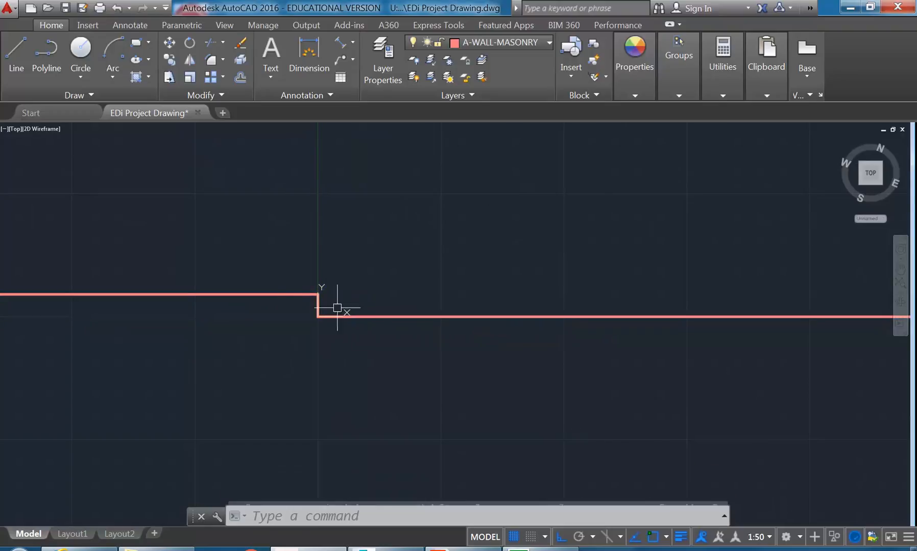
- Fillet the outer line of the left exterior wall with the partition's uppermost line, keeping the wall below the junction
{"action": "scroll", "coordinate": [327, 272], "scroll_direction": "down", "scroll_amount": 3}
{"action": "right_click", "coordinate": [300, 265]}
{"action": "left_click", "coordinate": [331, 277]}
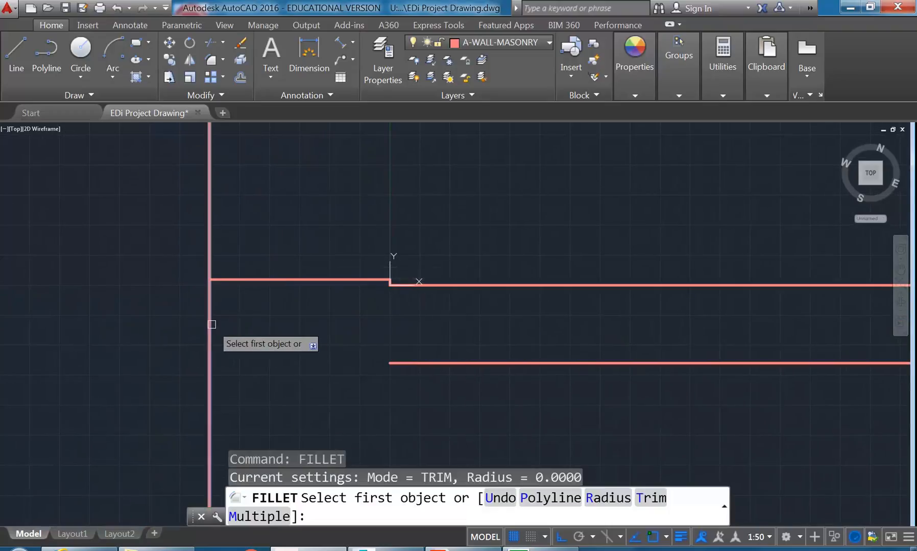
{"action": "left_click", "coordinate": [210, 320]}
{"action": "left_click", "coordinate": [235, 280]}
{"action": "scroll", "coordinate": [262, 242], "scroll_direction": "down", "scroll_amount": 8}
{"action": "mouse_move", "coordinate": [266, 223]}
{"action": "middle_mouse_down"}
{"action": "mouse_move", "coordinate": [247, 319]}
{"action": "mouse_move", "coordinate": [270, 308]}
{"action": "mouse_move", "coordinate": [241, 348]}
{"action": "middle_mouse_up"}
{"action": "scroll", "coordinate": [234, 211], "scroll_direction": "up", "scroll_amount": 8}
{"action": "scroll", "coordinate": [272, 244], "scroll_direction": "down", "scroll_amount": 10}
{"action": "scroll", "coordinate": [270, 307], "scroll_direction": "up", "scroll_amount": 3}
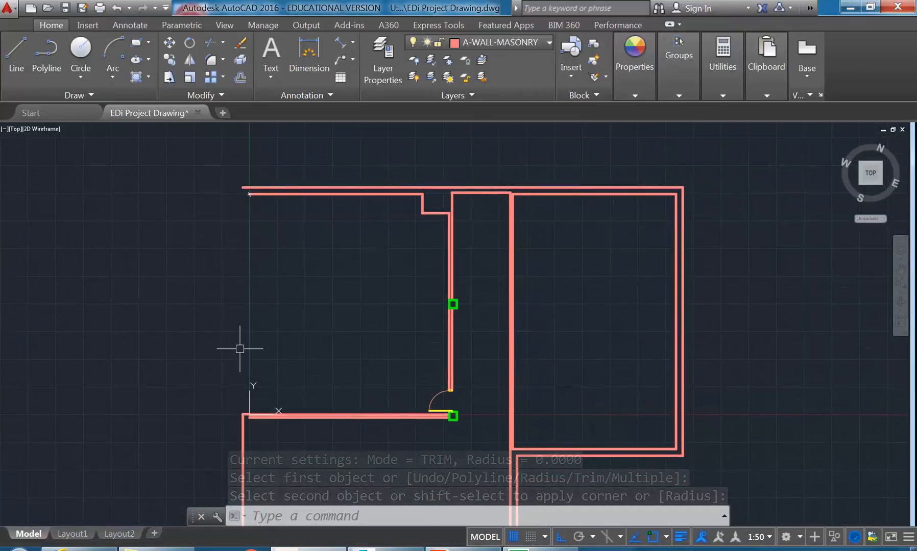
- Make A-WINDOW the current layer
{"action": "left_click", "coordinate": [489, 42]}
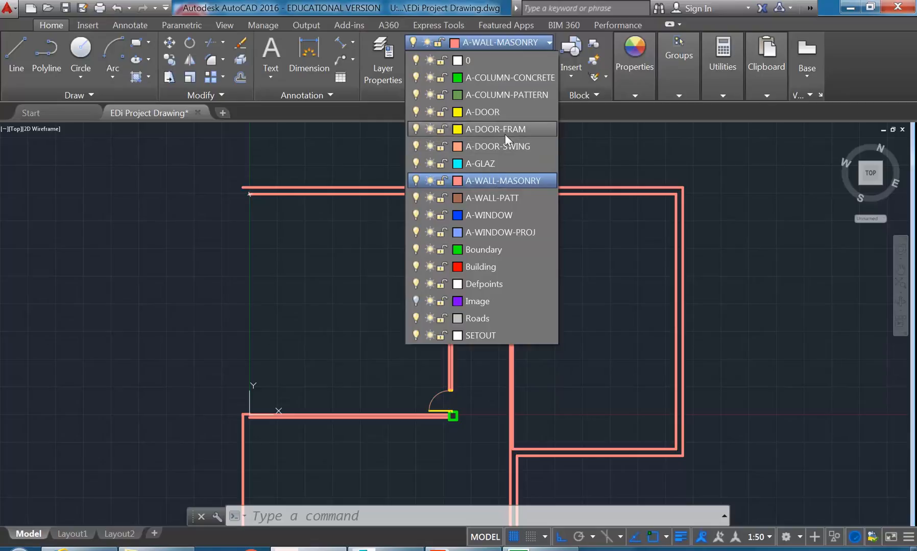
{"action": "left_click", "coordinate": [496, 213]}
{"action": "middle_click_drag", "start_coordinate": [274, 334], "coordinate": [273, 328]}
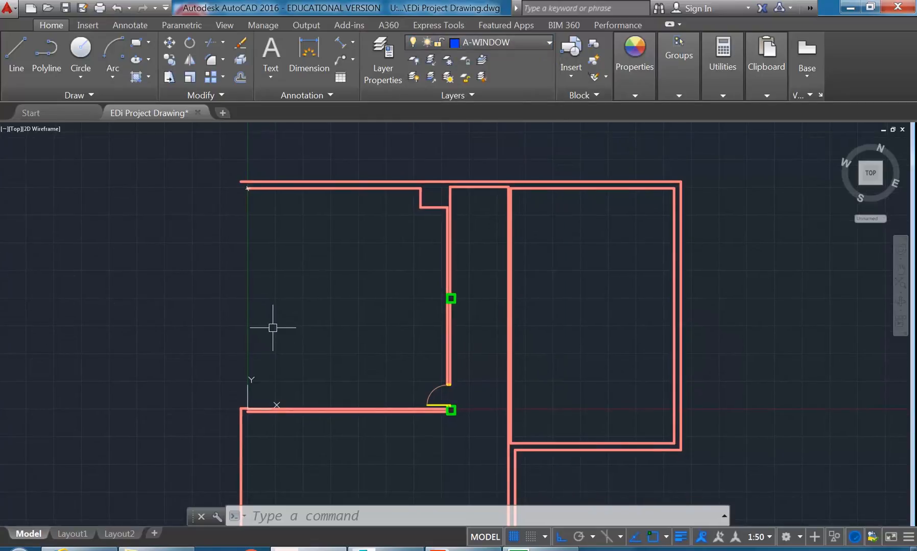
{"action": "scroll", "coordinate": [240, 408], "scroll_direction": "up", "scroll_amount": 10}
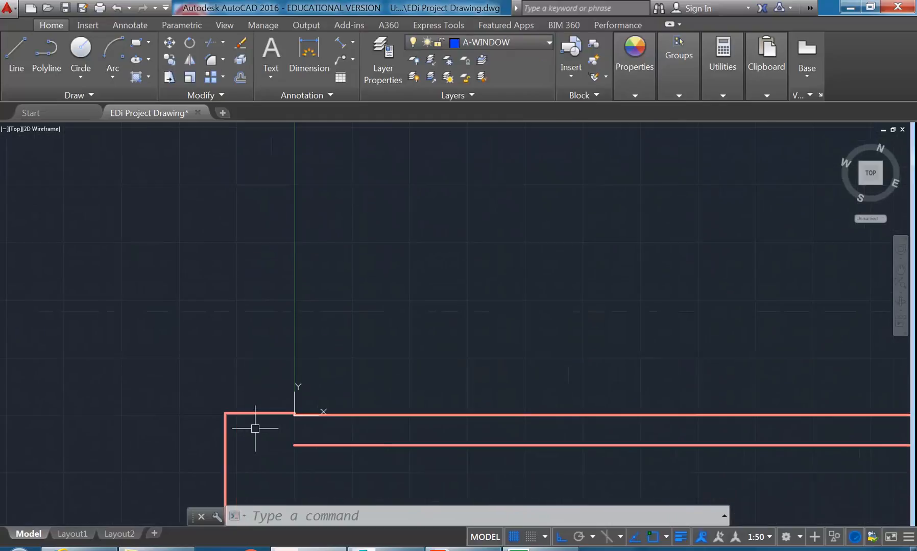
{"action": "scroll", "coordinate": [255, 428], "scroll_direction": "up", "scroll_amount": 2}
{"action": "scroll", "coordinate": [253, 414], "scroll_direction": "up", "scroll_amount": 2}
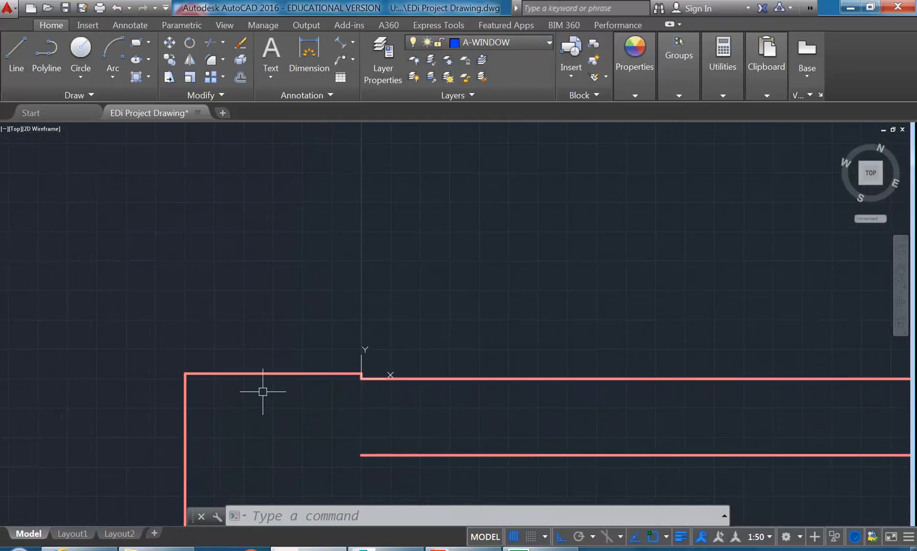
{"action": "mouse_move", "coordinate": [256, 374]}
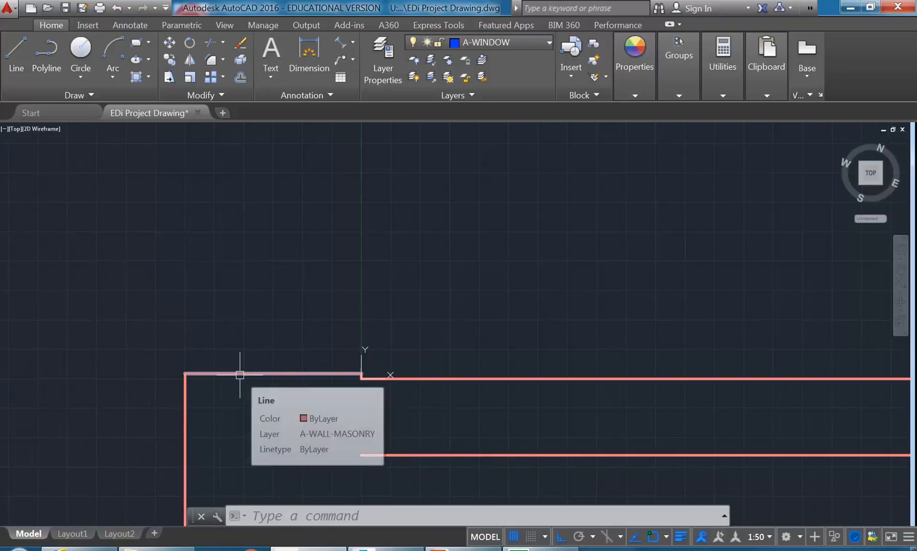
{"action": "scroll", "coordinate": [190, 375], "scroll_direction": "up", "scroll_amount": 2}
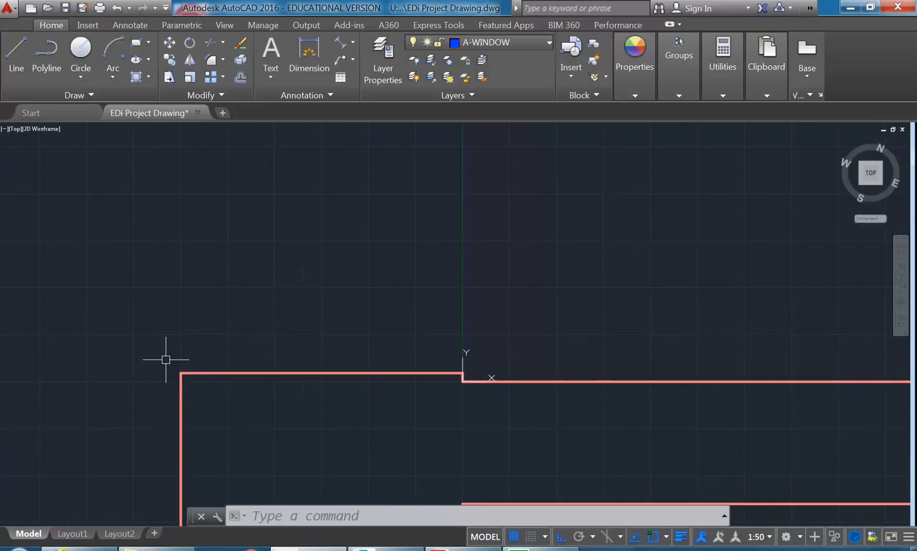
{"action": "mouse_move", "coordinate": [294, 352]}
{"action": "middle_mouse_down"}
{"action": "mouse_move", "coordinate": [162, 354]}
{"action": "mouse_move", "coordinate": [179, 363]}
{"action": "middle_mouse_up"}
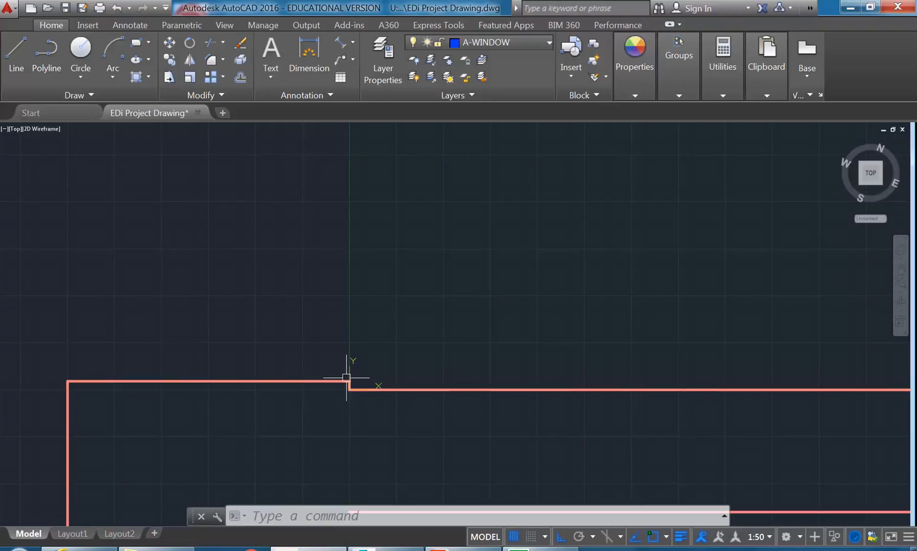
{"action": "left_click", "coordinate": [5, 53]}
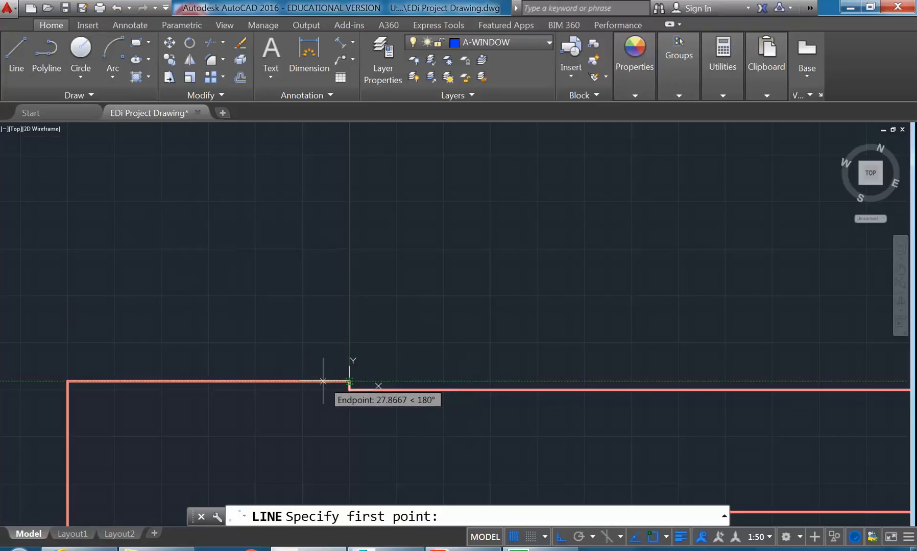
{"action": "key", "text": "Escape"}
{"action": "key", "text": "Escape"}
- With polar tracking on, draw a window frame outline starting 10 left of the wall's step corner: 30 up, 100 left, and down to the wall
{"action": "middle_click_drag", "start_coordinate": [274, 363], "coordinate": [325, 372]}
{"action": "scroll", "coordinate": [327, 375], "scroll_direction": "up", "scroll_amount": 2}
{"action": "scroll", "coordinate": [333, 324], "scroll_direction": "down", "scroll_amount": 2}
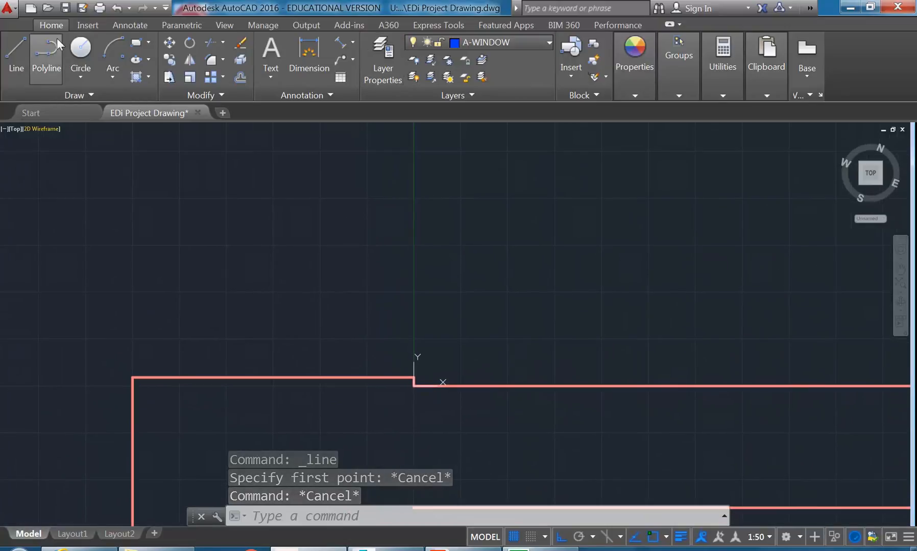
{"action": "left_click", "coordinate": [17, 51]}
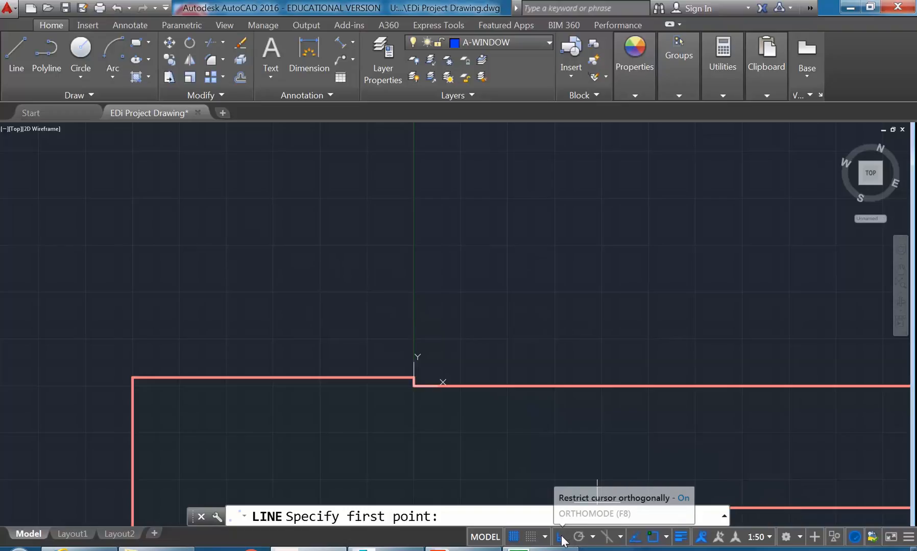
{"action": "left_click", "coordinate": [579, 538]}
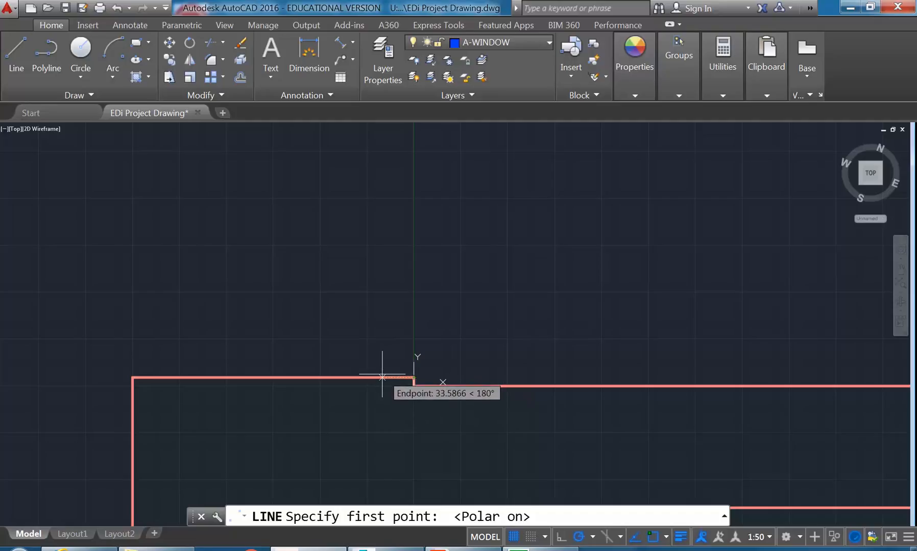
{"action": "type", "text": "10"}
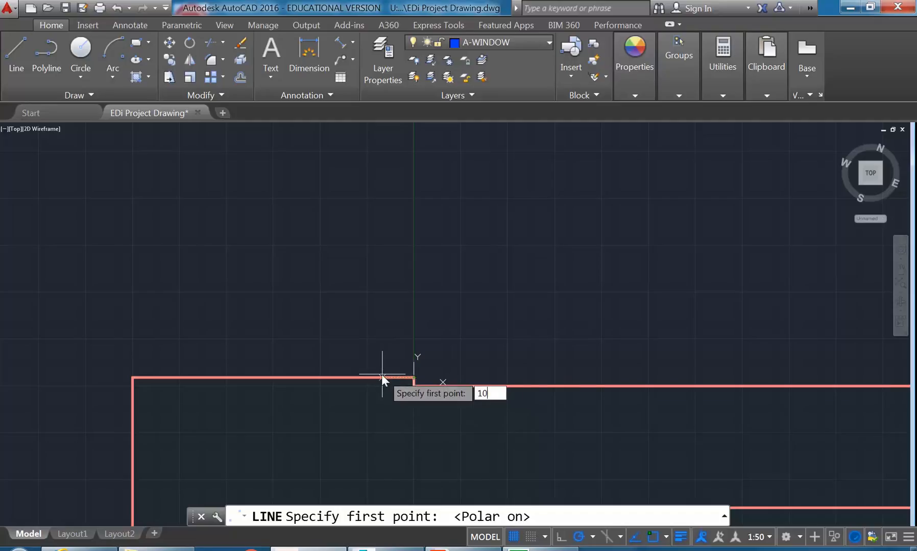
{"action": "key", "text": "Return"}
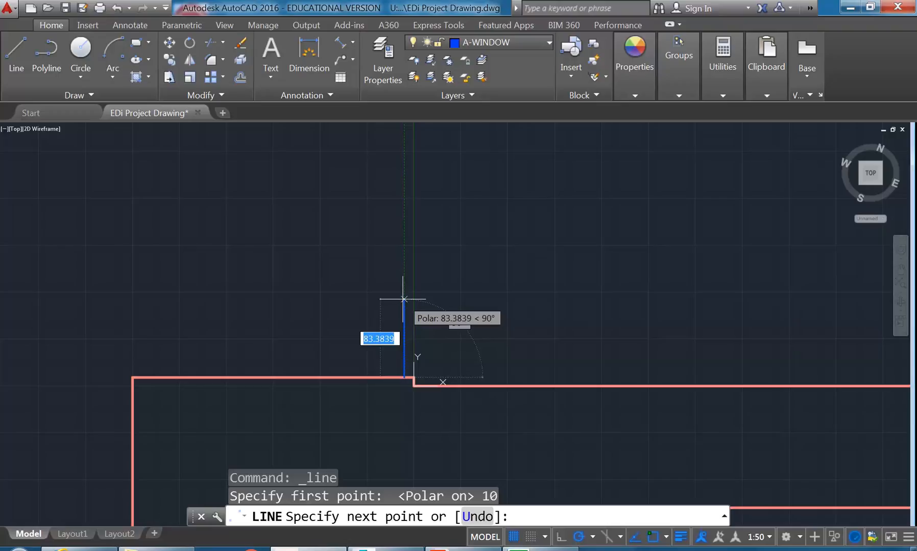
{"action": "type", "text": "30"}
{"action": "key", "text": "Return"}
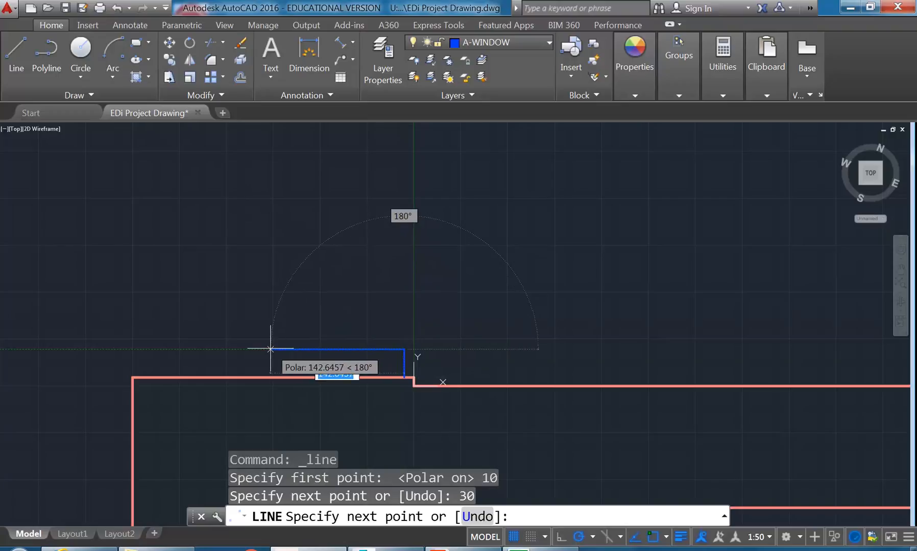
{"action": "type", "text": "100"}
{"action": "key", "text": "Return"}
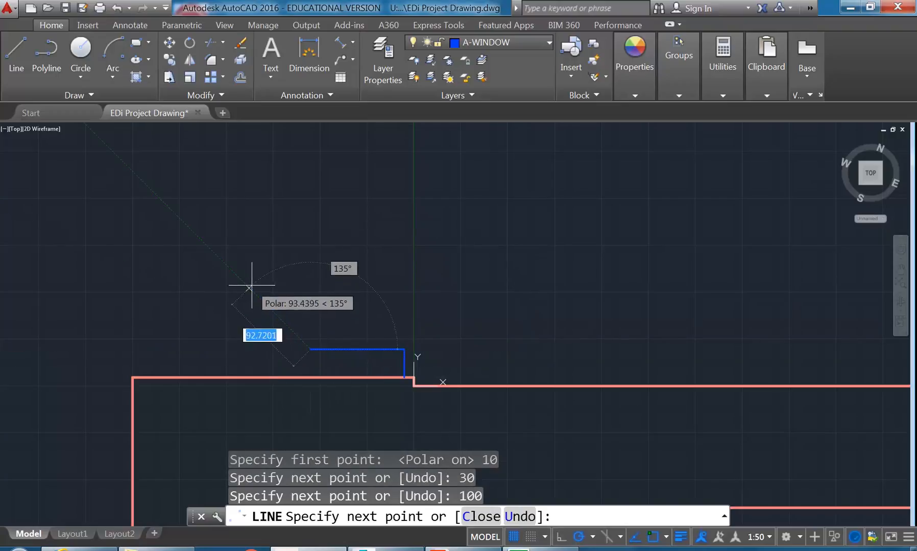
{"action": "left_click", "coordinate": [310, 378]}
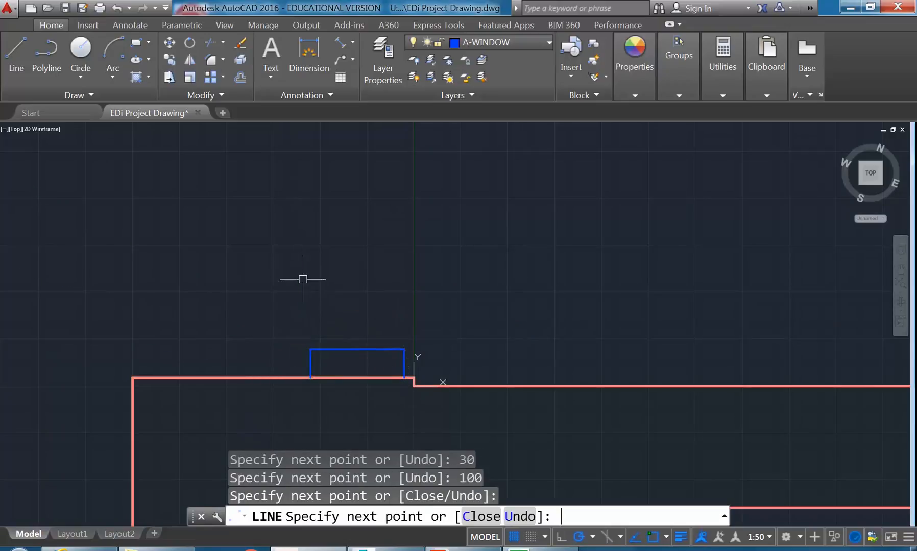
{"action": "key", "text": "Return"}
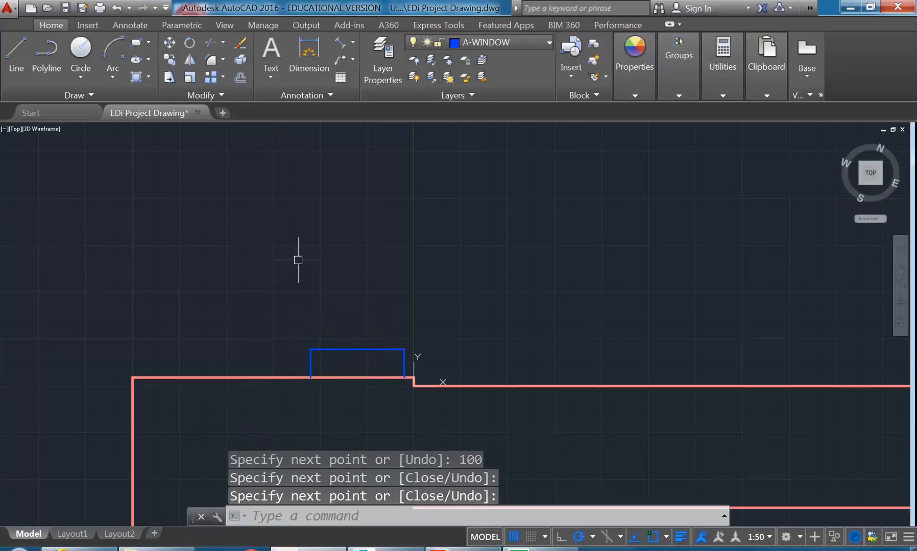
- Make A-WINDOW-PROJ the current layer and draw a vertical line upward from the window frame's upper-left corner
{"action": "scroll", "coordinate": [294, 312], "scroll_direction": "down", "scroll_amount": 6}
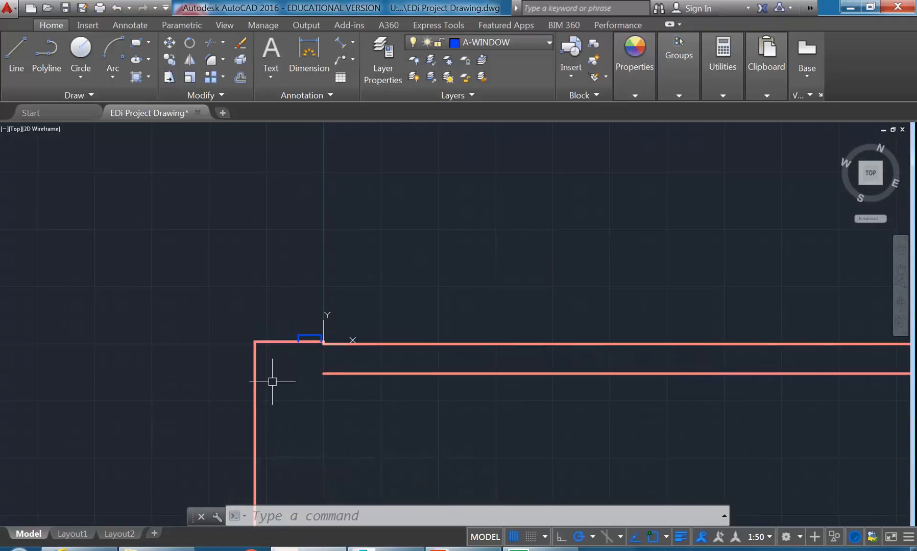
{"action": "scroll", "coordinate": [303, 323], "scroll_direction": "up", "scroll_amount": 2}
{"action": "scroll", "coordinate": [268, 303], "scroll_direction": "up", "scroll_amount": 1}
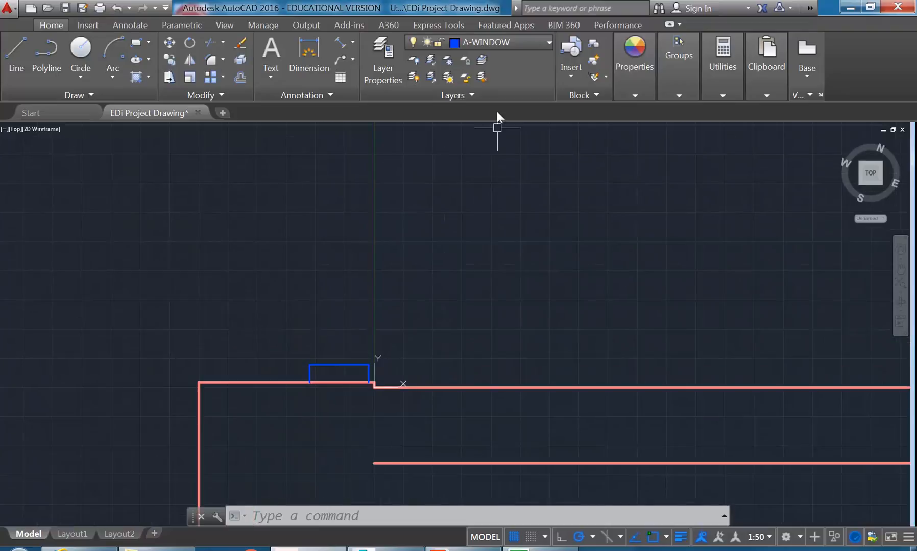
{"action": "left_click", "coordinate": [499, 40]}
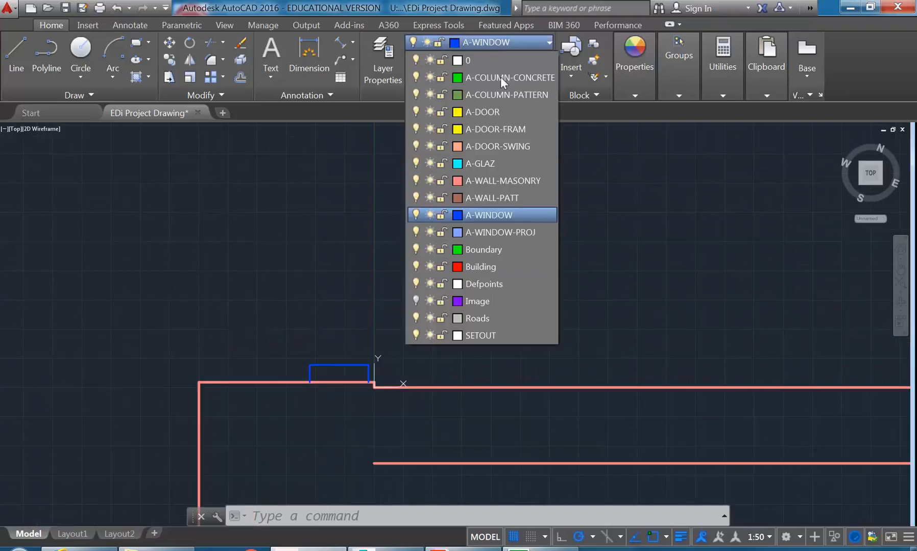
{"action": "left_click", "coordinate": [498, 233]}
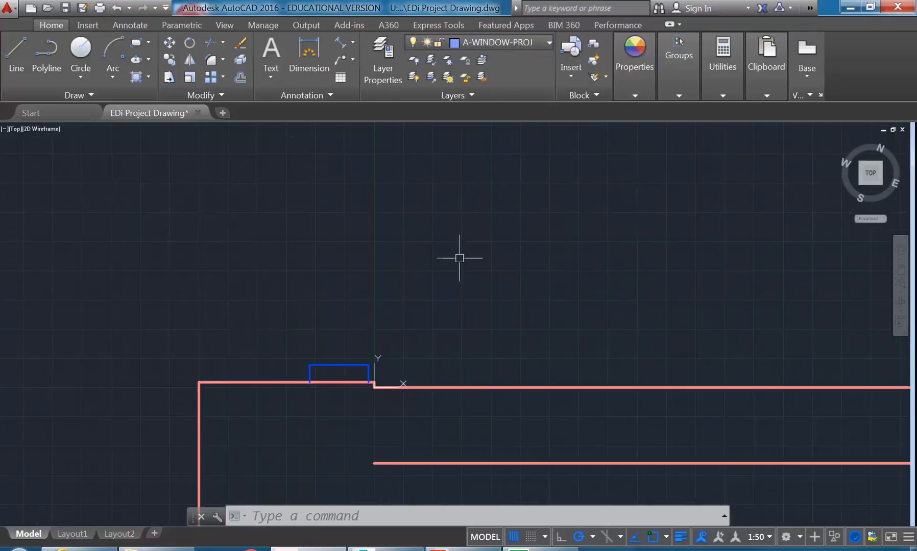
{"action": "left_click", "coordinate": [10, 59]}
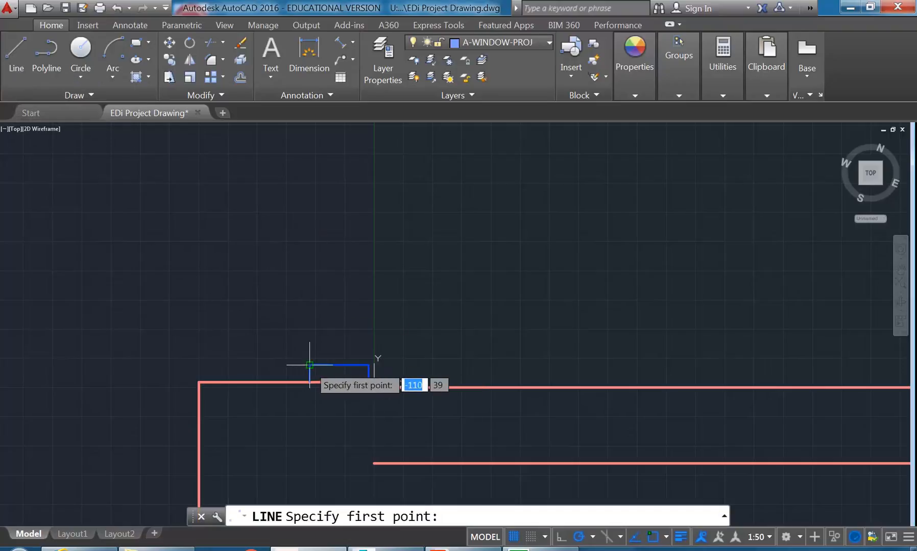
{"action": "left_click", "coordinate": [309, 380]}
{"action": "scroll", "coordinate": [276, 266], "scroll_direction": "down", "scroll_amount": 4}
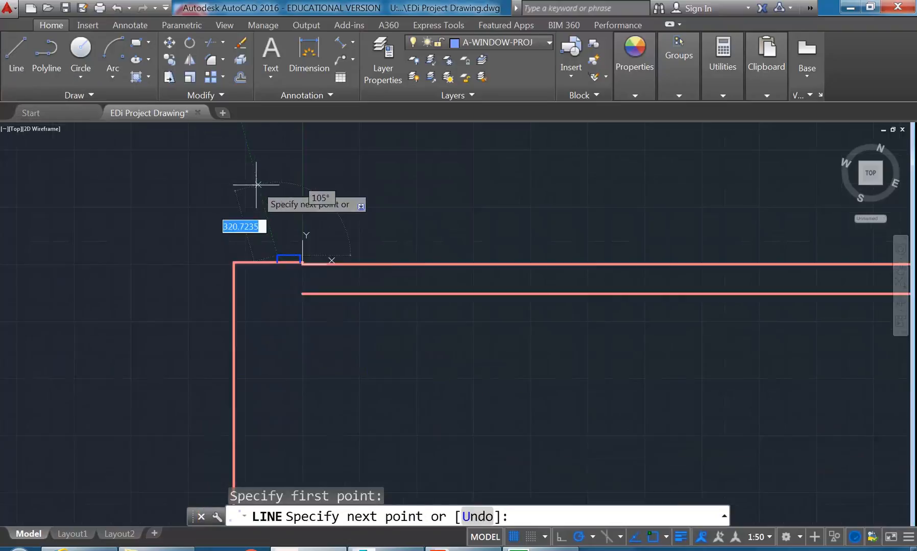
{"action": "left_click", "coordinate": [274, 139]}
{"action": "right_click", "coordinate": [286, 145]}
- Draw a second vertical projection line about 1047 long upward from the window frame's upper-right corner
{"action": "right_click", "coordinate": [260, 248]}
{"action": "left_click", "coordinate": [285, 254]}
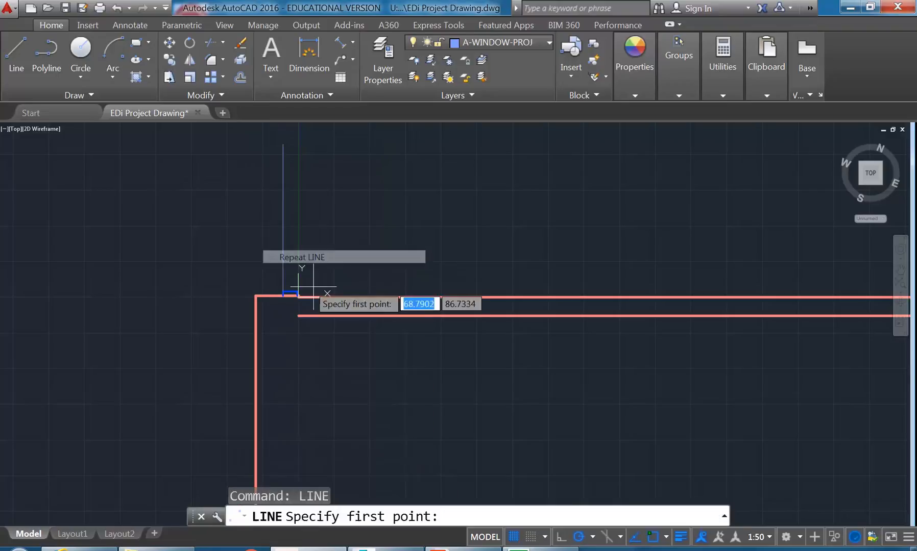
{"action": "scroll", "coordinate": [320, 289], "scroll_direction": "up", "scroll_amount": 5}
{"action": "left_click", "coordinate": [231, 301]}
{"action": "scroll", "coordinate": [232, 256], "scroll_direction": "down", "scroll_amount": 3}
{"action": "middle_click_drag", "start_coordinate": [231, 257], "coordinate": [288, 334]}
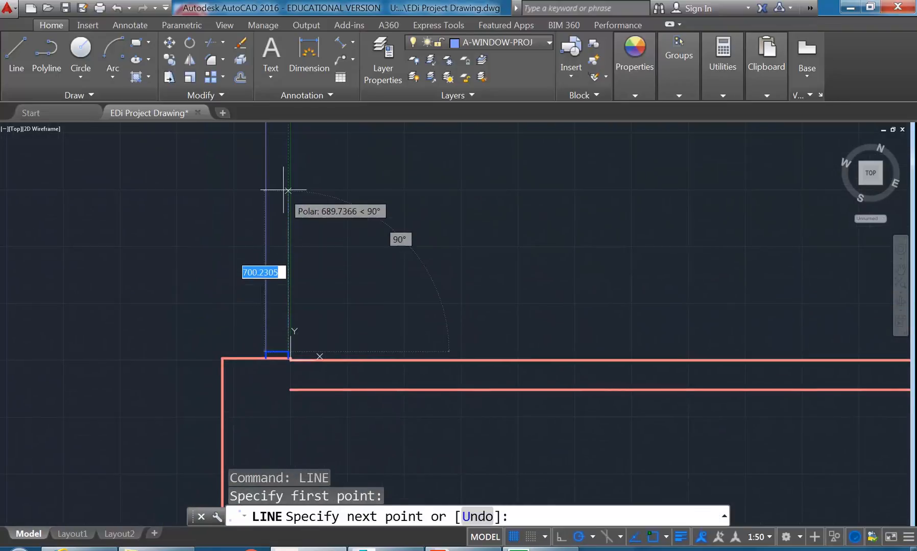
{"action": "middle_click_drag", "start_coordinate": [292, 125], "coordinate": [288, 230]}
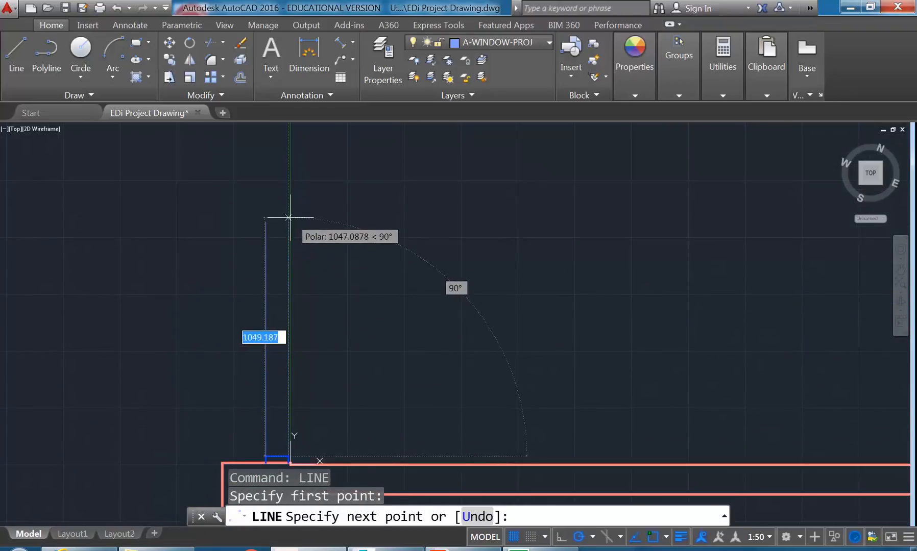
{"action": "left_click", "coordinate": [289, 217]}
{"action": "right_click", "coordinate": [296, 215]}
{"action": "left_click", "coordinate": [305, 223]}
{"action": "middle_click_drag", "start_coordinate": [293, 297], "coordinate": [312, 251]}
{"action": "scroll", "coordinate": [311, 303], "scroll_direction": "up", "scroll_amount": 8}
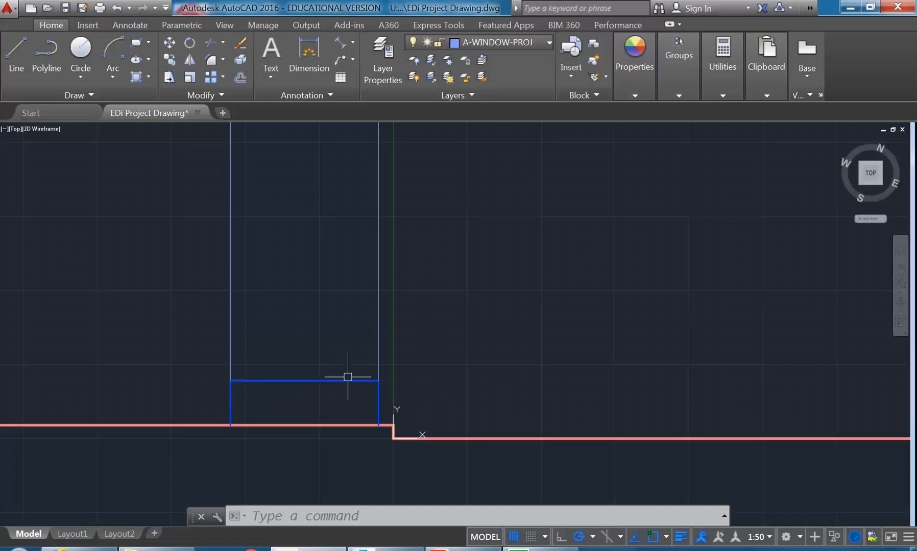
{"action": "left_click", "coordinate": [183, 353]}
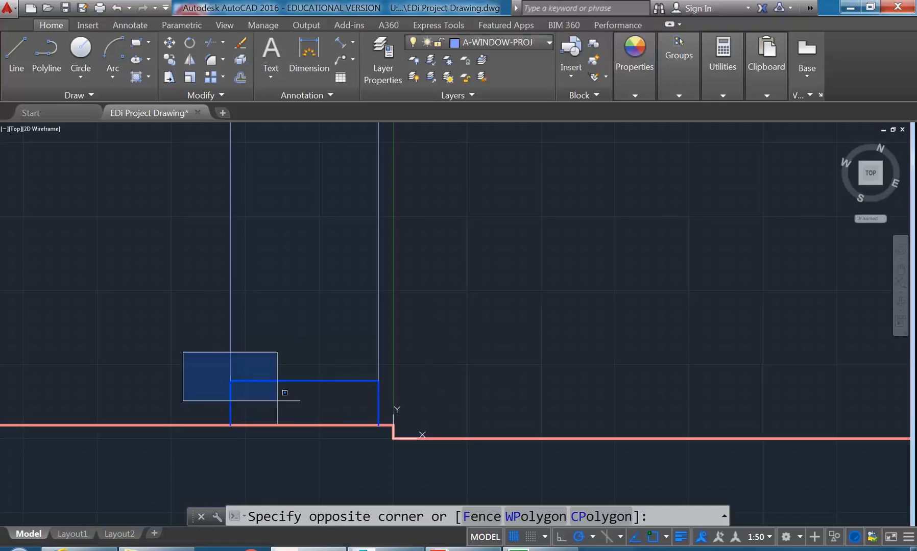
{"action": "left_click", "coordinate": [408, 477]}
{"action": "key", "text": "Escape"}
{"action": "key", "text": "Escape"}
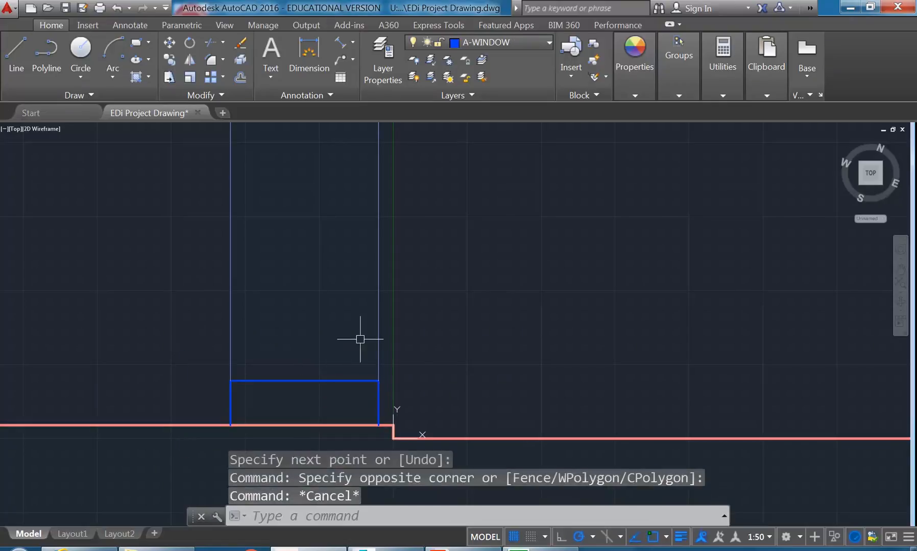
{"action": "left_click", "coordinate": [229, 311]}
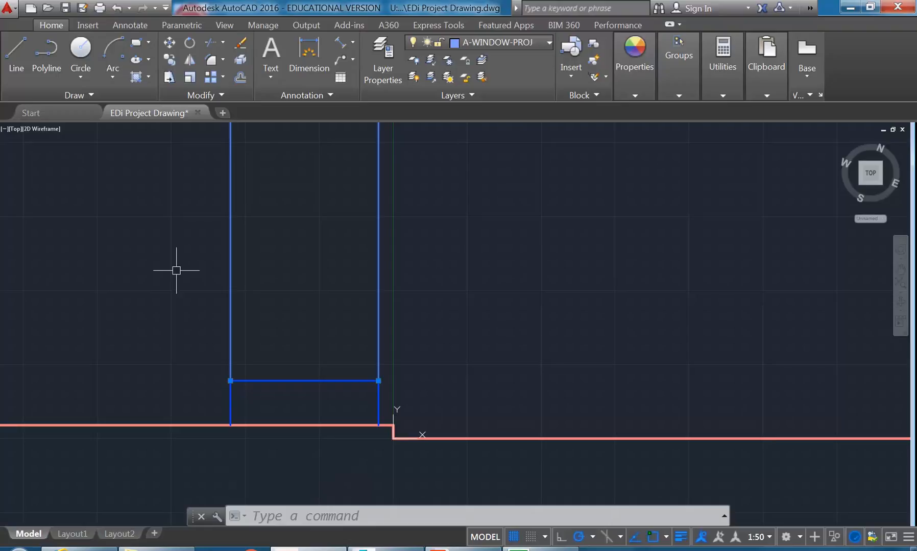
{"action": "key", "text": "Escape"}
{"action": "key", "text": "Escape"}
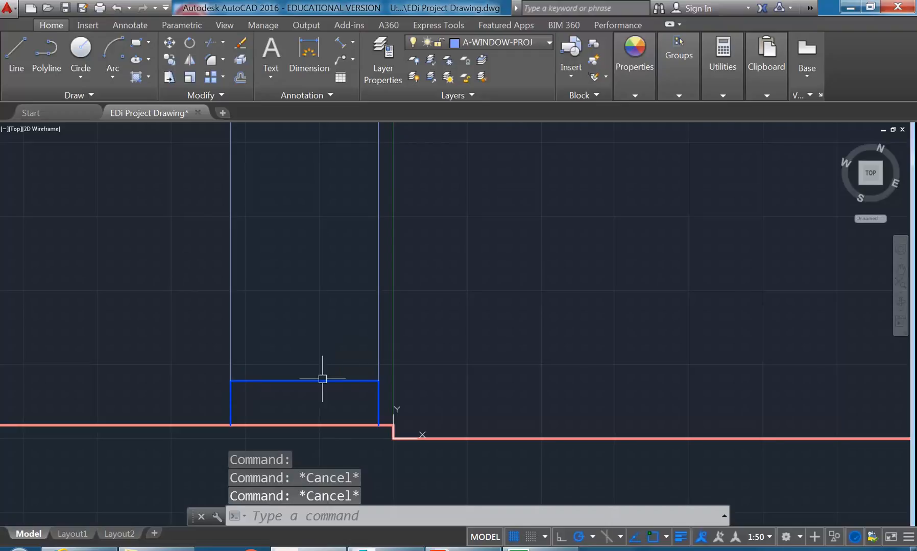
{"action": "mouse_move", "coordinate": [377, 353]}
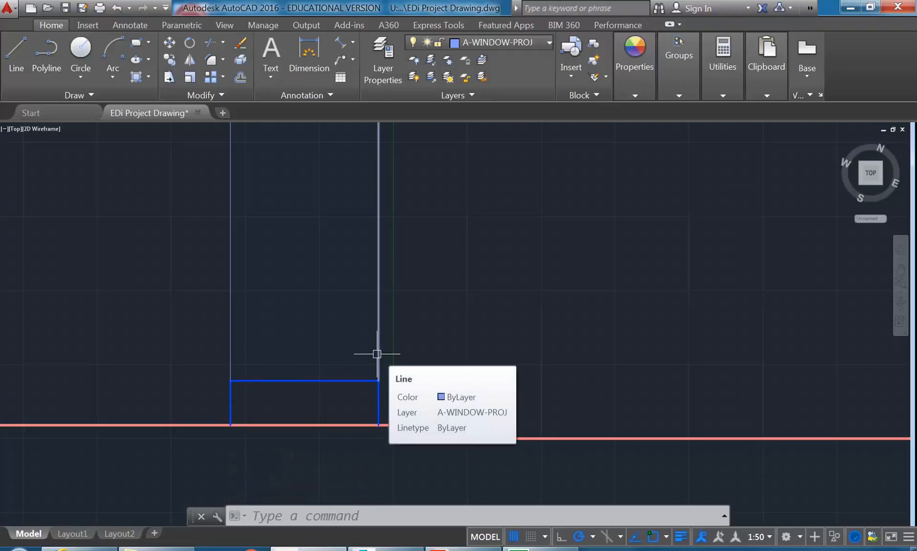
- Start the Offset command near the window's vertical projection lines and set the offset distance to 4765
{"action": "scroll", "coordinate": [272, 389], "scroll_direction": "down", "scroll_amount": 10}
{"action": "middle_click_drag", "start_coordinate": [272, 389], "coordinate": [270, 375]}
{"action": "scroll", "coordinate": [252, 363], "scroll_direction": "down", "scroll_amount": 5}
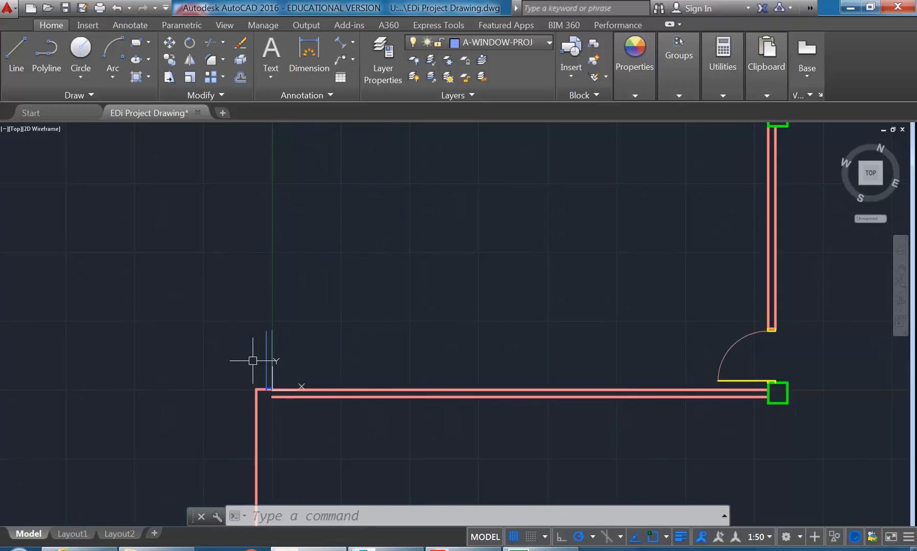
{"action": "scroll", "coordinate": [235, 431], "scroll_direction": "up", "scroll_amount": 4}
{"action": "mouse_move", "coordinate": [286, 272]}
{"action": "middle_mouse_down"}
{"action": "mouse_move", "coordinate": [279, 332]}
{"action": "mouse_move", "coordinate": [293, 311]}
{"action": "middle_mouse_up"}
{"action": "scroll", "coordinate": [280, 332], "scroll_direction": "up", "scroll_amount": 2}
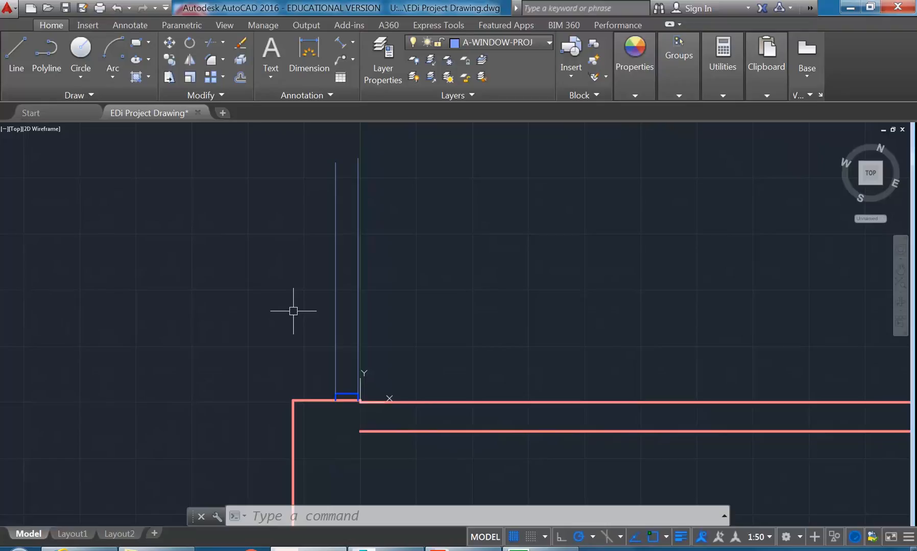
{"action": "left_click", "coordinate": [240, 78]}
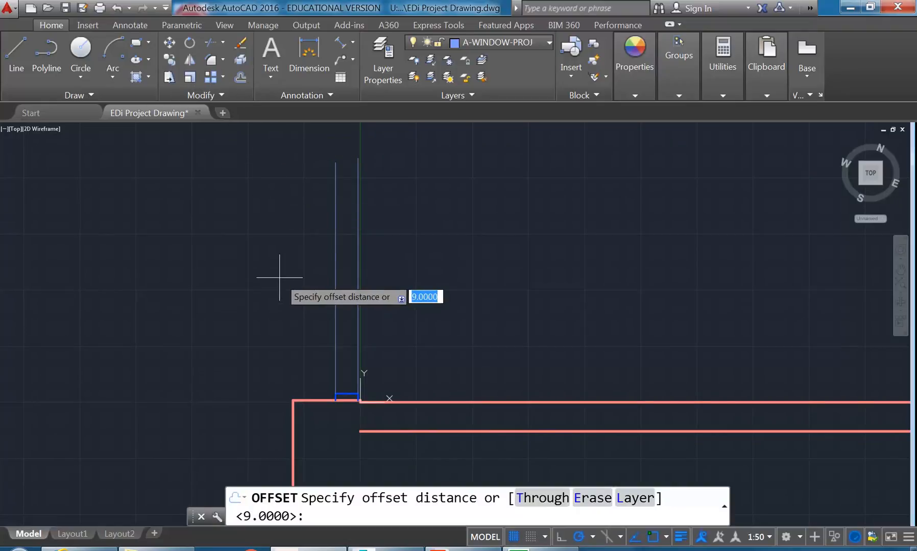
{"action": "type", "text": "4765"}
{"action": "key", "text": "Return"}
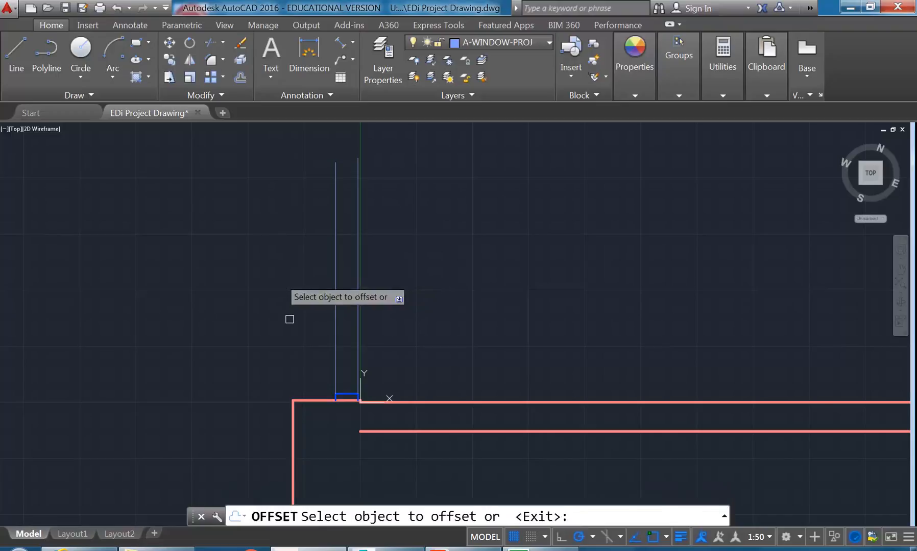
- Offset the short masonry line capping the lower-left wall end upward by 4765
{"action": "left_click", "coordinate": [308, 402]}
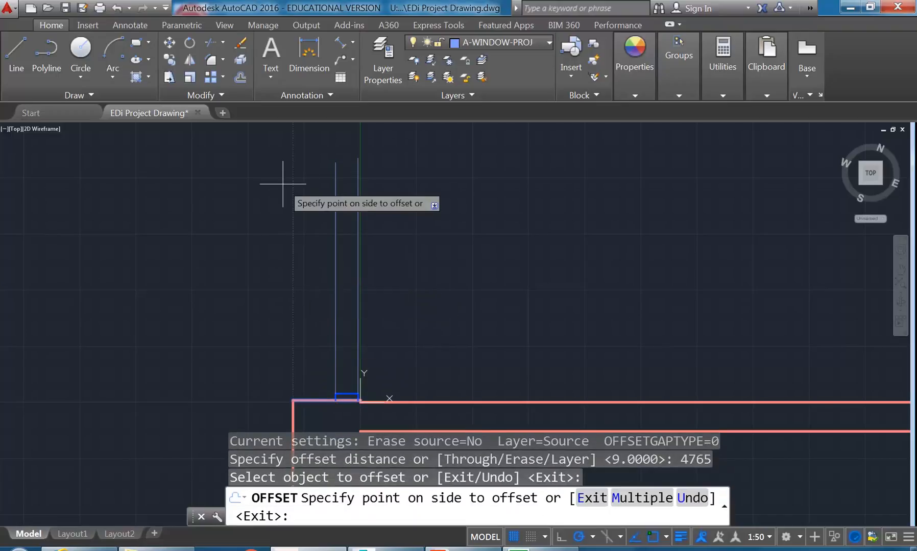
{"action": "left_click", "coordinate": [283, 184]}
{"action": "scroll", "coordinate": [283, 183], "scroll_direction": "down", "scroll_amount": 3}
{"action": "middle_click_drag", "start_coordinate": [282, 184], "coordinate": [282, 332]}
{"action": "middle_click_drag", "start_coordinate": [283, 246], "coordinate": [278, 411]}
{"action": "scroll", "coordinate": [283, 264], "scroll_direction": "up", "scroll_amount": 1}
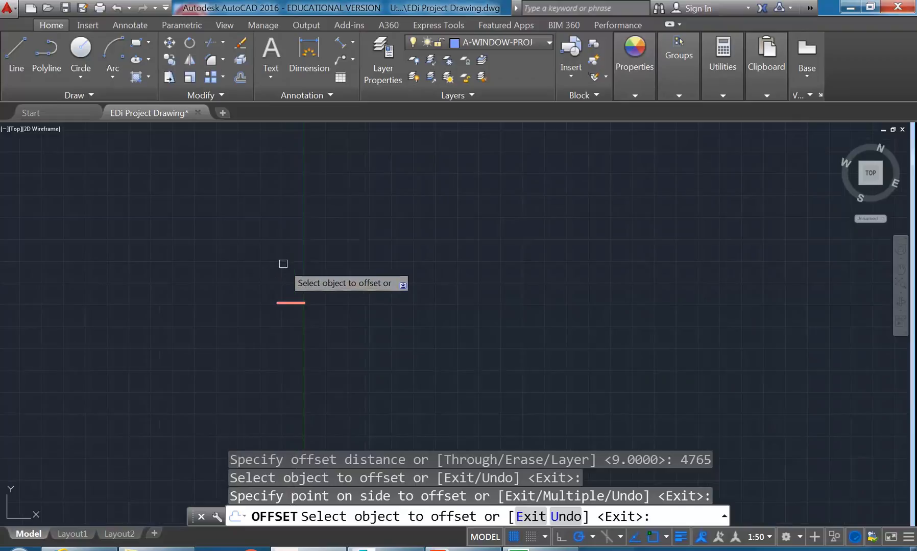
{"action": "scroll", "coordinate": [284, 264], "scroll_direction": "up", "scroll_amount": 2}
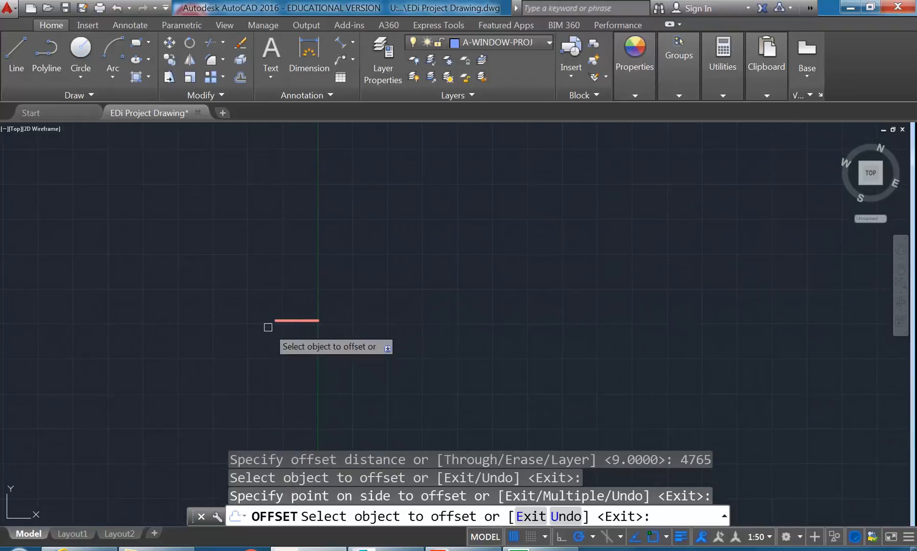
- Offset the short copied masonry line upward by 330 to form the pier's other edge
{"action": "scroll", "coordinate": [277, 307], "scroll_direction": "up", "scroll_amount": 3}
{"action": "key", "text": "Return"}
{"action": "key", "text": "Return"}
{"action": "type", "text": "330"}
{"action": "key", "text": "Return"}
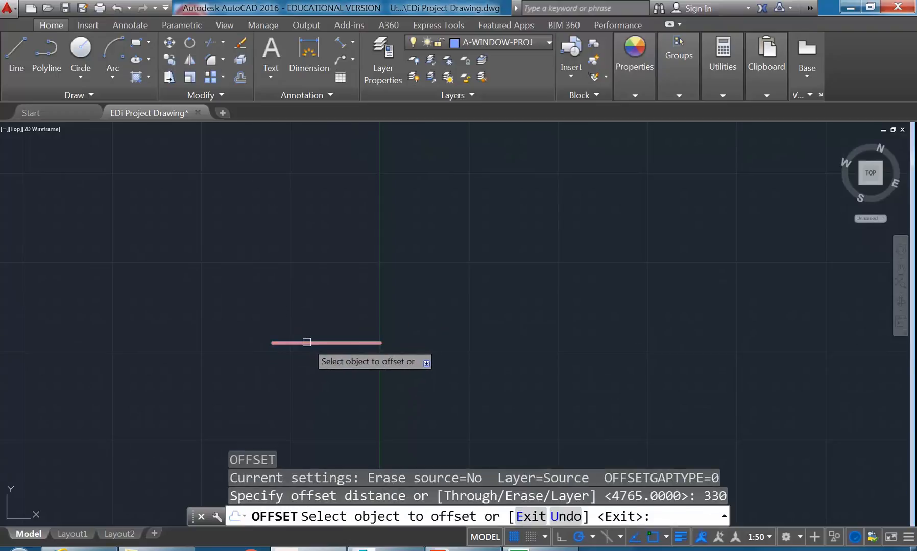
{"action": "left_click", "coordinate": [303, 343]}
{"action": "left_click", "coordinate": [308, 214]}
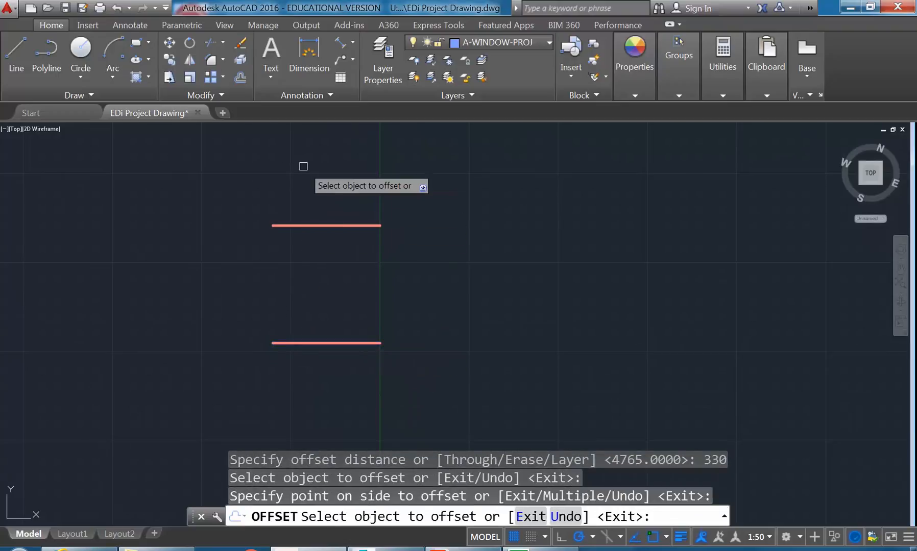
{"action": "scroll", "coordinate": [303, 166], "scroll_direction": "down", "scroll_amount": 3}
{"action": "middle_click_drag", "start_coordinate": [303, 167], "coordinate": [303, 256]}
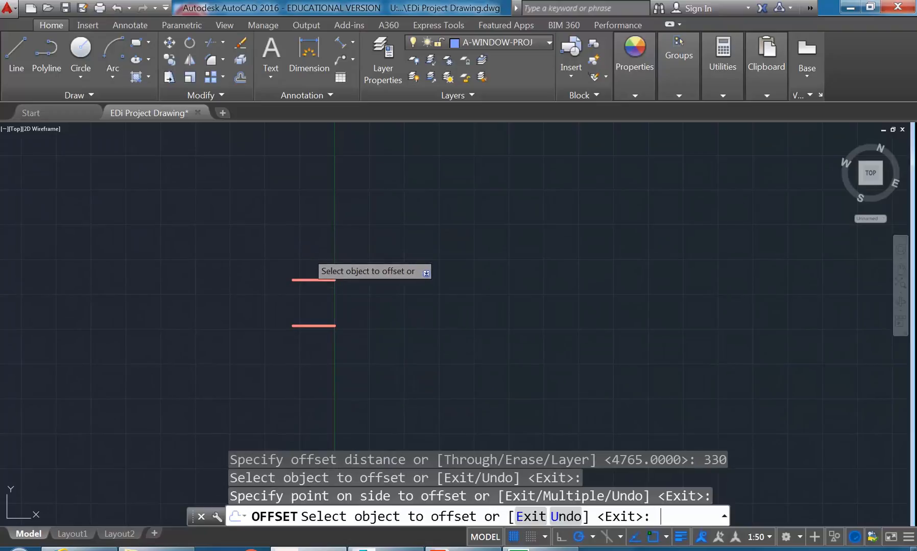
{"action": "key", "text": "Return"}
{"action": "middle_click_drag", "start_coordinate": [312, 244], "coordinate": [317, 265]}
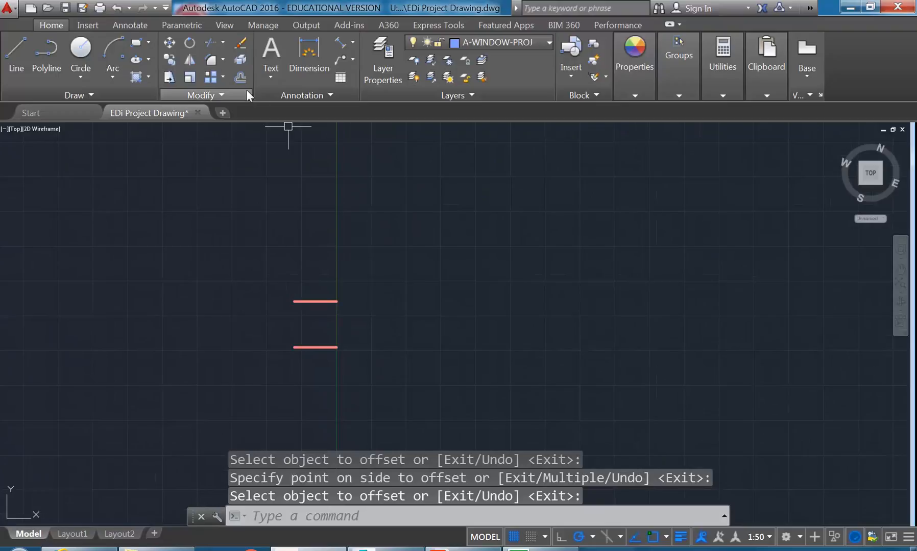
- Offset the upper edge line of the pier upward by 4030
{"action": "left_click", "coordinate": [241, 76]}
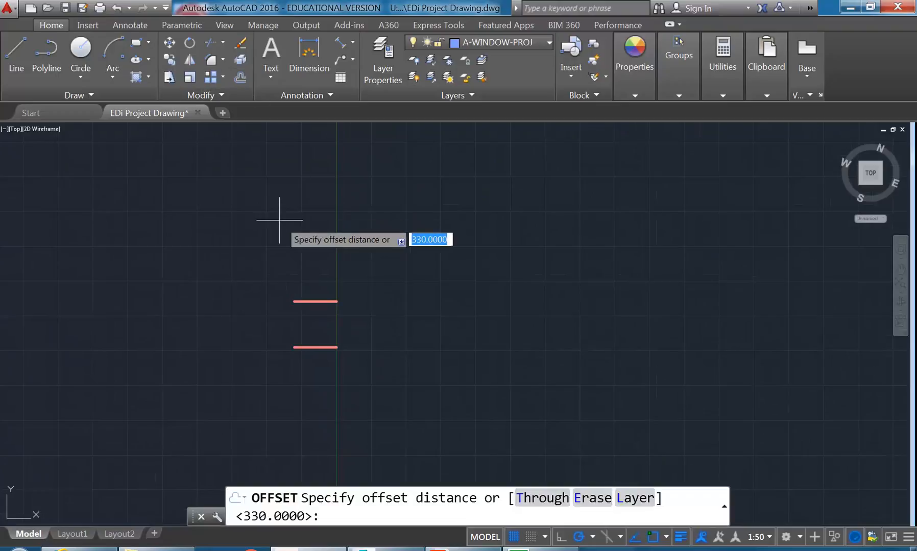
{"action": "type", "text": "403"}
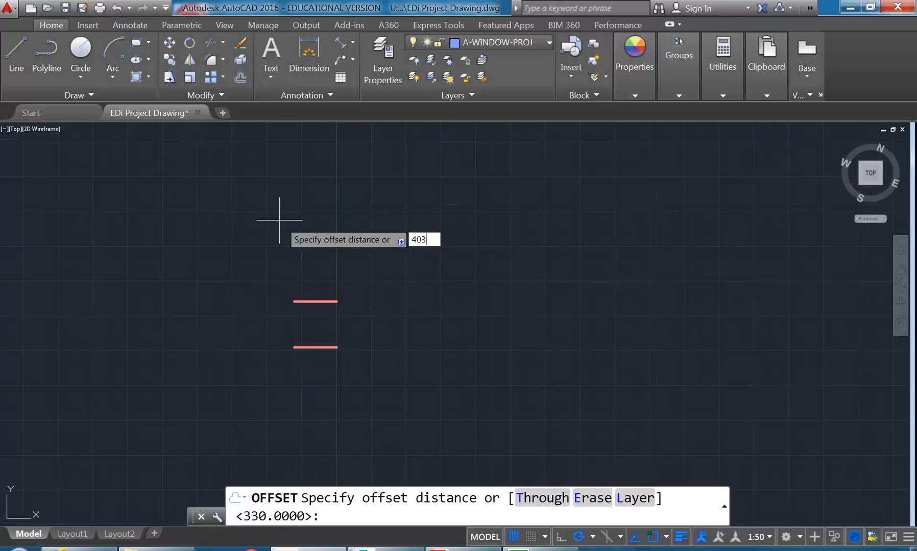
{"action": "type", "text": "0"}
{"action": "key", "text": "Return"}
{"action": "left_click", "coordinate": [307, 301]}
{"action": "left_click", "coordinate": [307, 211]}
{"action": "scroll", "coordinate": [304, 233], "scroll_direction": "down", "scroll_amount": 4}
{"action": "middle_click_drag", "start_coordinate": [305, 233], "coordinate": [304, 381]}
{"action": "key", "text": "Return"}
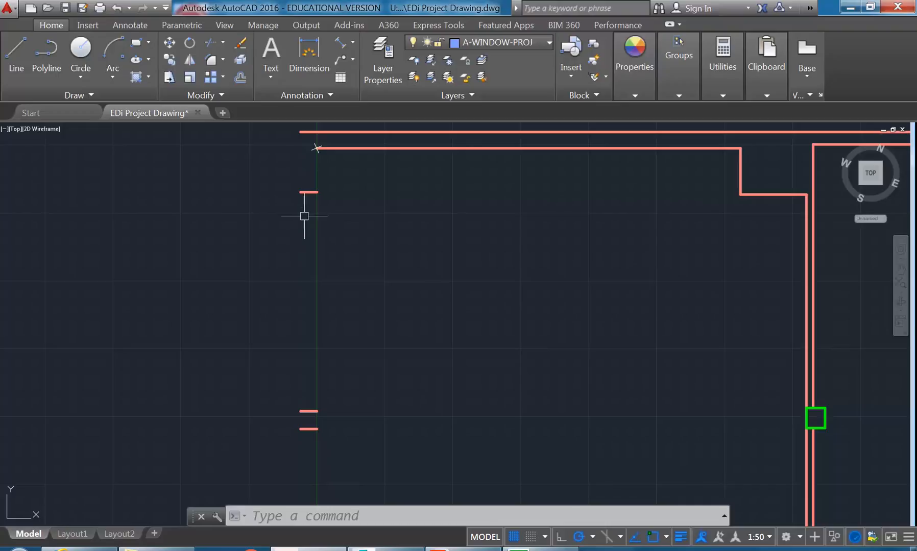
- Delete the short masonry line just below the upper-left wall end
{"action": "middle_click_drag", "start_coordinate": [304, 216], "coordinate": [320, 224]}
{"action": "left_click", "coordinate": [322, 200]}
{"action": "key", "text": "Delete"}
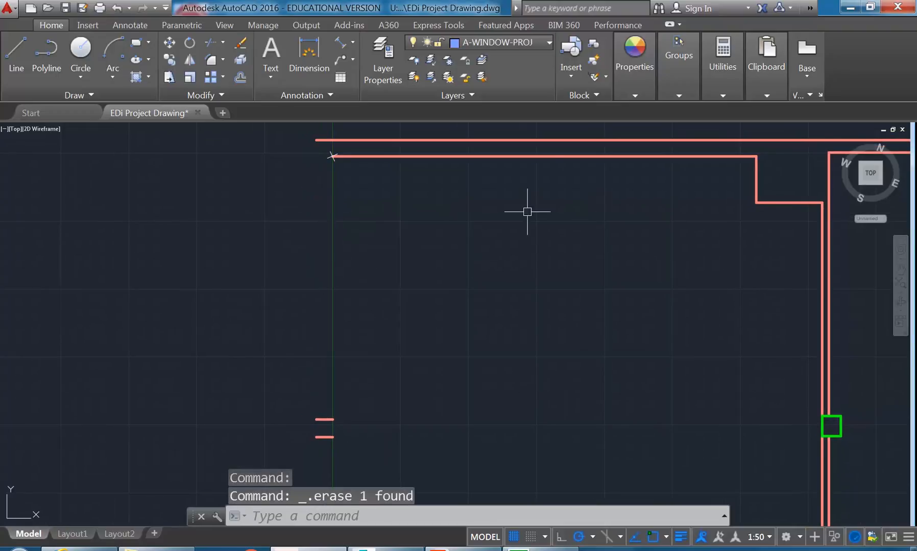
- Measure the distance from the pier's upper edge line to the left end of the top wall's inner face
{"action": "mouse_move", "coordinate": [714, 66]}
{"action": "left_click", "coordinate": [724, 117]}
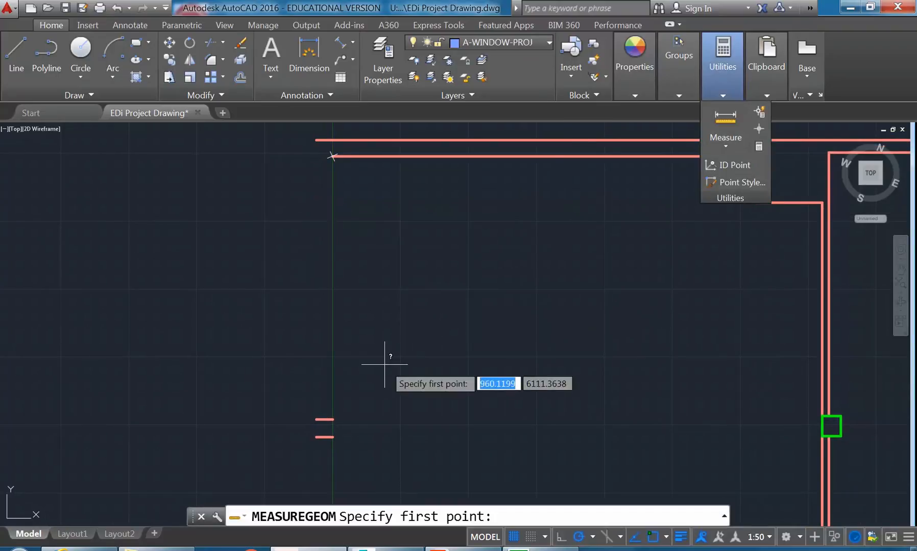
{"action": "left_click", "coordinate": [332, 419]}
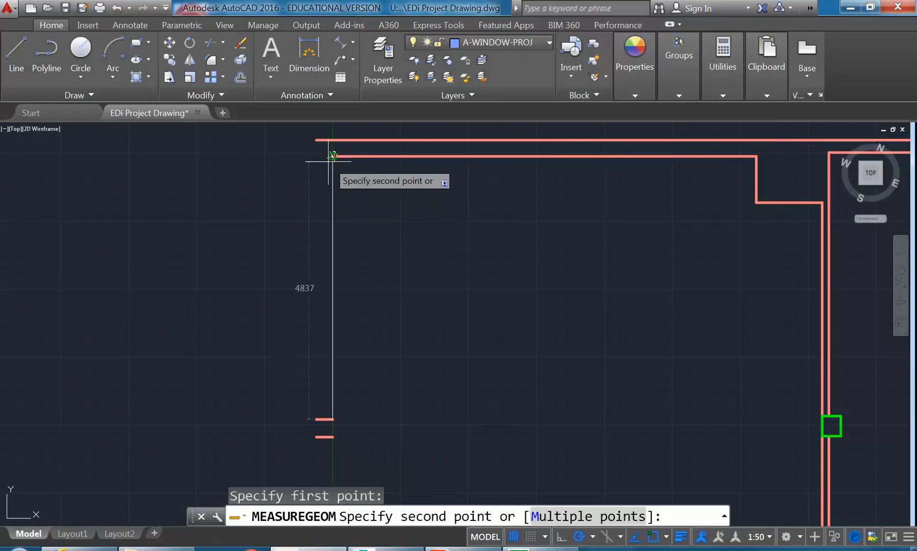
{"action": "left_click", "coordinate": [331, 156]}
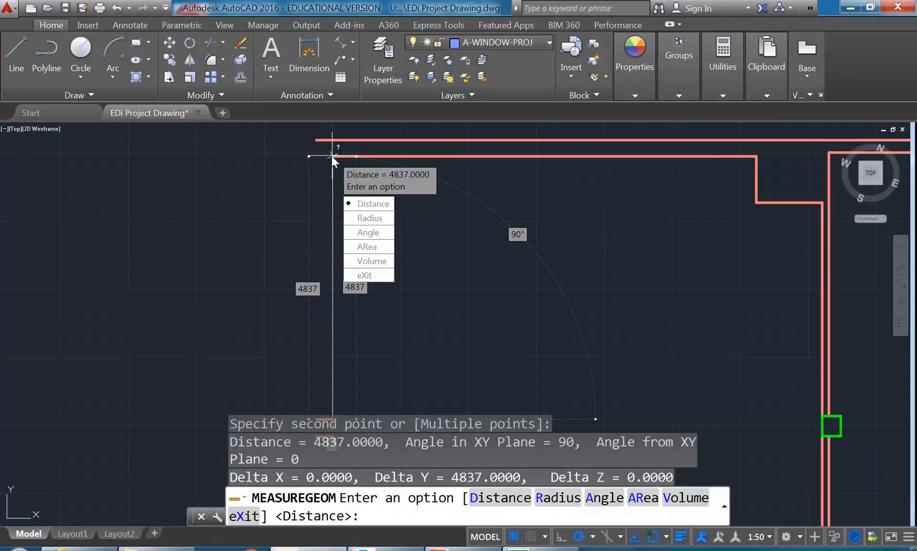
{"action": "key", "text": "Escape"}
{"action": "key", "text": "Escape"}
{"action": "key", "text": "Escape"}
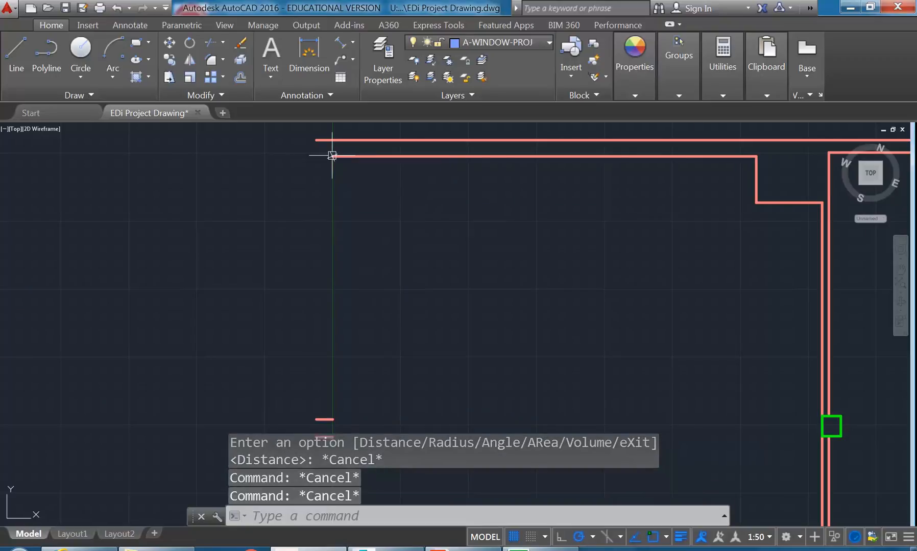
- Delete the two short masonry lines that mark the pier between the lower and upper walls
{"action": "scroll", "coordinate": [278, 273], "scroll_direction": "down", "scroll_amount": 2}
{"action": "middle_click_drag", "start_coordinate": [278, 273], "coordinate": [294, 146]}
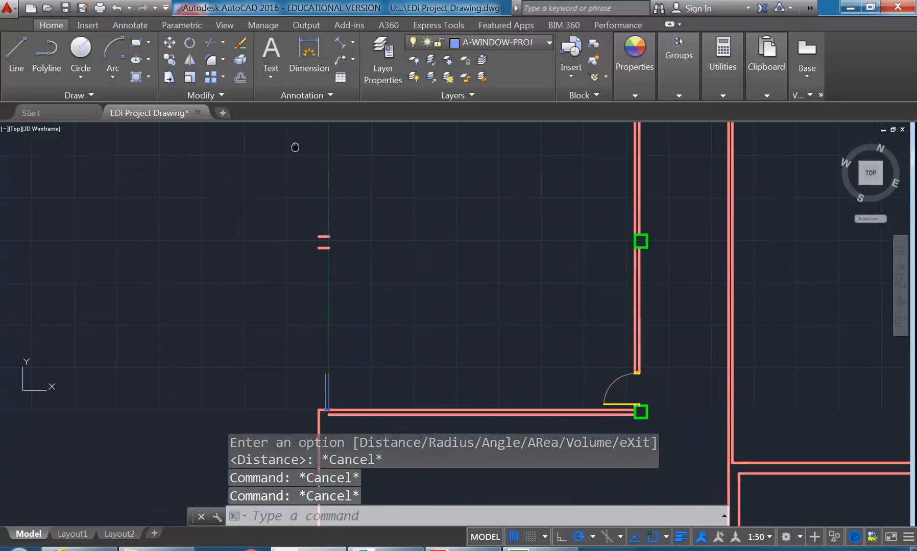
{"action": "mouse_move", "coordinate": [289, 182]}
{"action": "middle_mouse_down"}
{"action": "mouse_move", "coordinate": [272, 340]}
{"action": "mouse_move", "coordinate": [274, 321]}
{"action": "middle_mouse_up"}
{"action": "scroll", "coordinate": [274, 295], "scroll_direction": "up", "scroll_amount": 2}
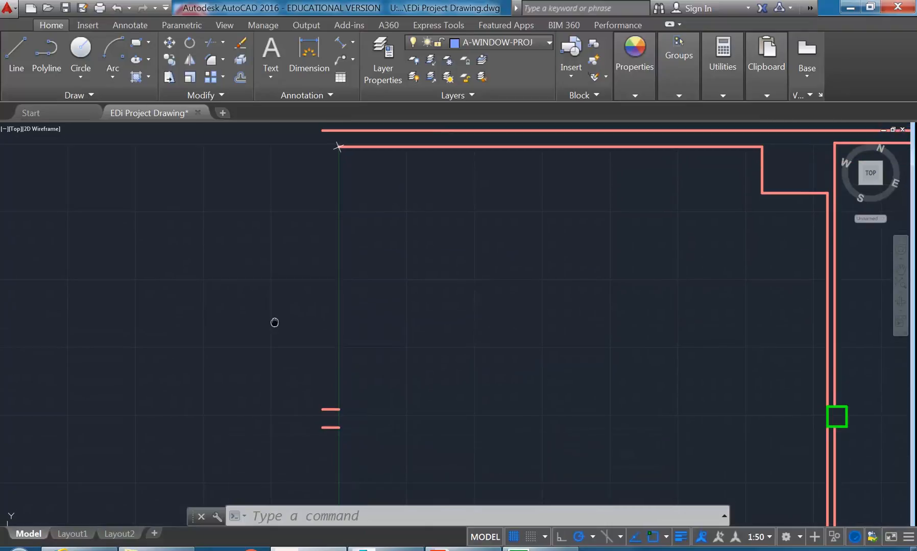
{"action": "scroll", "coordinate": [275, 322], "scroll_direction": "down", "scroll_amount": 3}
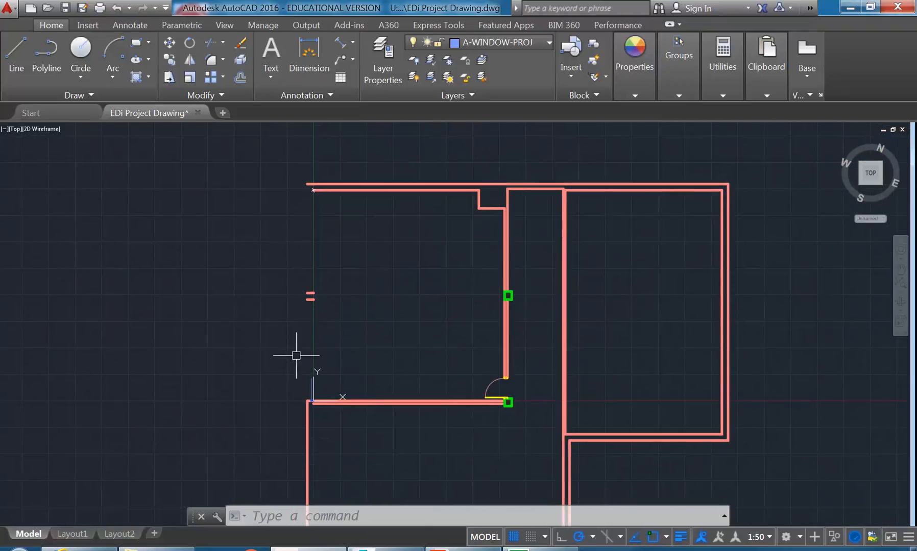
{"action": "scroll", "coordinate": [296, 352], "scroll_direction": "up", "scroll_amount": 2}
{"action": "left_click", "coordinate": [318, 273]}
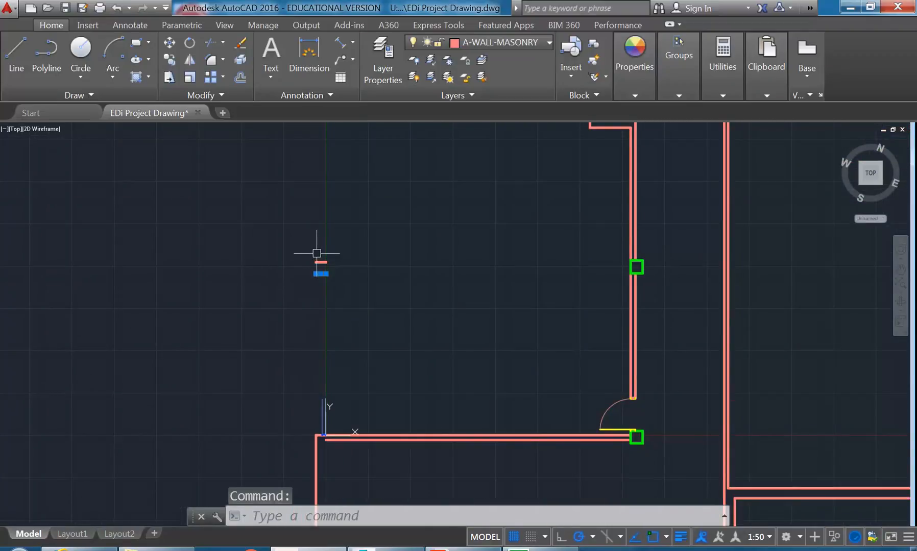
{"action": "mouse_move", "coordinate": [317, 263]}
{"action": "middle_click_drag", "start_coordinate": [274, 346], "coordinate": [280, 315]}
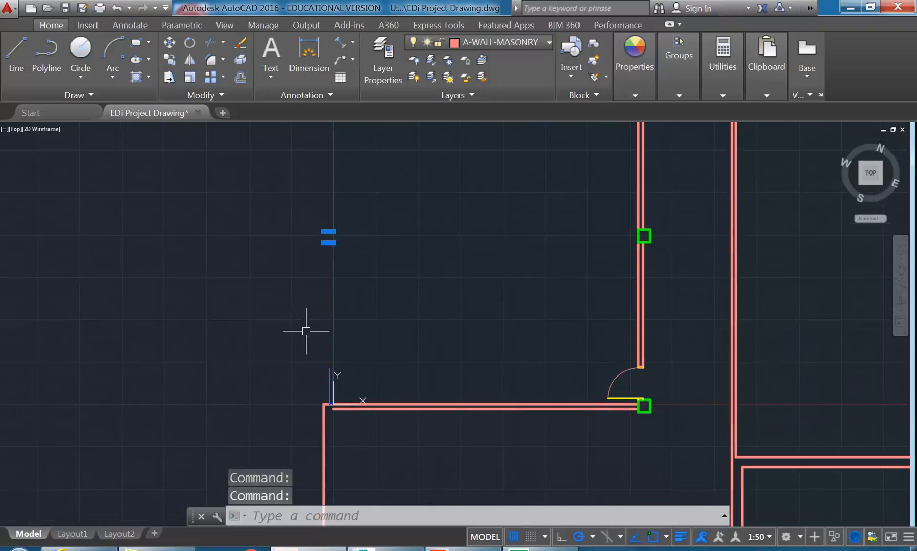
{"action": "key", "text": "Delete"}
- Offset the short masonry line at the lower-left wall end upward by 4700
{"action": "middle_click_drag", "start_coordinate": [301, 372], "coordinate": [305, 322]}
{"action": "scroll", "coordinate": [304, 322], "scroll_direction": "up", "scroll_amount": 6}
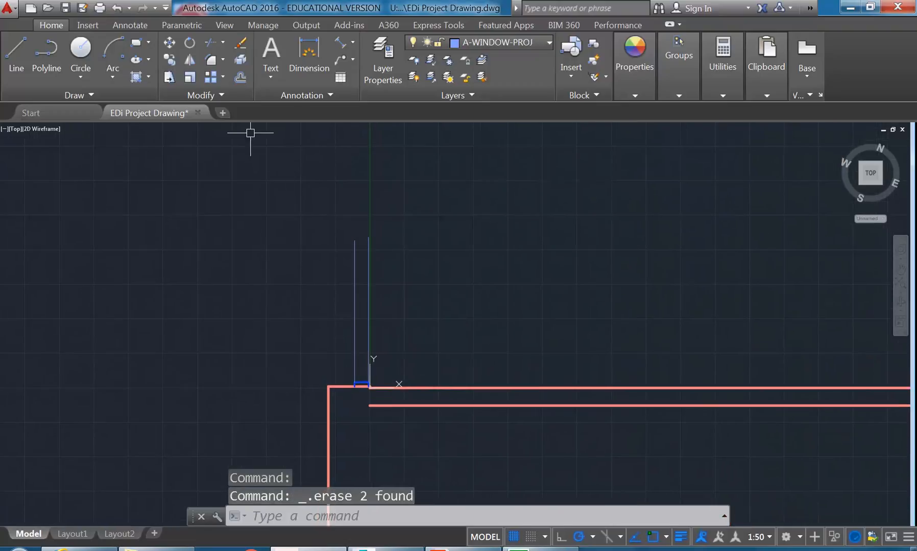
{"action": "left_click", "coordinate": [240, 77]}
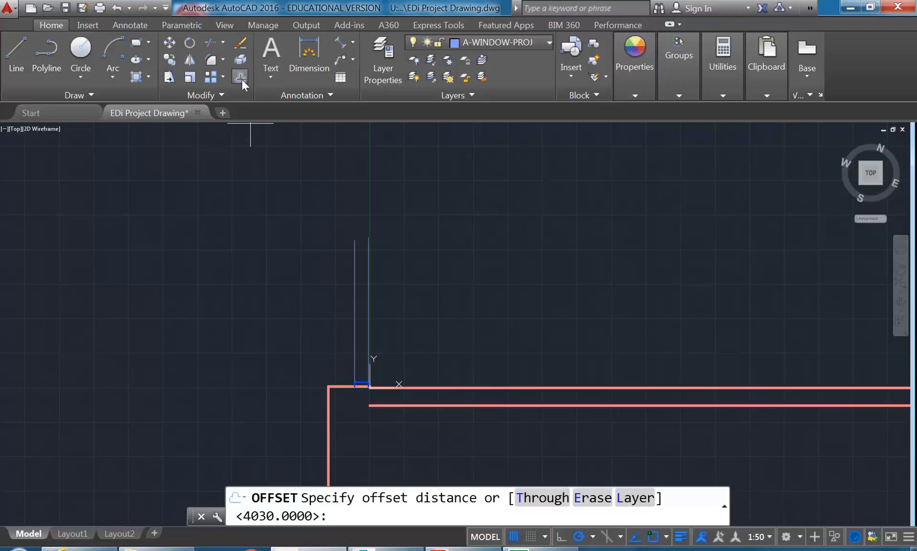
{"action": "scroll", "coordinate": [303, 311], "scroll_direction": "down", "scroll_amount": 4}
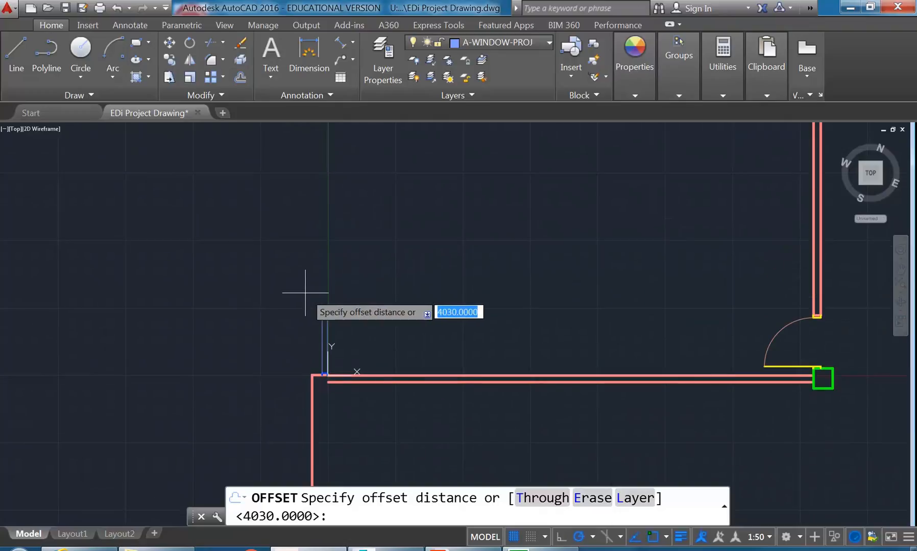
{"action": "type", "text": "4700"}
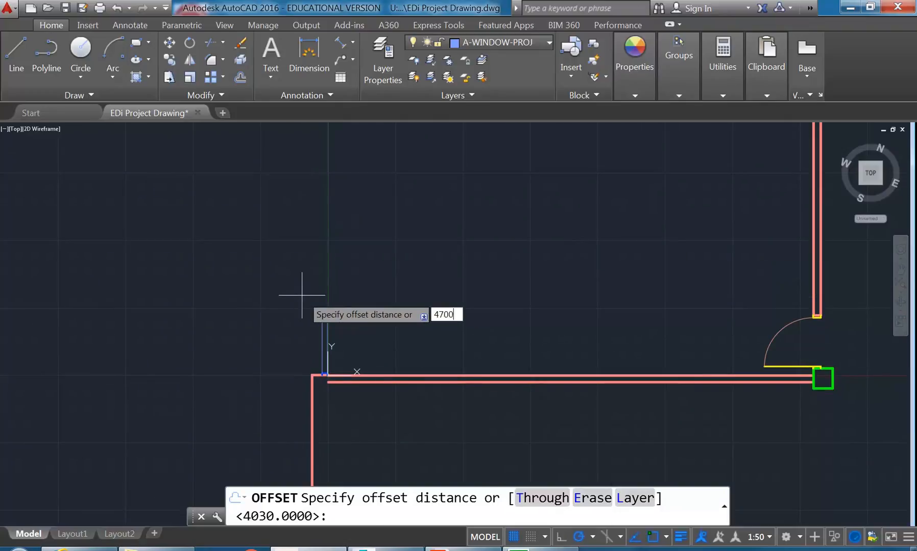
{"action": "key", "text": "Return"}
{"action": "scroll", "coordinate": [320, 367], "scroll_direction": "up", "scroll_amount": 4}
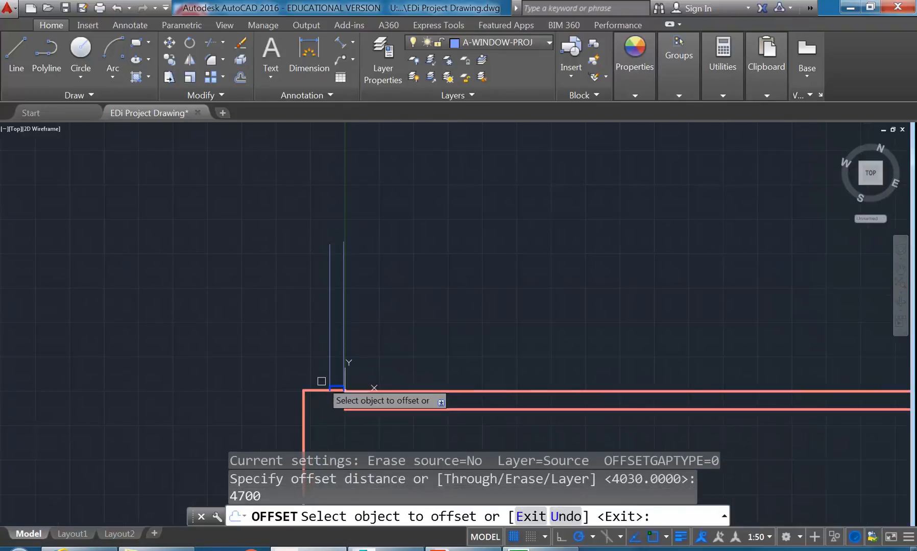
{"action": "left_click", "coordinate": [320, 388]}
{"action": "scroll", "coordinate": [310, 274], "scroll_direction": "down", "scroll_amount": 4}
{"action": "middle_click_drag", "start_coordinate": [311, 255], "coordinate": [313, 322]}
{"action": "left_click", "coordinate": [300, 195]}
{"action": "scroll", "coordinate": [301, 190], "scroll_direction": "down", "scroll_amount": 2}
{"action": "middle_click_drag", "start_coordinate": [300, 190], "coordinate": [305, 327]}
{"action": "key", "text": "Return"}
- Offset the short line partway up the wall opening upward by 340 to mark the pier
{"action": "key", "text": "Return"}
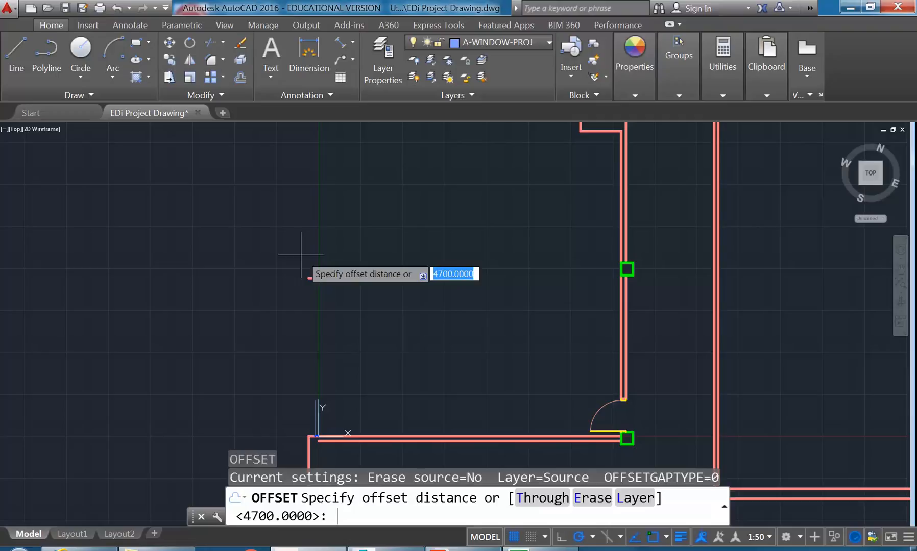
{"action": "type", "text": "340"}
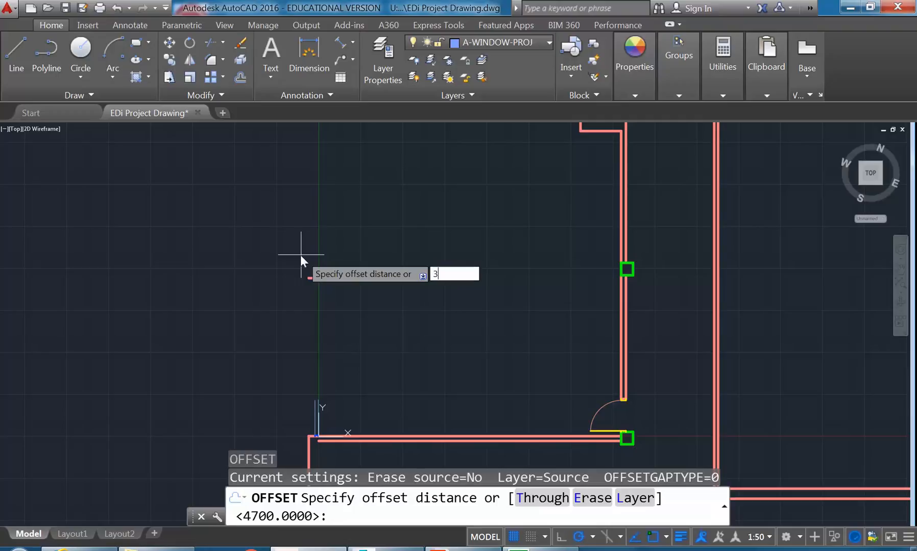
{"action": "key", "text": "Return"}
{"action": "left_click", "coordinate": [312, 276]}
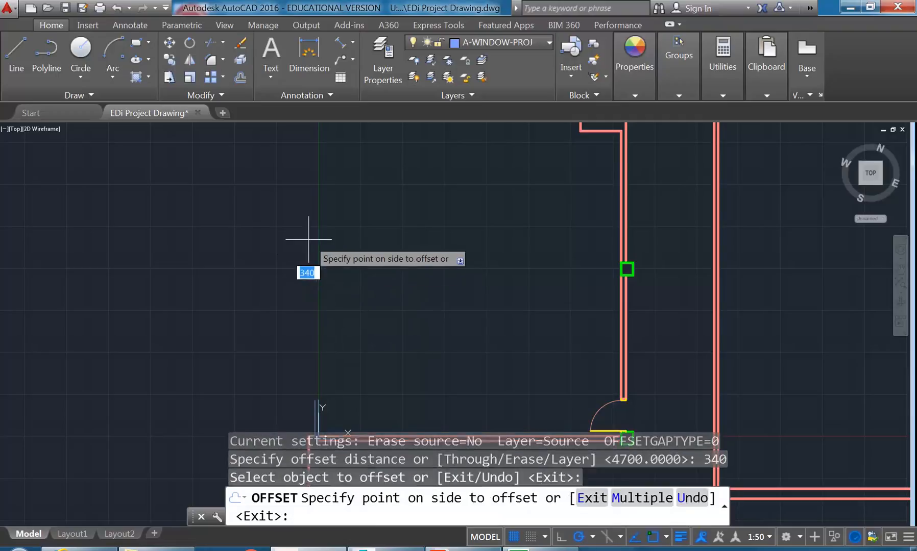
{"action": "left_click", "coordinate": [300, 225]}
{"action": "scroll", "coordinate": [305, 250], "scroll_direction": "up", "scroll_amount": 2}
{"action": "key", "text": "Return"}
- Offset the pier's upper edge line upward by 4700
{"action": "key", "text": "Return"}
{"action": "type", "text": "4700"}
{"action": "key", "text": "Return"}
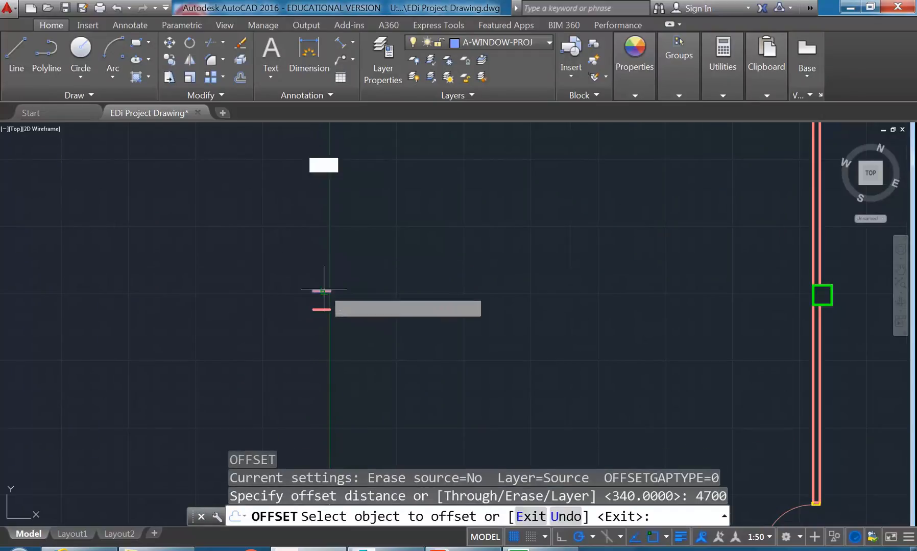
{"action": "left_click", "coordinate": [323, 291]}
{"action": "left_click", "coordinate": [306, 204]}
{"action": "scroll", "coordinate": [299, 181], "scroll_direction": "down", "scroll_amount": 4}
{"action": "middle_click_drag", "start_coordinate": [299, 134], "coordinate": [298, 237]}
{"action": "scroll", "coordinate": [298, 235], "scroll_direction": "up", "scroll_amount": 2}
{"action": "key", "text": "Return"}
- Measure the gap between the topmost short masonry line and the left end of the top wall's inner face
{"action": "scroll", "coordinate": [301, 204], "scroll_direction": "up", "scroll_amount": 5}
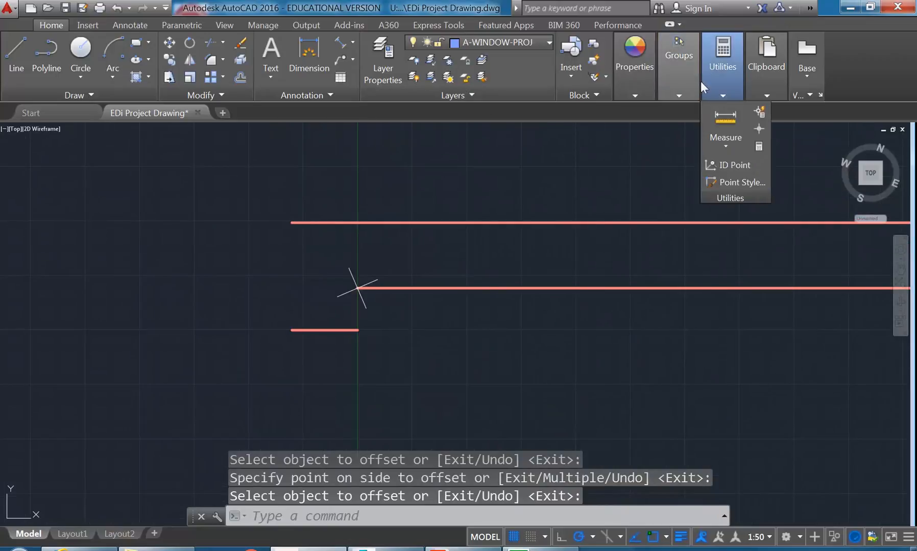
{"action": "mouse_move", "coordinate": [720, 65]}
{"action": "left_click", "coordinate": [722, 118]}
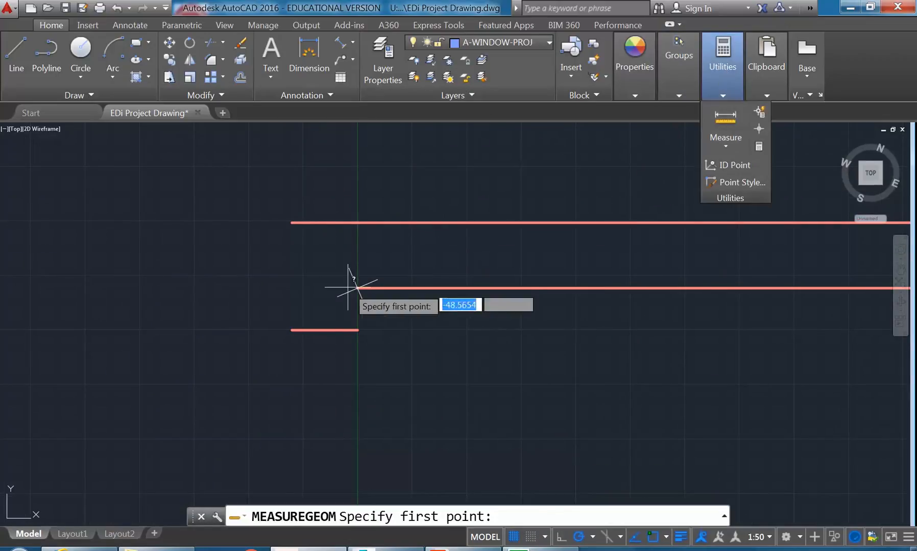
{"action": "left_click", "coordinate": [357, 288]}
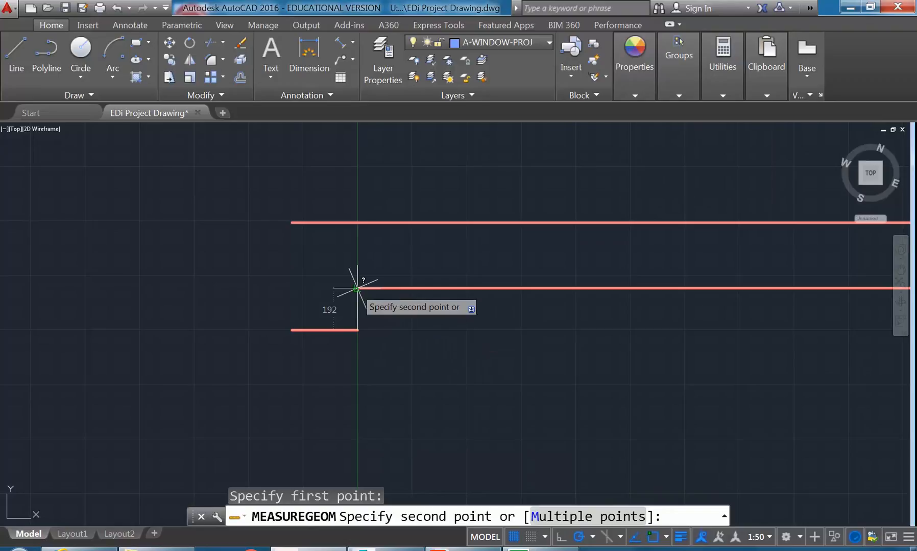
{"action": "left_click", "coordinate": [357, 288]}
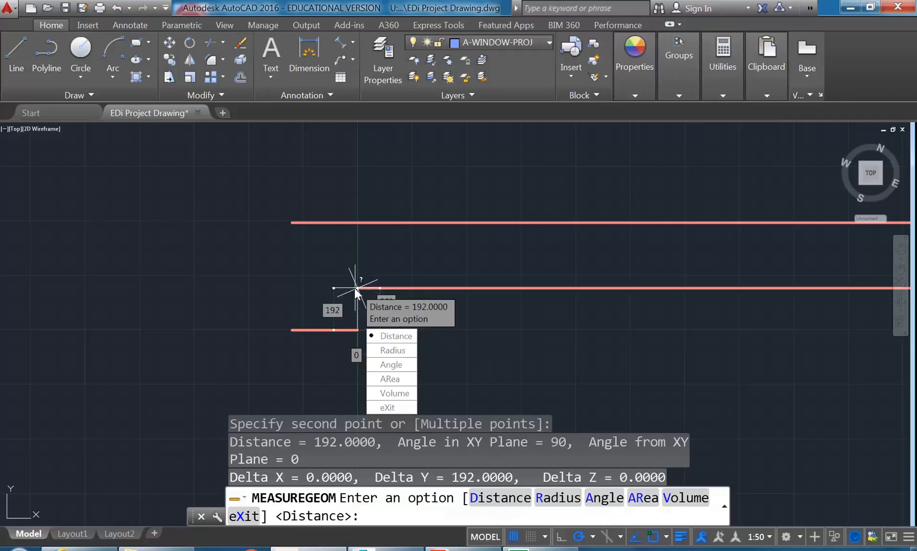
{"action": "key", "text": "Escape"}
{"action": "key", "text": "Escape"}
{"action": "key", "text": "Escape"}
{"action": "key", "text": "Escape"}
{"action": "scroll", "coordinate": [397, 335], "scroll_direction": "down", "scroll_amount": 6}
{"action": "scroll", "coordinate": [352, 369], "scroll_direction": "up", "scroll_amount": 4}
{"action": "scroll", "coordinate": [363, 392], "scroll_direction": "up", "scroll_amount": 8}
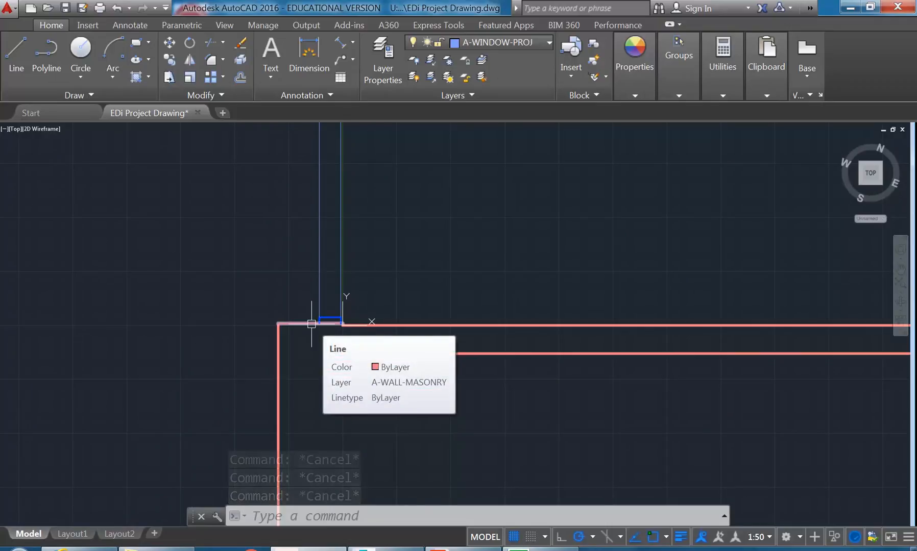
{"action": "scroll", "coordinate": [293, 308], "scroll_direction": "up", "scroll_amount": 4}
{"action": "scroll", "coordinate": [263, 359], "scroll_direction": "up", "scroll_amount": 2}
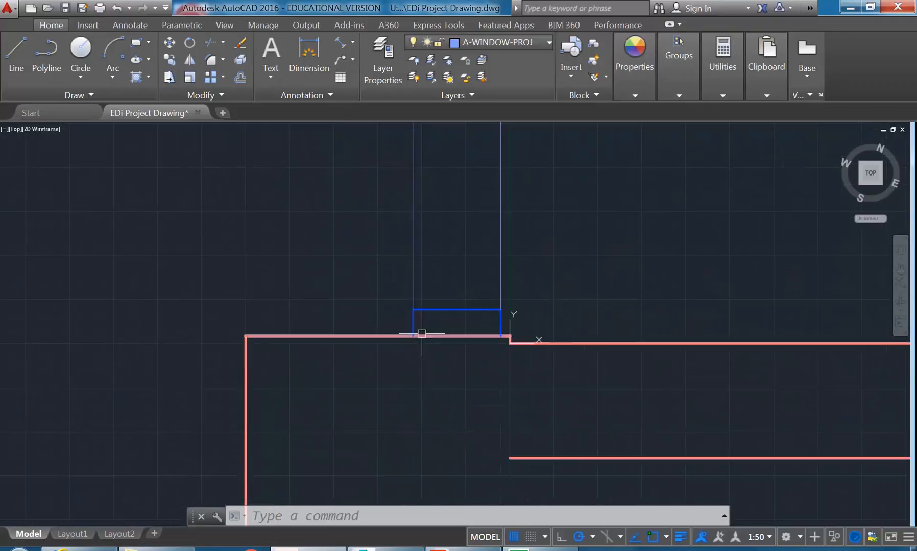
- Stretch the lower-left wall corner, the window lines and the short masonry lines up the left wall upward by 21
{"action": "scroll", "coordinate": [511, 340], "scroll_direction": "up", "scroll_amount": 2}
{"action": "middle_click_drag", "start_coordinate": [517, 300], "coordinate": [522, 328]}
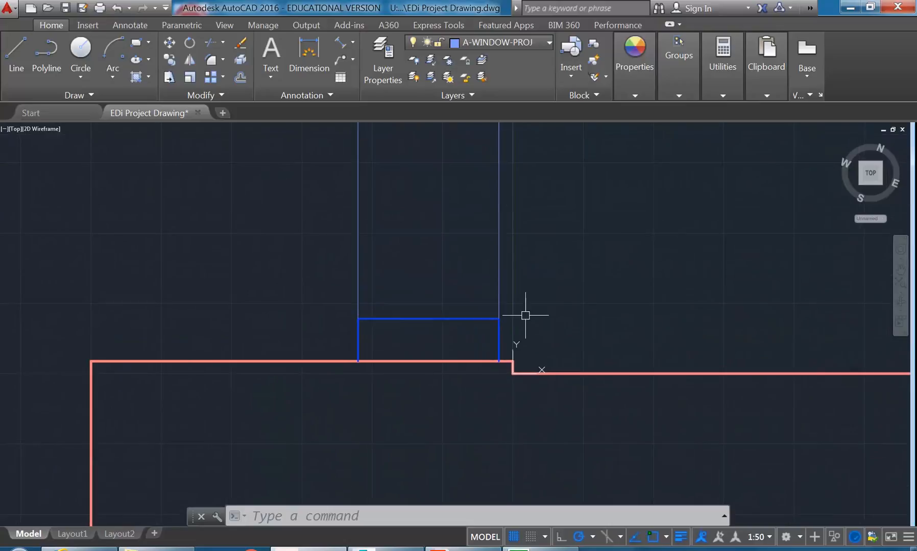
{"action": "left_click", "coordinate": [169, 76]}
{"action": "scroll", "coordinate": [516, 348], "scroll_direction": "up", "scroll_amount": 4}
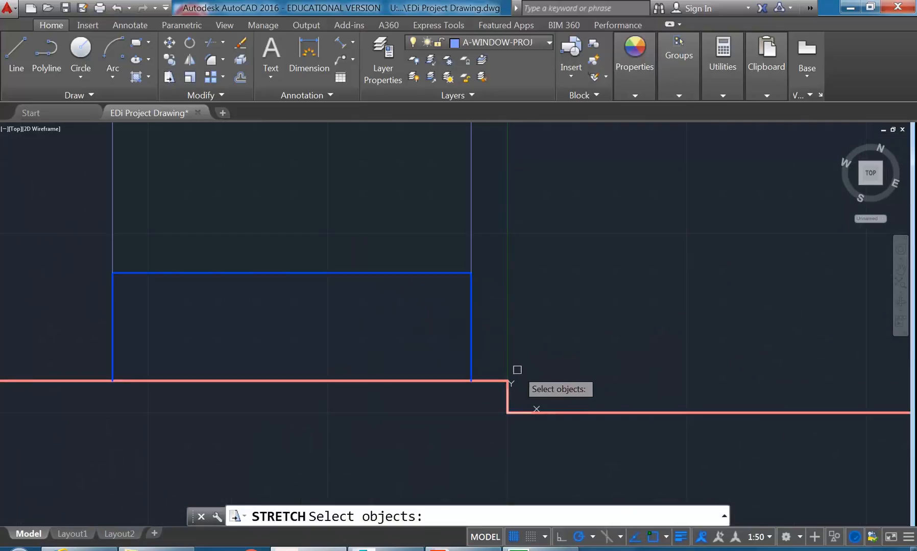
{"action": "left_click", "coordinate": [533, 401]}
{"action": "scroll", "coordinate": [397, 203], "scroll_direction": "down", "scroll_amount": 13}
{"action": "middle_click_drag", "start_coordinate": [397, 203], "coordinate": [414, 379]}
{"action": "scroll", "coordinate": [406, 289], "scroll_direction": "down", "scroll_amount": 6}
{"action": "mouse_move", "coordinate": [405, 289]}
{"action": "middle_mouse_down"}
{"action": "mouse_move", "coordinate": [396, 349]}
{"action": "mouse_move", "coordinate": [367, 341]}
{"action": "middle_mouse_up"}
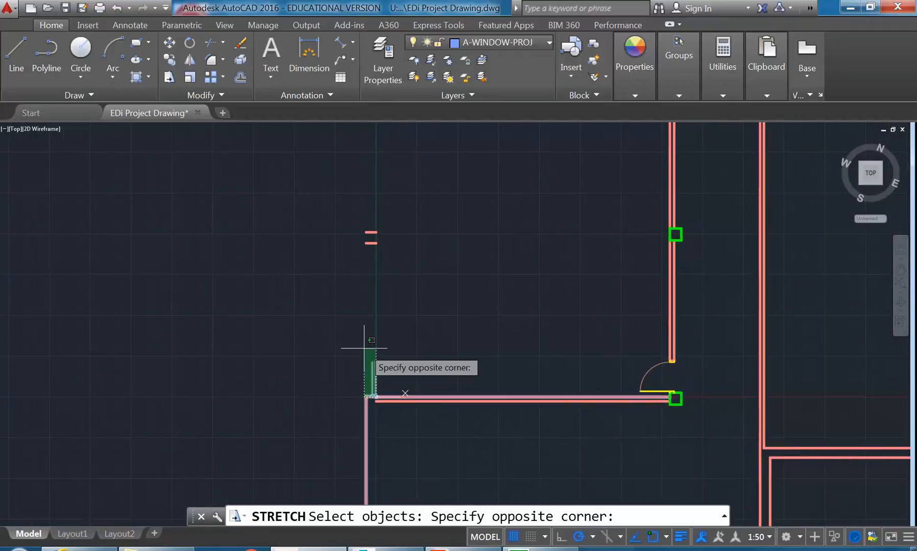
{"action": "scroll", "coordinate": [306, 286], "scroll_direction": "down", "scroll_amount": 2}
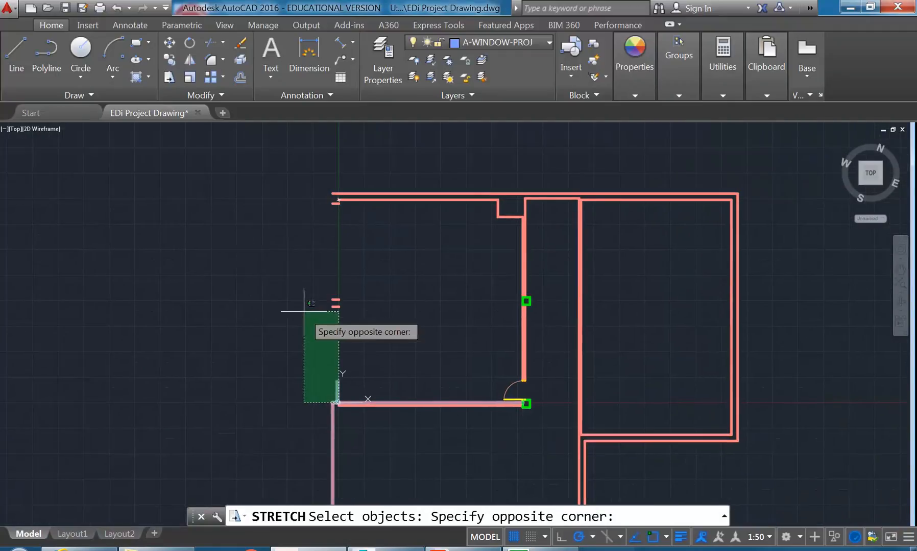
{"action": "left_click", "coordinate": [300, 203]}
{"action": "key", "text": "Return"}
{"action": "left_click", "coordinate": [265, 357]}
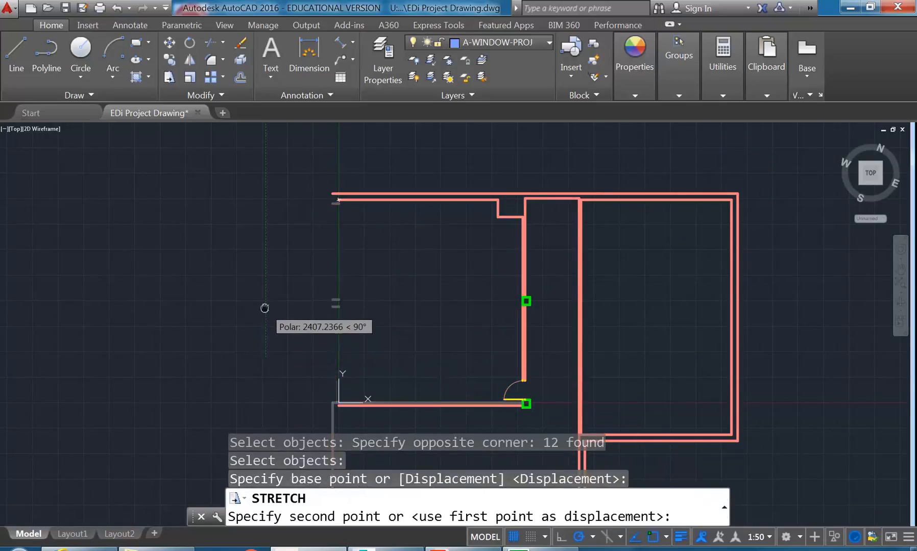
{"action": "middle_click_drag", "start_coordinate": [266, 307], "coordinate": [264, 285]}
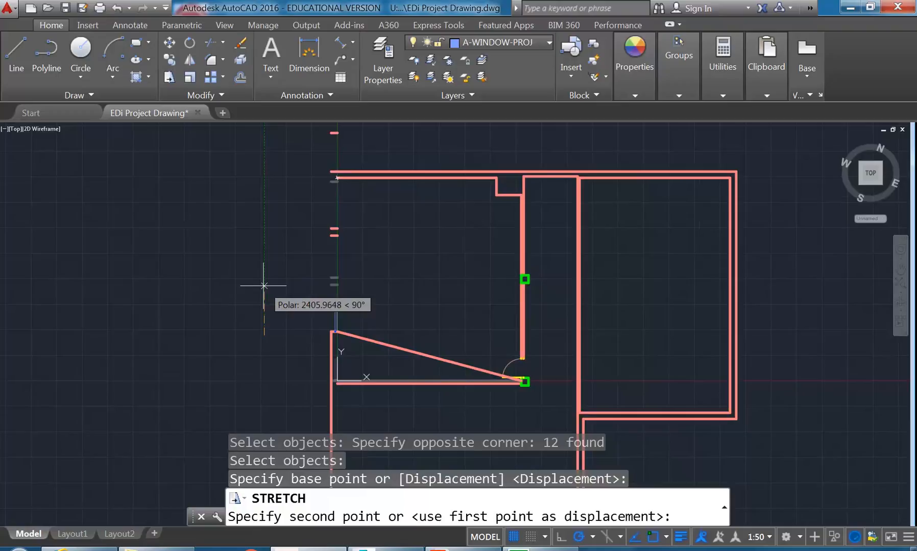
{"action": "type", "text": "21"}
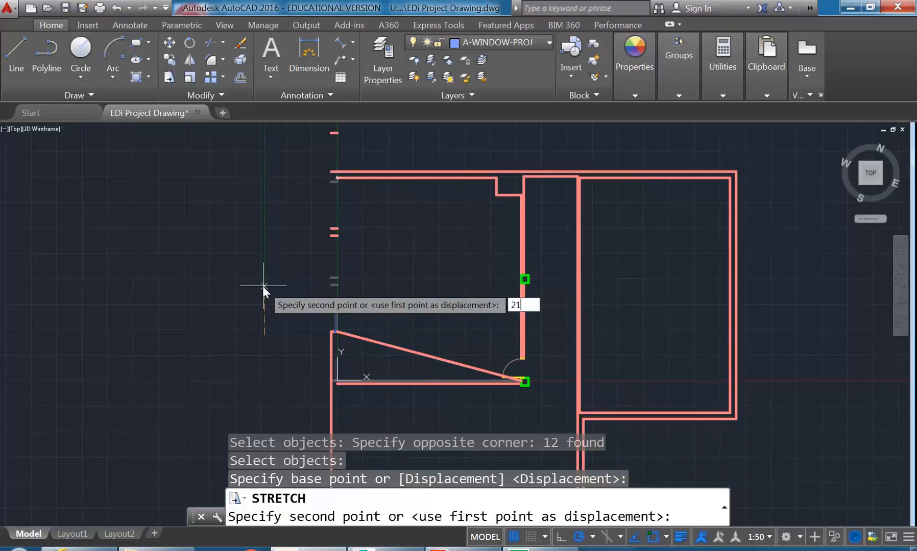
{"action": "key", "text": "Return"}
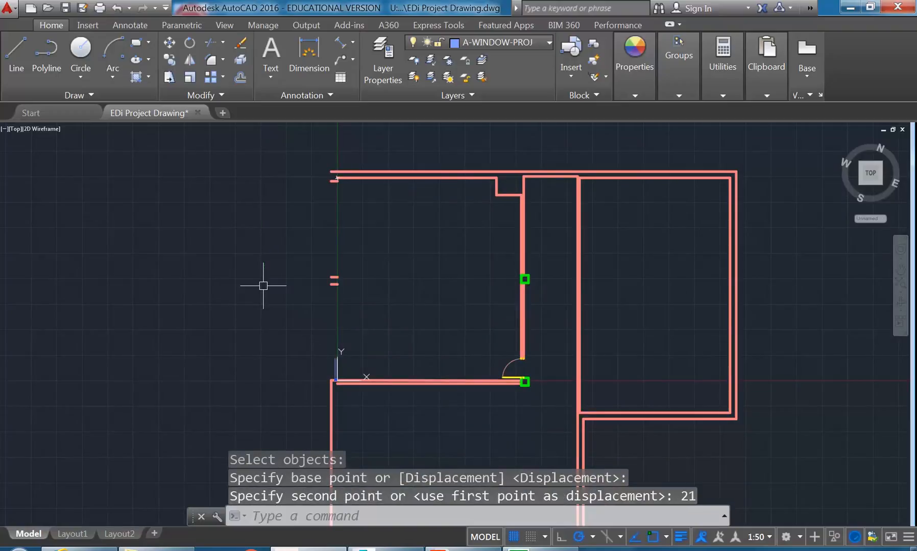
- Measure from the horizontal wall's right end at the green column to the window frame's lower corner at the left wall
{"action": "scroll", "coordinate": [337, 387], "scroll_direction": "up", "scroll_amount": 6}
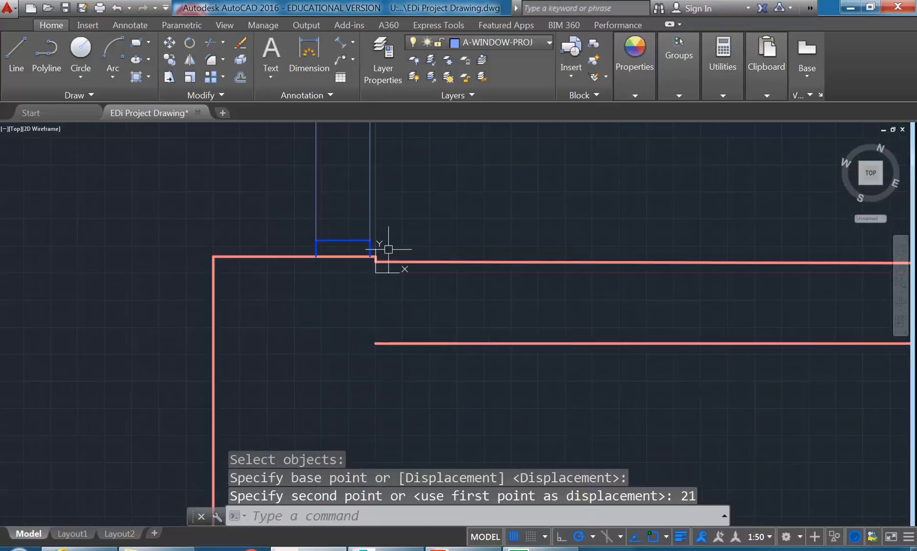
{"action": "left_click", "coordinate": [388, 262]}
{"action": "scroll", "coordinate": [389, 335], "scroll_direction": "down", "scroll_amount": 6}
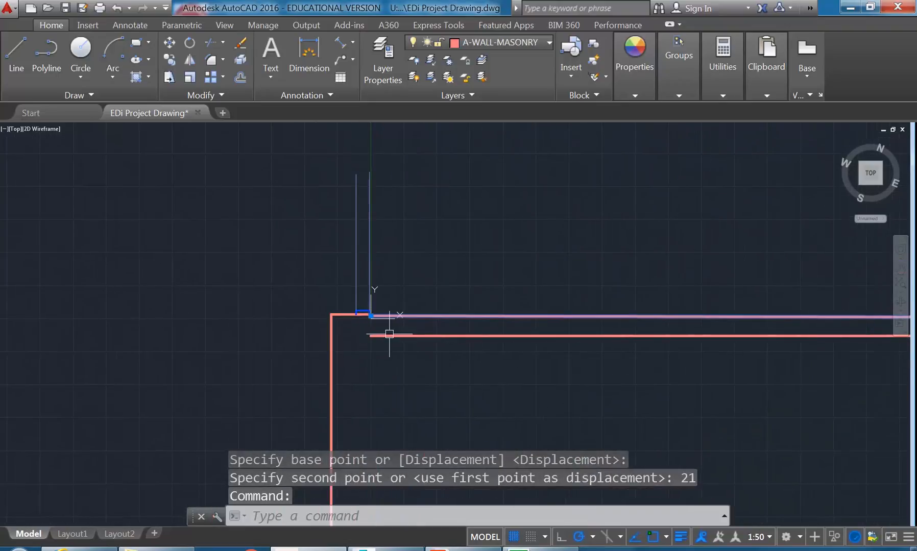
{"action": "scroll", "coordinate": [389, 335], "scroll_direction": "down", "scroll_amount": 4}
{"action": "middle_click_drag", "start_coordinate": [388, 336], "coordinate": [327, 341]}
{"action": "middle_click_drag", "start_coordinate": [539, 365], "coordinate": [529, 364]}
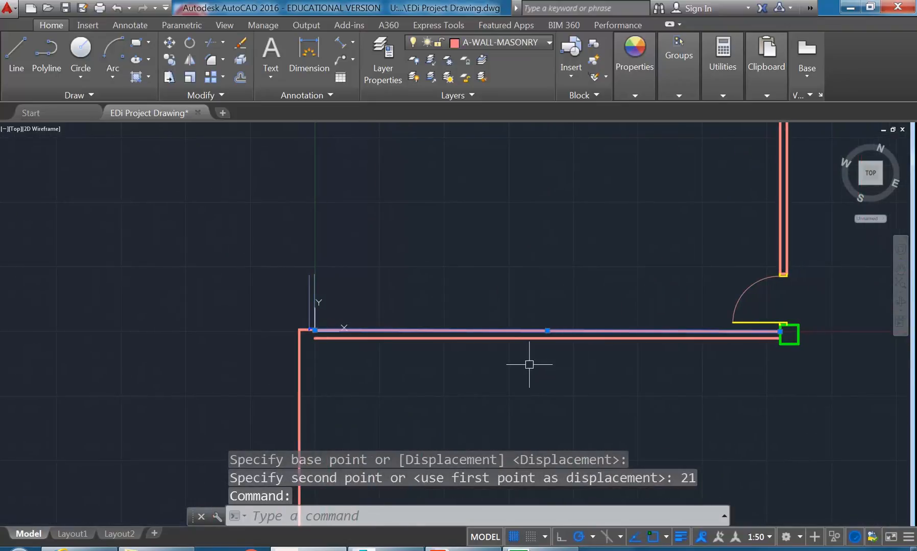
{"action": "key", "text": "Escape"}
{"action": "type", "text": "di"}
{"action": "key", "text": "Return"}
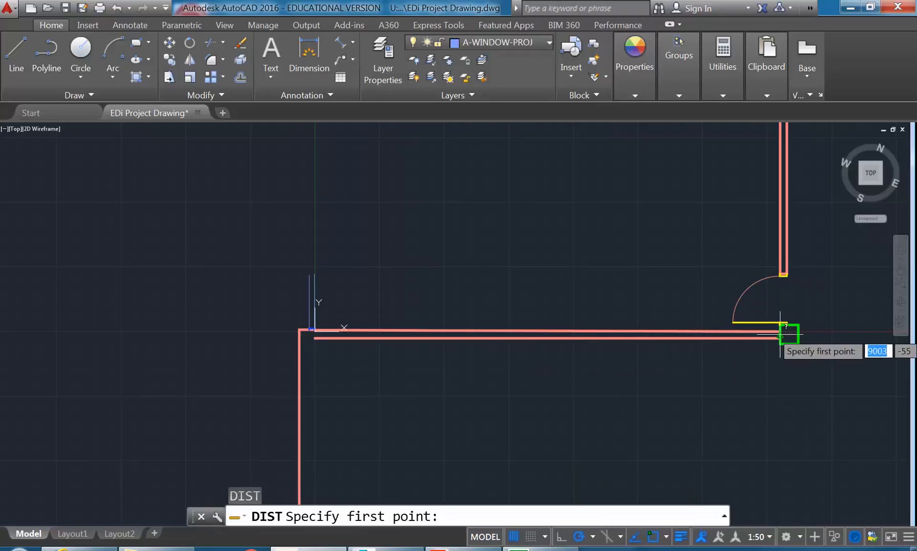
{"action": "left_click", "coordinate": [780, 335]}
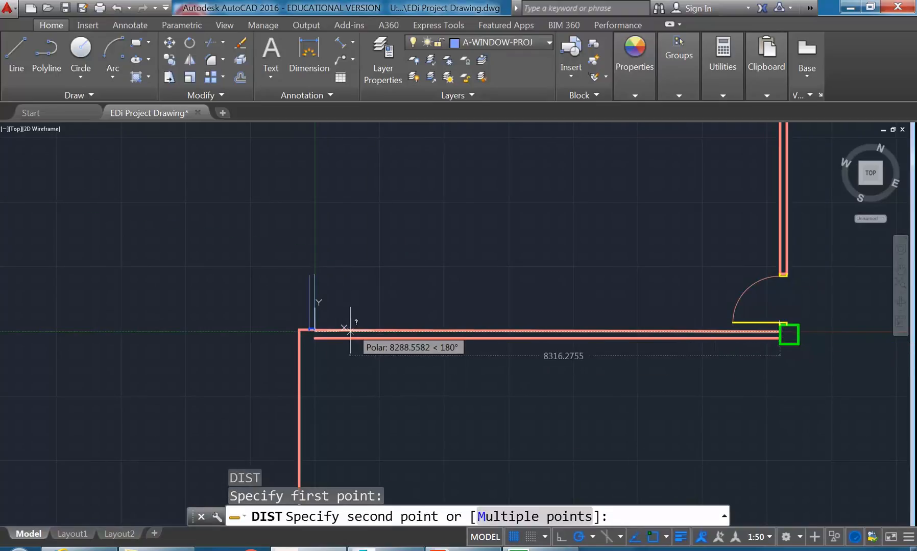
{"action": "scroll", "coordinate": [314, 331], "scroll_direction": "up", "scroll_amount": 10}
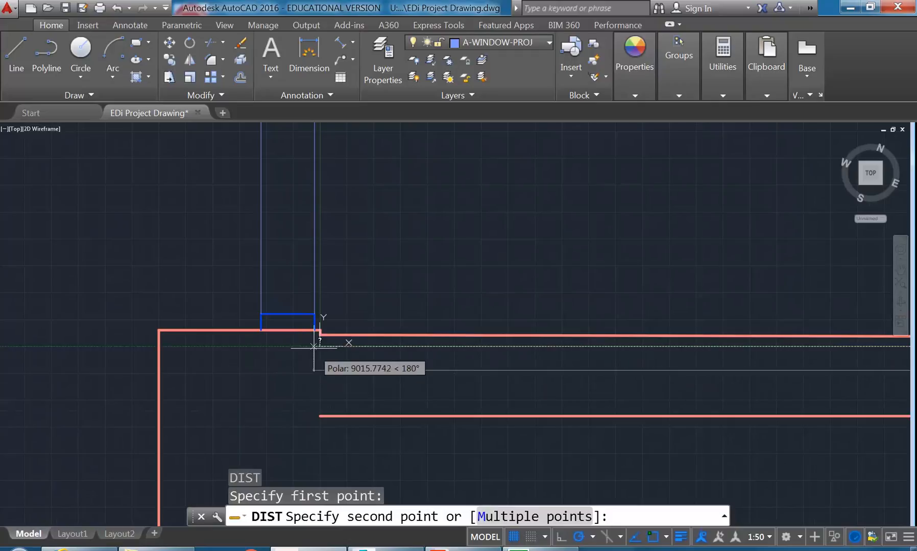
{"action": "left_click", "coordinate": [315, 330]}
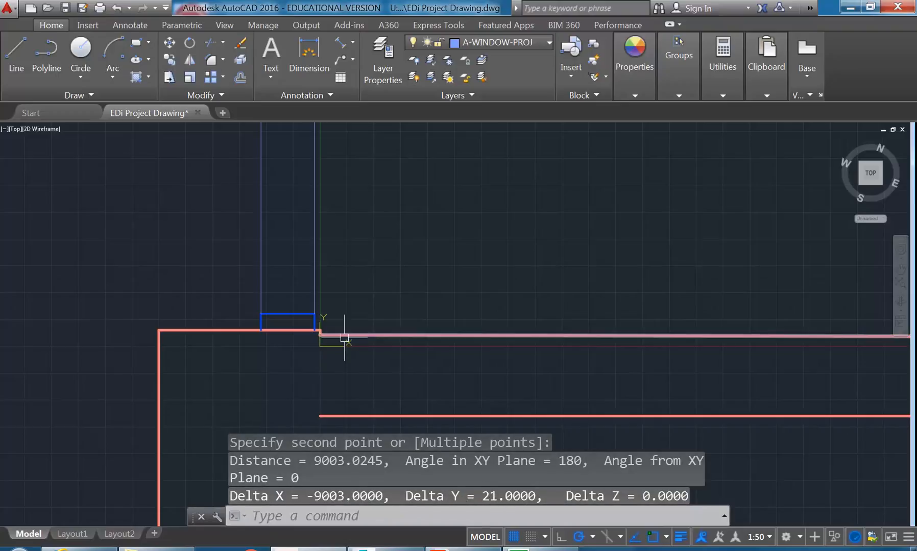
- Try to grip-stretch the lower end of the small wall step by 21 in the downward direction, and undo it
{"action": "scroll", "coordinate": [331, 335], "scroll_direction": "up", "scroll_amount": 5}
{"action": "left_click", "coordinate": [292, 333]}
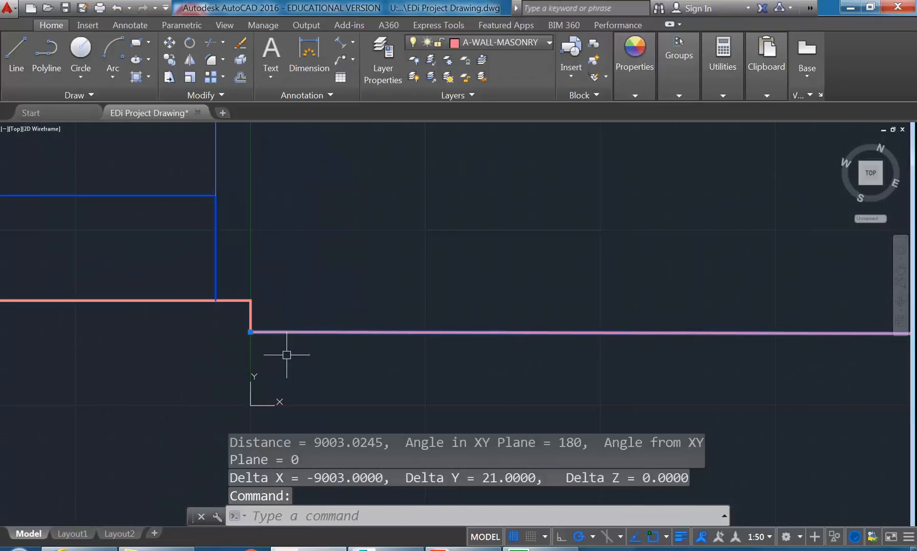
{"action": "left_click", "coordinate": [250, 317]}
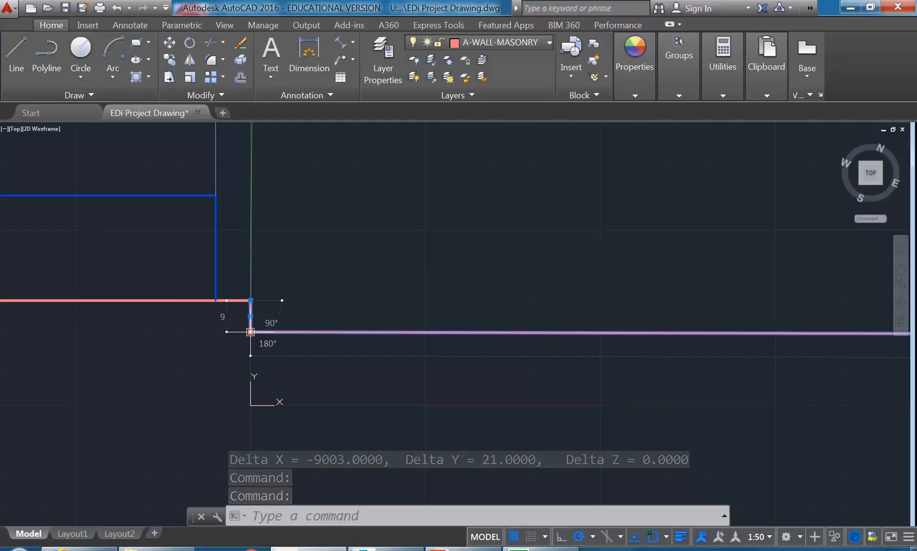
{"action": "left_click", "coordinate": [250, 332]}
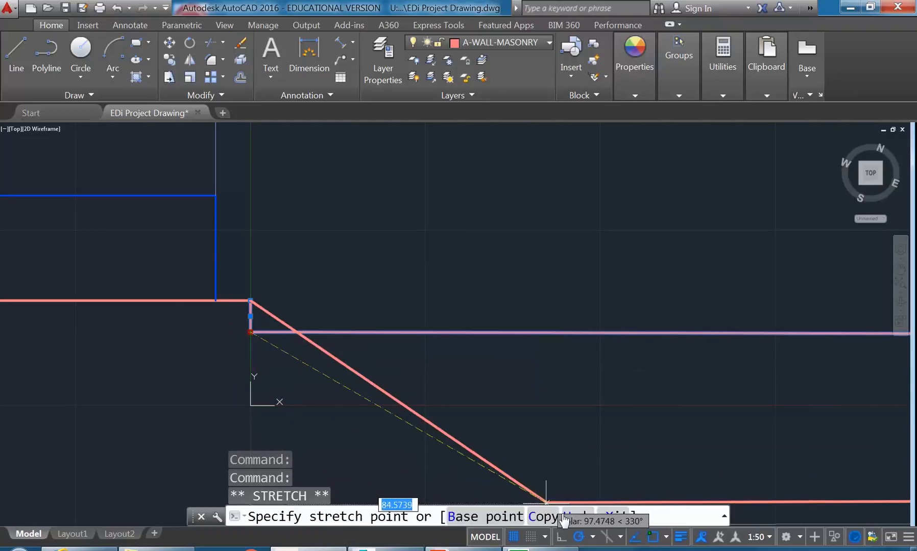
{"action": "key", "text": "F8"}
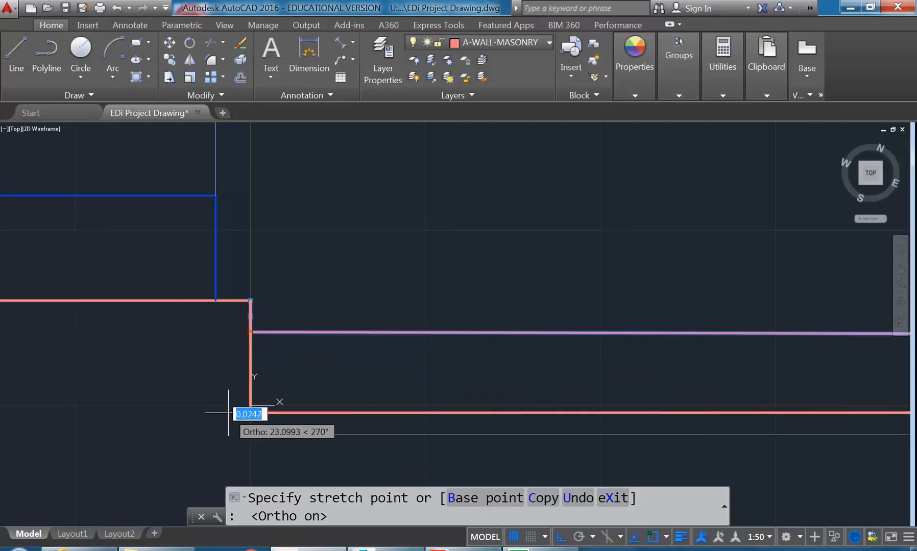
{"action": "type", "text": "21"}
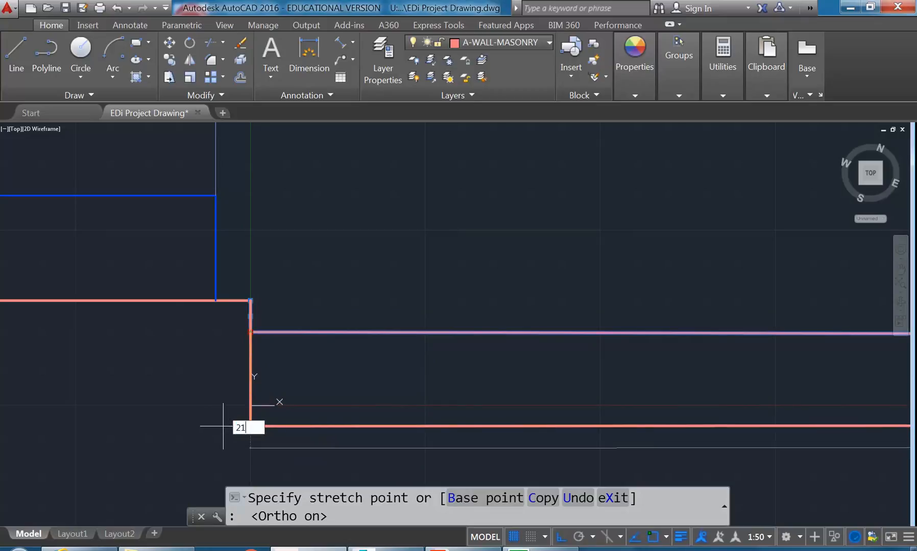
{"action": "key", "text": "Return"}
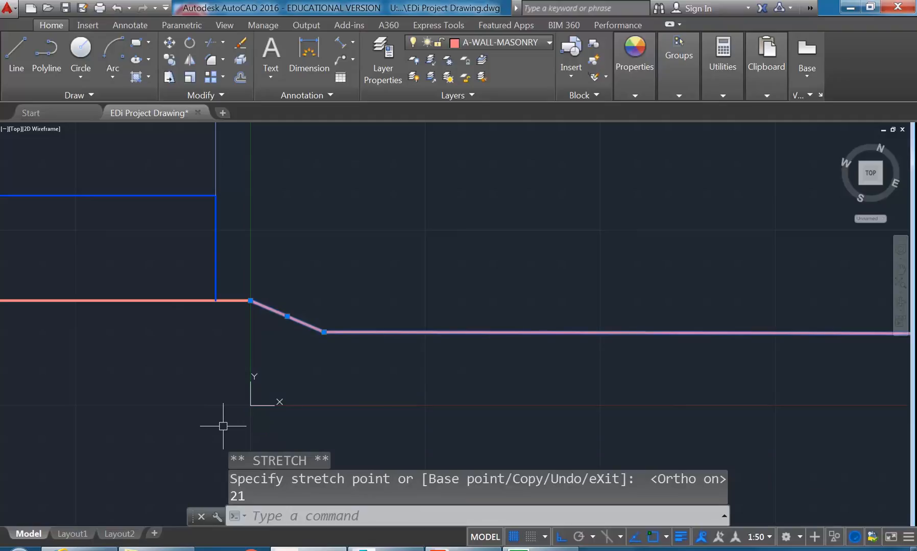
{"action": "key", "text": "ctrl+z"}
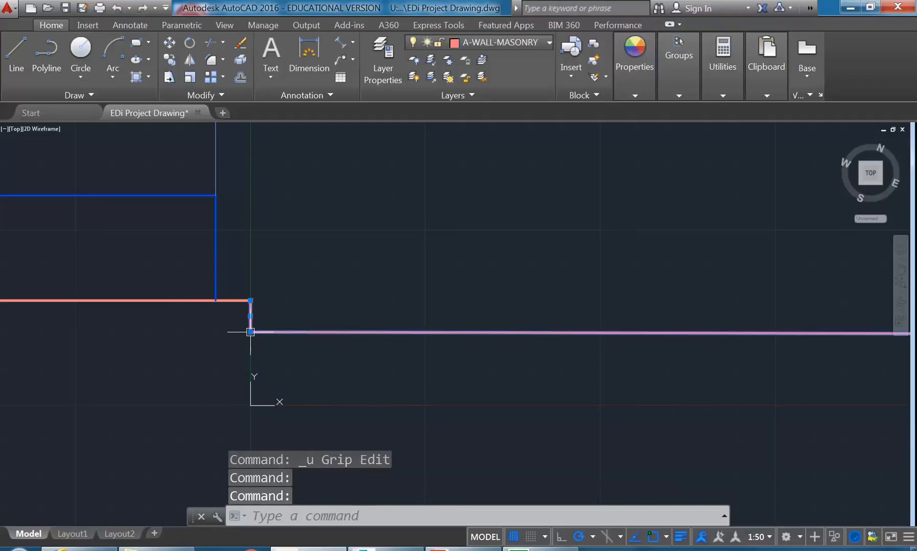
{"action": "left_click", "coordinate": [250, 331]}
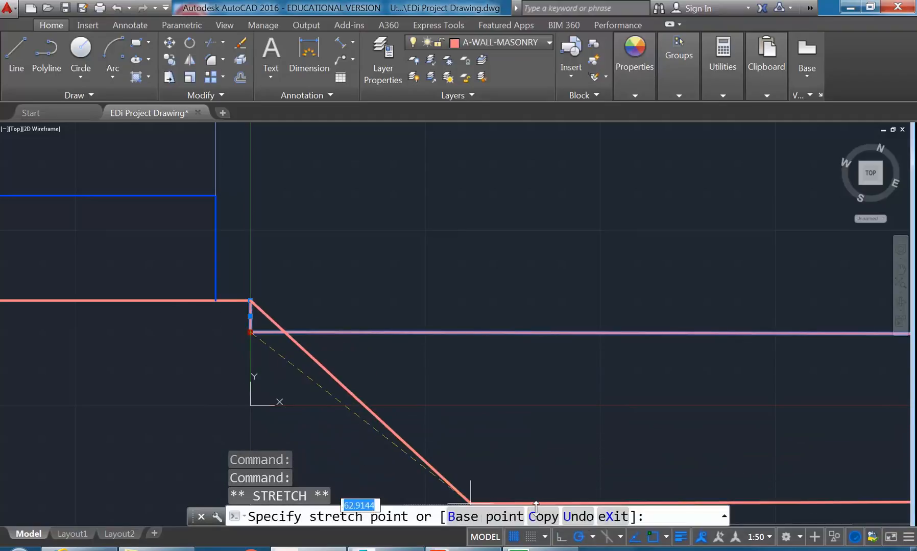
{"action": "type", "text": "21"}
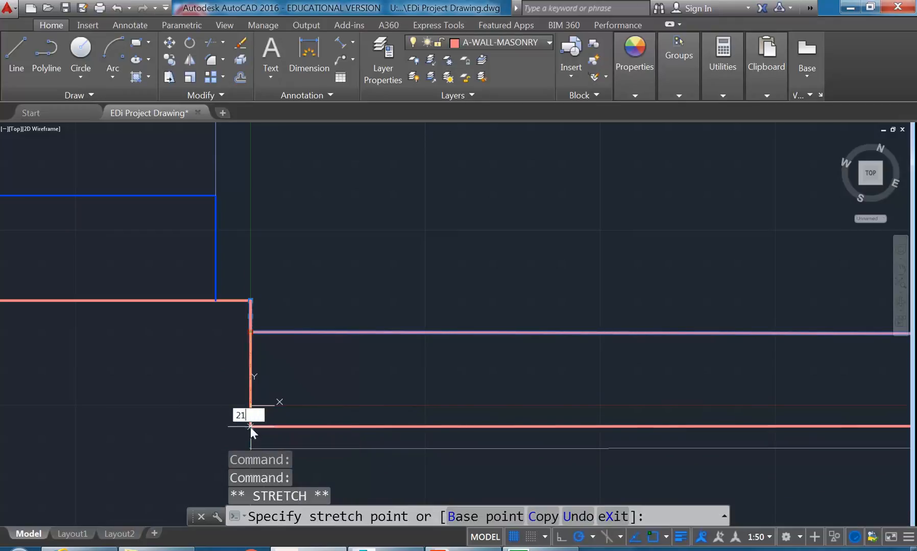
{"action": "key", "text": "Return"}
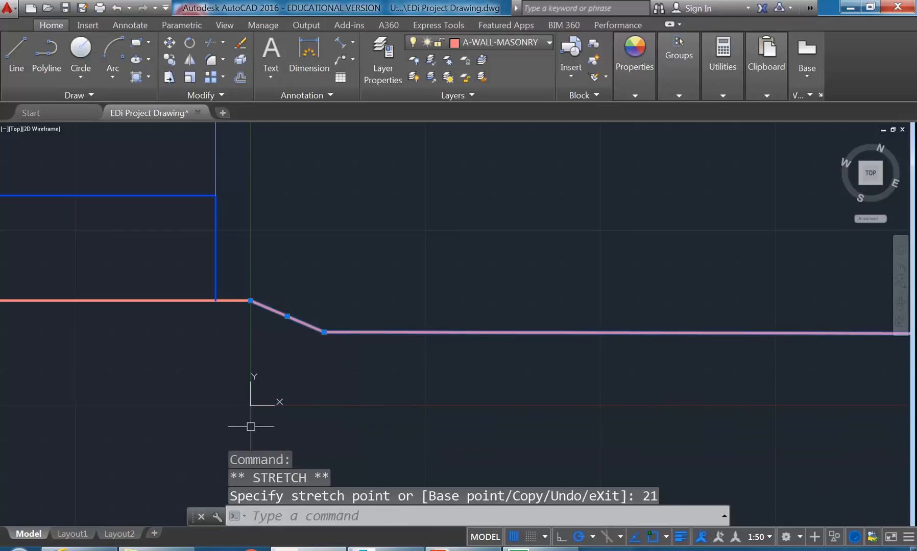
{"action": "key", "text": "ctrl+z"}
- Stretch the lower end of the small wall step and the left end of the adjoining horizontal wall line downward by 21
{"action": "middle_click_drag", "start_coordinate": [260, 381], "coordinate": [290, 355]}
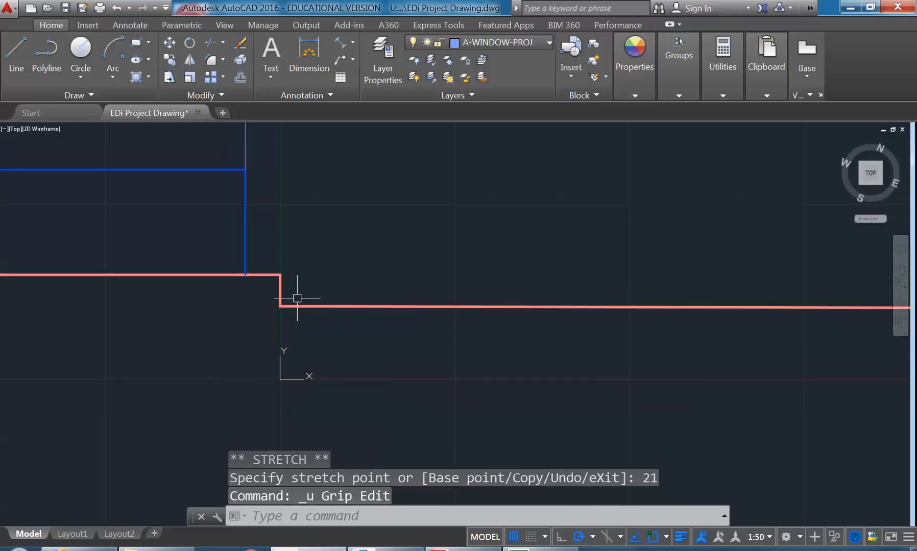
{"action": "left_click", "coordinate": [169, 76]}
{"action": "left_click", "coordinate": [312, 293]}
{"action": "left_click", "coordinate": [251, 331]}
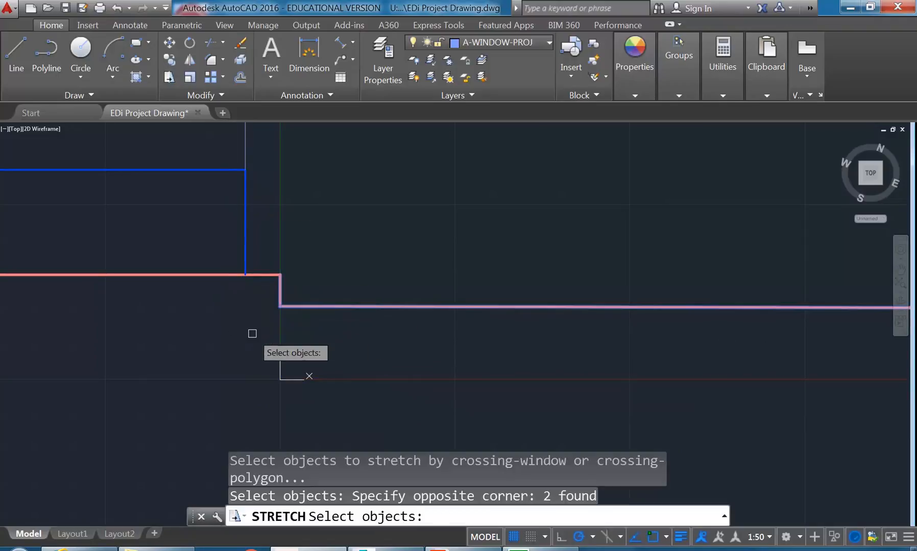
{"action": "key", "text": "Return"}
{"action": "left_click", "coordinate": [234, 310]}
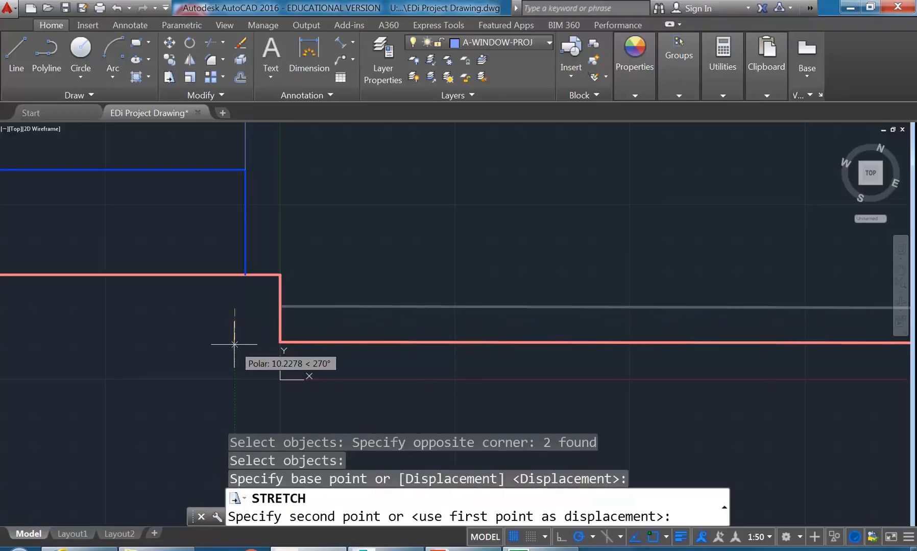
{"action": "type", "text": "21"}
{"action": "key", "text": "Return"}
{"action": "key", "text": "Escape"}
{"action": "key", "text": "Escape"}
- Measure the gap from the setout point at the top wall's inner face down to the topmost short masonry line
{"action": "scroll", "coordinate": [235, 360], "scroll_direction": "down", "scroll_amount": 4}
{"action": "middle_click_drag", "start_coordinate": [233, 356], "coordinate": [238, 408]}
{"action": "scroll", "coordinate": [253, 350], "scroll_direction": "down", "scroll_amount": 2}
{"action": "scroll", "coordinate": [276, 348], "scroll_direction": "down", "scroll_amount": 3}
{"action": "middle_click_drag", "start_coordinate": [276, 348], "coordinate": [278, 351]}
{"action": "middle_click_drag", "start_coordinate": [267, 266], "coordinate": [250, 344]}
{"action": "mouse_move", "coordinate": [232, 156]}
{"action": "middle_mouse_down"}
{"action": "mouse_move", "coordinate": [223, 221]}
{"action": "mouse_move", "coordinate": [216, 210]}
{"action": "mouse_move", "coordinate": [228, 350]}
{"action": "middle_mouse_up"}
{"action": "scroll", "coordinate": [228, 226], "scroll_direction": "up", "scroll_amount": 4}
{"action": "scroll", "coordinate": [228, 351], "scroll_direction": "down", "scroll_amount": 6}
{"action": "mouse_move", "coordinate": [229, 353]}
{"action": "middle_mouse_down"}
{"action": "mouse_move", "coordinate": [232, 328]}
{"action": "mouse_move", "coordinate": [235, 394]}
{"action": "middle_mouse_up"}
{"action": "scroll", "coordinate": [244, 246], "scroll_direction": "up", "scroll_amount": 6}
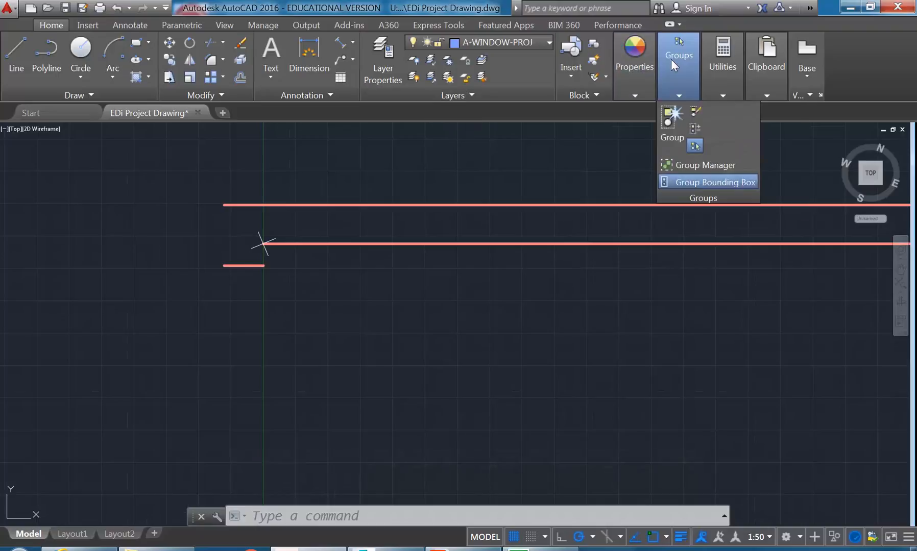
{"action": "mouse_move", "coordinate": [727, 66]}
{"action": "left_click", "coordinate": [730, 114]}
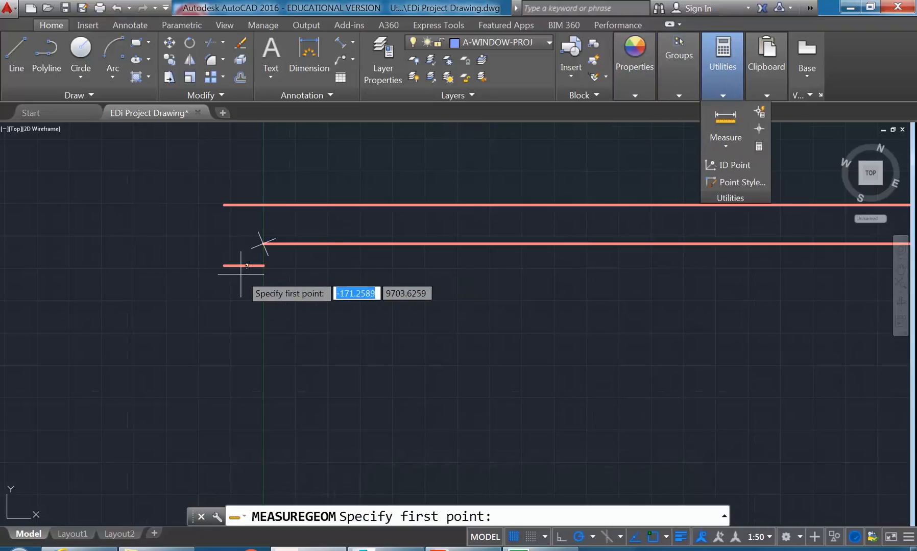
{"action": "scroll", "coordinate": [241, 260], "scroll_direction": "up", "scroll_amount": 4}
{"action": "left_click", "coordinate": [296, 196]}
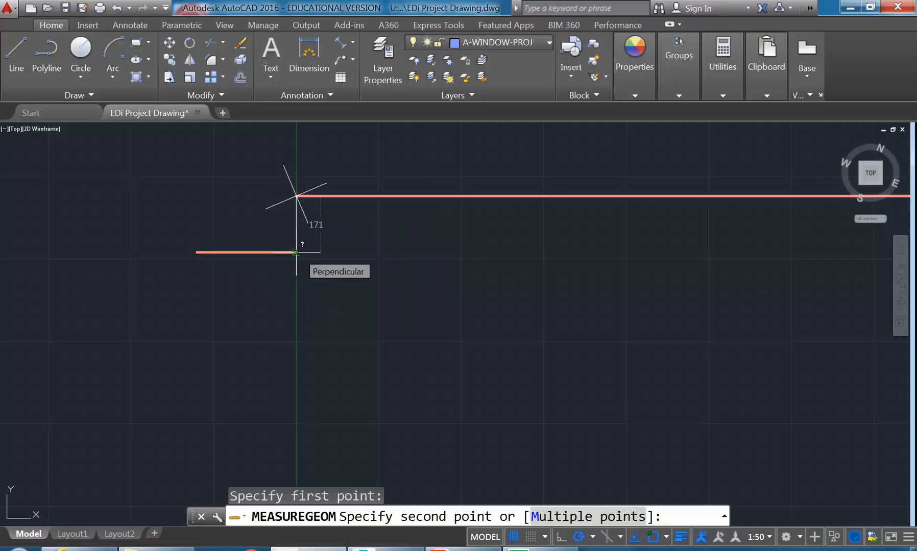
{"action": "left_click", "coordinate": [296, 252]}
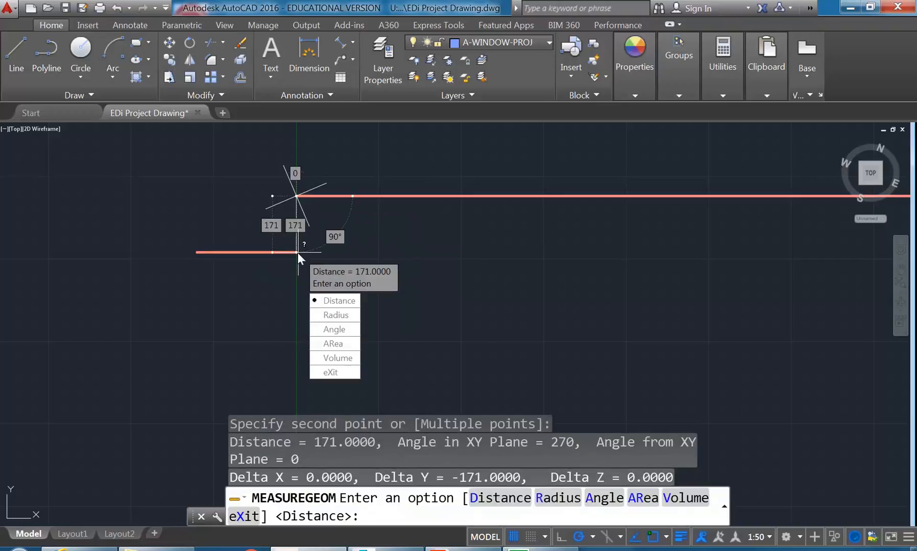
{"action": "key", "text": "Escape"}
{"action": "key", "text": "Escape"}
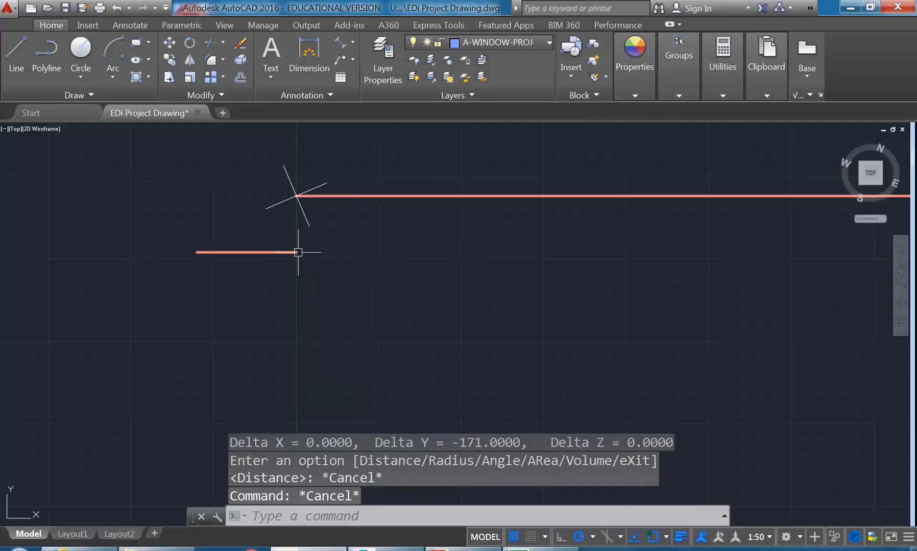
{"action": "scroll", "coordinate": [297, 251], "scroll_direction": "down", "scroll_amount": 3}
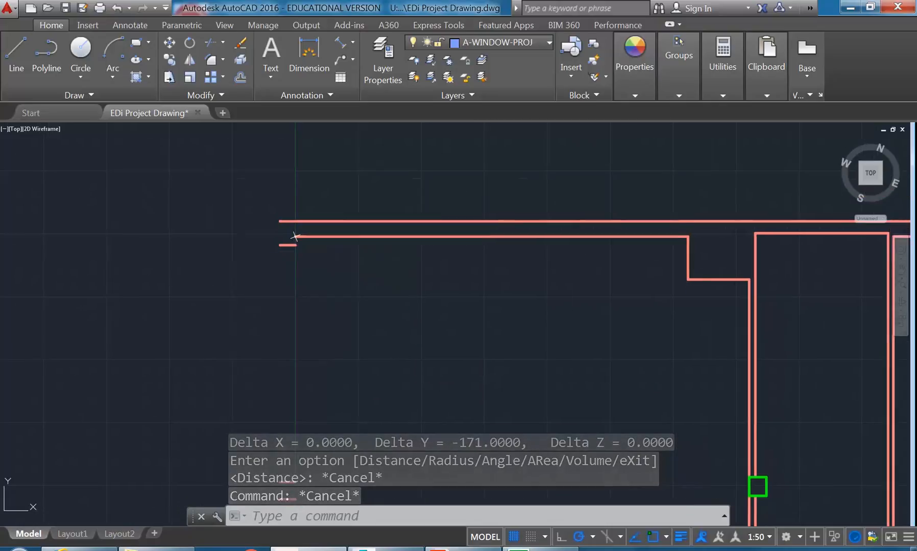
{"action": "middle_click_drag", "start_coordinate": [296, 248], "coordinate": [279, 163]}
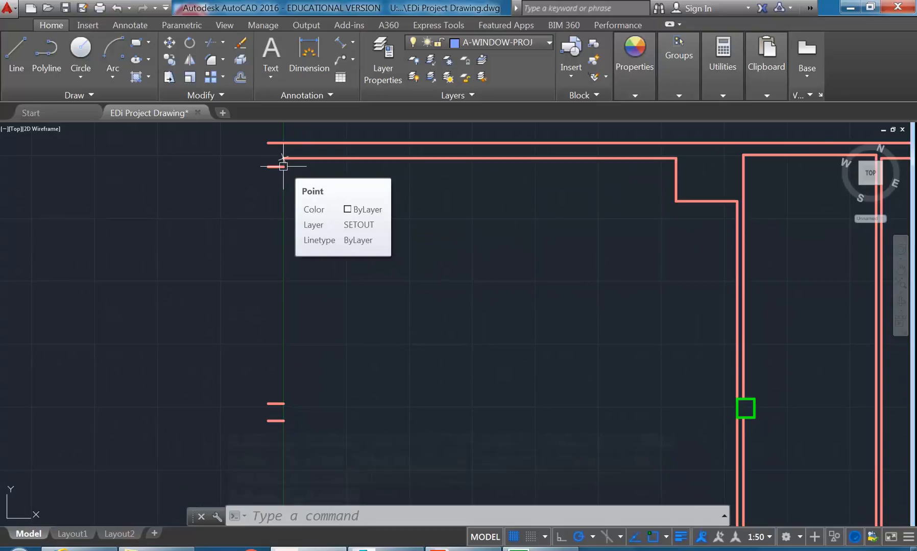
- Make A-COLUMN-CONCRETE the current layer and assign the two short central pier lines of the left wall to it
{"action": "scroll", "coordinate": [284, 166], "scroll_direction": "up", "scroll_amount": 3}
{"action": "middle_click_drag", "start_coordinate": [270, 269], "coordinate": [286, 272]}
{"action": "scroll", "coordinate": [295, 250], "scroll_direction": "up", "scroll_amount": 6}
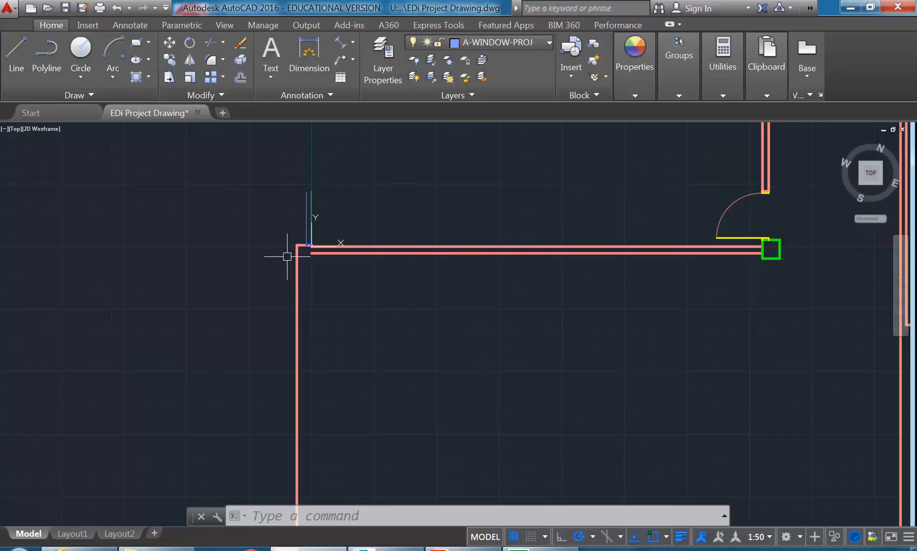
{"action": "scroll", "coordinate": [296, 249], "scroll_direction": "down", "scroll_amount": 4}
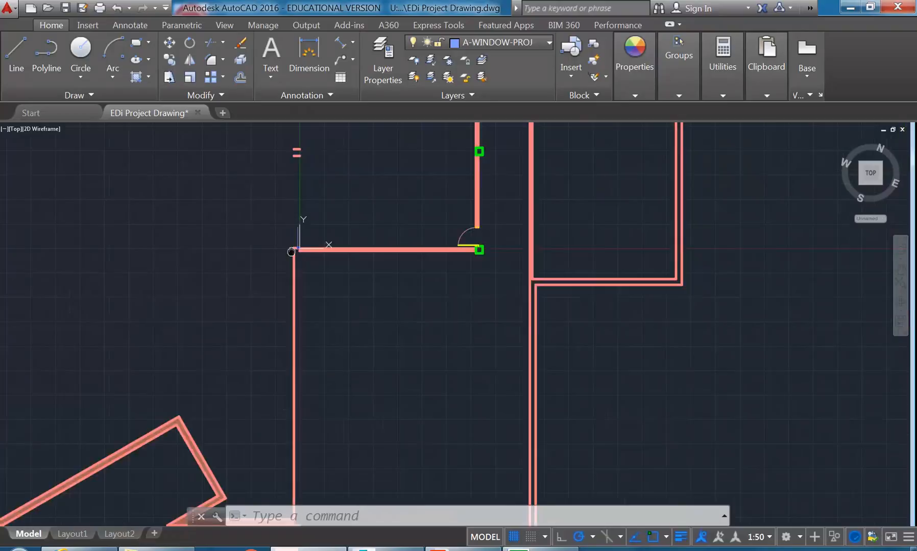
{"action": "middle_click_drag", "start_coordinate": [297, 249], "coordinate": [308, 360]}
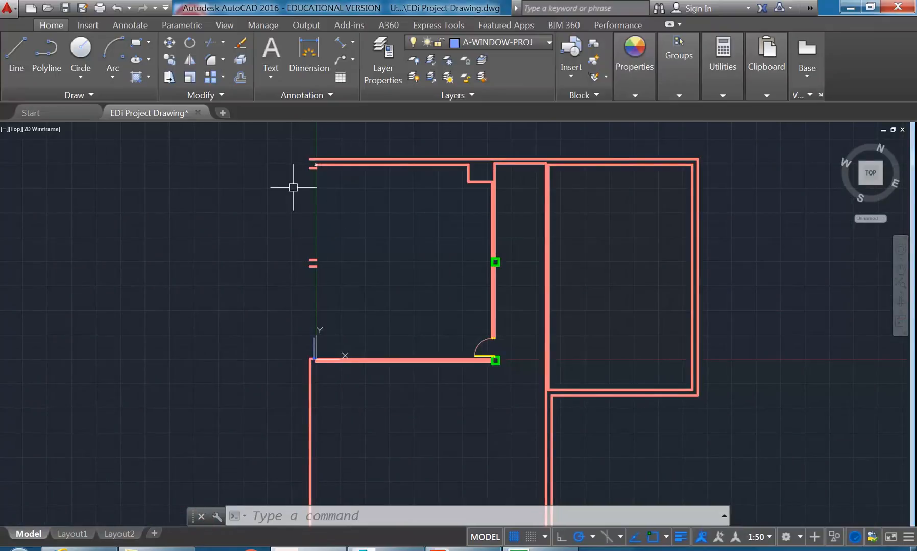
{"action": "scroll", "coordinate": [312, 166], "scroll_direction": "up", "scroll_amount": 2}
{"action": "mouse_move", "coordinate": [306, 205]}
{"action": "middle_mouse_down"}
{"action": "mouse_move", "coordinate": [311, 179]}
{"action": "mouse_move", "coordinate": [306, 195]}
{"action": "middle_mouse_up"}
{"action": "left_click", "coordinate": [505, 42]}
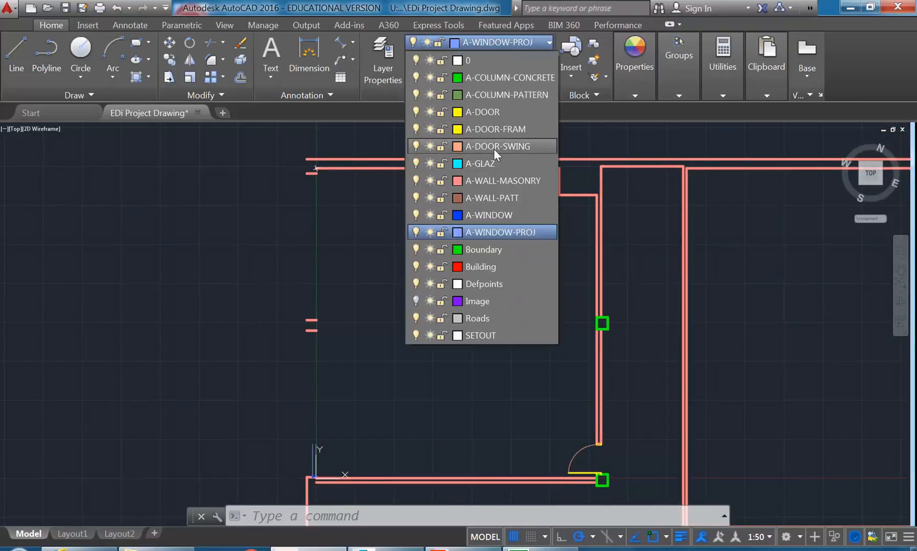
{"action": "left_click", "coordinate": [497, 81]}
{"action": "scroll", "coordinate": [276, 306], "scroll_direction": "up", "scroll_amount": 2}
{"action": "left_click", "coordinate": [292, 298]}
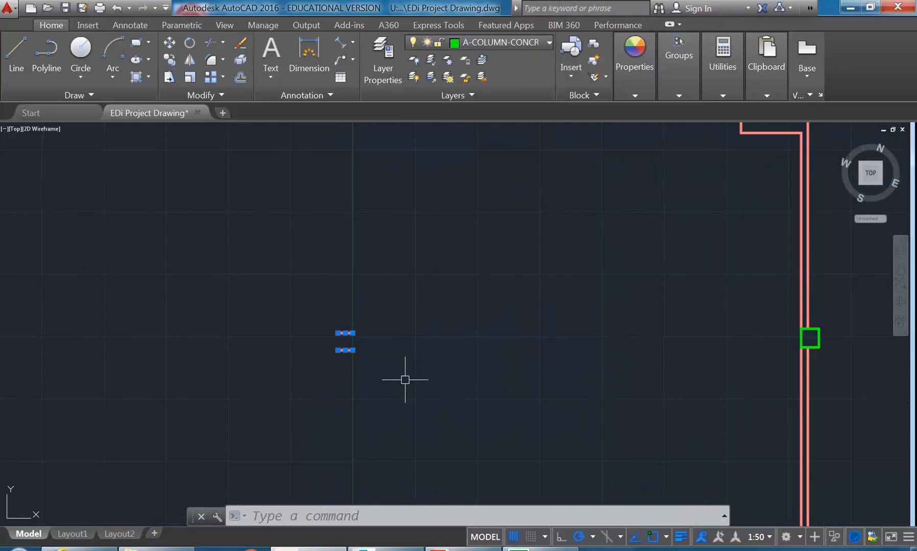
{"action": "left_click", "coordinate": [424, 393]}
{"action": "left_click", "coordinate": [518, 41]}
{"action": "left_click", "coordinate": [497, 79]}
{"action": "key", "text": "Escape"}
{"action": "key", "text": "Escape"}
- Draw vertical lines joining both ends of the two short pier lines to close the column outline
{"action": "left_click", "coordinate": [14, 54]}
{"action": "scroll", "coordinate": [364, 334], "scroll_direction": "up", "scroll_amount": 5}
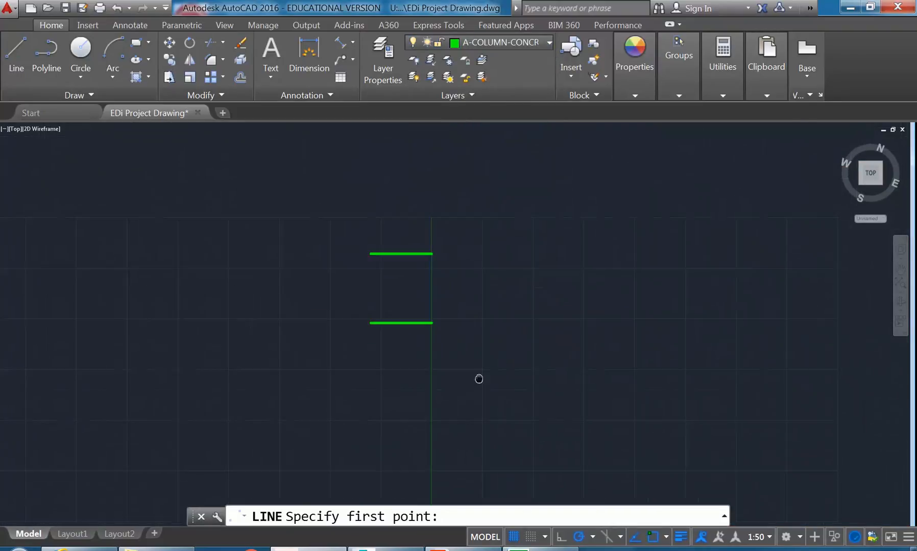
{"action": "left_click", "coordinate": [431, 261]}
{"action": "left_click", "coordinate": [430, 331]}
{"action": "key", "text": "Return"}
{"action": "key", "text": "Return"}
{"action": "left_click", "coordinate": [378, 334]}
{"action": "left_click", "coordinate": [369, 262]}
{"action": "key", "text": "Return"}
{"action": "scroll", "coordinate": [319, 313], "scroll_direction": "down", "scroll_amount": 4}
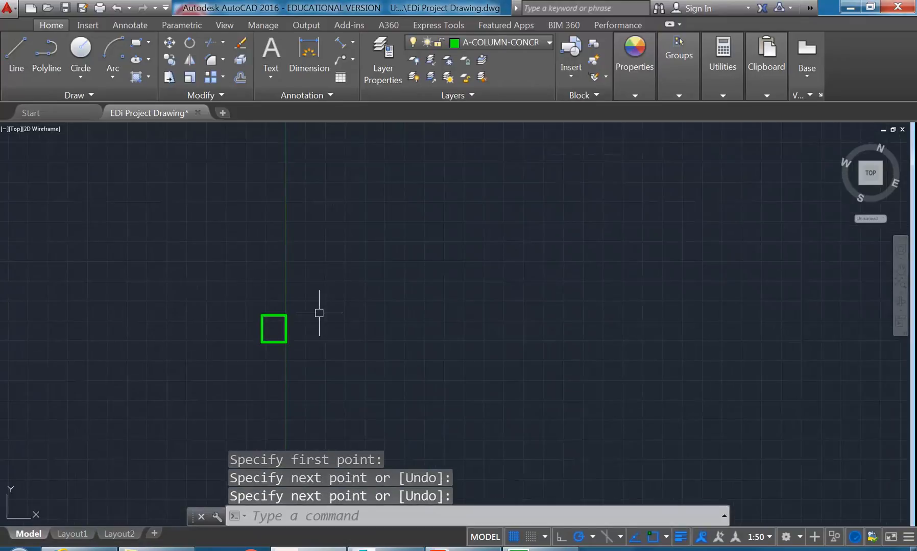
- Check with a trial horizontal line how the left wall column's lower edge aligns with the interior column
{"action": "left_click", "coordinate": [14, 54]}
{"action": "left_click", "coordinate": [257, 322]}
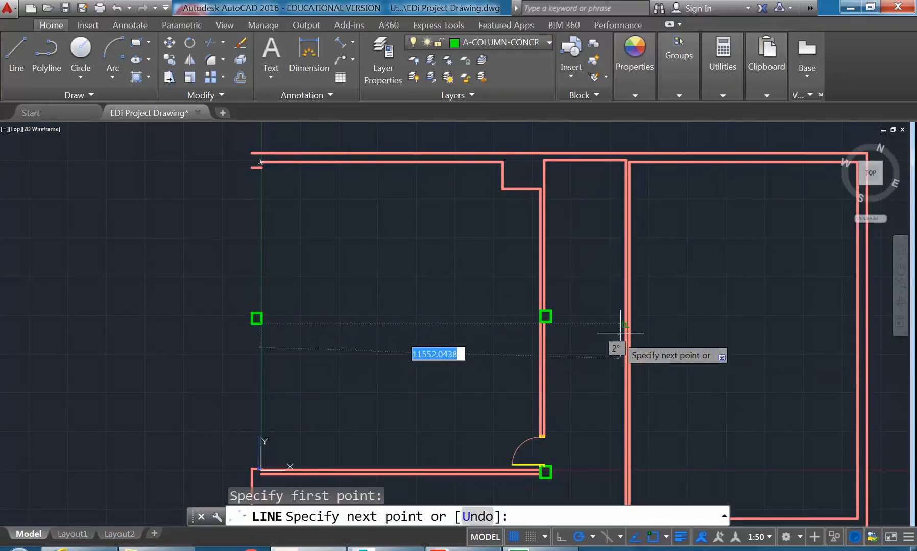
{"action": "scroll", "coordinate": [611, 323], "scroll_direction": "up", "scroll_amount": 4}
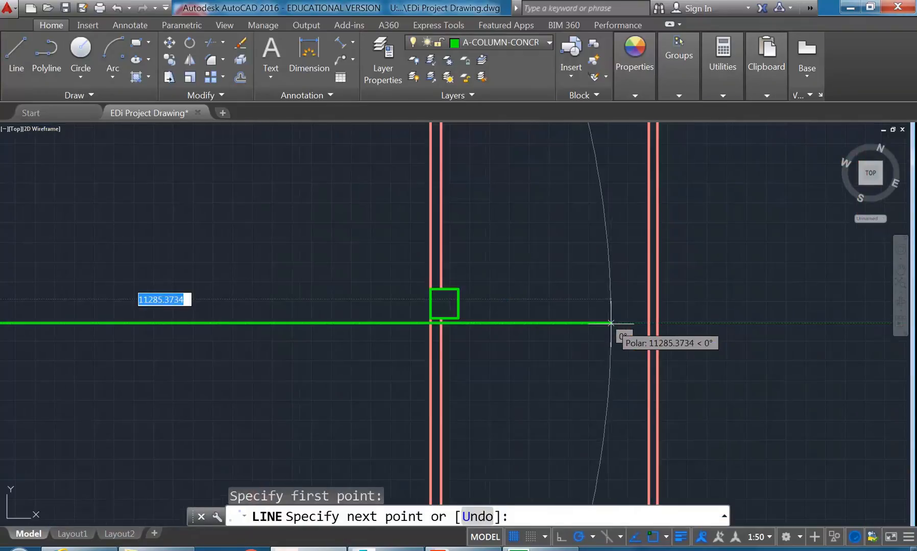
{"action": "scroll", "coordinate": [537, 324], "scroll_direction": "down", "scroll_amount": 4}
{"action": "middle_click_drag", "start_coordinate": [537, 324], "coordinate": [653, 316]}
{"action": "key", "text": "Escape"}
{"action": "key", "text": "Escape"}
{"action": "middle_click_drag", "start_coordinate": [476, 322], "coordinate": [482, 299]}
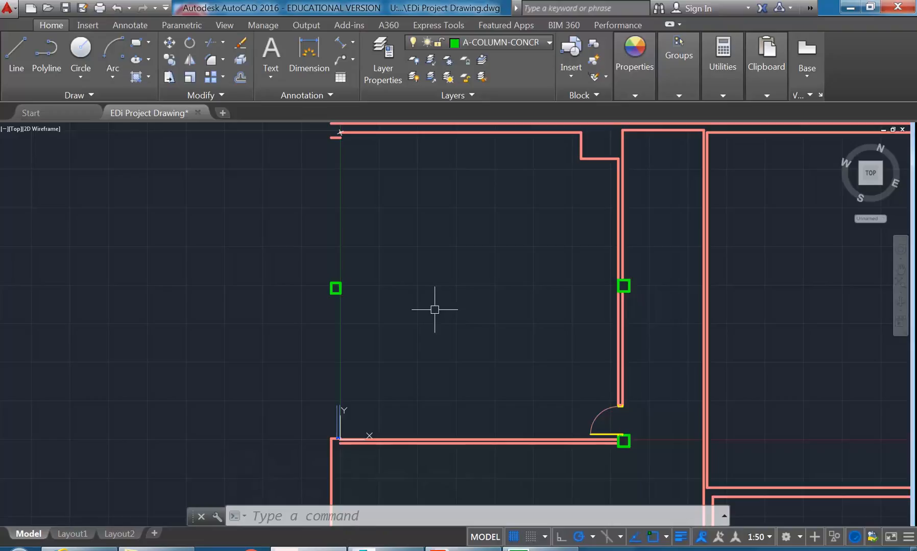
{"action": "key", "text": "Escape"}
{"action": "key", "text": "Escape"}
- Draw a line on layer A-WINDOW-PROJ from the left wall's outer corner up to the central column's outer edge
{"action": "middle_click_drag", "start_coordinate": [312, 365], "coordinate": [348, 316]}
{"action": "scroll", "coordinate": [335, 324], "scroll_direction": "up", "scroll_amount": 2}
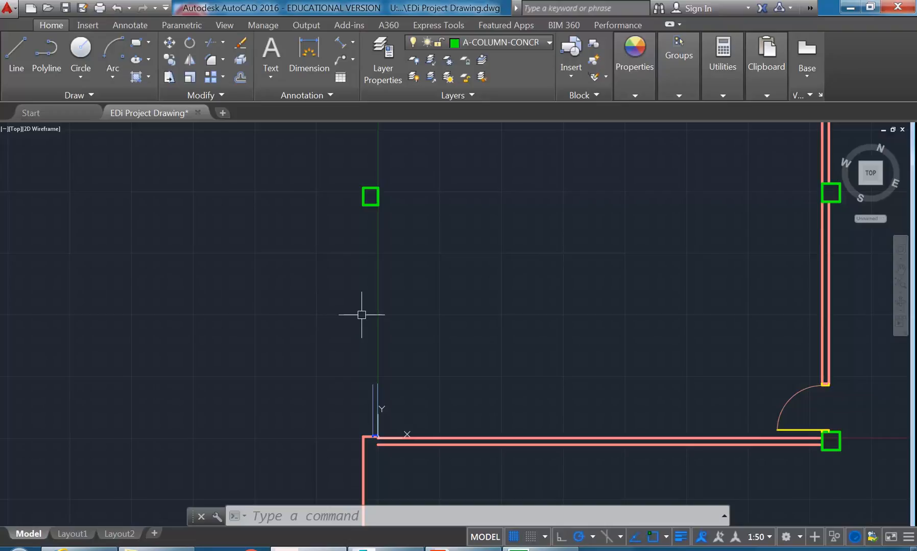
{"action": "left_click", "coordinate": [520, 43]}
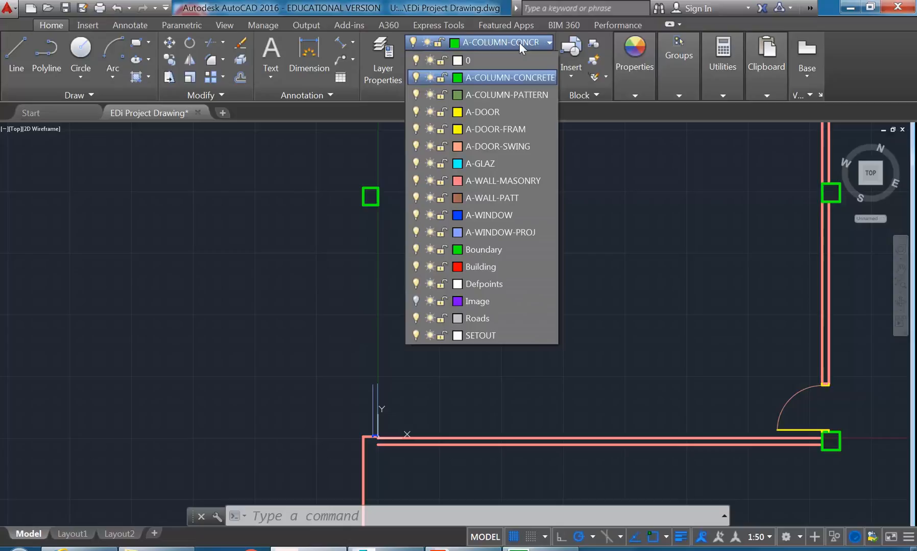
{"action": "left_click", "coordinate": [489, 232]}
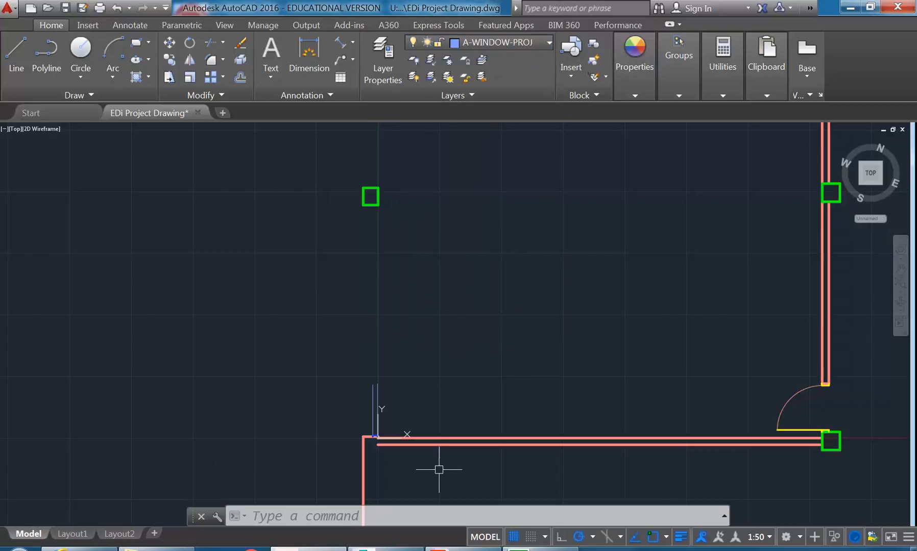
{"action": "left_click", "coordinate": [13, 46]}
{"action": "scroll", "coordinate": [339, 429], "scroll_direction": "up", "scroll_amount": 4}
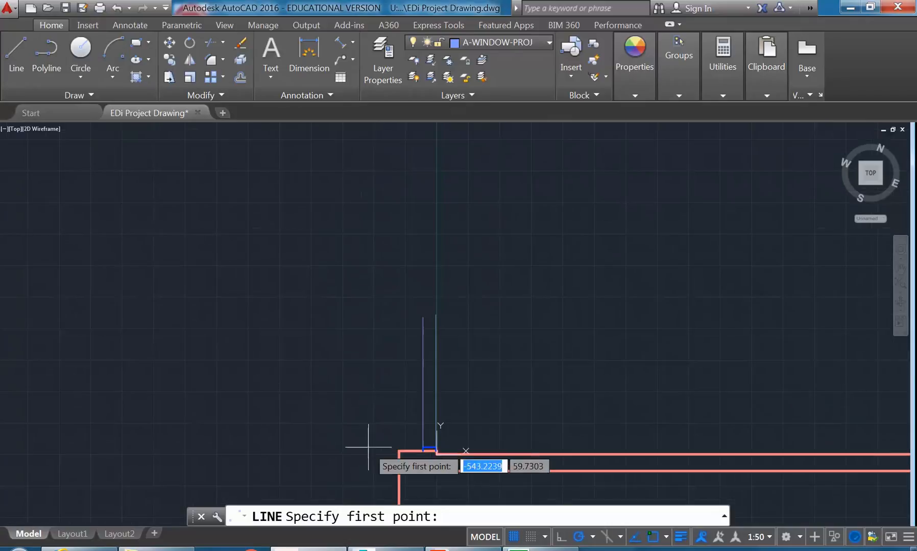
{"action": "left_click", "coordinate": [398, 449]}
{"action": "scroll", "coordinate": [412, 280], "scroll_direction": "down", "scroll_amount": 4}
{"action": "middle_click_drag", "start_coordinate": [412, 280], "coordinate": [407, 369]}
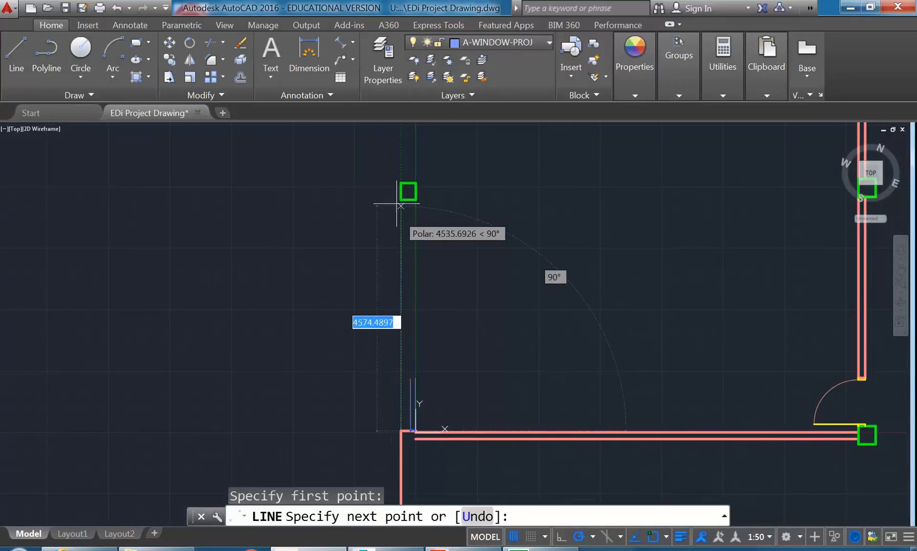
{"action": "left_click", "coordinate": [401, 189]}
{"action": "right_click", "coordinate": [358, 188]}
{"action": "left_click", "coordinate": [388, 199]}
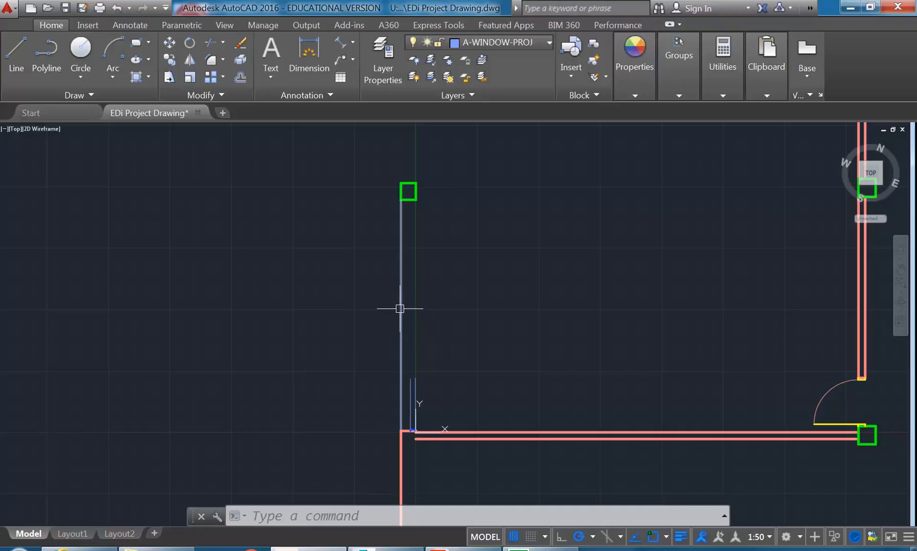
- Draw a horizontal line about 2123 long into the room from the midpoint of the outer window projection line
{"action": "left_click", "coordinate": [17, 56]}
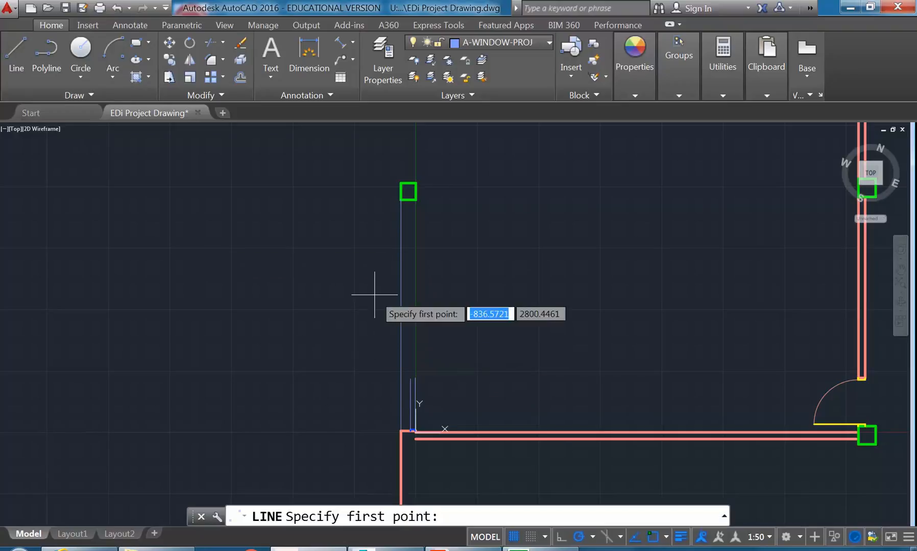
{"action": "left_click", "coordinate": [402, 315]}
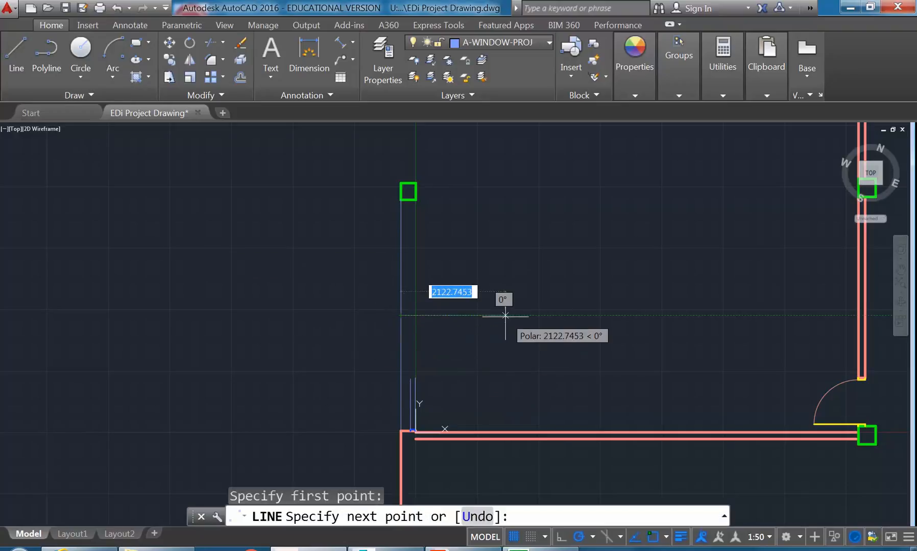
{"action": "right_click", "coordinate": [532, 266]}
{"action": "left_click", "coordinate": [562, 273]}
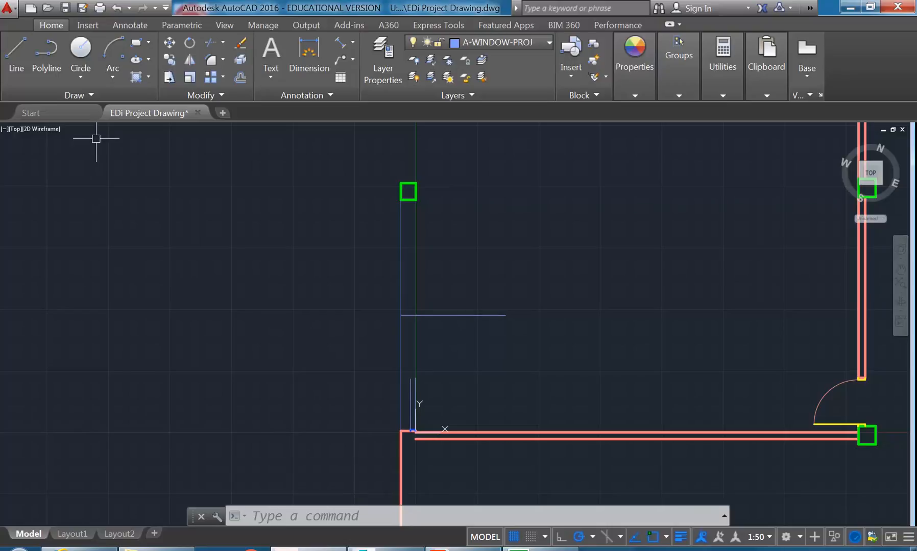
- Divide the outer window projection line into three equal segments
{"action": "left_click", "coordinate": [84, 95]}
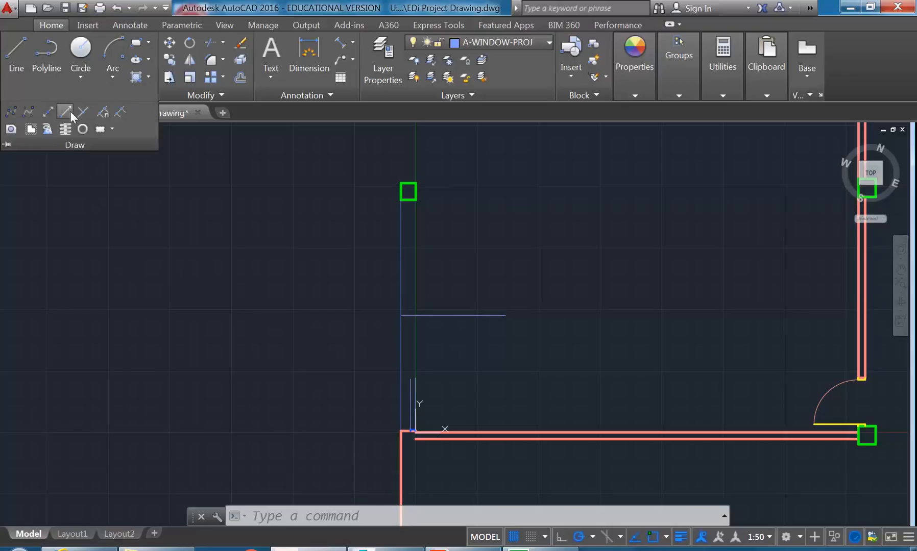
{"action": "left_click", "coordinate": [103, 108]}
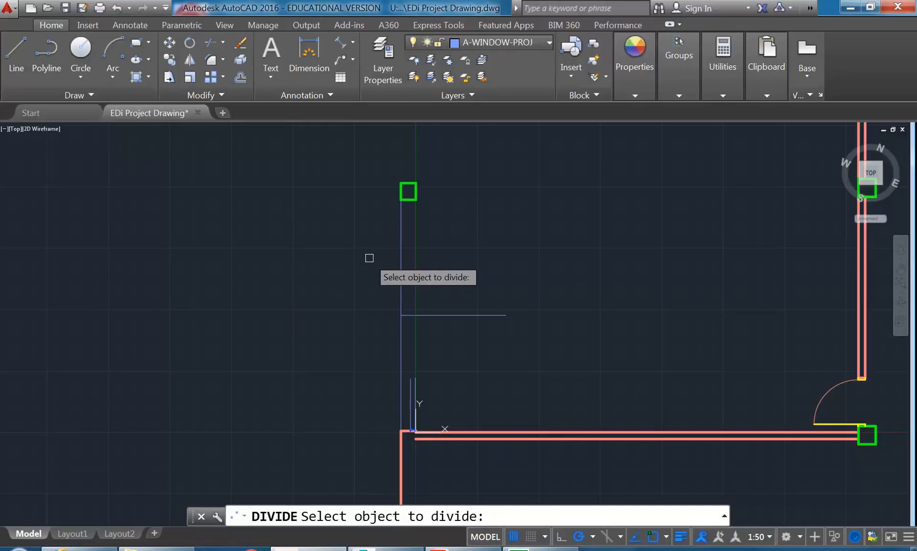
{"action": "left_click", "coordinate": [402, 250]}
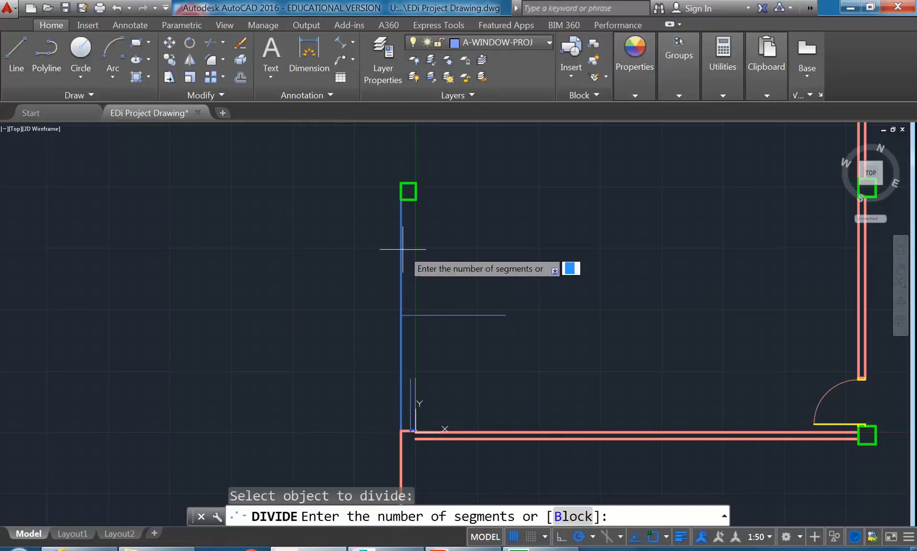
{"action": "key", "text": "Return"}
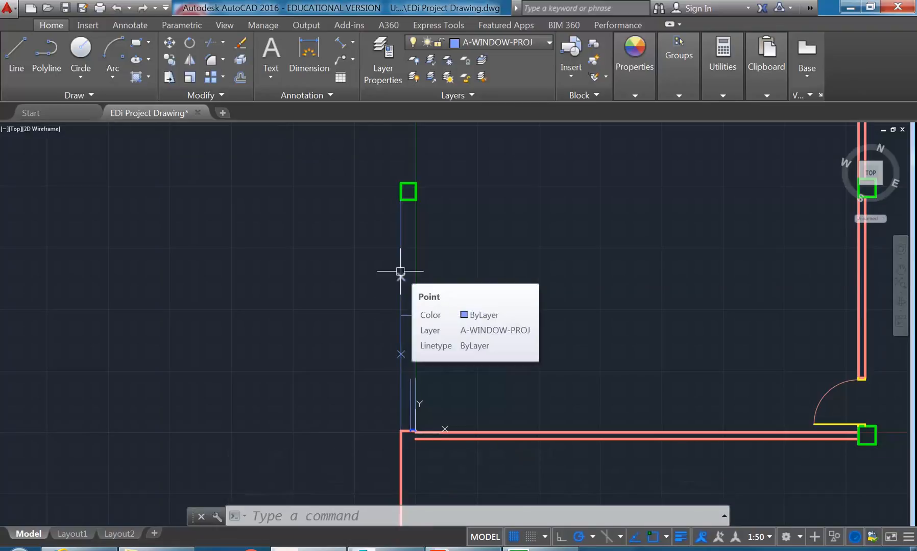
- Check that Node snap is enabled and draw a horizontal line into the room from the upper division point
{"action": "left_click", "coordinate": [14, 69]}
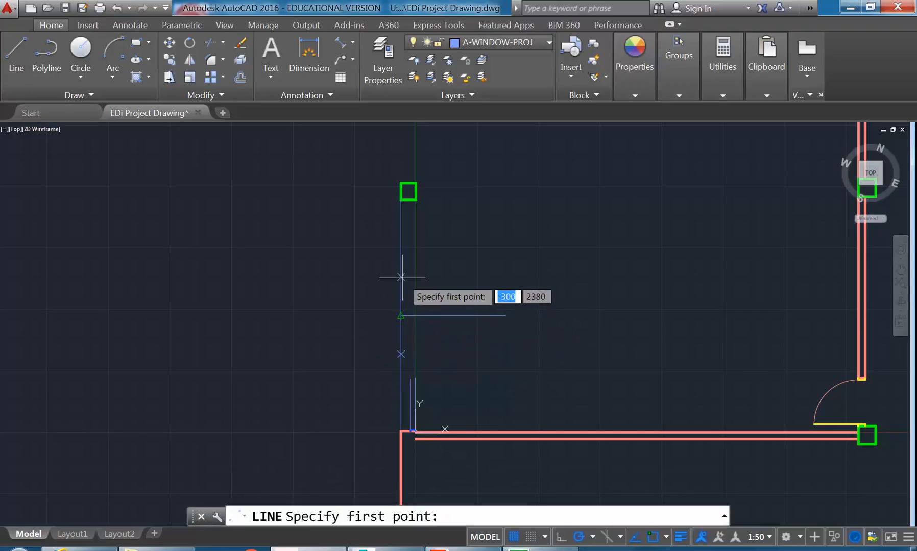
{"action": "left_click", "coordinate": [667, 541]}
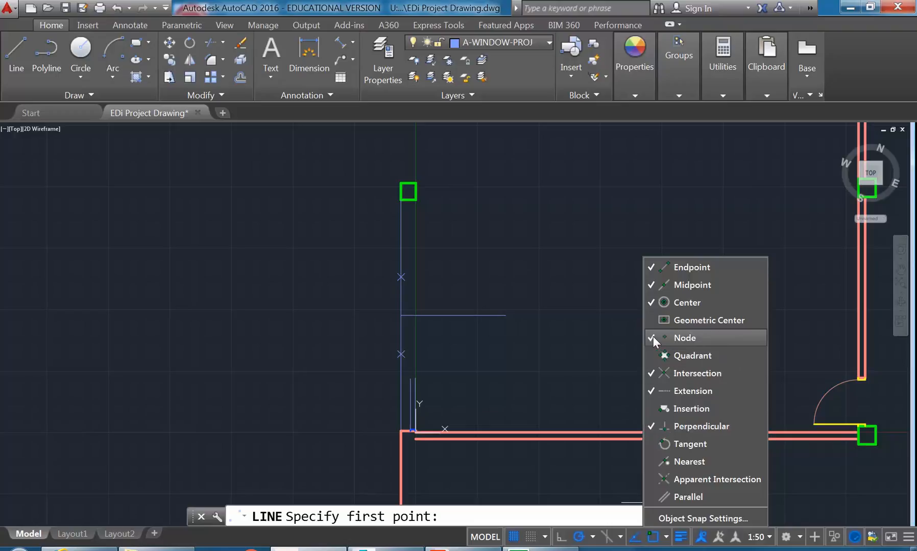
{"action": "left_click", "coordinate": [666, 537]}
{"action": "left_click", "coordinate": [402, 277]}
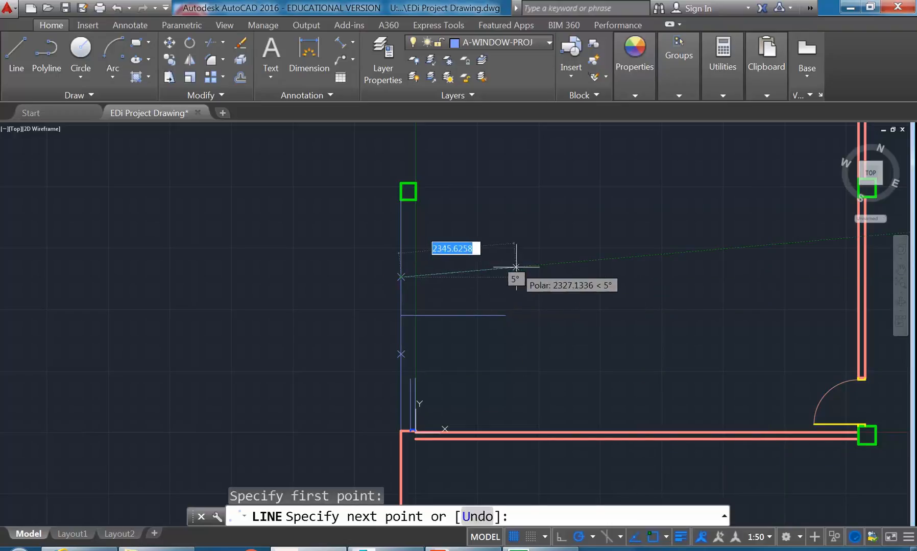
{"action": "right_click", "coordinate": [515, 269]}
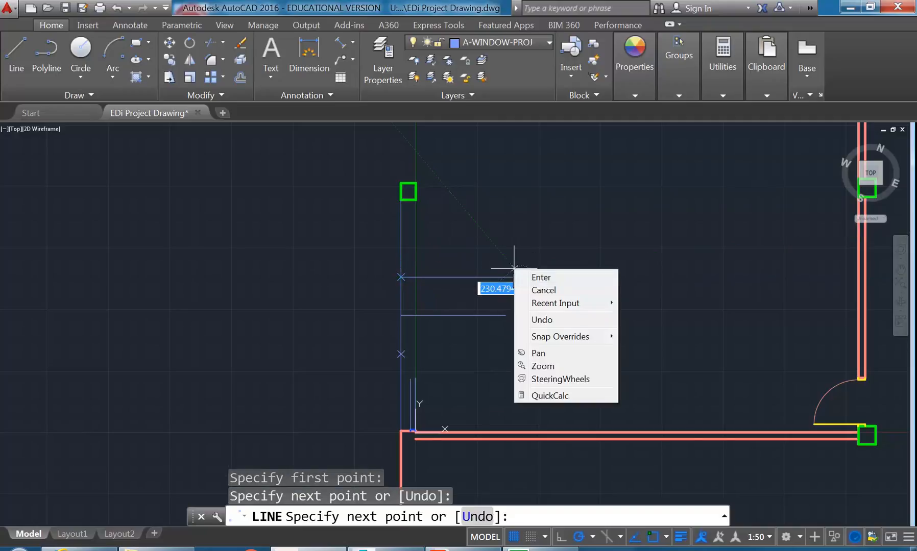
{"action": "left_click", "coordinate": [536, 278]}
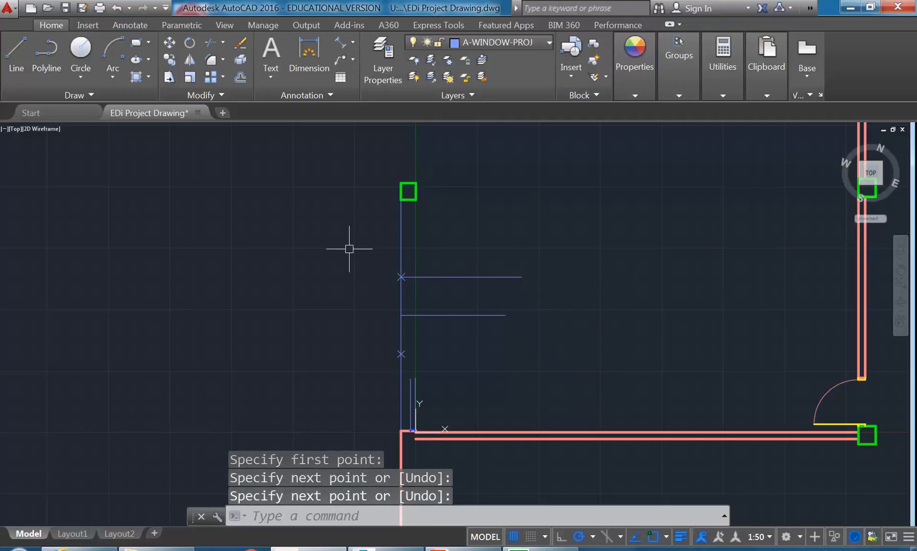
- Delete the horizontal line at the upper division point and both division points
{"action": "left_click", "coordinate": [348, 250]}
{"action": "left_click", "coordinate": [587, 316]}
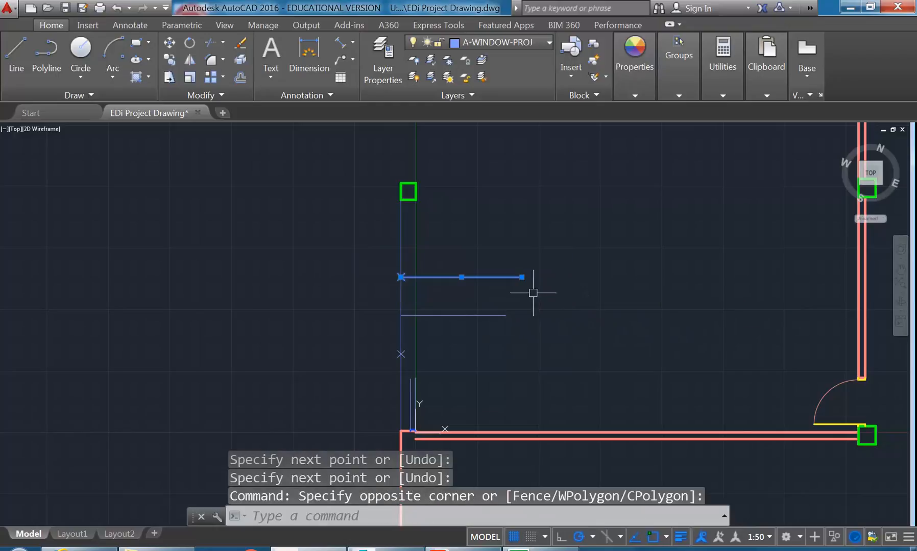
{"action": "key", "text": "Delete"}
{"action": "left_click", "coordinate": [370, 328]}
{"action": "left_click", "coordinate": [453, 370]}
{"action": "key", "text": "Delete"}
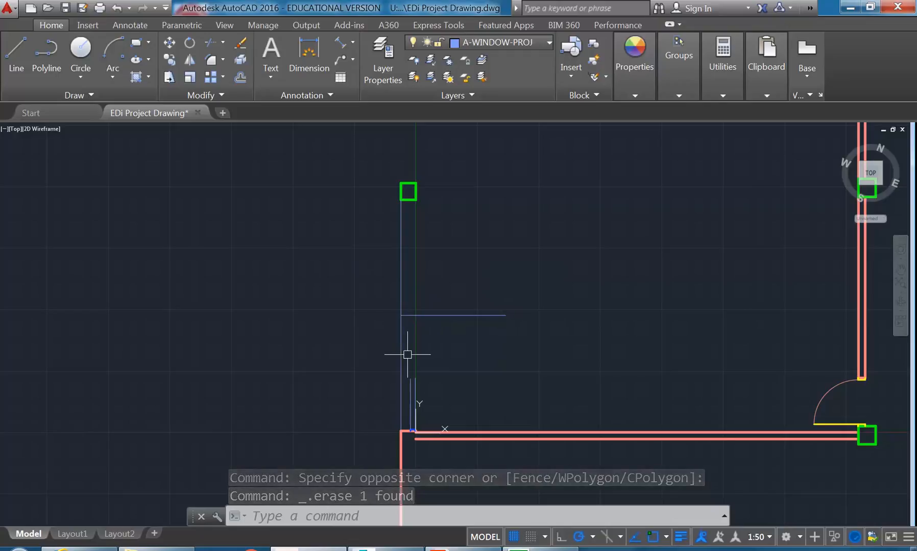
- Measure the window frame's thickness along its outer vertical edge at the wall corner
{"action": "scroll", "coordinate": [402, 436], "scroll_direction": "up", "scroll_amount": 3}
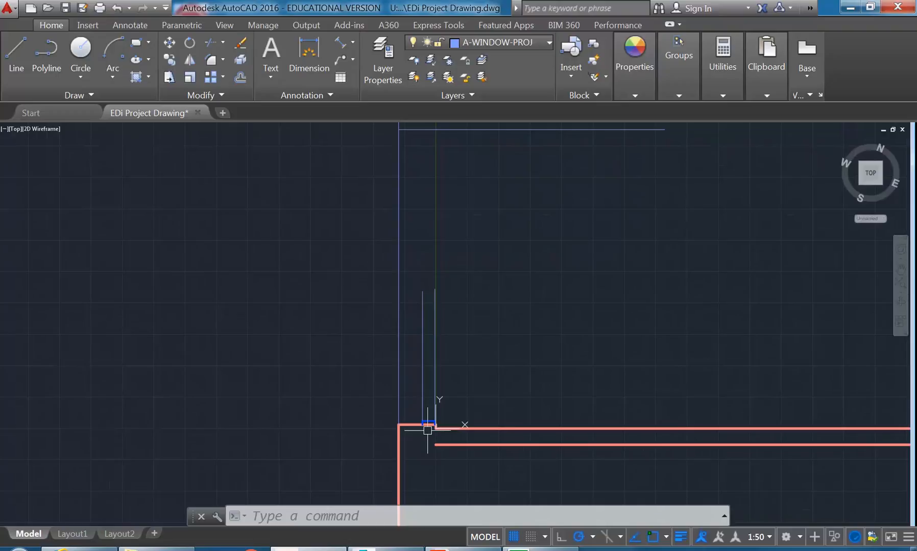
{"action": "scroll", "coordinate": [419, 429], "scroll_direction": "up", "scroll_amount": 5}
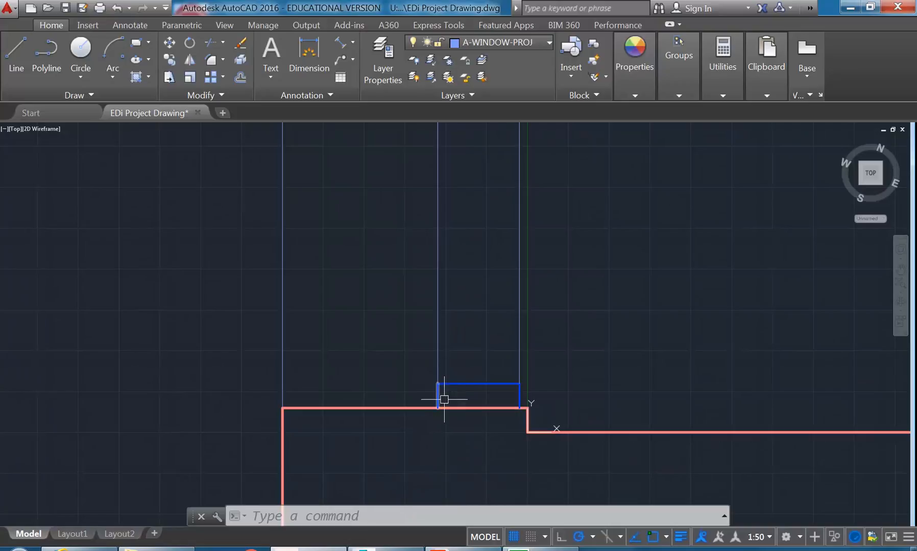
{"action": "left_click", "coordinate": [725, 69]}
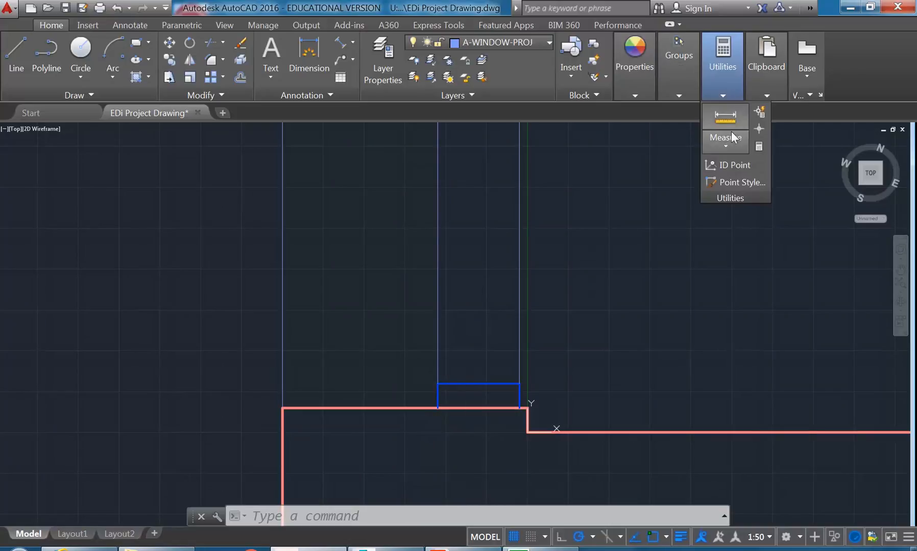
{"action": "left_click", "coordinate": [727, 122]}
{"action": "left_click", "coordinate": [438, 407]}
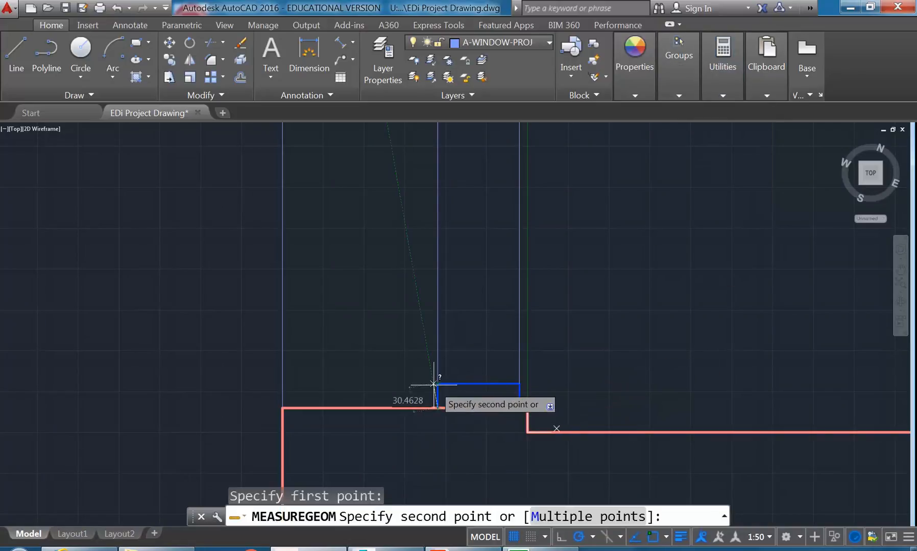
{"action": "left_click", "coordinate": [437, 384]}
{"action": "middle_click_drag", "start_coordinate": [437, 383], "coordinate": [437, 280]}
{"action": "left_click", "coordinate": [483, 349]}
{"action": "scroll", "coordinate": [426, 252], "scroll_direction": "down", "scroll_amount": 10}
{"action": "scroll", "coordinate": [410, 224], "scroll_direction": "up", "scroll_amount": 3}
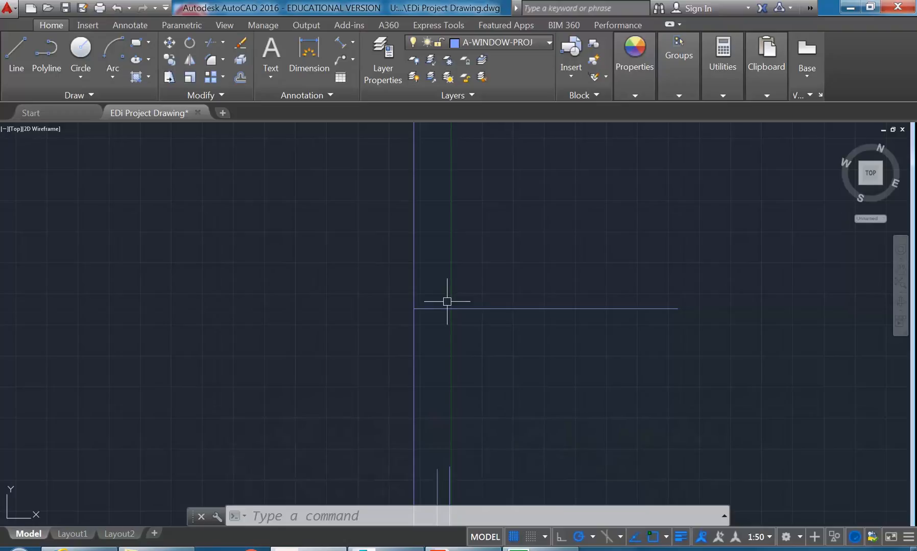
- Offset the horizontal line midway along the window opening by 15 above and below
{"action": "left_click", "coordinate": [239, 78]}
{"action": "type", "text": "15"}
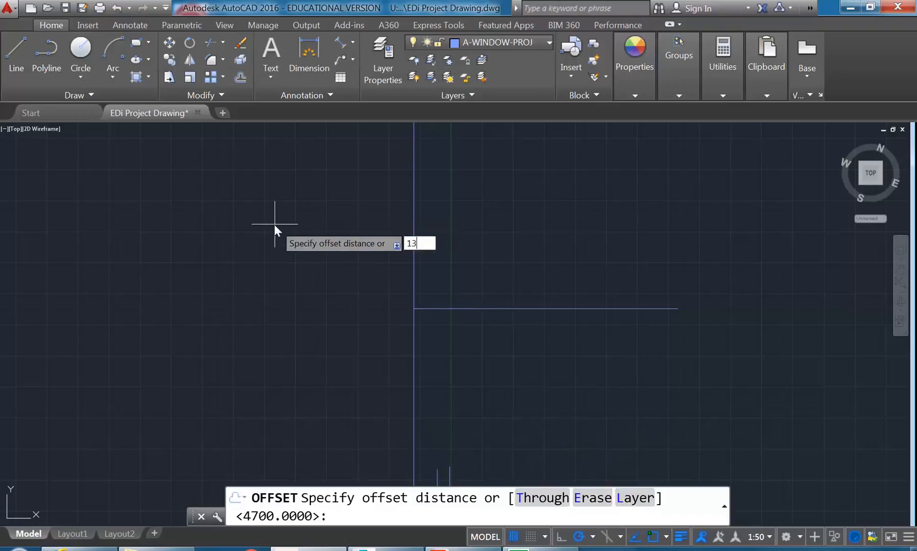
{"action": "key", "text": "Return"}
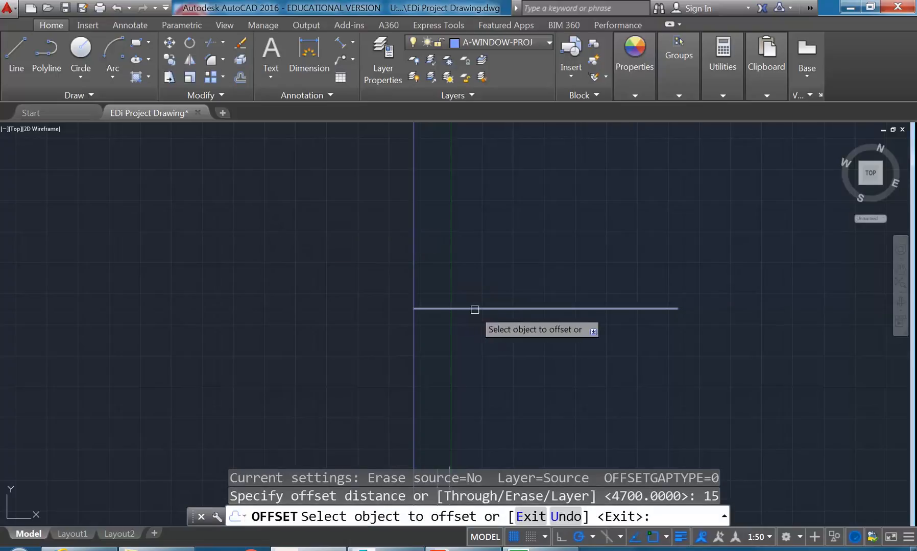
{"action": "left_click", "coordinate": [495, 308]}
{"action": "left_click", "coordinate": [496, 246]}
{"action": "scroll", "coordinate": [454, 332], "scroll_direction": "up", "scroll_amount": 2}
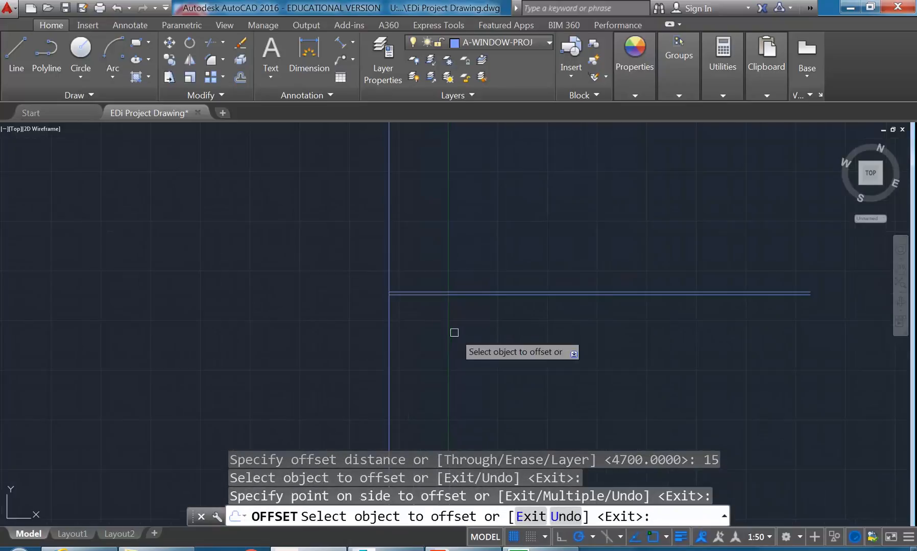
{"action": "left_click", "coordinate": [423, 293]}
{"action": "key", "text": "Escape"}
{"action": "key", "text": "Return"}
{"action": "key", "text": "Return"}
{"action": "left_click", "coordinate": [420, 296]}
{"action": "left_click", "coordinate": [414, 337]}
{"action": "key", "text": "Return"}
- Delete the original horizontal line between its two offset copies
{"action": "scroll", "coordinate": [382, 310], "scroll_direction": "up", "scroll_amount": 3}
{"action": "left_click", "coordinate": [466, 249]}
{"action": "key", "text": "Delete"}
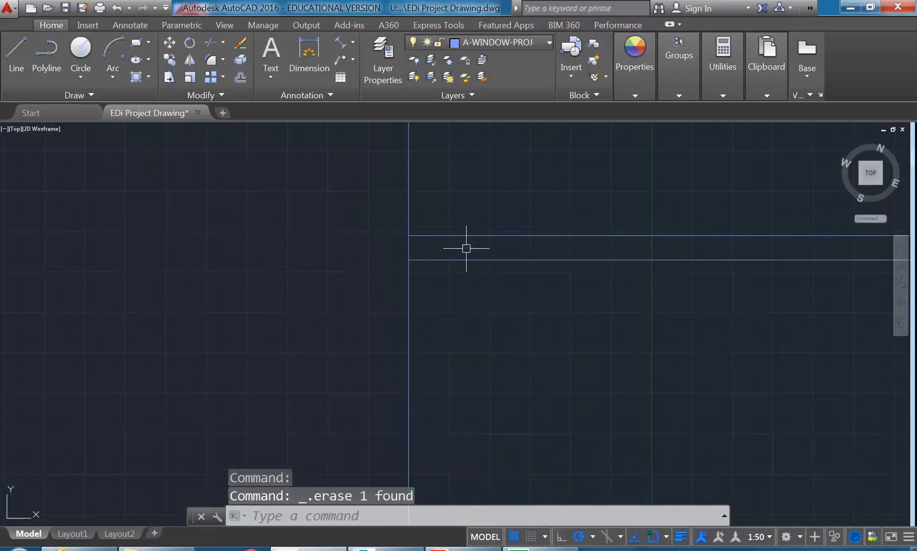
- Move the two offset horizontal lines to the A-WINDOW layer
{"action": "scroll", "coordinate": [466, 251], "scroll_direction": "down", "scroll_amount": 6}
{"action": "middle_click_drag", "start_coordinate": [457, 256], "coordinate": [397, 288]}
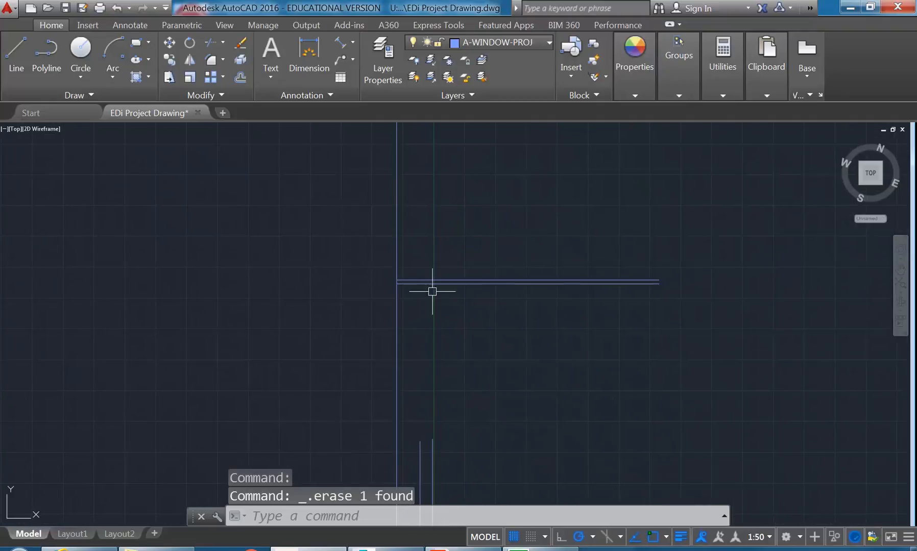
{"action": "scroll", "coordinate": [428, 255], "scroll_direction": "up", "scroll_amount": 5}
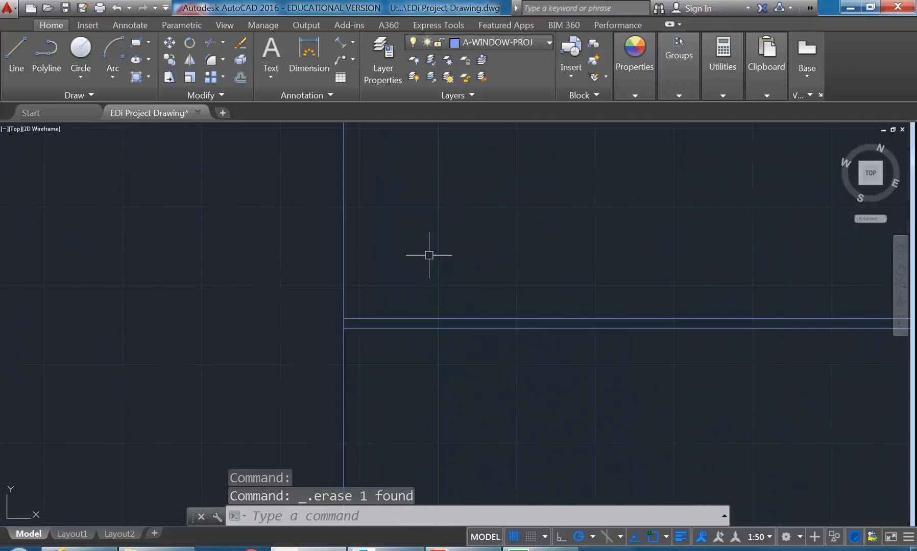
{"action": "left_click", "coordinate": [405, 288]}
{"action": "left_click", "coordinate": [387, 386]}
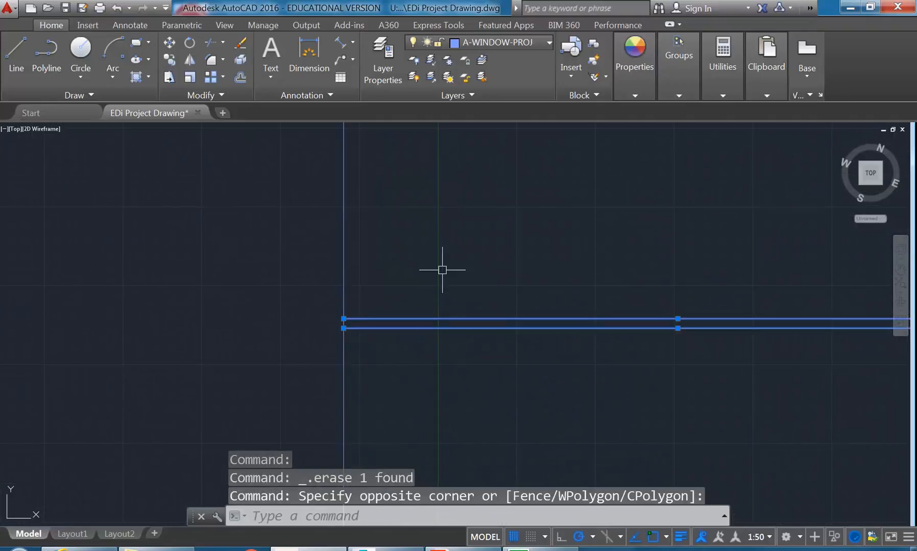
{"action": "left_click", "coordinate": [506, 43]}
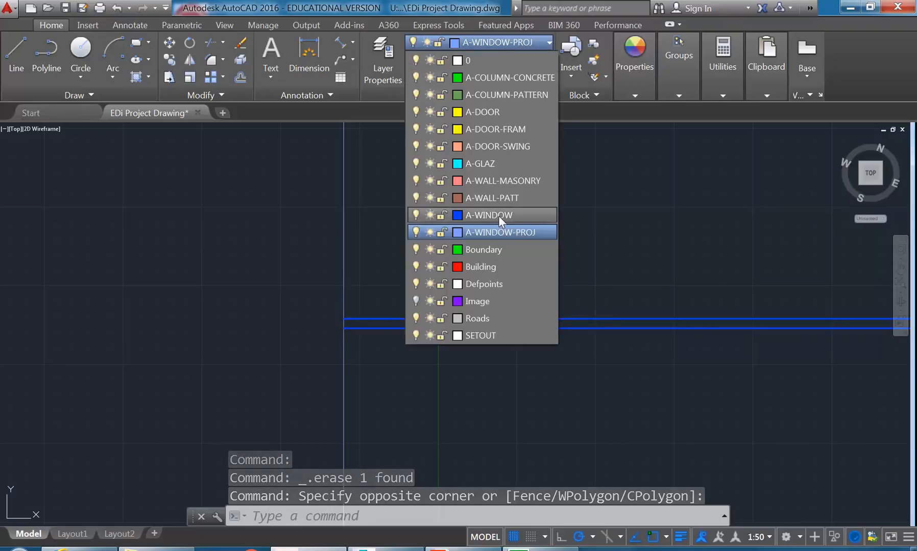
{"action": "left_click", "coordinate": [499, 215]}
{"action": "key", "text": "Escape"}
{"action": "key", "text": "Escape"}
{"action": "scroll", "coordinate": [375, 280], "scroll_direction": "down", "scroll_amount": 3}
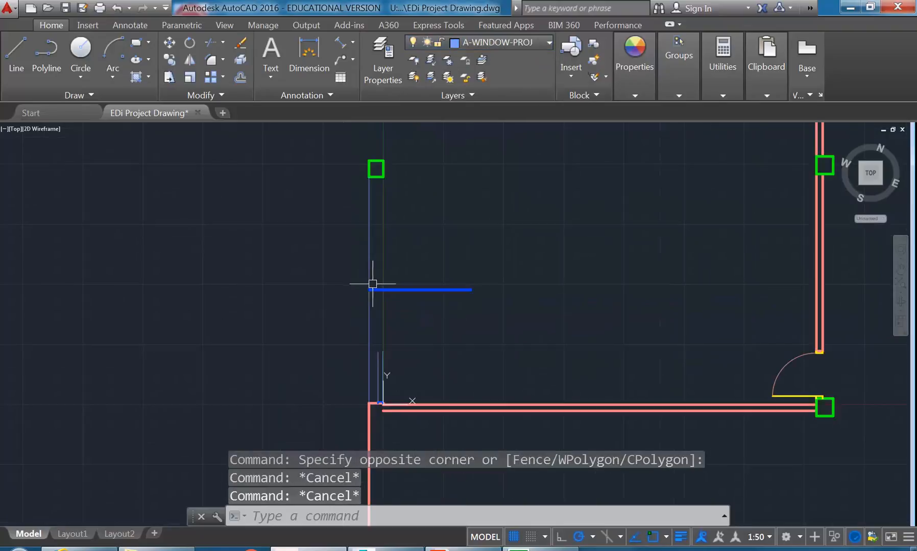
- Extend the two short vertical window lines at the wall corner up to the lower of the two horizontal lines
{"action": "scroll", "coordinate": [340, 278], "scroll_direction": "up", "scroll_amount": 2}
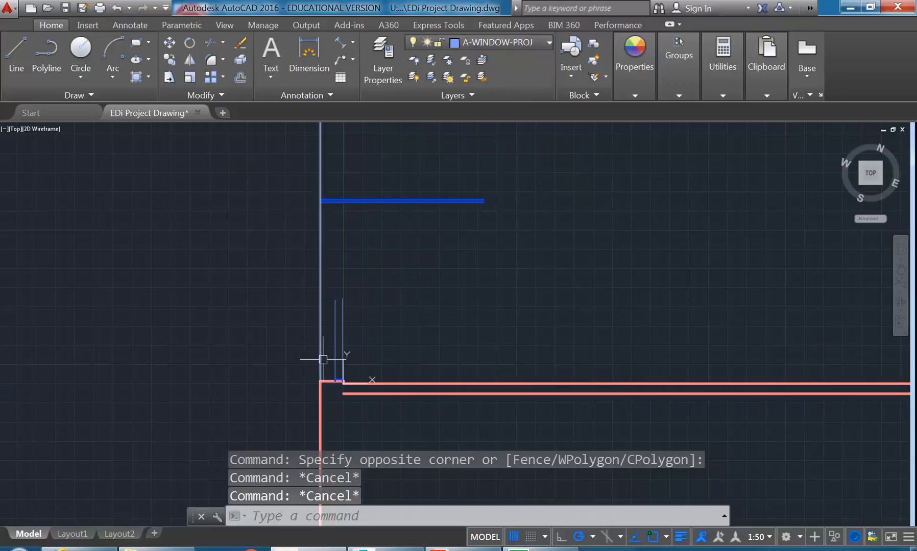
{"action": "scroll", "coordinate": [331, 301], "scroll_direction": "up", "scroll_amount": 2}
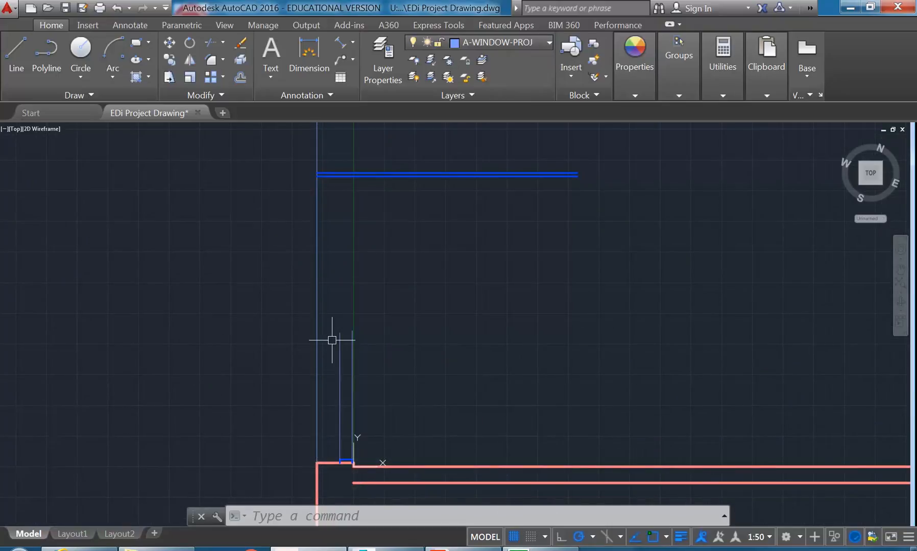
{"action": "scroll", "coordinate": [332, 340], "scroll_direction": "up", "scroll_amount": 2}
{"action": "scroll", "coordinate": [334, 332], "scroll_direction": "down", "scroll_amount": 2}
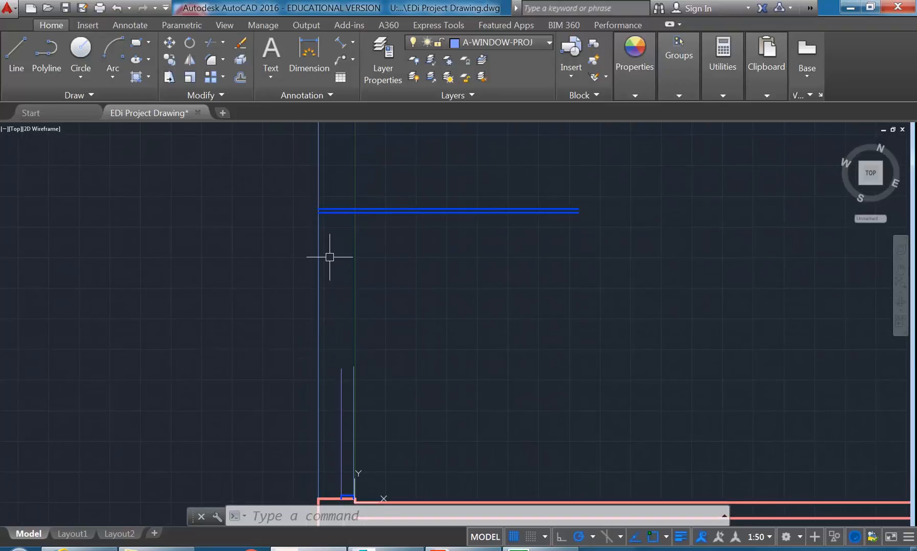
{"action": "left_click", "coordinate": [226, 40]}
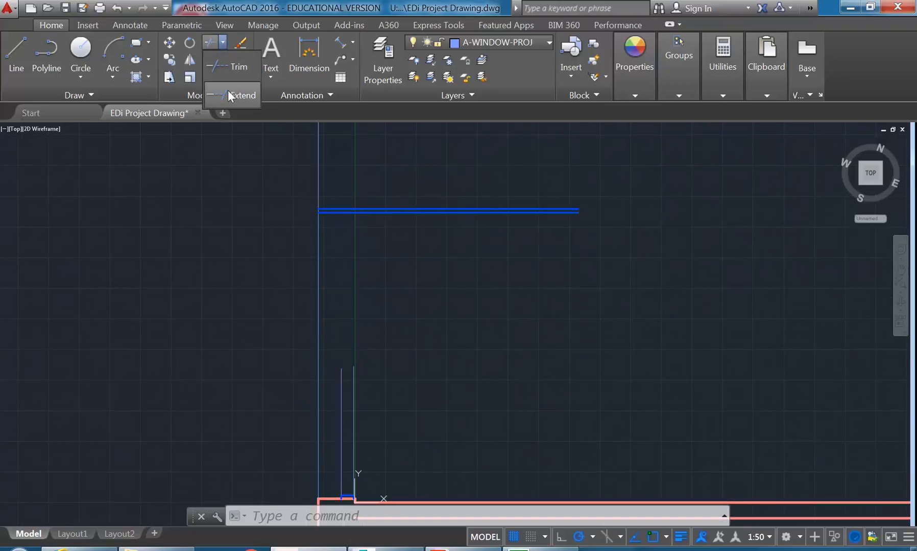
{"action": "left_click", "coordinate": [228, 90]}
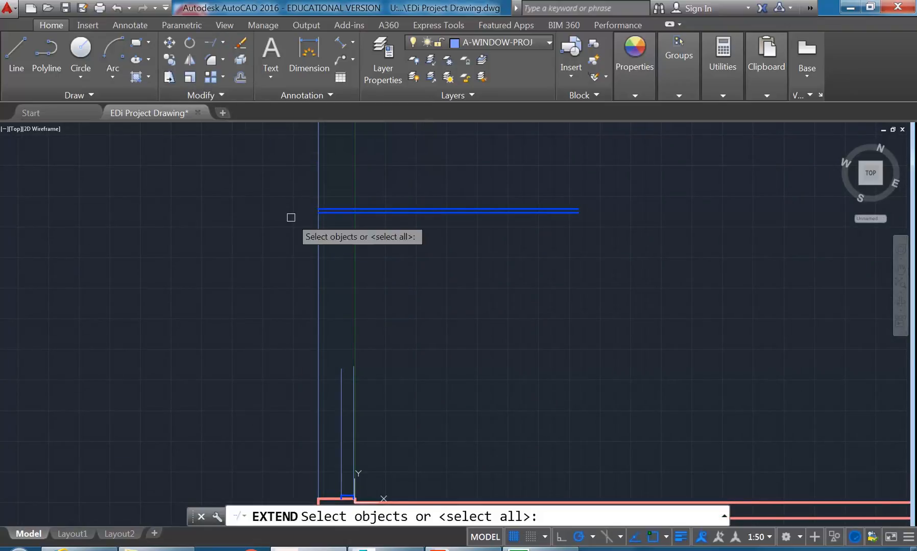
{"action": "left_click", "coordinate": [380, 213]}
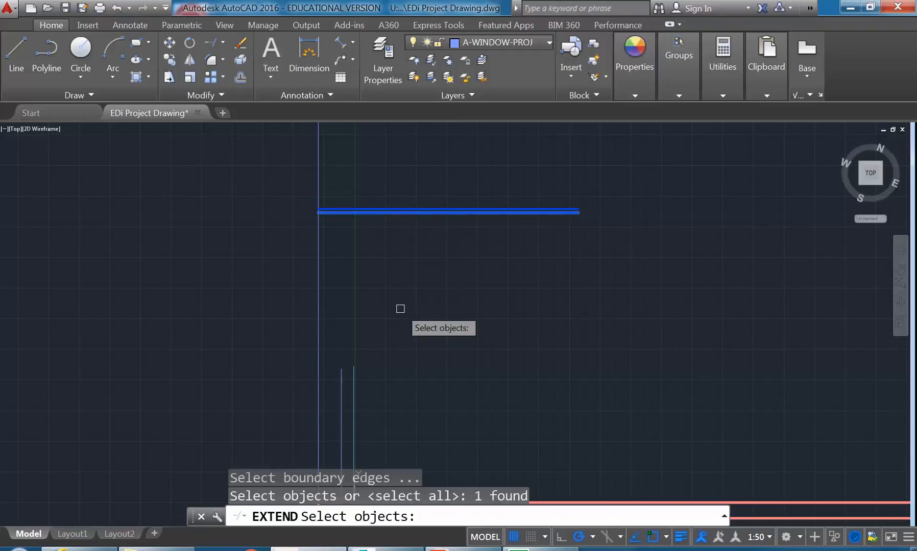
{"action": "key", "text": "Return"}
{"action": "scroll", "coordinate": [345, 376], "scroll_direction": "up", "scroll_amount": 4}
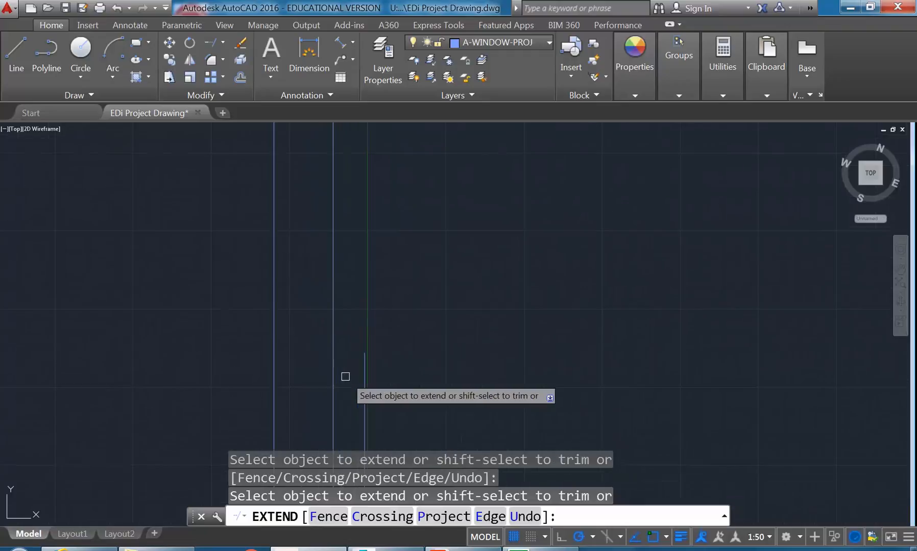
{"action": "left_click", "coordinate": [363, 370]}
{"action": "right_click", "coordinate": [327, 318]}
{"action": "left_click", "coordinate": [341, 325]}
- Make A-WINDOW the current layer and draw two short vertical lines joining the horizontal pair above the extended window lines
{"action": "scroll", "coordinate": [342, 325], "scroll_direction": "down", "scroll_amount": 2}
{"action": "middle_click_drag", "start_coordinate": [336, 320], "coordinate": [330, 392]}
{"action": "scroll", "coordinate": [329, 191], "scroll_direction": "up", "scroll_amount": 4}
{"action": "scroll", "coordinate": [336, 254], "scroll_direction": "up", "scroll_amount": 2}
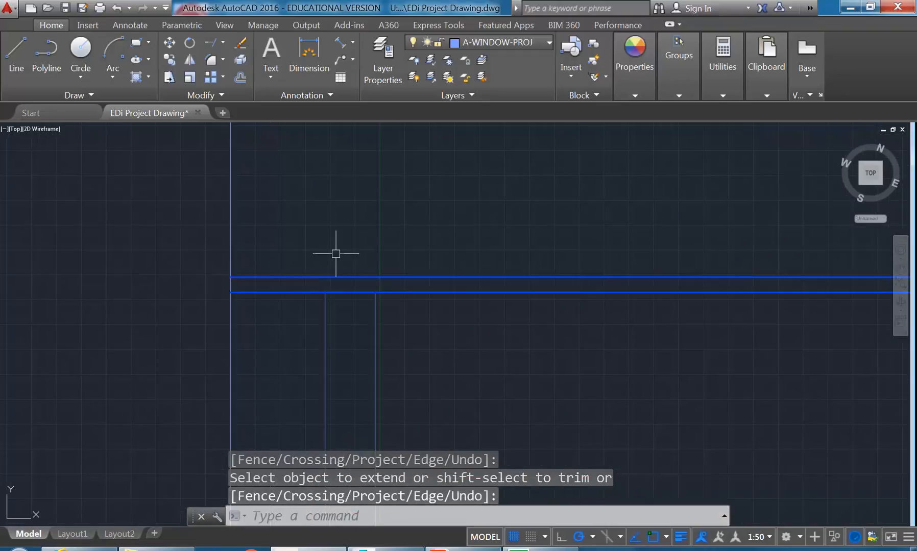
{"action": "left_click", "coordinate": [521, 41]}
{"action": "left_click", "coordinate": [490, 215]}
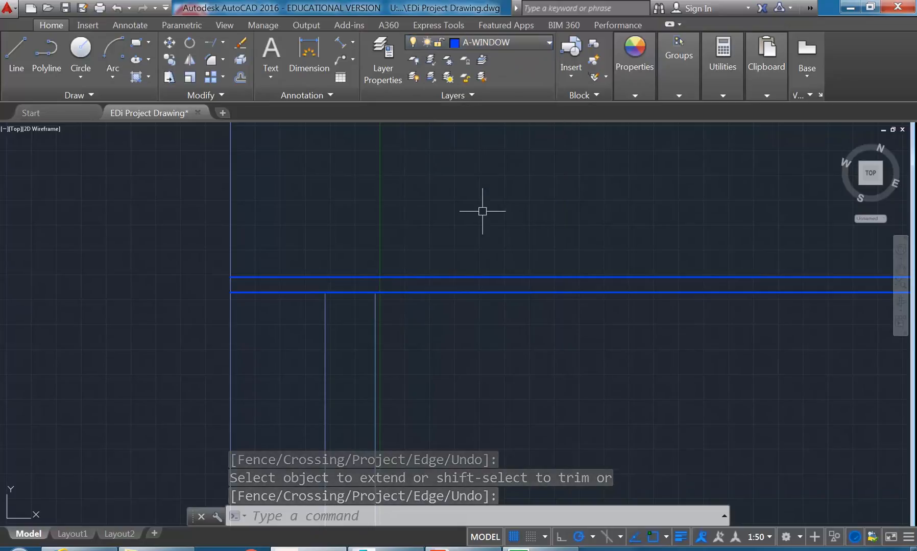
{"action": "left_click", "coordinate": [14, 61]}
{"action": "left_click", "coordinate": [325, 277]}
{"action": "left_click", "coordinate": [325, 277]}
{"action": "key", "text": "Return"}
{"action": "key", "text": "Return"}
{"action": "left_click", "coordinate": [375, 293]}
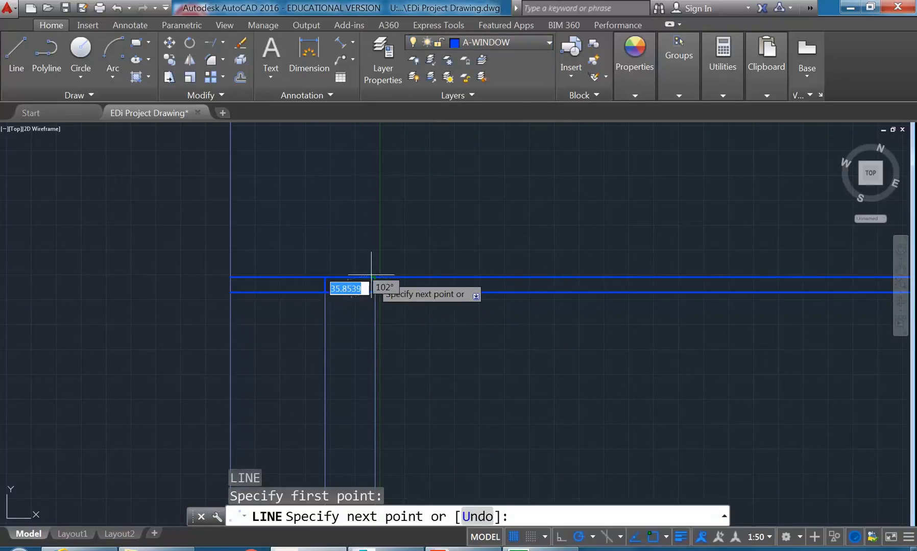
{"action": "left_click", "coordinate": [375, 277]}
{"action": "key", "text": "Return"}
- Fillet both left corners and the lower right corner of the middle window frame with a radius of 0
{"action": "scroll", "coordinate": [347, 264], "scroll_direction": "up", "scroll_amount": 2}
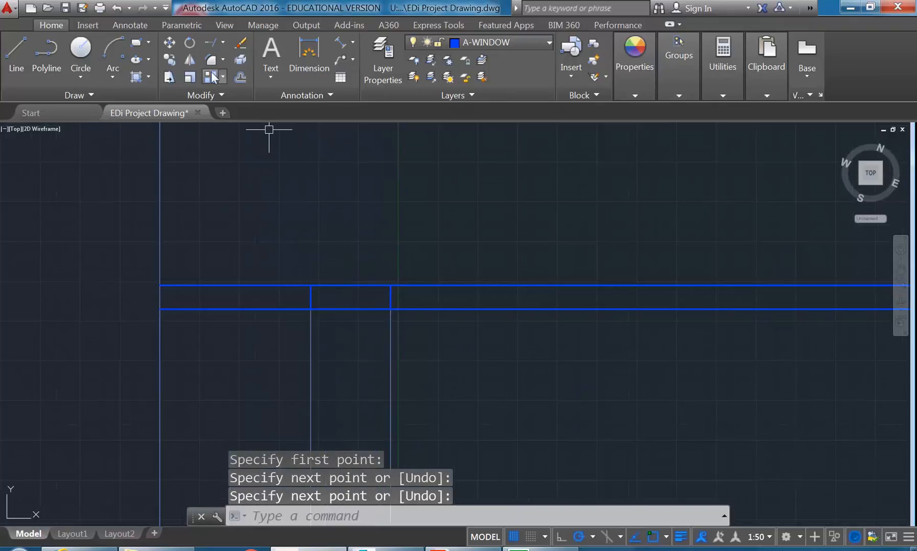
{"action": "left_click", "coordinate": [211, 58]}
{"action": "left_click", "coordinate": [310, 291]}
{"action": "left_click", "coordinate": [319, 288]}
{"action": "key", "text": "Return"}
{"action": "left_click", "coordinate": [331, 310]}
{"action": "left_click", "coordinate": [332, 310]}
{"action": "key", "text": "Return"}
{"action": "left_click", "coordinate": [369, 310]}
{"action": "left_click", "coordinate": [390, 298]}
- Fillet the upper right corner of the middle window frame to close its rectangle
{"action": "scroll", "coordinate": [260, 300], "scroll_direction": "down", "scroll_amount": 5}
{"action": "middle_click_drag", "start_coordinate": [260, 301], "coordinate": [265, 216]}
{"action": "scroll", "coordinate": [266, 214], "scroll_direction": "down", "scroll_amount": 4}
{"action": "scroll", "coordinate": [270, 201], "scroll_direction": "up", "scroll_amount": 10}
{"action": "key", "text": "Return"}
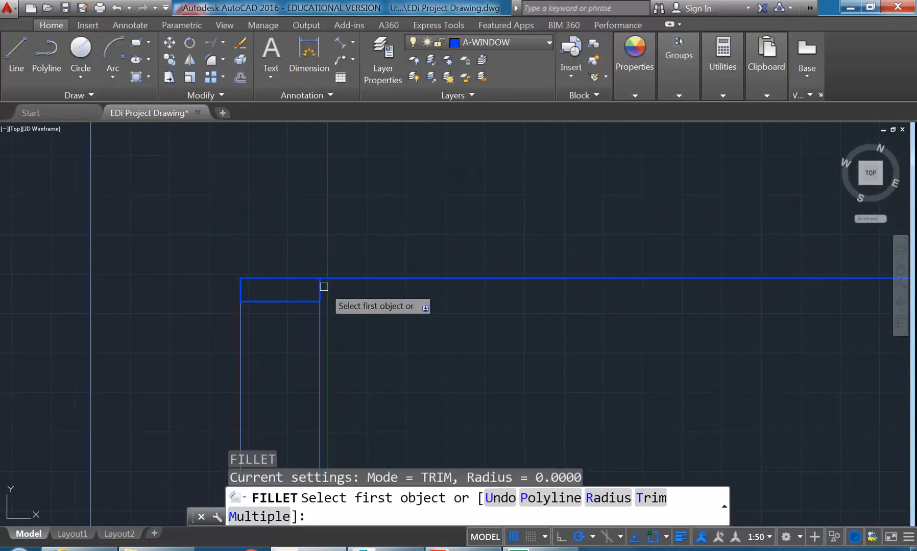
{"action": "left_click", "coordinate": [321, 286]}
{"action": "left_click", "coordinate": [307, 279]}
- Mirror the lower window frame and both vertical window lines about the middle frame's horizontal centreline with Ortho on, keeping the source objects
{"action": "scroll", "coordinate": [272, 245], "scroll_direction": "down", "scroll_amount": 5}
{"action": "middle_click_drag", "start_coordinate": [273, 248], "coordinate": [280, 219]}
{"action": "scroll", "coordinate": [240, 295], "scroll_direction": "up", "scroll_amount": 4}
{"action": "middle_click_drag", "start_coordinate": [252, 284], "coordinate": [244, 281]}
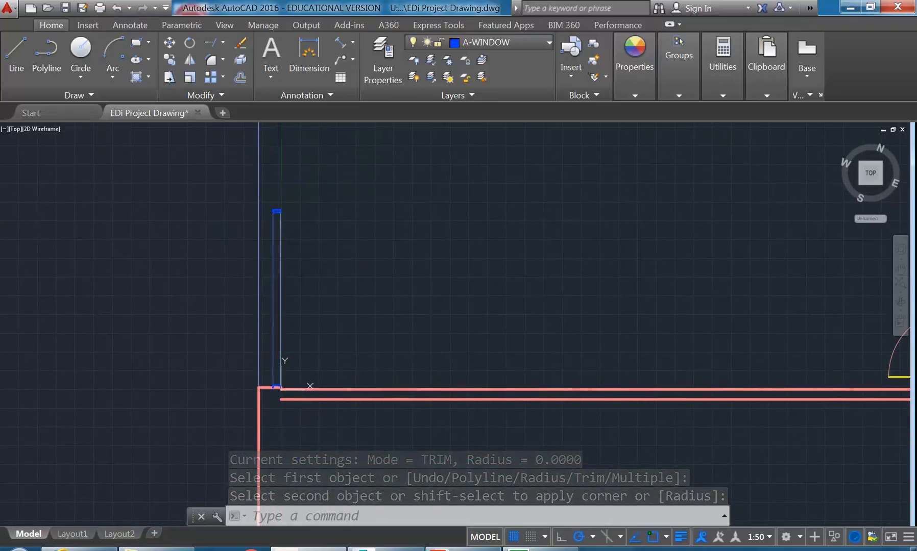
{"action": "key", "text": "Escape"}
{"action": "scroll", "coordinate": [271, 388], "scroll_direction": "up", "scroll_amount": 5}
{"action": "scroll", "coordinate": [287, 359], "scroll_direction": "up", "scroll_amount": 5}
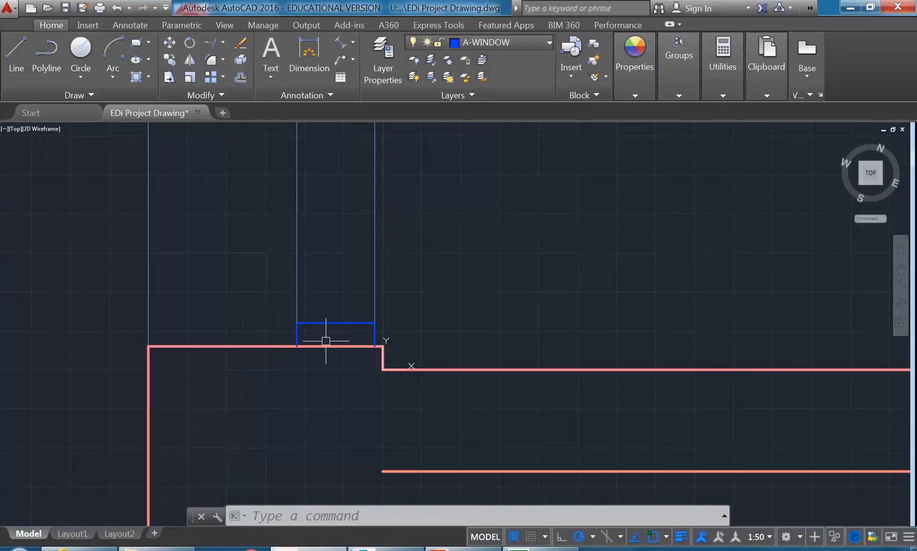
{"action": "left_click", "coordinate": [388, 302]}
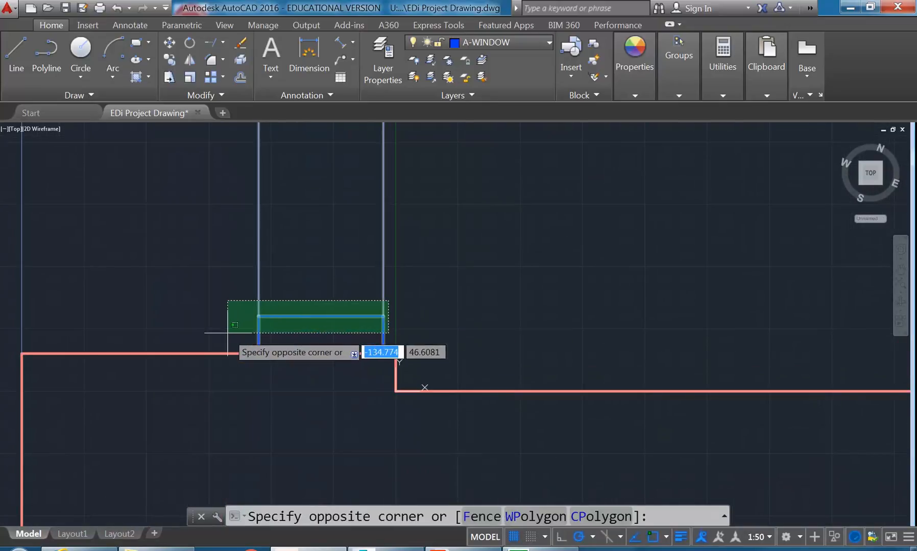
{"action": "left_click", "coordinate": [227, 332]}
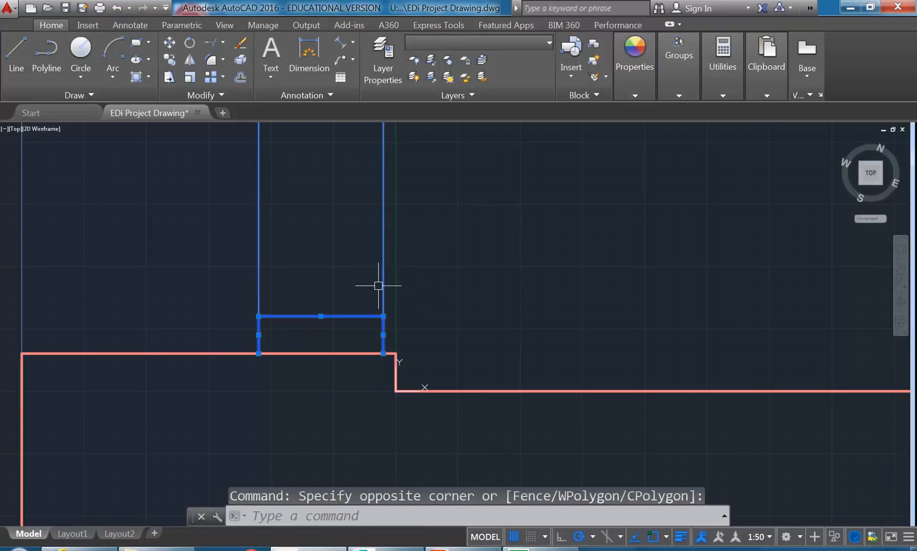
{"action": "scroll", "coordinate": [255, 286], "scroll_direction": "down", "scroll_amount": 8}
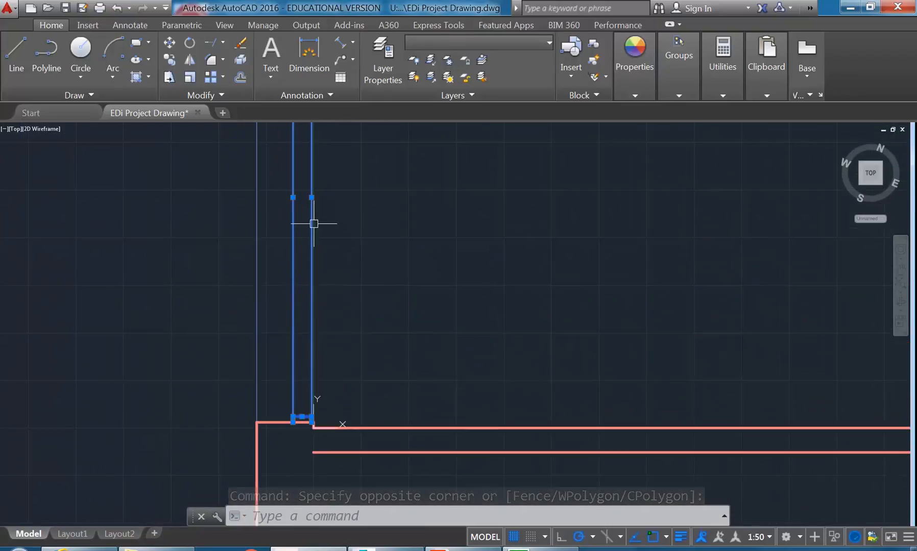
{"action": "scroll", "coordinate": [311, 207], "scroll_direction": "up", "scroll_amount": 8}
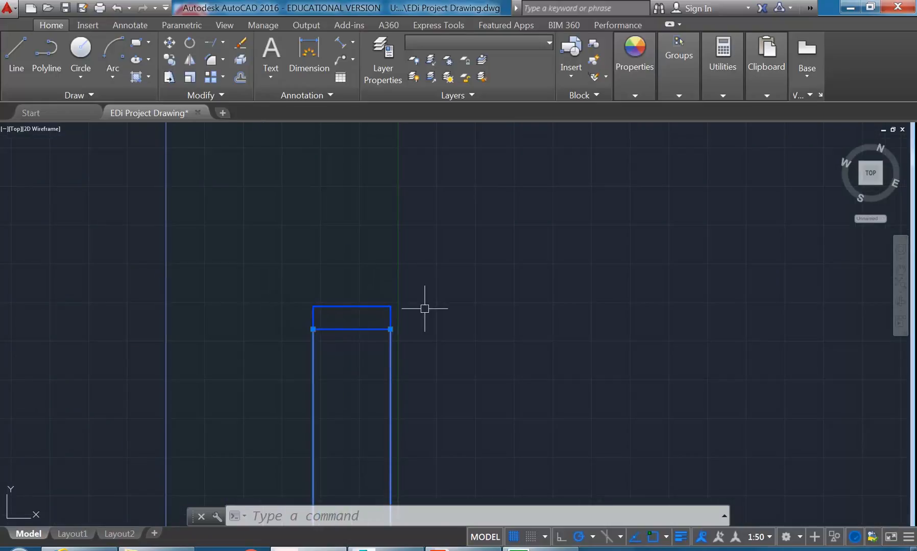
{"action": "left_click", "coordinate": [188, 60]}
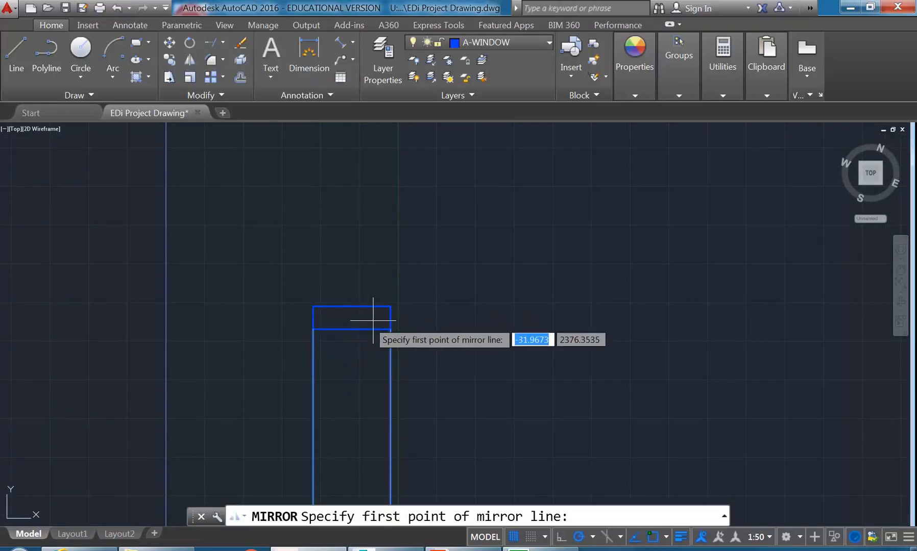
{"action": "left_click", "coordinate": [390, 317]}
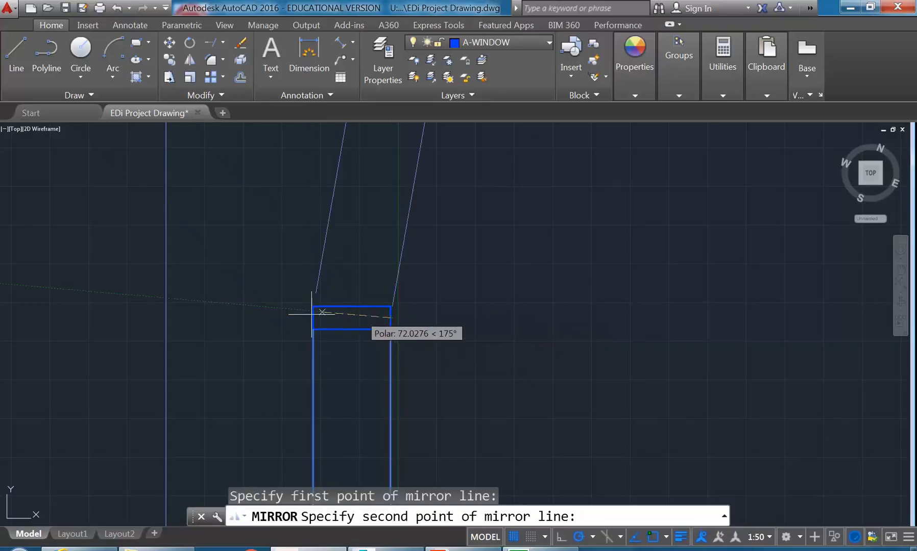
{"action": "left_click", "coordinate": [561, 538]}
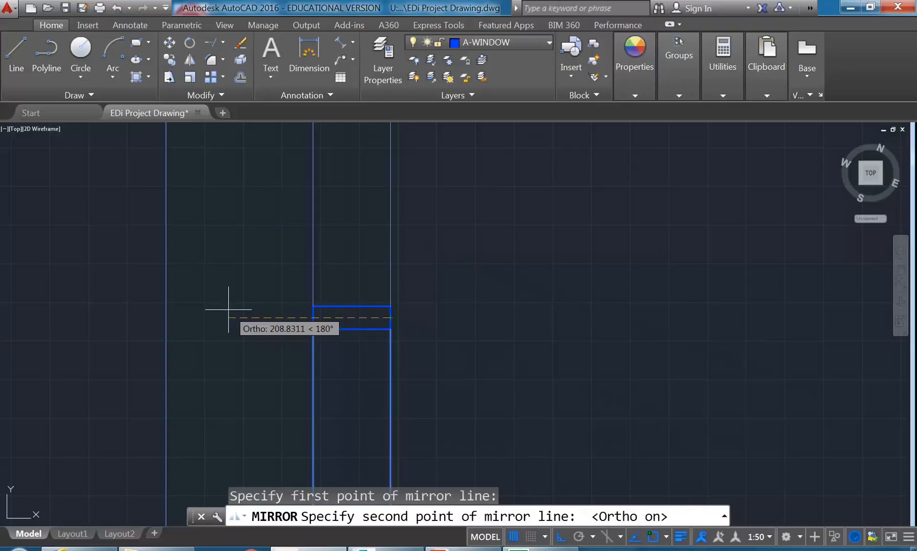
{"action": "left_click", "coordinate": [228, 309]}
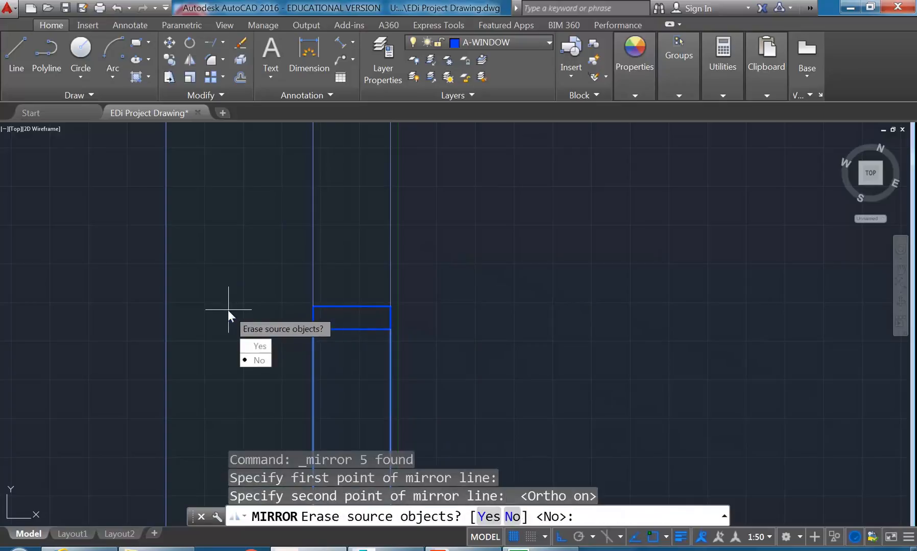
{"action": "left_click", "coordinate": [253, 360]}
- Examine the mirrored window between the concrete column and the wall corner, including the middle and lower frames
{"action": "scroll", "coordinate": [303, 180], "scroll_direction": "down", "scroll_amount": 5}
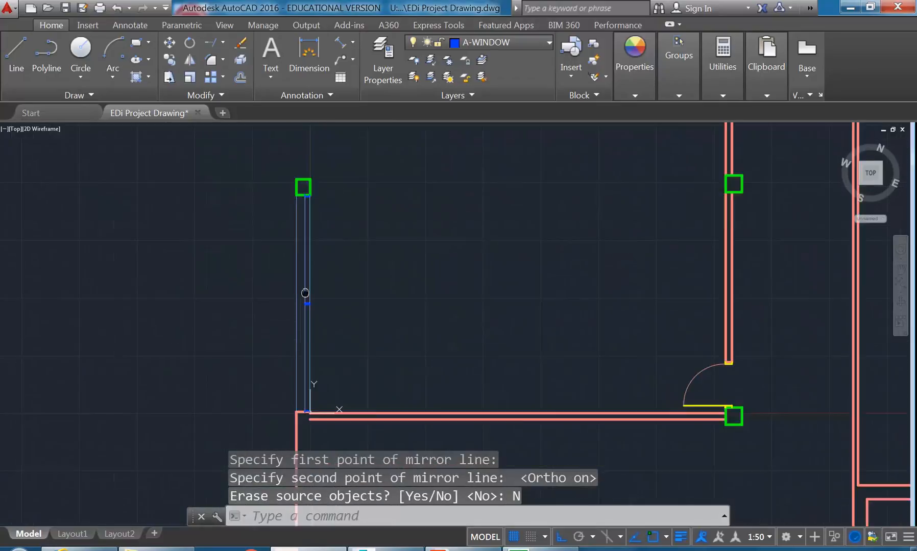
{"action": "scroll", "coordinate": [303, 233], "scroll_direction": "up", "scroll_amount": 2}
{"action": "scroll", "coordinate": [286, 311], "scroll_direction": "up", "scroll_amount": 3}
{"action": "scroll", "coordinate": [273, 419], "scroll_direction": "down", "scroll_amount": 3}
{"action": "middle_click_drag", "start_coordinate": [258, 320], "coordinate": [254, 300]}
{"action": "scroll", "coordinate": [256, 303], "scroll_direction": "down", "scroll_amount": 3}
{"action": "middle_click_drag", "start_coordinate": [232, 445], "coordinate": [235, 248]}
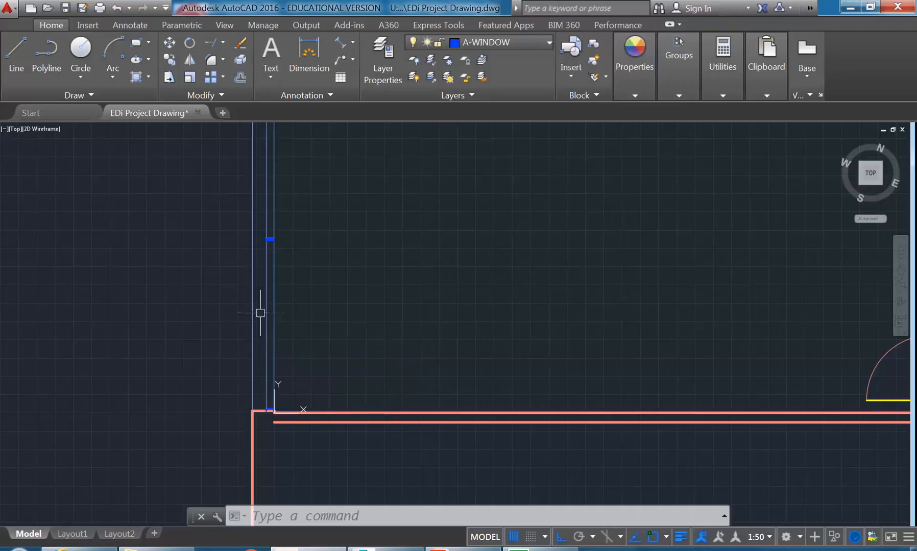
{"action": "scroll", "coordinate": [229, 329], "scroll_direction": "up", "scroll_amount": 2}
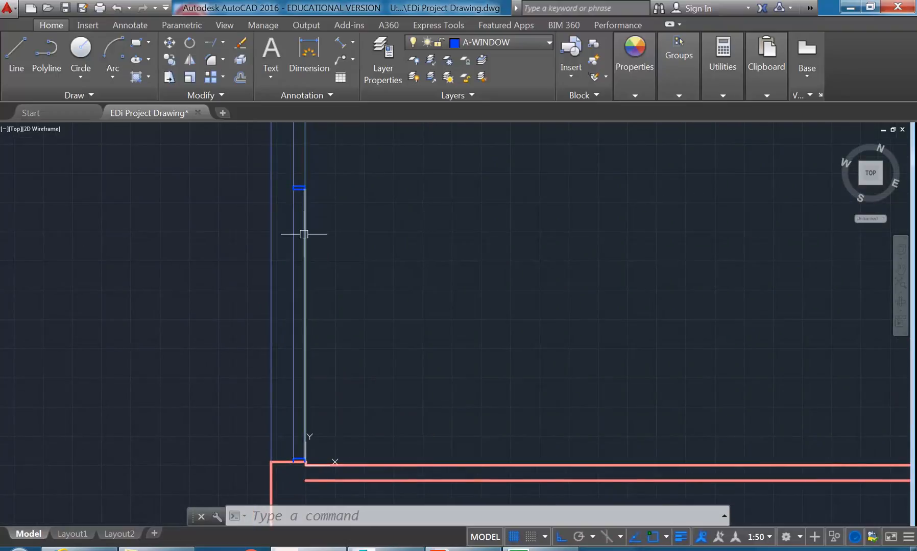
{"action": "middle_click_drag", "start_coordinate": [273, 480], "coordinate": [274, 476]}
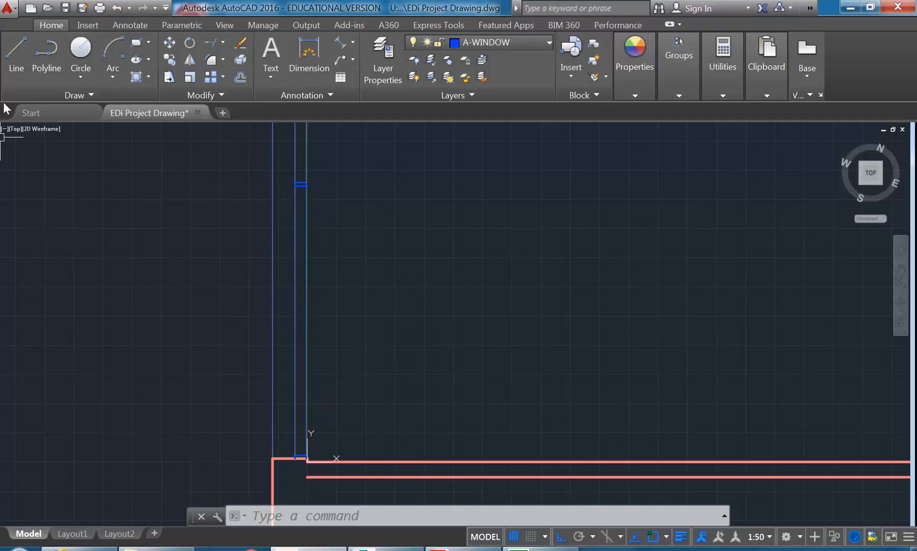
- Draw a horizontal line to the right from the midpoint of the lower window's inner vertical line, between the middle and lower frames
{"action": "left_click", "coordinate": [16, 69]}
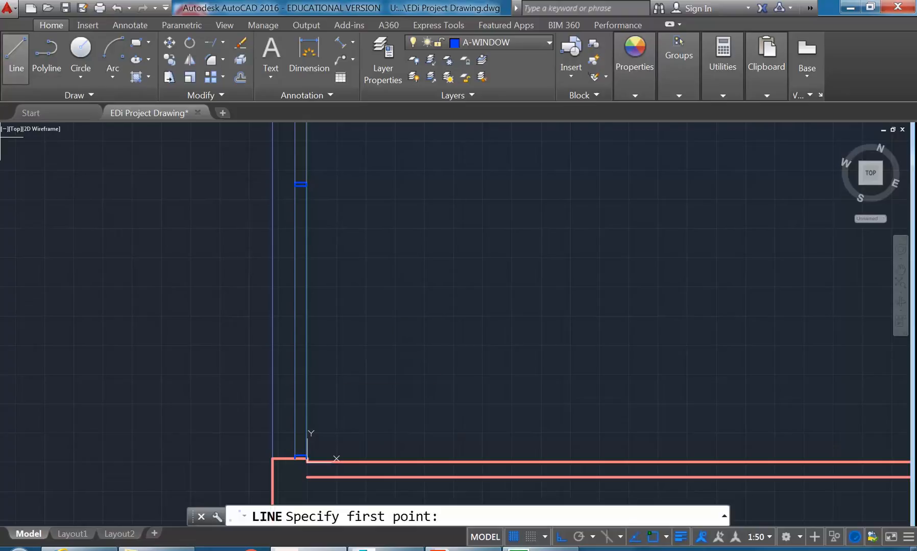
{"action": "left_click", "coordinate": [295, 321]}
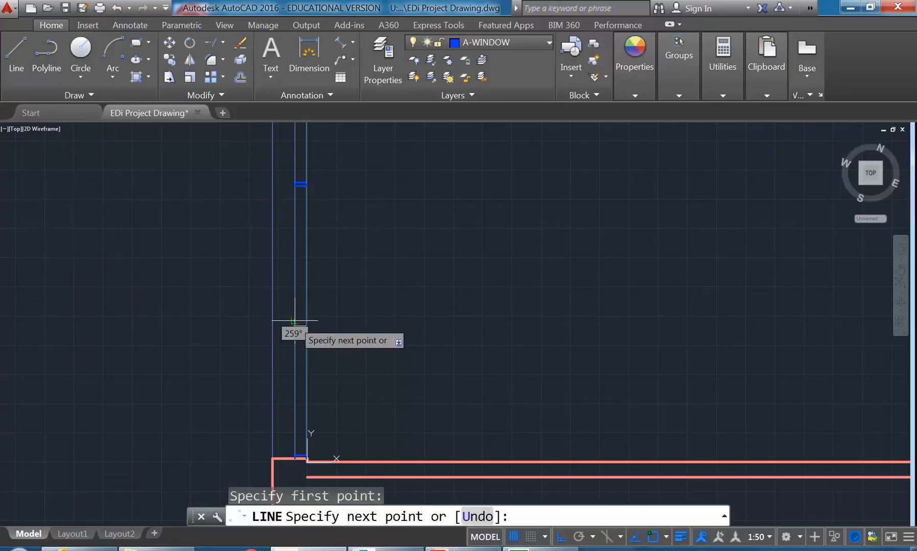
{"action": "left_click", "coordinate": [390, 312]}
{"action": "key", "text": "Return"}
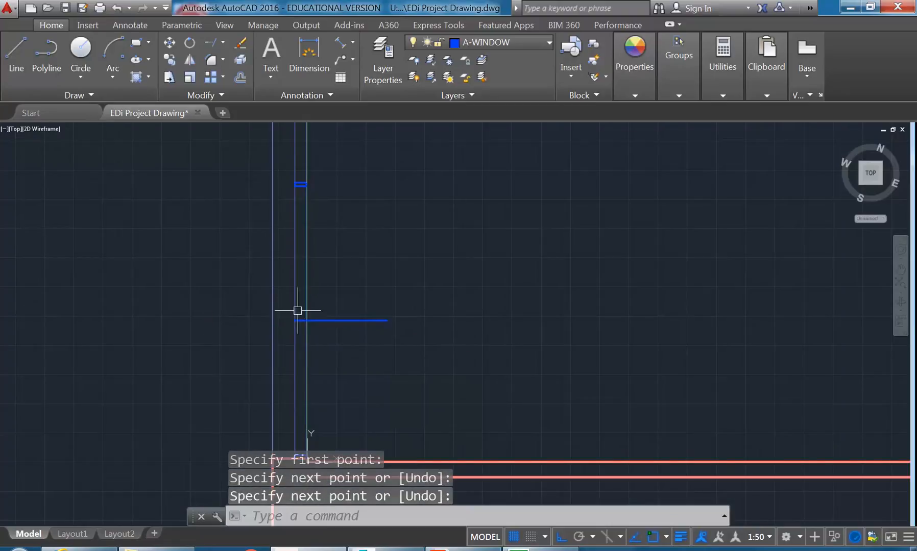
- Measure the width of the lower window frame along its upper edge
{"action": "middle_click_drag", "start_coordinate": [293, 424], "coordinate": [295, 377]}
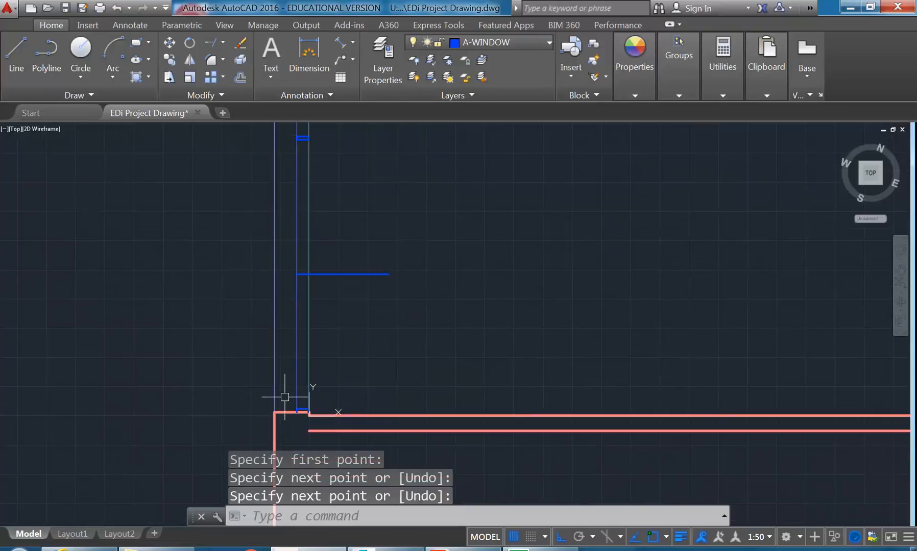
{"action": "scroll", "coordinate": [284, 385], "scroll_direction": "up", "scroll_amount": 2}
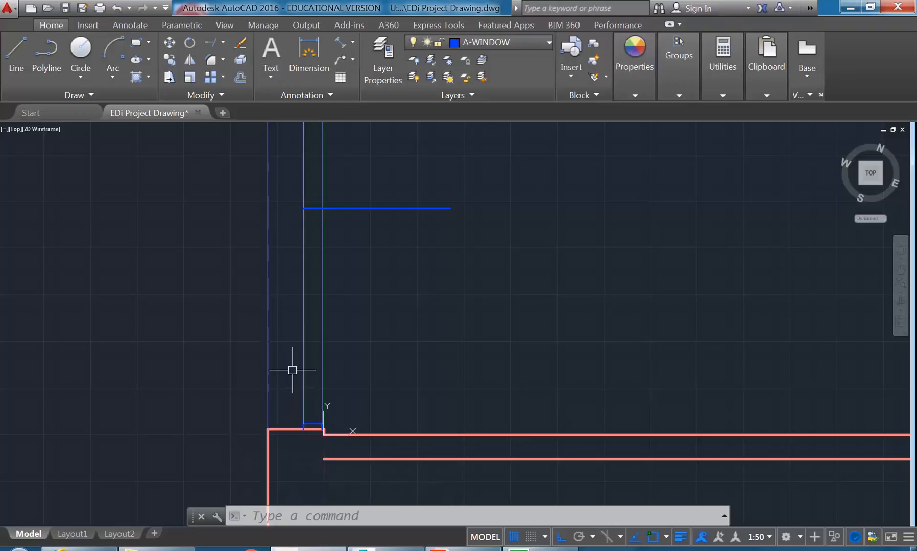
{"action": "key", "text": "Escape"}
{"action": "scroll", "coordinate": [294, 398], "scroll_direction": "up", "scroll_amount": 3}
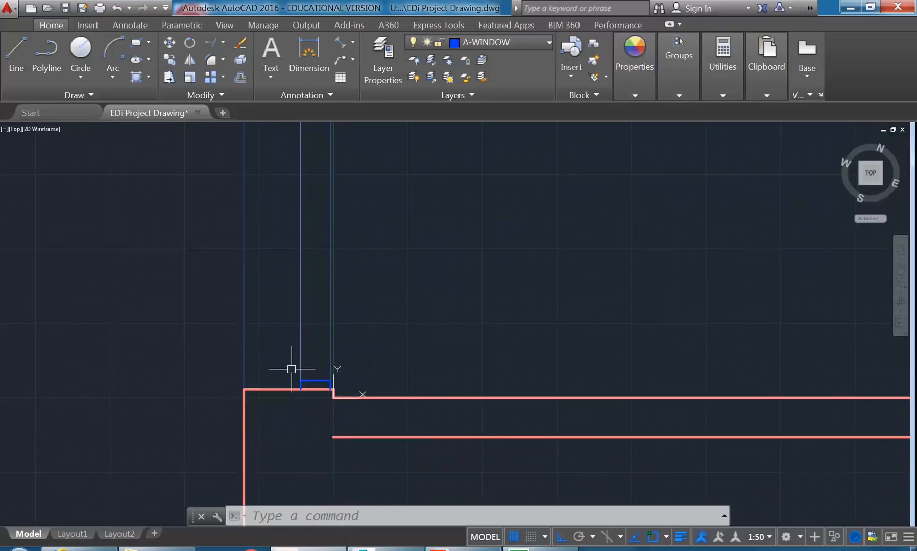
{"action": "left_click", "coordinate": [715, 69]}
{"action": "left_click", "coordinate": [723, 118]}
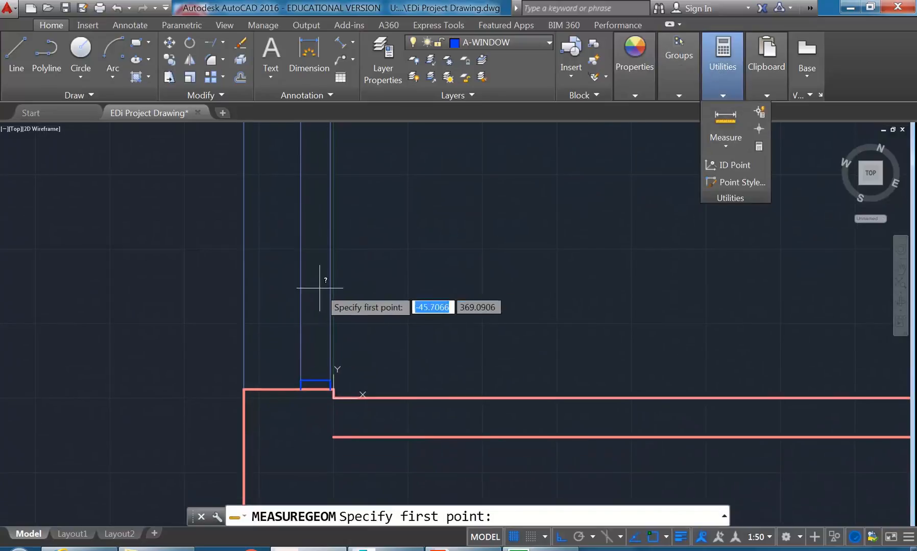
{"action": "left_click", "coordinate": [301, 381]}
{"action": "left_click", "coordinate": [330, 381]}
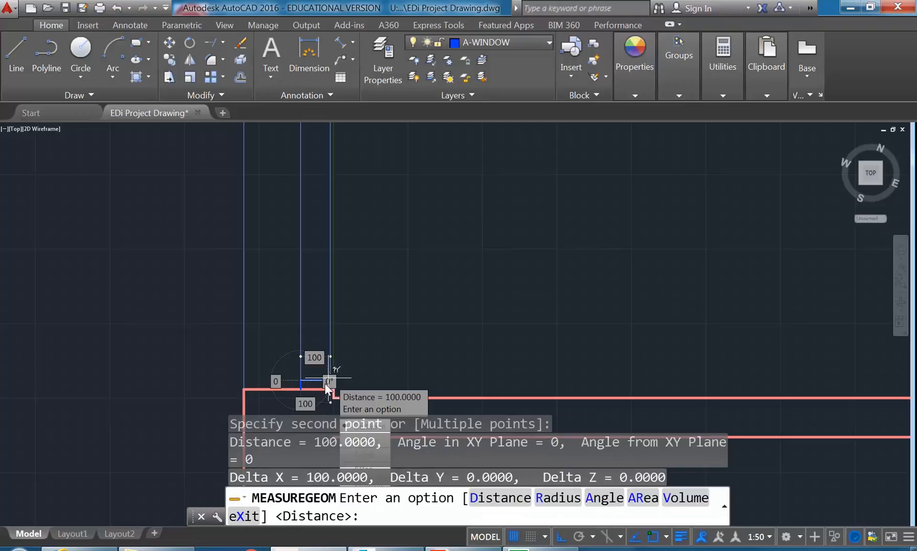
{"action": "key", "text": "Escape"}
{"action": "key", "text": "Escape"}
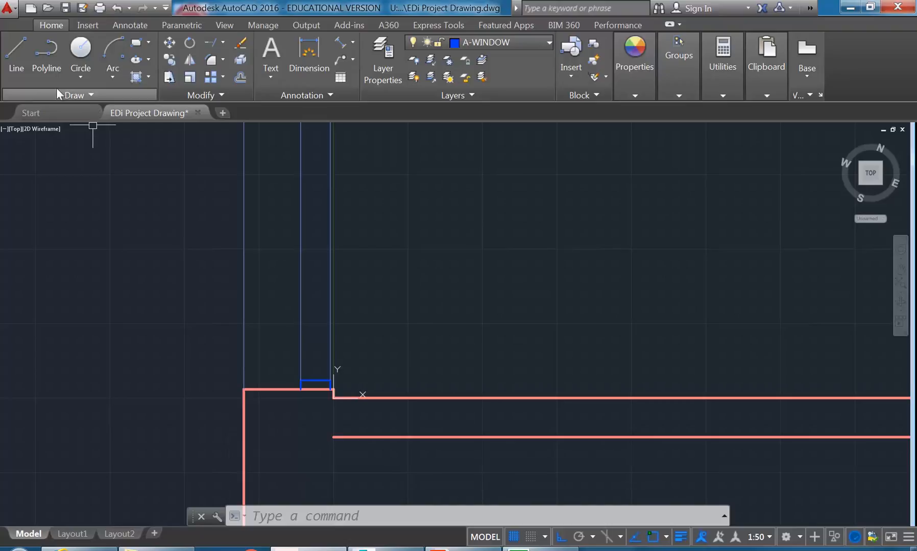
- Offset the vertical window line at the lower frame's left edge by 20 to the right
{"action": "left_click", "coordinate": [240, 77]}
{"action": "type", "text": "20"}
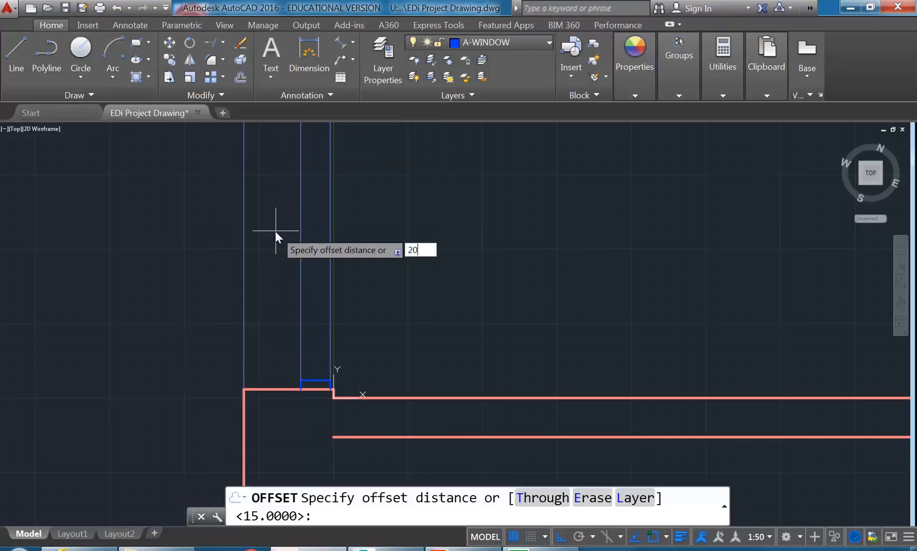
{"action": "key", "text": "Return"}
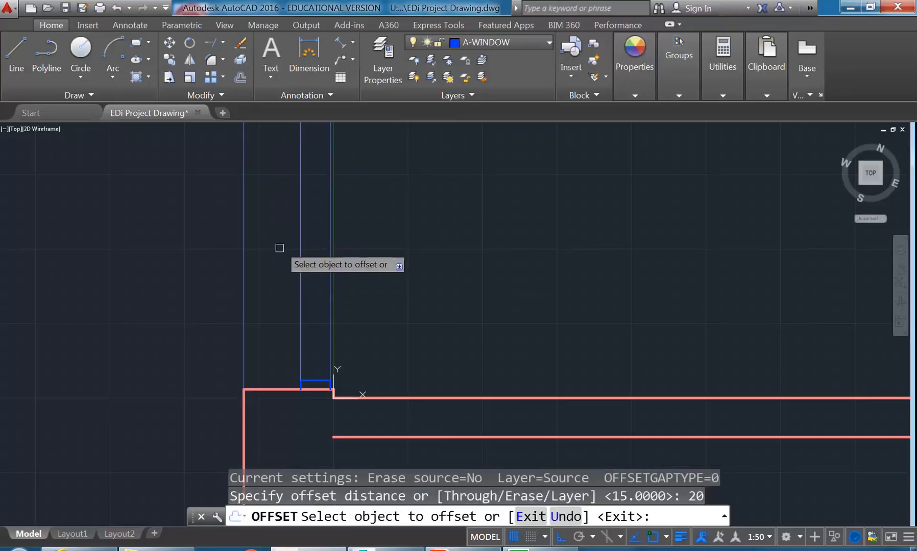
{"action": "left_click", "coordinate": [302, 281]}
{"action": "left_click", "coordinate": [394, 282]}
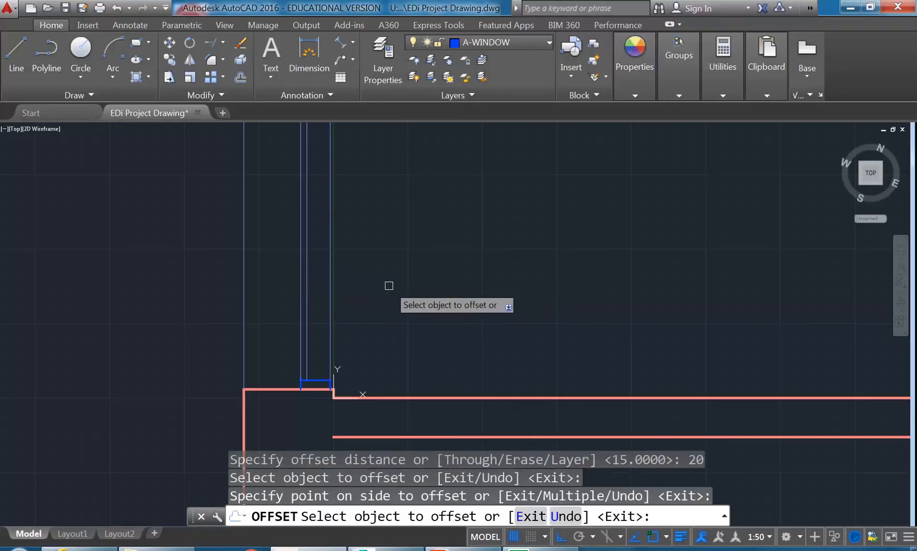
- Offset the new vertical line by 30 to the right, above the lower window frame
{"action": "scroll", "coordinate": [342, 398], "scroll_direction": "up", "scroll_amount": 2}
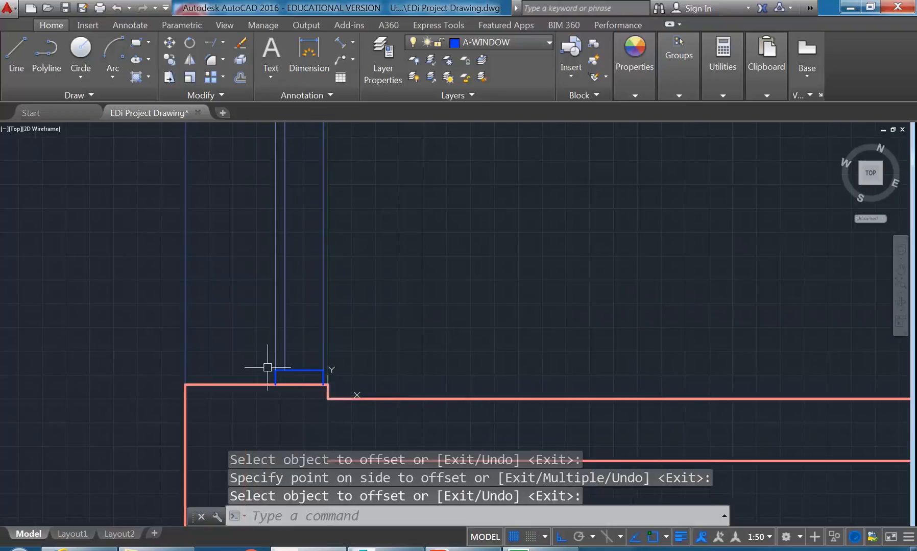
{"action": "scroll", "coordinate": [266, 371], "scroll_direction": "up", "scroll_amount": 2}
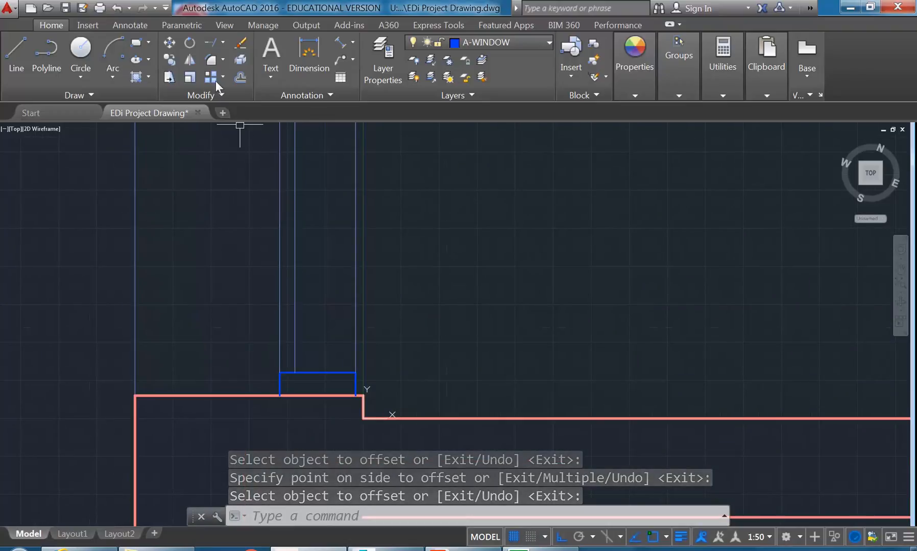
{"action": "left_click", "coordinate": [235, 76]}
{"action": "type", "text": "3"}
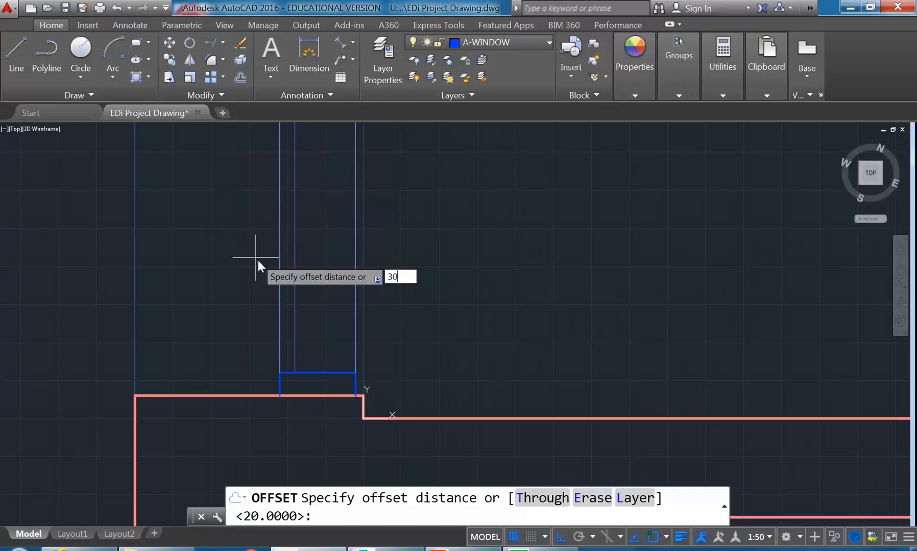
{"action": "type", "text": "0"}
{"action": "key", "text": "Return"}
{"action": "left_click", "coordinate": [294, 301]}
{"action": "left_click", "coordinate": [333, 314]}
{"action": "key", "text": "Return"}
- Offset the upper edge of the lower window frame by 30 upward
{"action": "key", "text": "Return"}
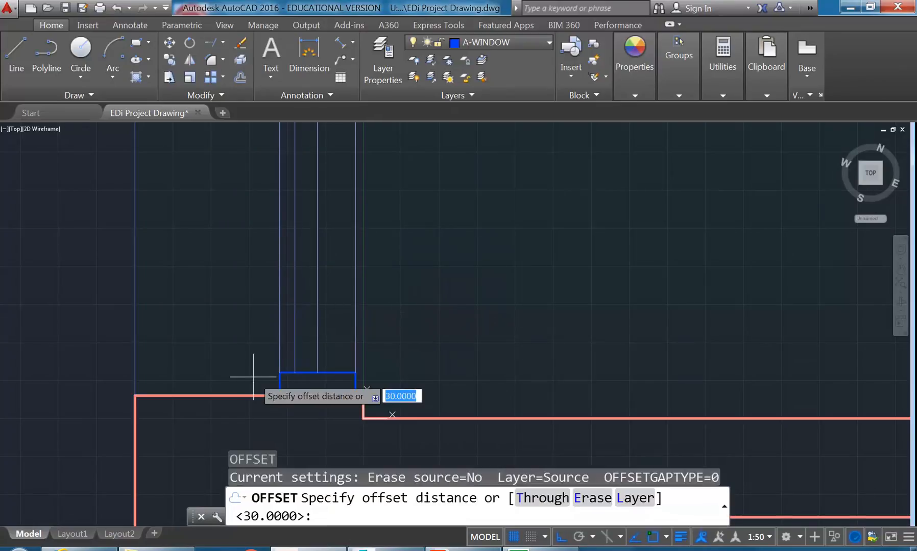
{"action": "key", "text": "Return"}
{"action": "left_click", "coordinate": [328, 373]}
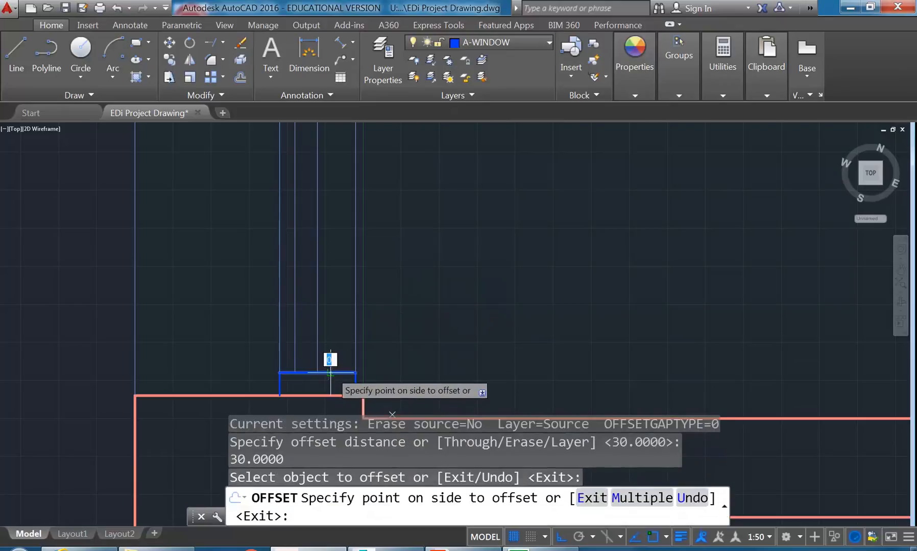
{"action": "left_click", "coordinate": [334, 301]}
{"action": "key", "text": "Return"}
- Move the two offset vertical lines to the A-WINDOW layer and clear the selection
{"action": "scroll", "coordinate": [285, 422], "scroll_direction": "up", "scroll_amount": 2}
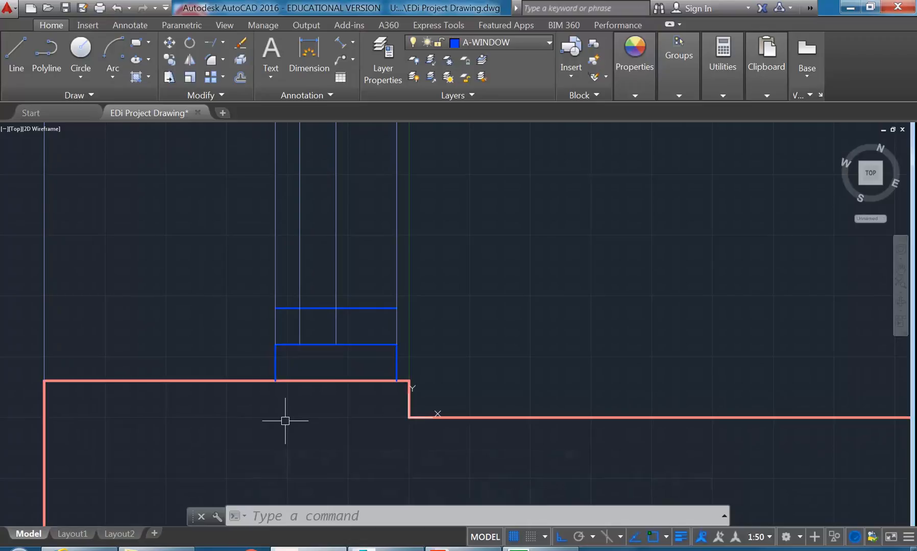
{"action": "left_click", "coordinate": [351, 245]}
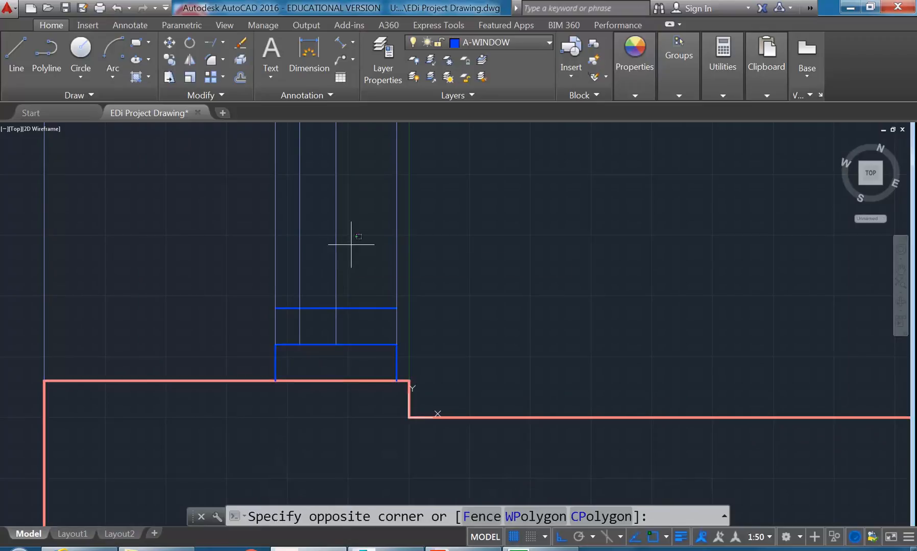
{"action": "left_click", "coordinate": [293, 289]}
{"action": "left_click", "coordinate": [500, 43]}
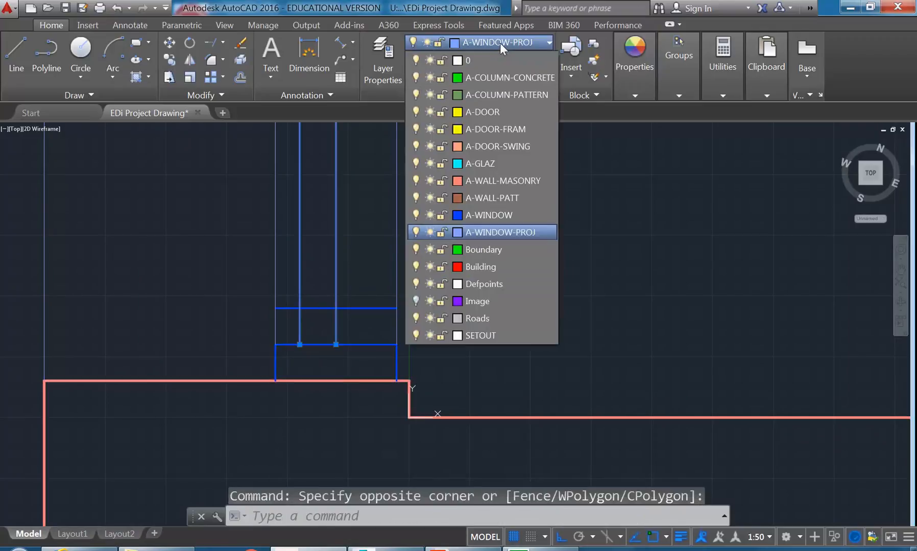
{"action": "left_click", "coordinate": [488, 214]}
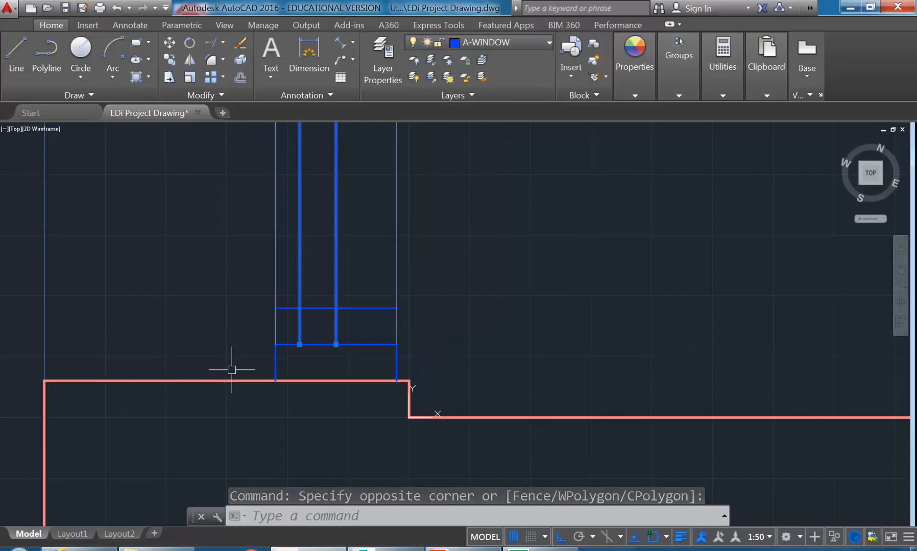
{"action": "key", "text": "Escape"}
{"action": "key", "text": "Escape"}
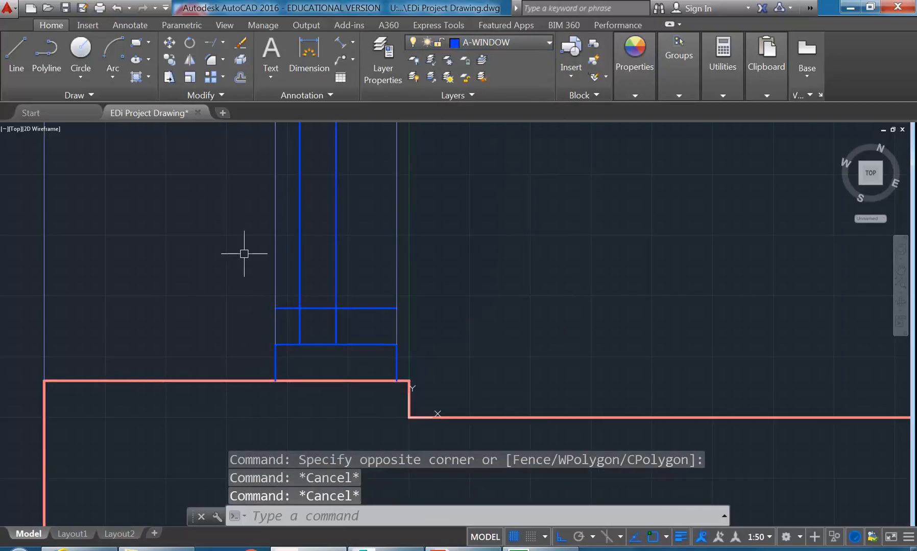
- Fillet both upper corners between the offset lines with radius 0 to form a small square profile on the lower frame
{"action": "left_click", "coordinate": [211, 60]}
{"action": "left_click", "coordinate": [300, 327]}
{"action": "left_click", "coordinate": [311, 309]}
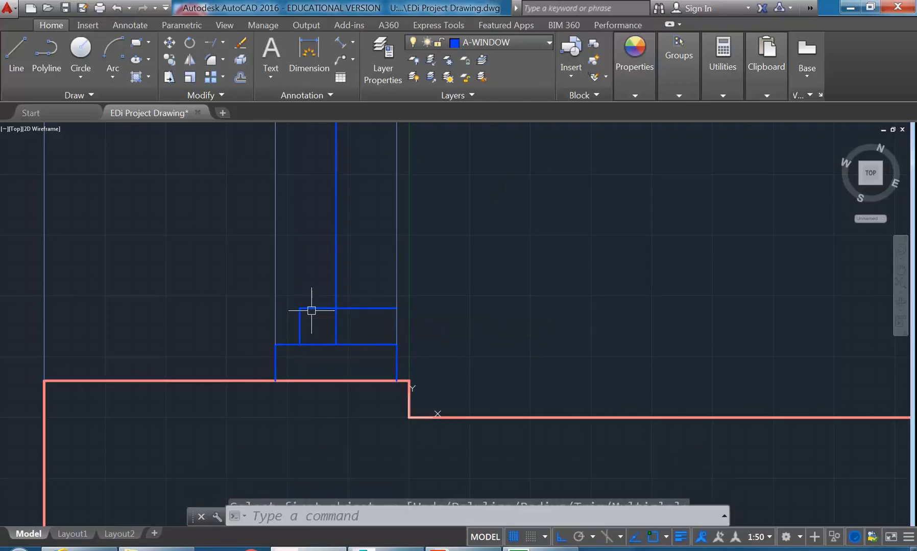
{"action": "key", "text": "space"}
{"action": "left_click", "coordinate": [313, 308]}
{"action": "left_click", "coordinate": [336, 326]}
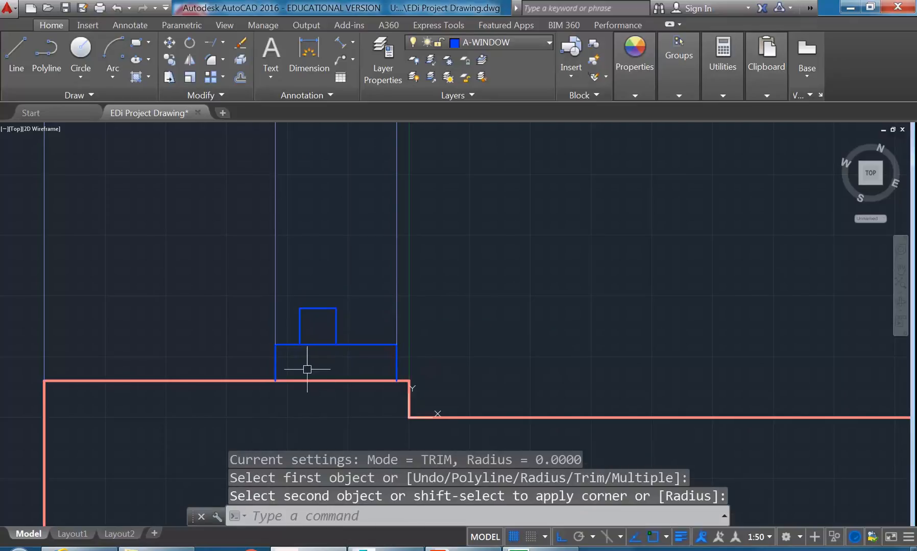
- Copy the small square profile from its right side's midpoint straight up onto the horizontal midline of the lower window
{"action": "scroll", "coordinate": [306, 306], "scroll_direction": "down", "scroll_amount": 5}
{"action": "mouse_move", "coordinate": [296, 374]}
{"action": "middle_mouse_down"}
{"action": "mouse_move", "coordinate": [273, 375]}
{"action": "mouse_move", "coordinate": [288, 376]}
{"action": "middle_mouse_up"}
{"action": "scroll", "coordinate": [303, 385], "scroll_direction": "down", "scroll_amount": 4}
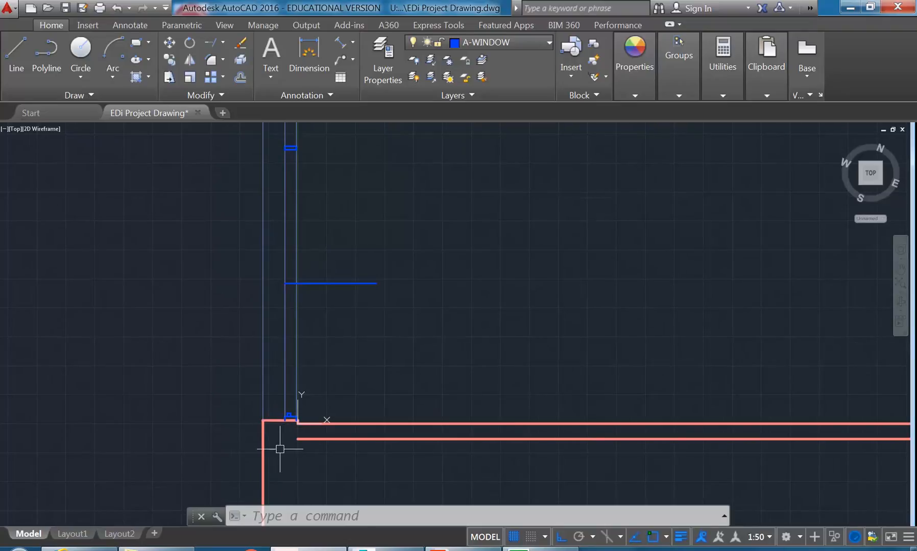
{"action": "scroll", "coordinate": [283, 427], "scroll_direction": "up", "scroll_amount": 6}
{"action": "scroll", "coordinate": [285, 408], "scroll_direction": "up", "scroll_amount": 2}
{"action": "left_click", "coordinate": [299, 338]}
{"action": "left_click", "coordinate": [338, 376]}
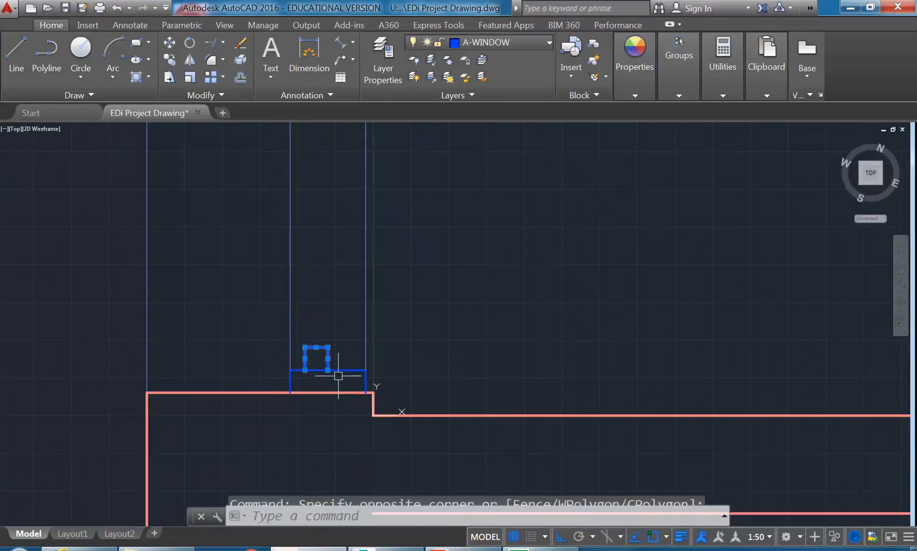
{"action": "left_click", "coordinate": [172, 60]}
{"action": "scroll", "coordinate": [307, 434], "scroll_direction": "up", "scroll_amount": 2}
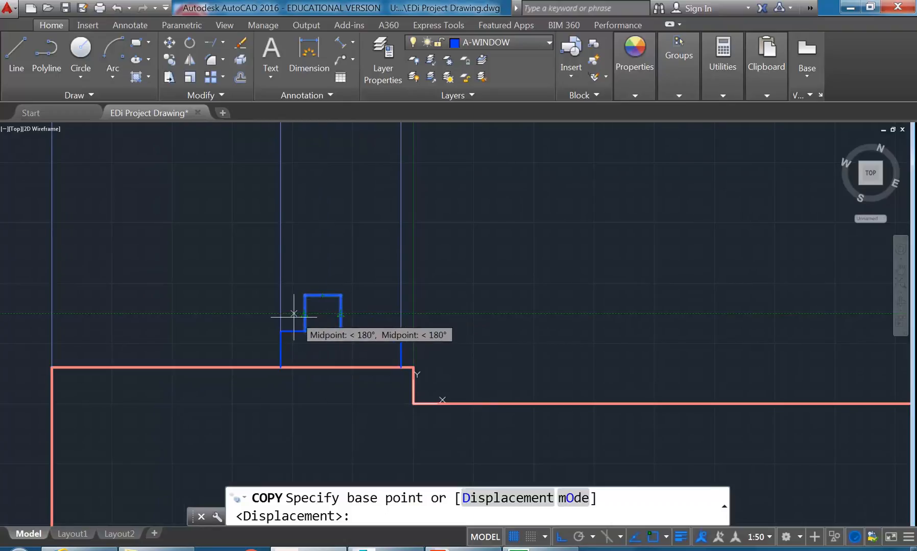
{"action": "left_click", "coordinate": [341, 314]}
{"action": "scroll", "coordinate": [347, 252], "scroll_direction": "down", "scroll_amount": 5}
{"action": "middle_click_drag", "start_coordinate": [355, 152], "coordinate": [344, 265]}
{"action": "middle_click_drag", "start_coordinate": [340, 170], "coordinate": [333, 230]}
{"action": "scroll", "coordinate": [333, 225], "scroll_direction": "up", "scroll_amount": 5}
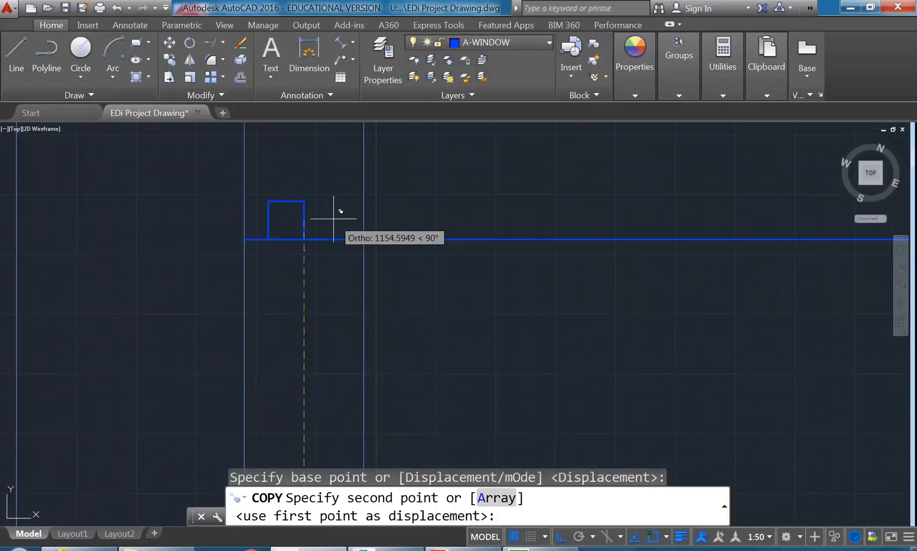
{"action": "left_click", "coordinate": [304, 240]}
{"action": "right_click", "coordinate": [304, 239]}
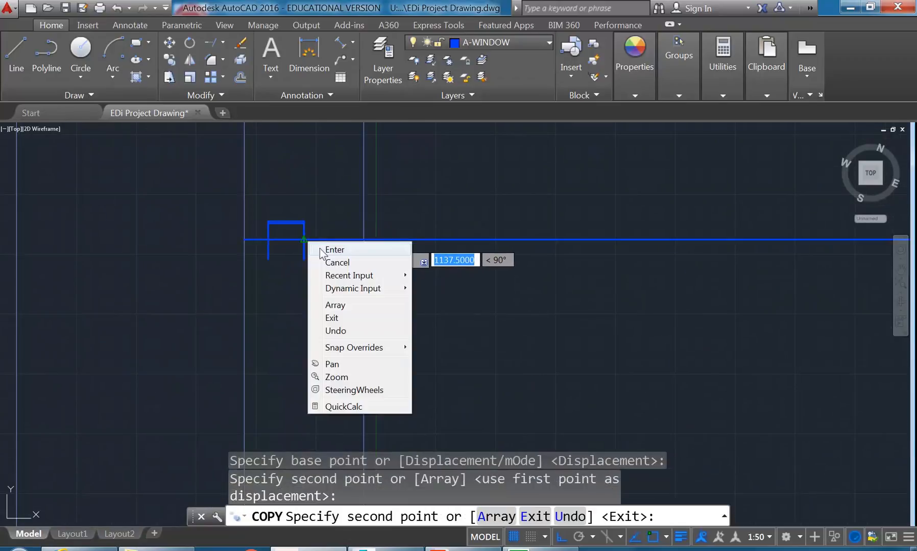
{"action": "left_click", "coordinate": [322, 248]}
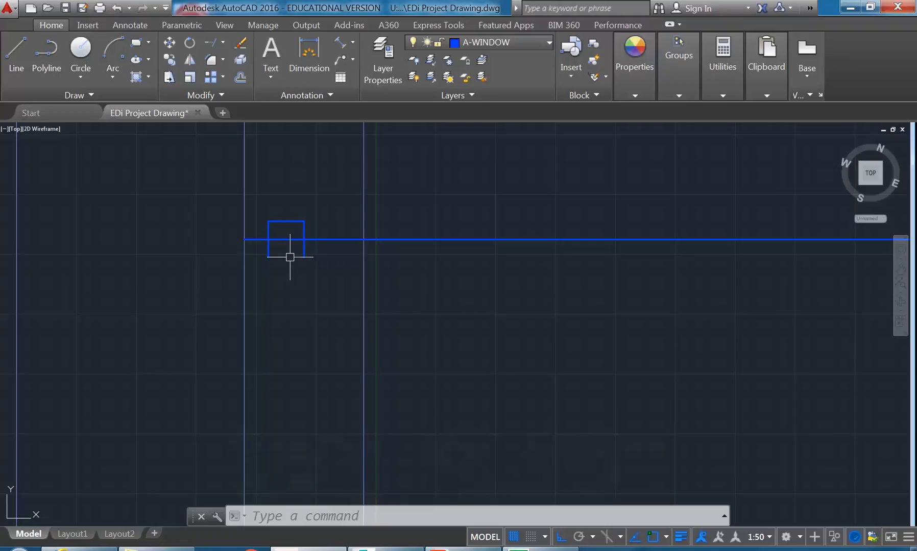
- Draw a line across the open lower end of the copied profile to close the square
{"action": "scroll", "coordinate": [290, 257], "scroll_direction": "up", "scroll_amount": 2}
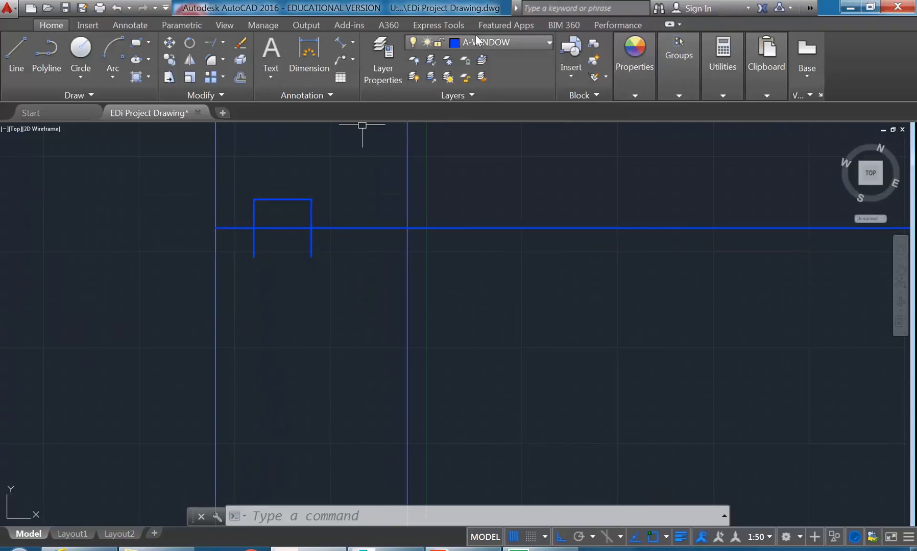
{"action": "left_click", "coordinate": [17, 51]}
{"action": "left_click", "coordinate": [253, 257]}
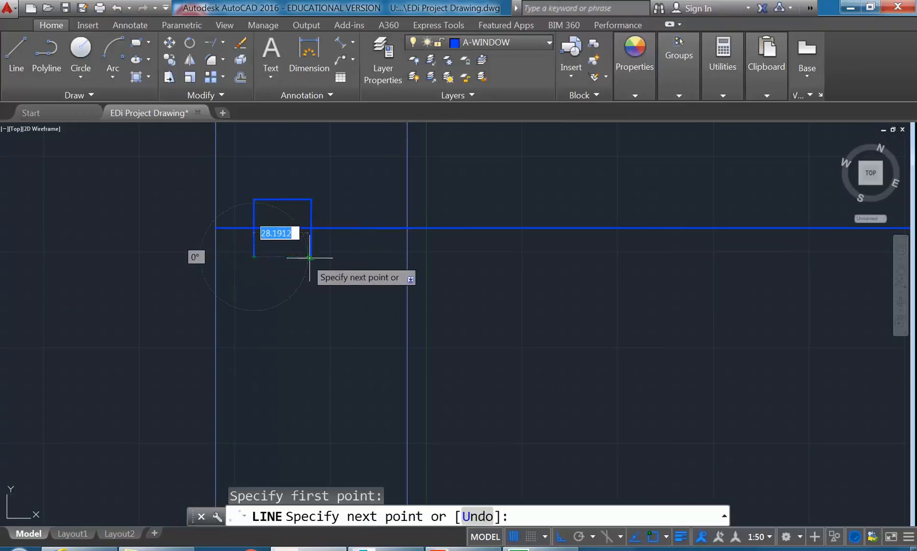
{"action": "left_click", "coordinate": [301, 257]}
{"action": "right_click", "coordinate": [301, 256]}
{"action": "left_click", "coordinate": [333, 264]}
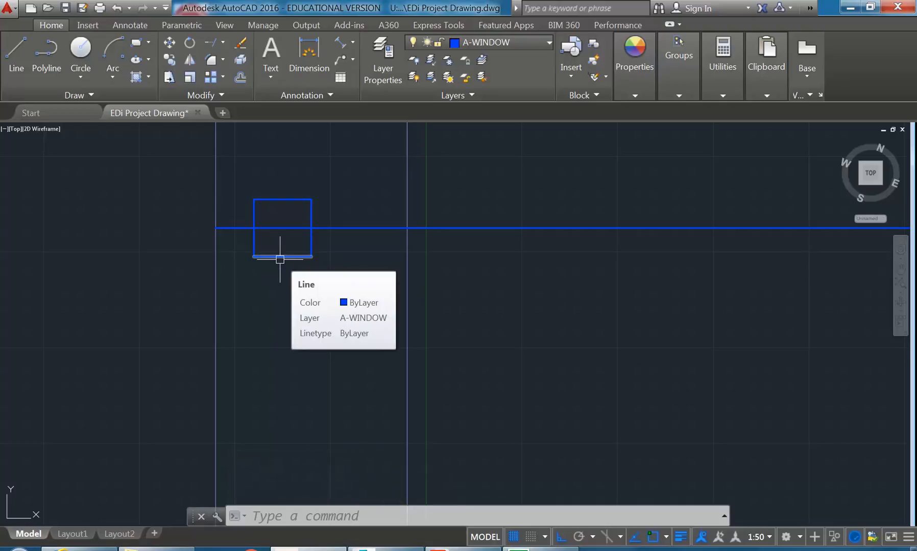
- Copy the closed square profile on the midline from its upper-left corner to its upper-right corner, forming two adjoining squares
{"action": "scroll", "coordinate": [280, 259], "scroll_direction": "down", "scroll_amount": 3}
{"action": "middle_click_drag", "start_coordinate": [281, 259], "coordinate": [266, 275]}
{"action": "scroll", "coordinate": [243, 280], "scroll_direction": "up", "scroll_amount": 2}
{"action": "scroll", "coordinate": [259, 265], "scroll_direction": "up", "scroll_amount": 1}
{"action": "left_click", "coordinate": [280, 321]}
{"action": "left_click", "coordinate": [225, 363]}
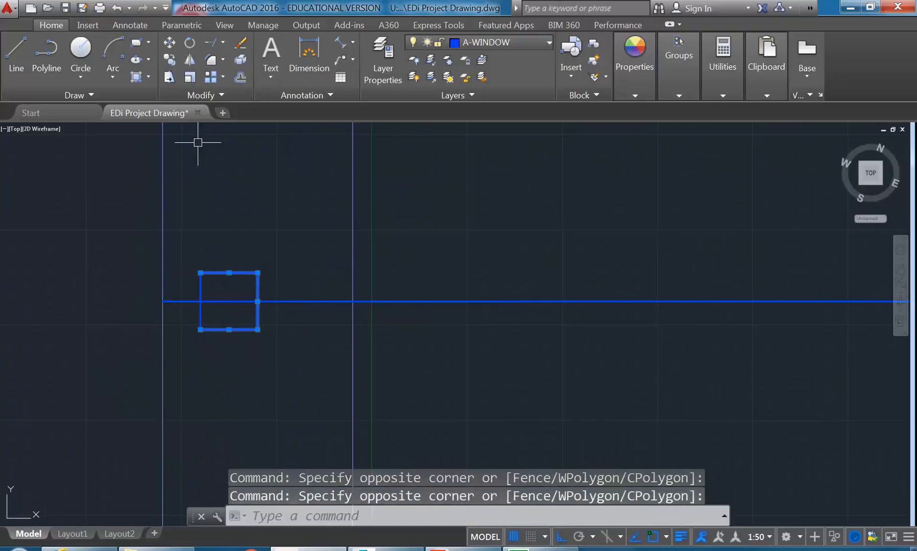
{"action": "left_click", "coordinate": [171, 61]}
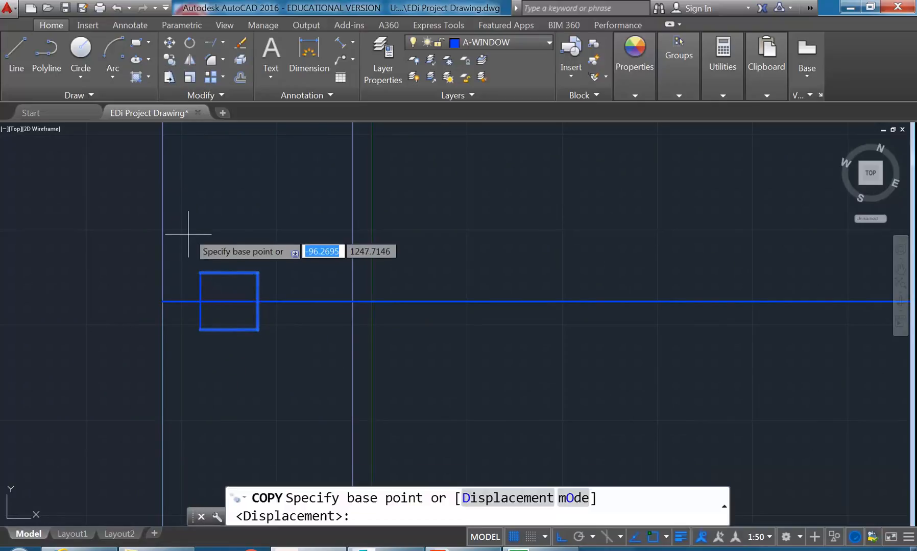
{"action": "left_click", "coordinate": [200, 273]}
{"action": "left_click", "coordinate": [257, 273]}
{"action": "right_click", "coordinate": [262, 234]}
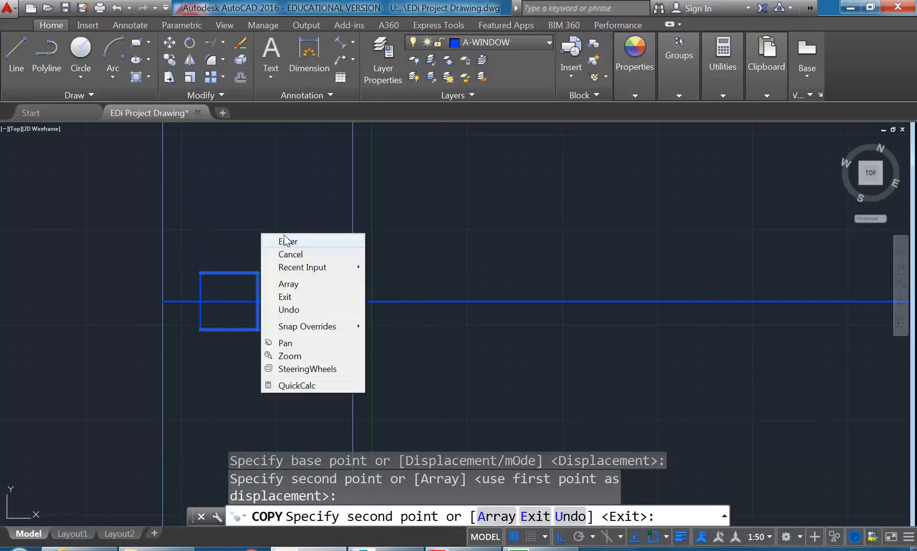
{"action": "left_click", "coordinate": [280, 244]}
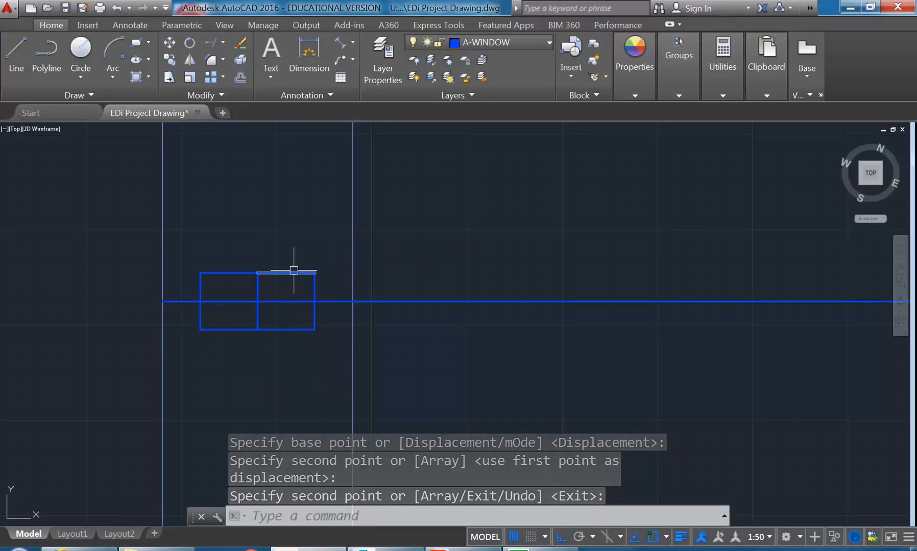
- Copy the right-hand square's sides and bottom line from its upper-right corner straight up to the underside of the upper frame
{"action": "left_click", "coordinate": [291, 327]}
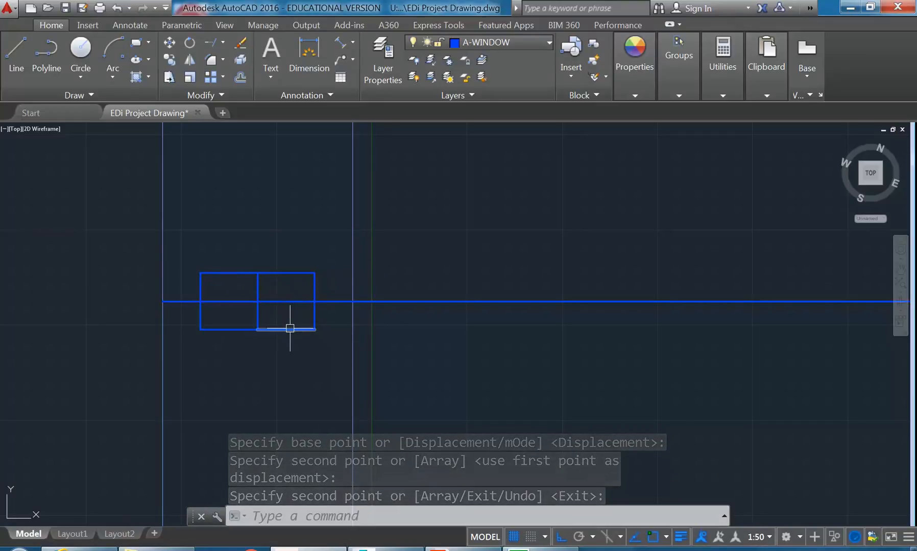
{"action": "left_click", "coordinate": [317, 319]}
{"action": "left_click", "coordinate": [255, 317]}
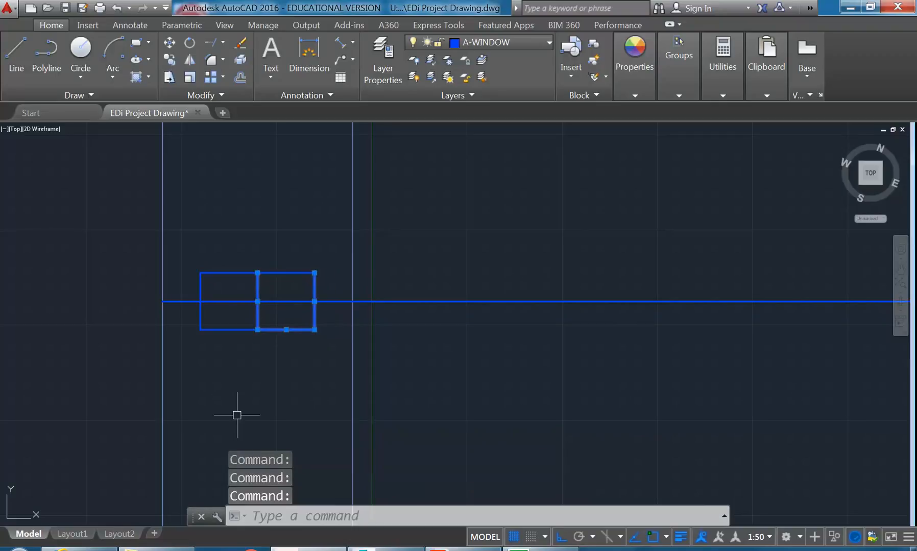
{"action": "left_click", "coordinate": [172, 60]}
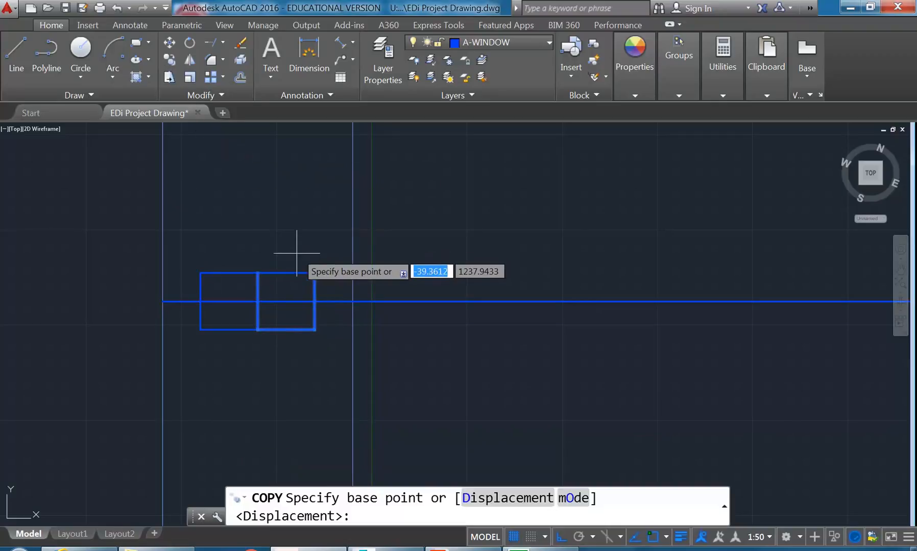
{"action": "left_click", "coordinate": [314, 273]}
{"action": "scroll", "coordinate": [315, 272], "scroll_direction": "down", "scroll_amount": 6}
{"action": "middle_click_drag", "start_coordinate": [314, 290], "coordinate": [309, 391]}
{"action": "mouse_move", "coordinate": [284, 186]}
{"action": "middle_mouse_down"}
{"action": "mouse_move", "coordinate": [305, 357]}
{"action": "mouse_move", "coordinate": [319, 393]}
{"action": "middle_mouse_up"}
{"action": "middle_click_drag", "start_coordinate": [365, 200], "coordinate": [336, 378]}
{"action": "scroll", "coordinate": [317, 191], "scroll_direction": "up", "scroll_amount": 4}
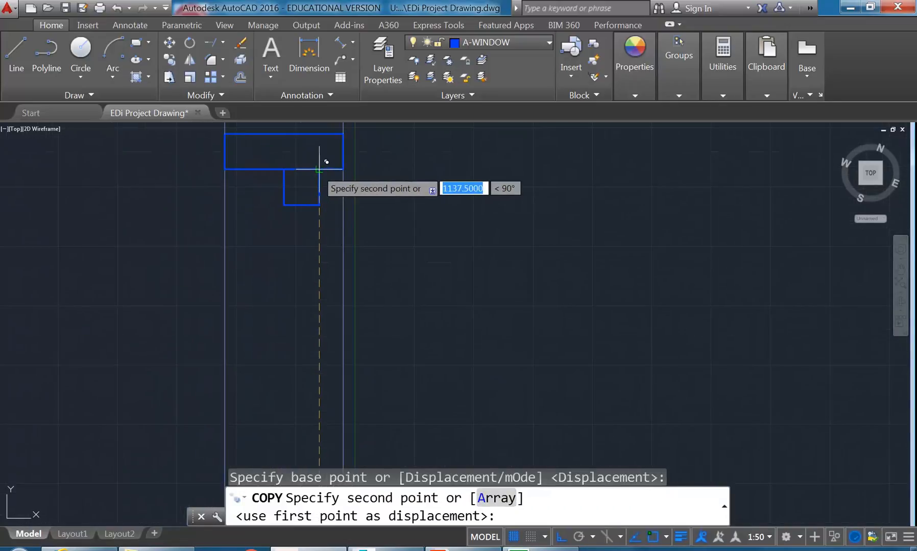
{"action": "left_click", "coordinate": [325, 172]}
{"action": "key", "text": "Return"}
{"action": "scroll", "coordinate": [272, 217], "scroll_direction": "down", "scroll_amount": 6}
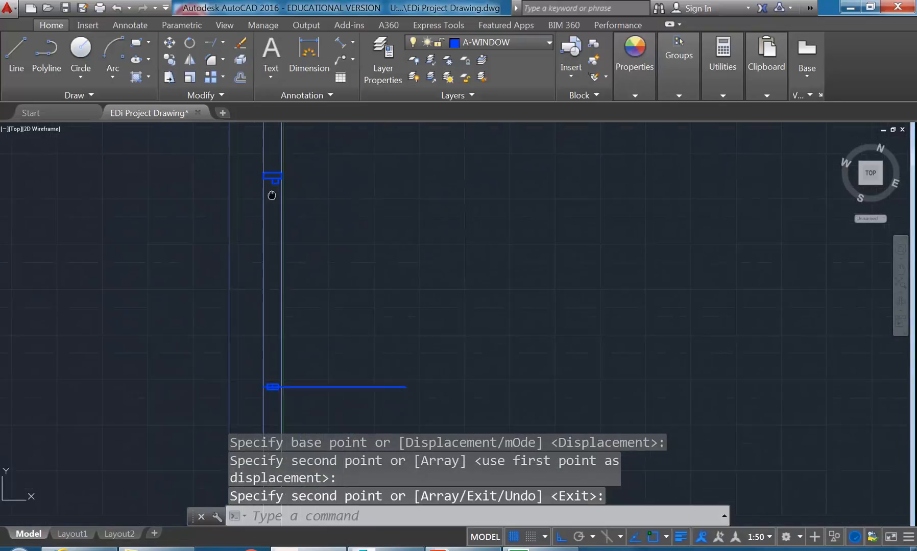
- Make A-WINDOW-PROJ current and draw a vertical line from the upper sash profile's lower-left corner down to the paired squares' shared edge
{"action": "left_click", "coordinate": [504, 45]}
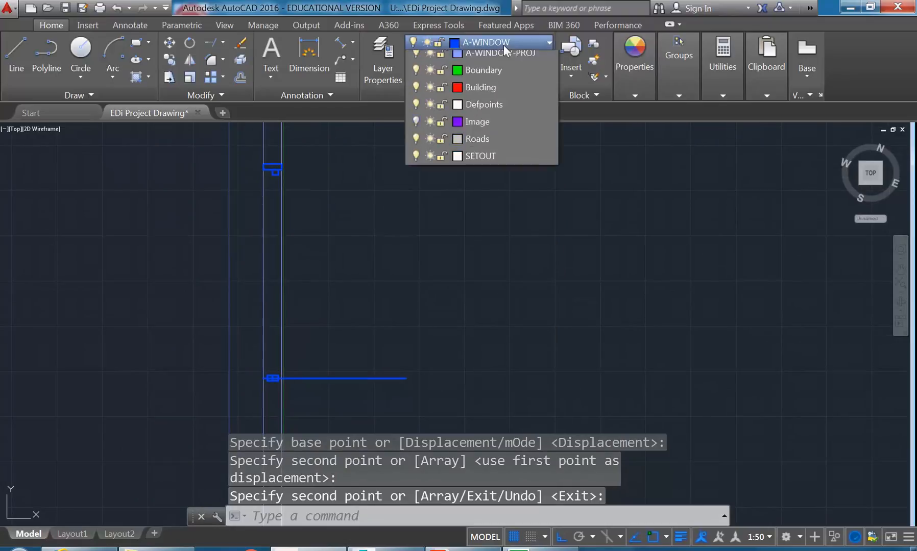
{"action": "left_click", "coordinate": [499, 233]}
{"action": "scroll", "coordinate": [268, 153], "scroll_direction": "up", "scroll_amount": 5}
{"action": "left_click", "coordinate": [11, 55]}
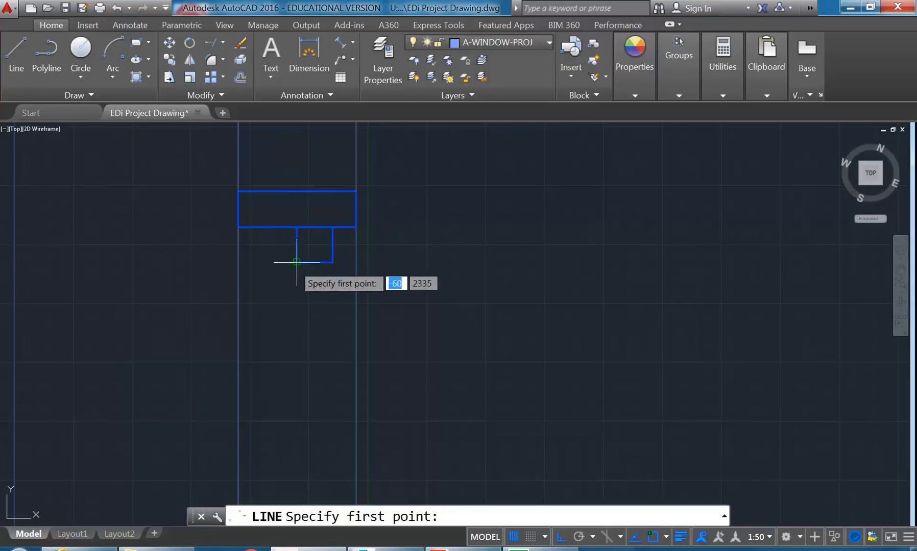
{"action": "left_click", "coordinate": [287, 263]}
{"action": "scroll", "coordinate": [300, 189], "scroll_direction": "down", "scroll_amount": 6}
{"action": "scroll", "coordinate": [301, 355], "scroll_direction": "up", "scroll_amount": 4}
{"action": "left_click", "coordinate": [293, 349]}
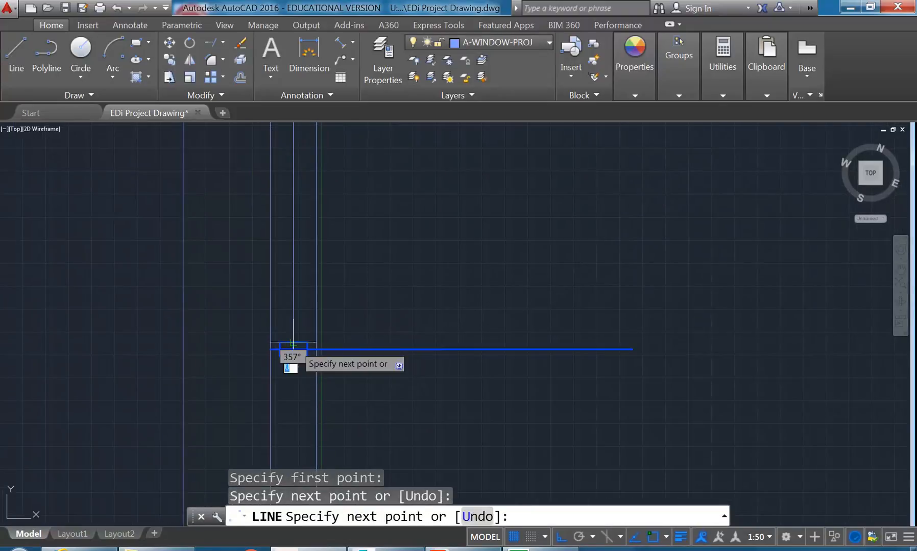
{"action": "key", "text": "Return"}
- Copy the vertical projection line to the paired squares' upper-right corner and, with Ortho off, to both upper corners of the lower sash profile
{"action": "scroll", "coordinate": [292, 352], "scroll_direction": "up", "scroll_amount": 2}
{"action": "left_click", "coordinate": [288, 339]}
{"action": "scroll", "coordinate": [228, 249], "scroll_direction": "down", "scroll_amount": 5}
{"action": "middle_click_drag", "start_coordinate": [220, 250], "coordinate": [253, 303]}
{"action": "scroll", "coordinate": [240, 274], "scroll_direction": "up", "scroll_amount": 1}
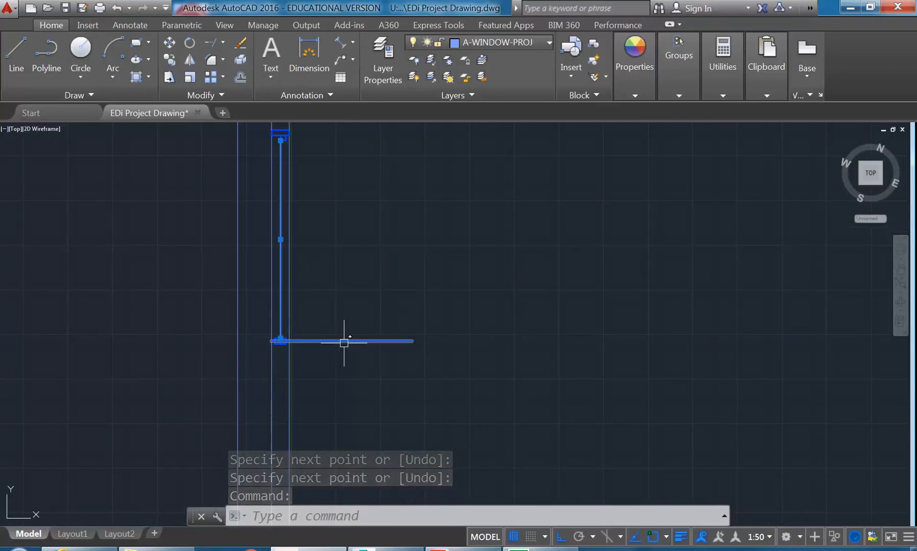
{"action": "scroll", "coordinate": [286, 345], "scroll_direction": "up", "scroll_amount": 5}
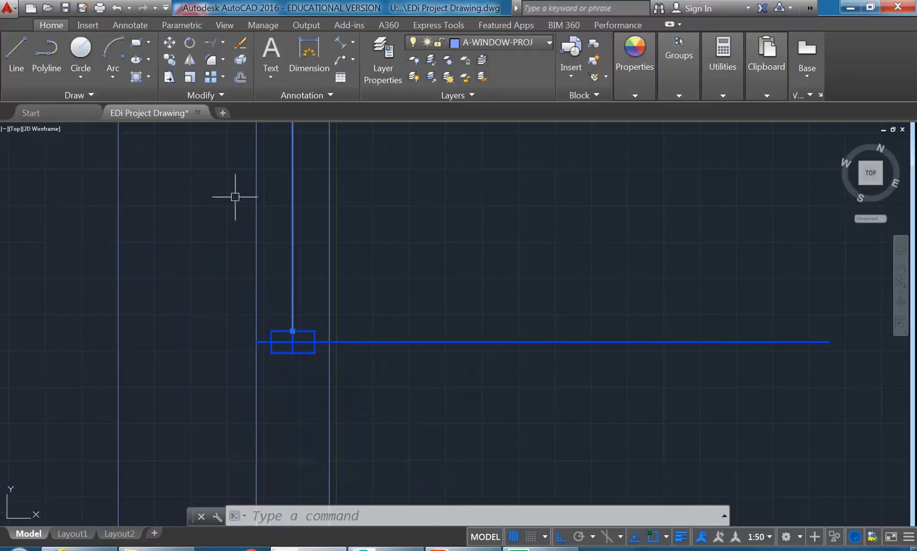
{"action": "left_click", "coordinate": [169, 59]}
{"action": "left_click", "coordinate": [293, 331]}
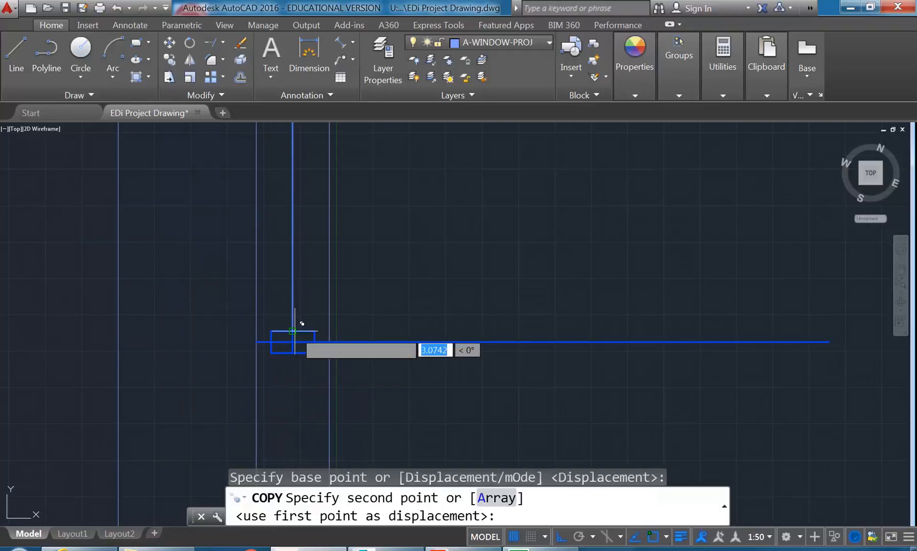
{"action": "scroll", "coordinate": [312, 338], "scroll_direction": "down", "scroll_amount": 6}
{"action": "middle_click_drag", "start_coordinate": [312, 336], "coordinate": [315, 243]}
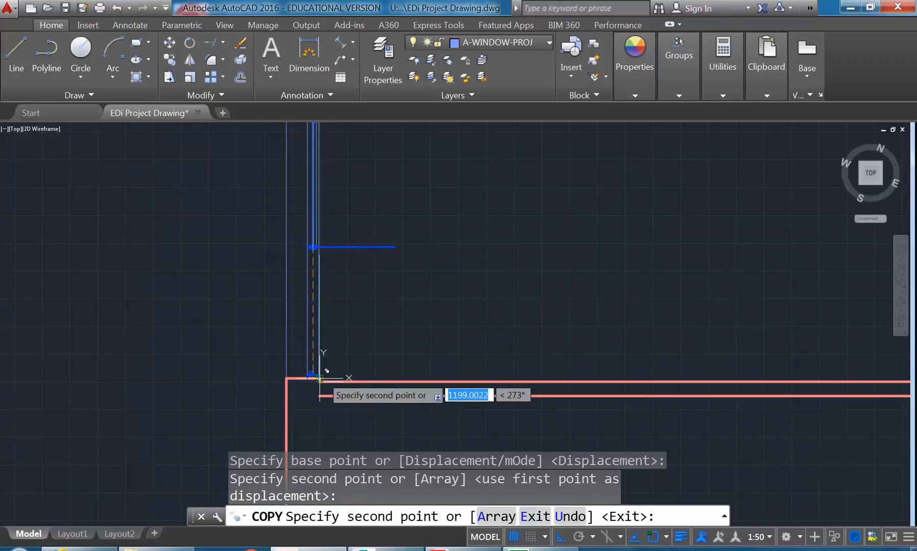
{"action": "left_click", "coordinate": [561, 538]}
{"action": "scroll", "coordinate": [338, 318], "scroll_direction": "up", "scroll_amount": 5}
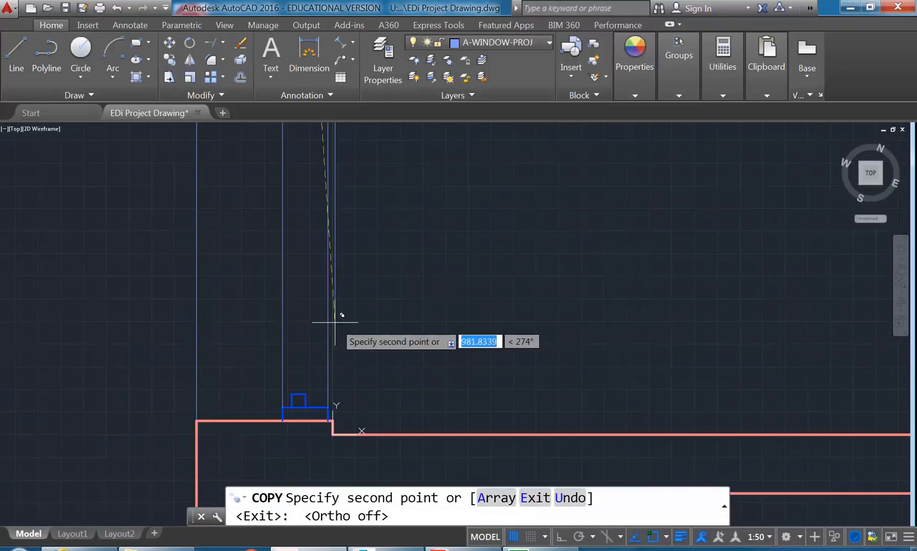
{"action": "left_click", "coordinate": [307, 389]}
{"action": "left_click", "coordinate": [315, 368]}
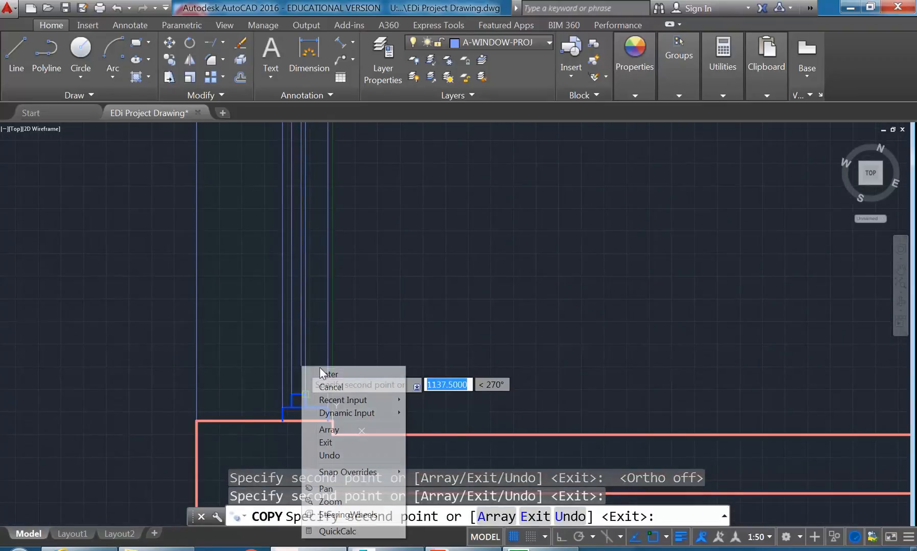
{"action": "key", "text": "Return"}
{"action": "scroll", "coordinate": [297, 400], "scroll_direction": "down", "scroll_amount": 5}
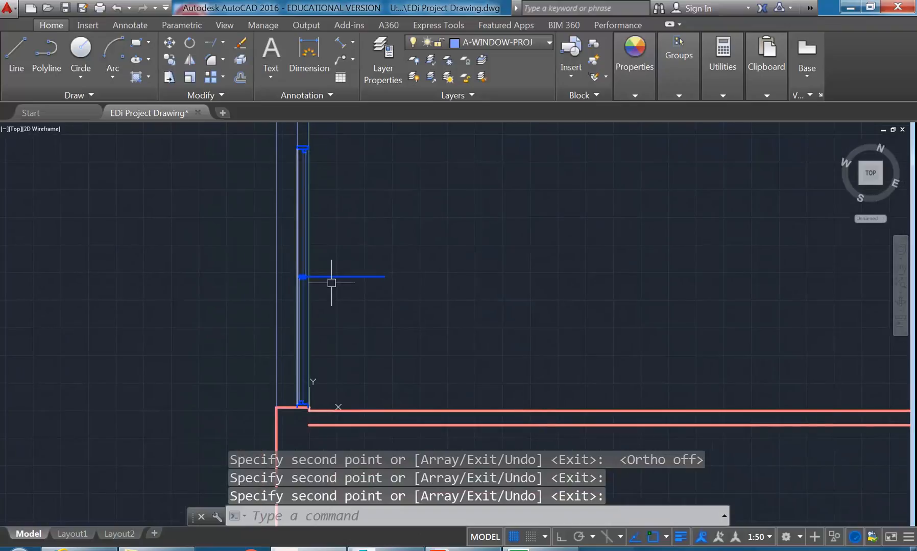
- Delete the horizontal midline running through the paired square profiles
{"action": "scroll", "coordinate": [266, 261], "scroll_direction": "up", "scroll_amount": 3}
{"action": "left_click", "coordinate": [435, 283]}
{"action": "left_click", "coordinate": [407, 339]}
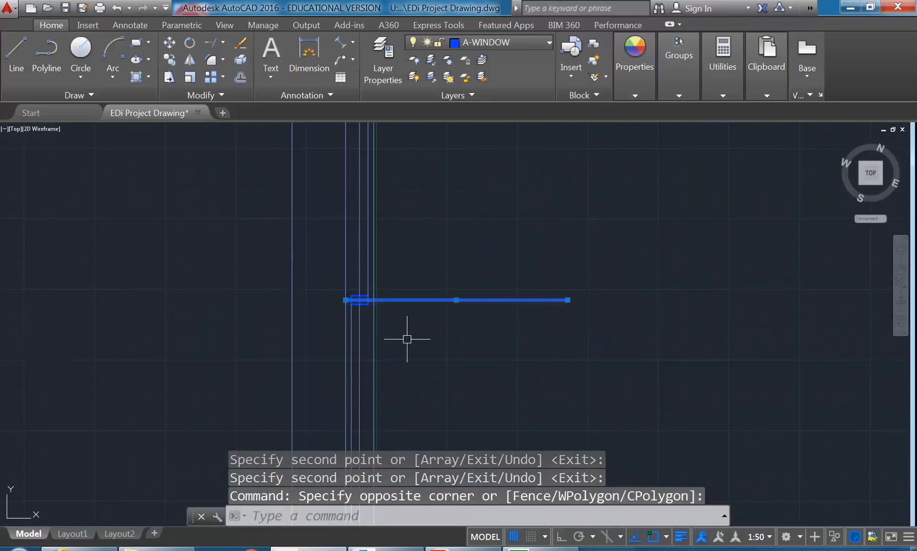
{"action": "key", "text": "Delete"}
{"action": "scroll", "coordinate": [355, 286], "scroll_direction": "up", "scroll_amount": 3}
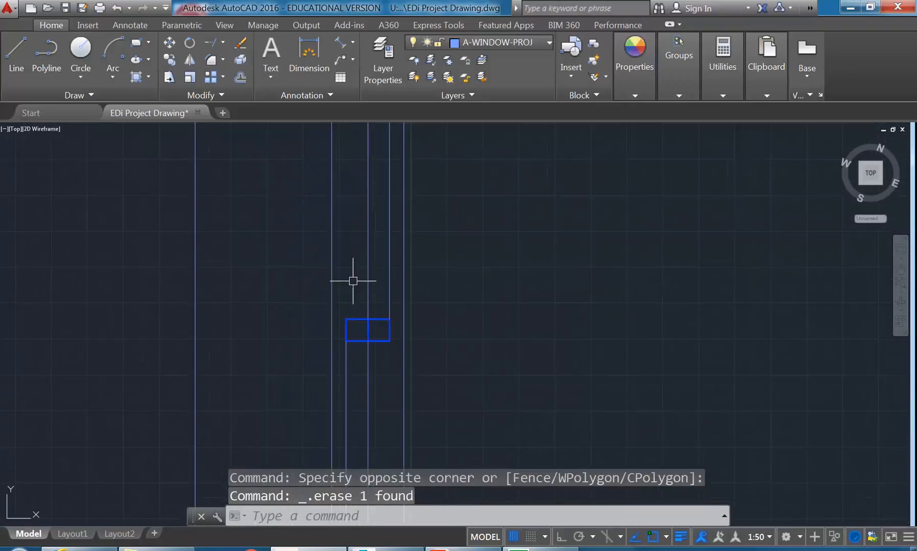
- Make A-GLAZ current and draw the lower pane's glass line from the lower sash profile's top midpoint up to the left-hand square's bottom midpoint
{"action": "scroll", "coordinate": [316, 361], "scroll_direction": "down", "scroll_amount": 4}
{"action": "middle_click_drag", "start_coordinate": [316, 360], "coordinate": [305, 313]}
{"action": "scroll", "coordinate": [234, 413], "scroll_direction": "down", "scroll_amount": 2}
{"action": "middle_click_drag", "start_coordinate": [235, 407], "coordinate": [259, 356]}
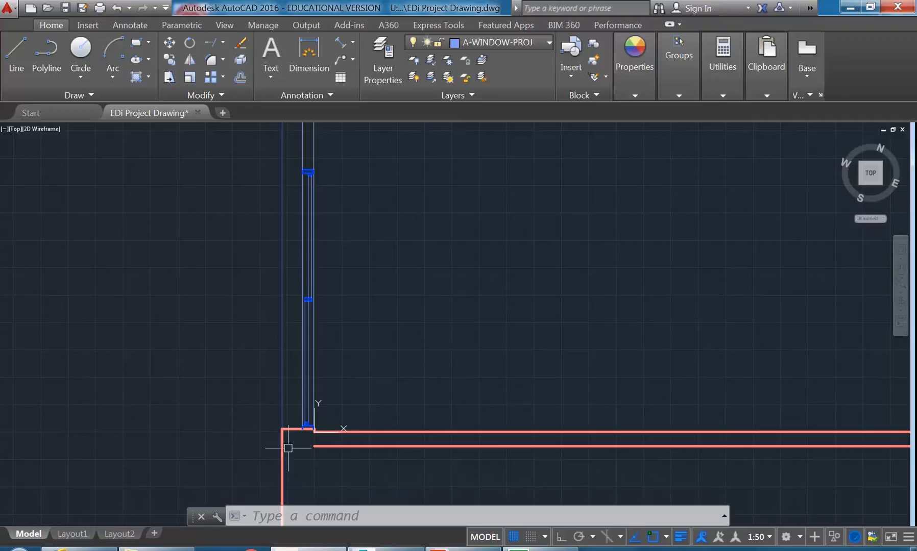
{"action": "scroll", "coordinate": [288, 448], "scroll_direction": "up", "scroll_amount": 2}
{"action": "left_click", "coordinate": [491, 40]}
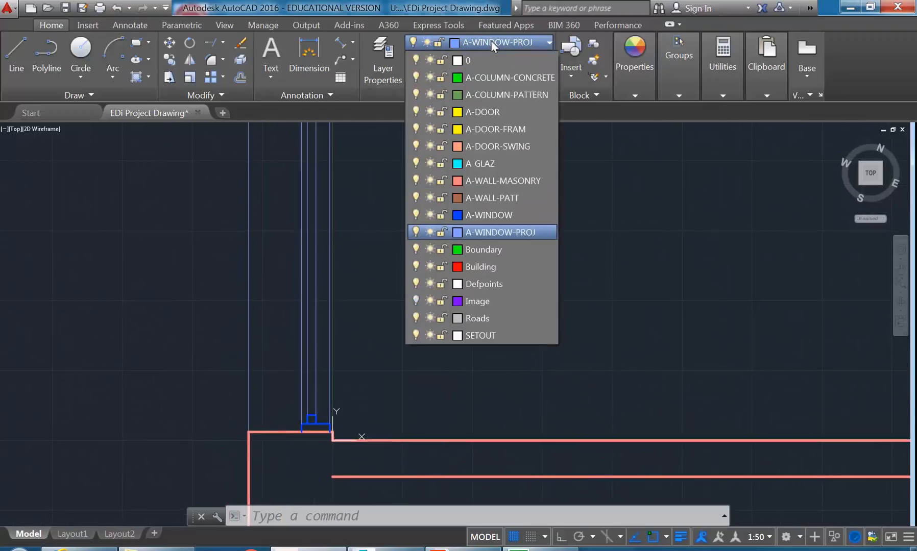
{"action": "left_click", "coordinate": [491, 165]}
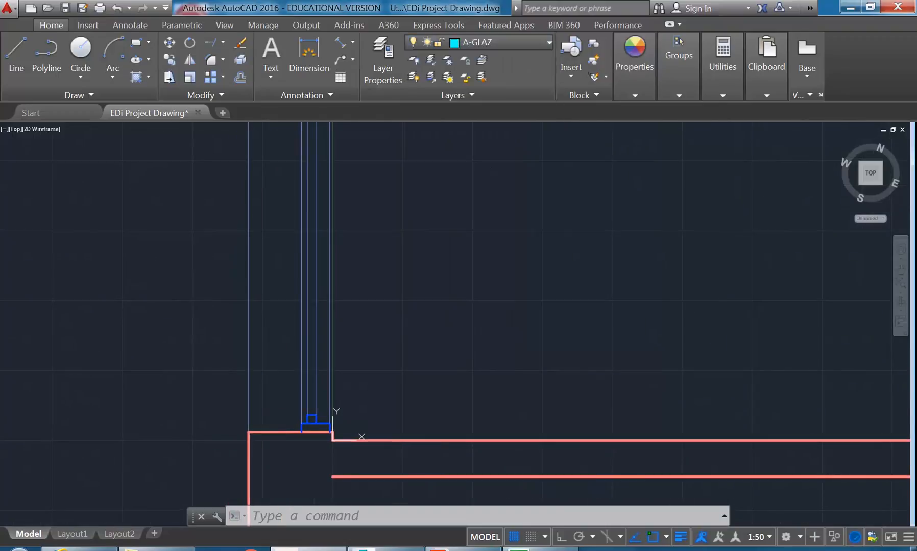
{"action": "left_click", "coordinate": [16, 56]}
{"action": "scroll", "coordinate": [354, 433], "scroll_direction": "up", "scroll_amount": 2}
{"action": "left_click", "coordinate": [246, 383]}
{"action": "scroll", "coordinate": [263, 332], "scroll_direction": "down", "scroll_amount": 1}
{"action": "middle_click_drag", "start_coordinate": [262, 332], "coordinate": [327, 351]}
{"action": "scroll", "coordinate": [329, 352], "scroll_direction": "down", "scroll_amount": 1}
{"action": "middle_click_drag", "start_coordinate": [309, 235], "coordinate": [344, 417]}
{"action": "scroll", "coordinate": [359, 279], "scroll_direction": "up", "scroll_amount": 2}
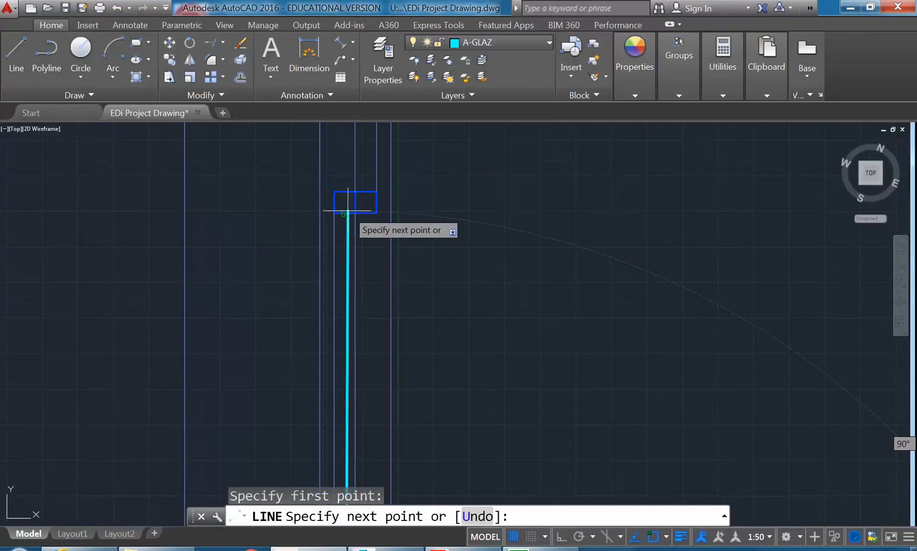
{"action": "left_click", "coordinate": [346, 212]}
{"action": "right_click", "coordinate": [351, 215]}
{"action": "left_click", "coordinate": [356, 222]}
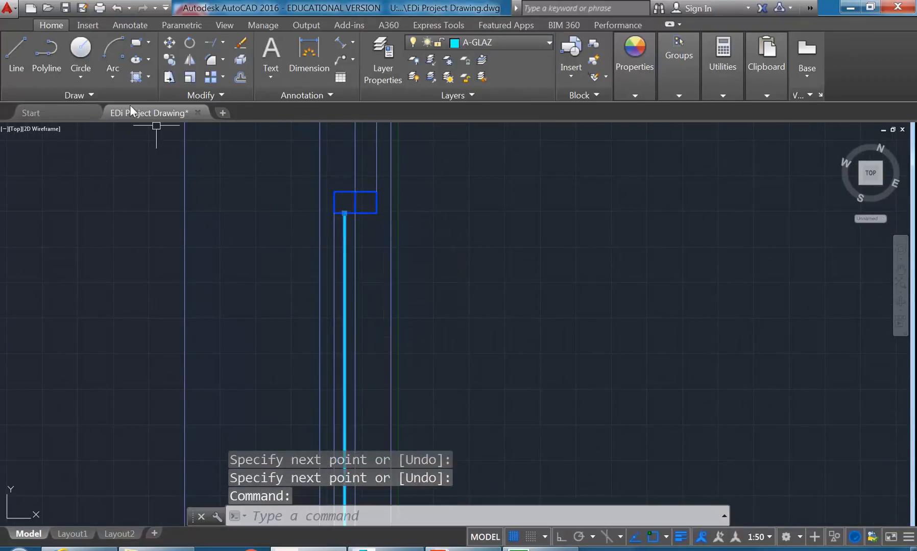
- Copy the glass line from its upper end to the bottom midpoint of the upper sash profile
{"action": "left_click", "coordinate": [169, 60]}
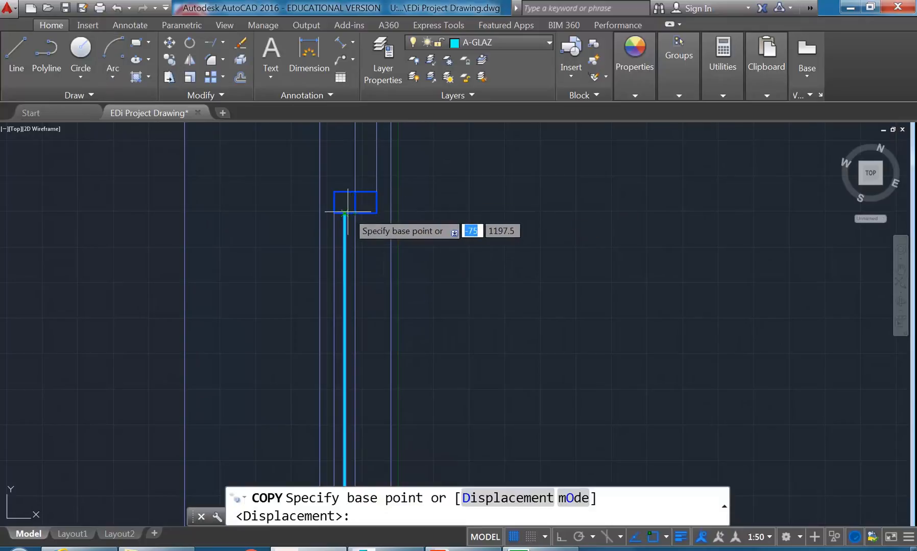
{"action": "left_click", "coordinate": [345, 213]}
{"action": "scroll", "coordinate": [352, 206], "scroll_direction": "down", "scroll_amount": 3}
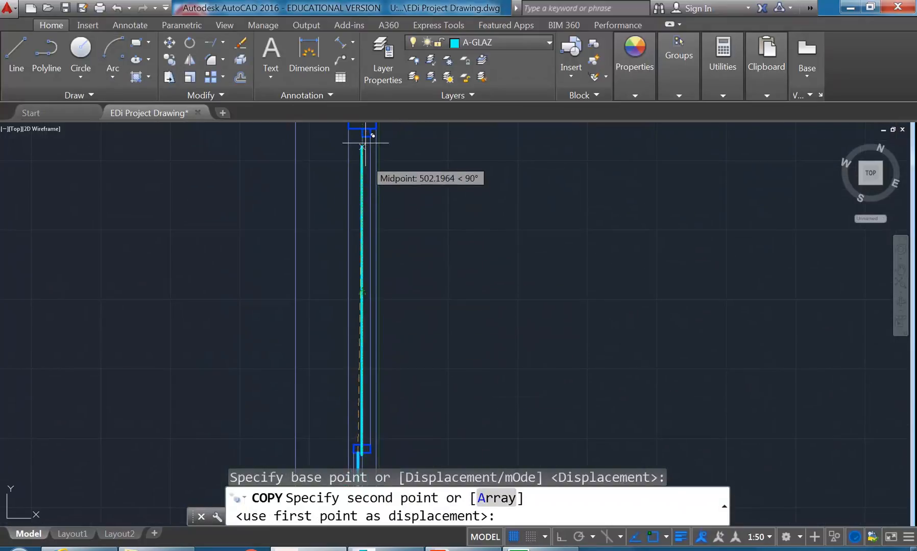
{"action": "scroll", "coordinate": [369, 198], "scroll_direction": "up", "scroll_amount": 3}
{"action": "left_click", "coordinate": [375, 215]}
{"action": "right_click", "coordinate": [356, 212]}
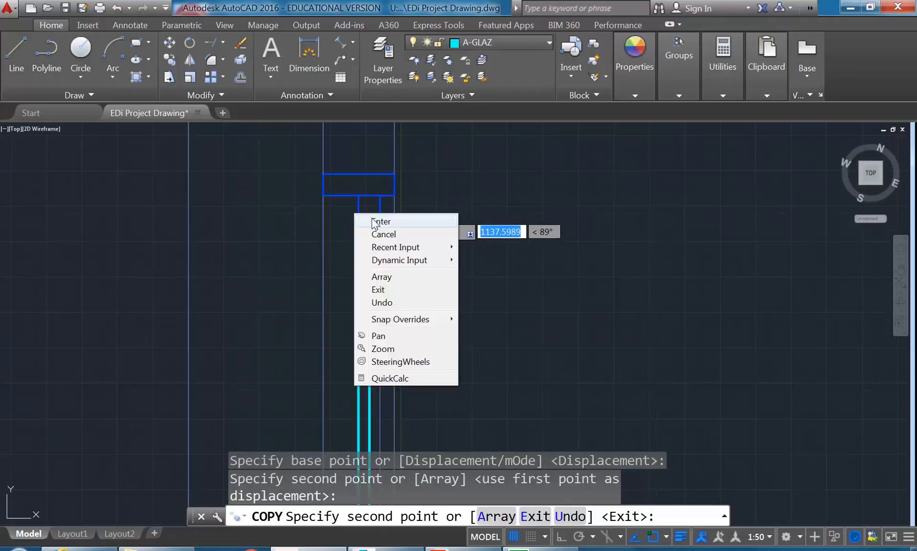
{"action": "left_click", "coordinate": [361, 219]}
{"action": "scroll", "coordinate": [326, 201], "scroll_direction": "down", "scroll_amount": 2}
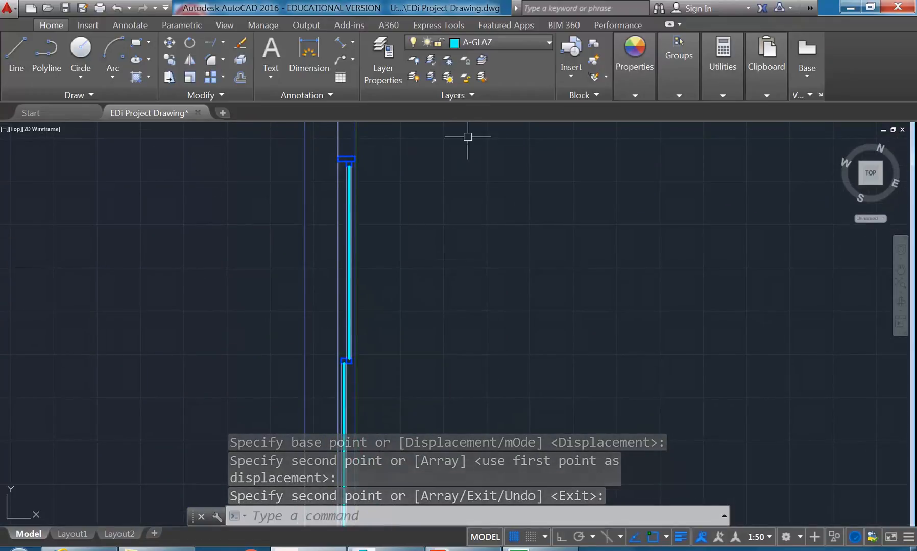
- Make A-WINDOW-PROJ current and draw a line from the paired squares' upper-left corner up to the underside of the upper frame
{"action": "left_click", "coordinate": [506, 47]}
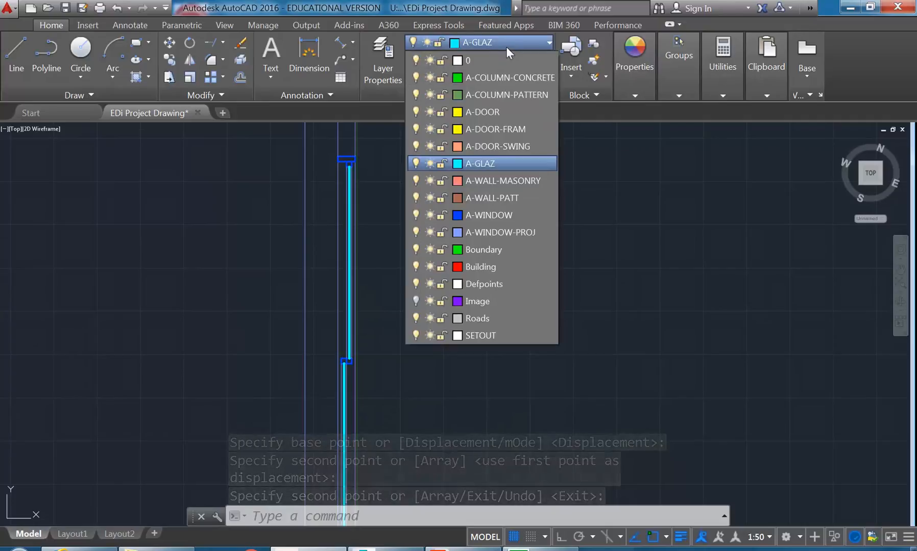
{"action": "left_click", "coordinate": [483, 234]}
{"action": "left_click", "coordinate": [18, 57]}
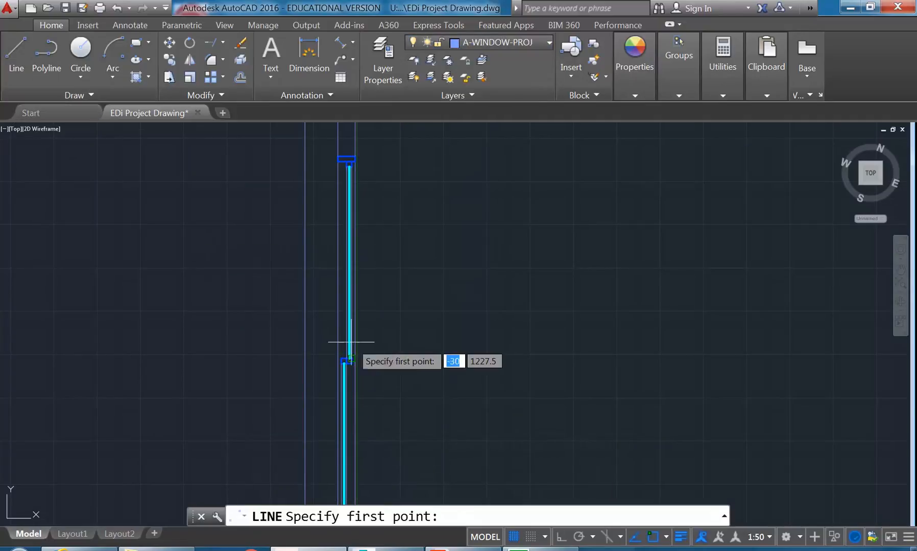
{"action": "scroll", "coordinate": [338, 358], "scroll_direction": "up", "scroll_amount": 2}
{"action": "left_click", "coordinate": [337, 357]}
{"action": "scroll", "coordinate": [334, 337], "scroll_direction": "up", "scroll_amount": 3}
{"action": "left_click", "coordinate": [350, 258]}
{"action": "right_click", "coordinate": [351, 255]}
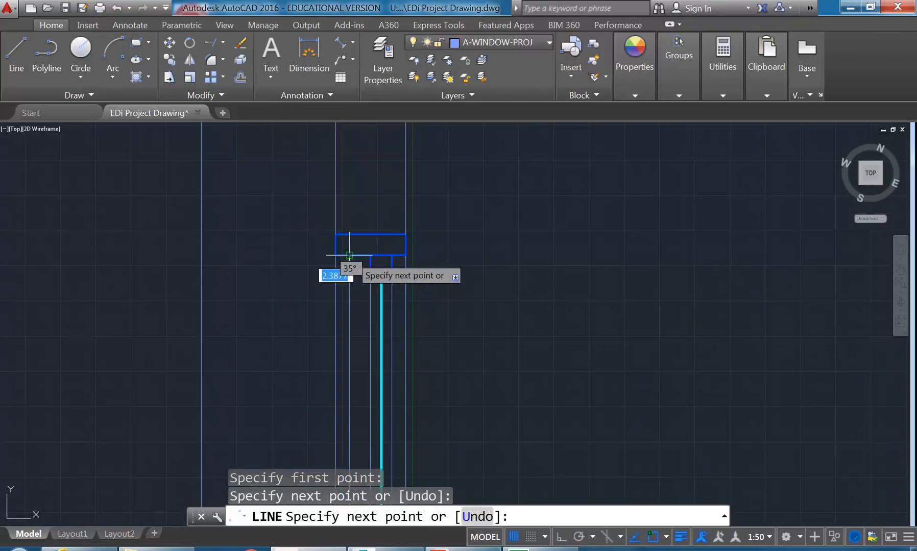
{"action": "left_click", "coordinate": [374, 260]}
- Draw a projection line from the paired squares' lower-right corner straight down to the top edge of the lower frame
{"action": "right_click", "coordinate": [364, 262]}
{"action": "left_click", "coordinate": [389, 272]}
{"action": "scroll", "coordinate": [365, 403], "scroll_direction": "down", "scroll_amount": 2}
{"action": "scroll", "coordinate": [402, 310], "scroll_direction": "up", "scroll_amount": 2}
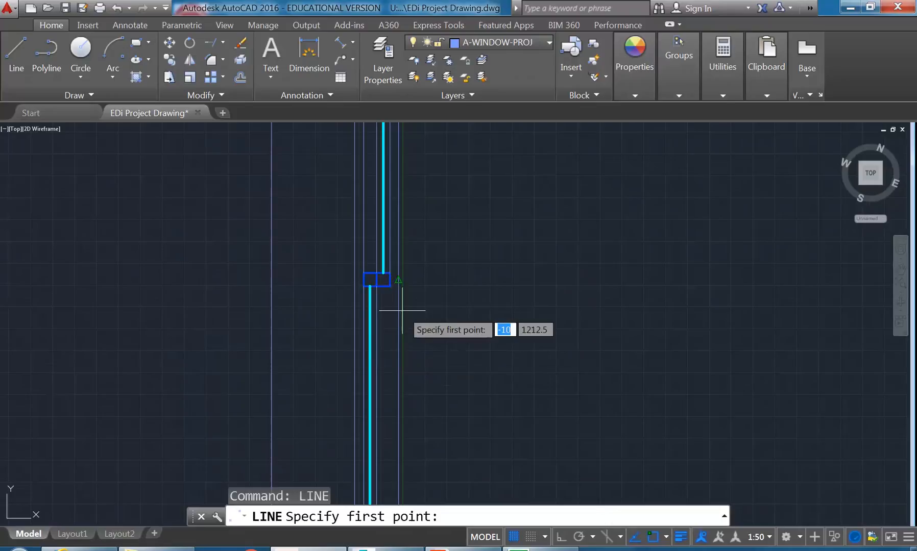
{"action": "left_click", "coordinate": [390, 286]}
{"action": "scroll", "coordinate": [387, 335], "scroll_direction": "down", "scroll_amount": 3}
{"action": "middle_click_drag", "start_coordinate": [386, 335], "coordinate": [393, 237]}
{"action": "scroll", "coordinate": [393, 325], "scroll_direction": "up", "scroll_amount": 2}
{"action": "scroll", "coordinate": [391, 347], "scroll_direction": "up", "scroll_amount": 4}
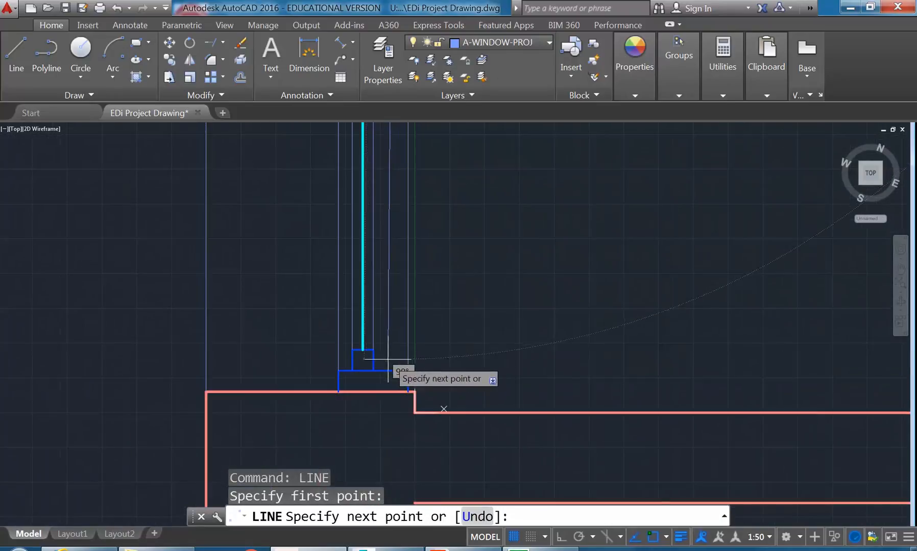
{"action": "left_click", "coordinate": [394, 372]}
{"action": "right_click", "coordinate": [401, 347]}
{"action": "left_click", "coordinate": [416, 353]}
- Review the completed sliding window from its lower frame at the wall corner up to its upper frame
{"action": "scroll", "coordinate": [433, 326], "scroll_direction": "down", "scroll_amount": 5}
{"action": "scroll", "coordinate": [522, 329], "scroll_direction": "up", "scroll_amount": 2}
{"action": "middle_click_drag", "start_coordinate": [503, 290], "coordinate": [454, 339]}
{"action": "scroll", "coordinate": [451, 333], "scroll_direction": "down", "scroll_amount": 4}
{"action": "scroll", "coordinate": [449, 331], "scroll_direction": "up", "scroll_amount": 4}
{"action": "middle_click_drag", "start_coordinate": [428, 303], "coordinate": [444, 313]}
{"action": "scroll", "coordinate": [434, 301], "scroll_direction": "down", "scroll_amount": 3}
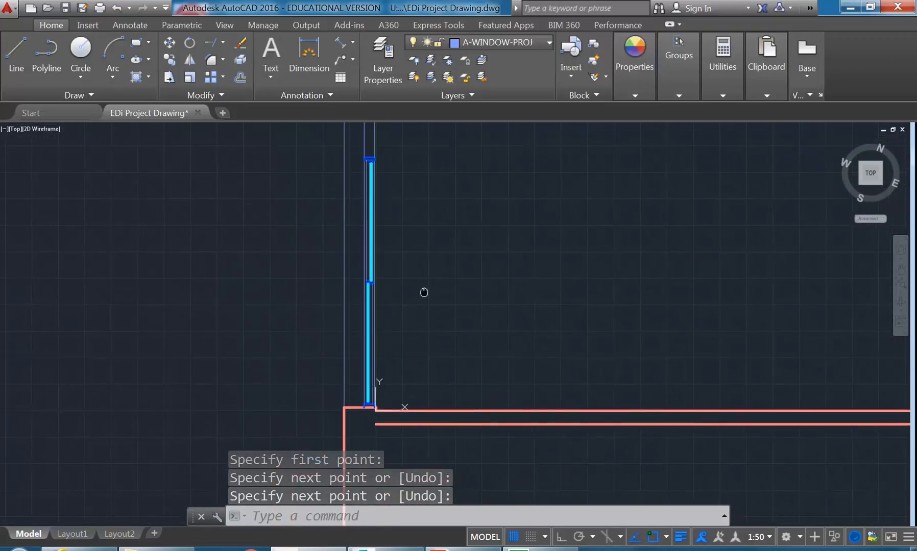
{"action": "scroll", "coordinate": [388, 197], "scroll_direction": "up", "scroll_amount": 2}
{"action": "middle_click_drag", "start_coordinate": [403, 303], "coordinate": [396, 283]}
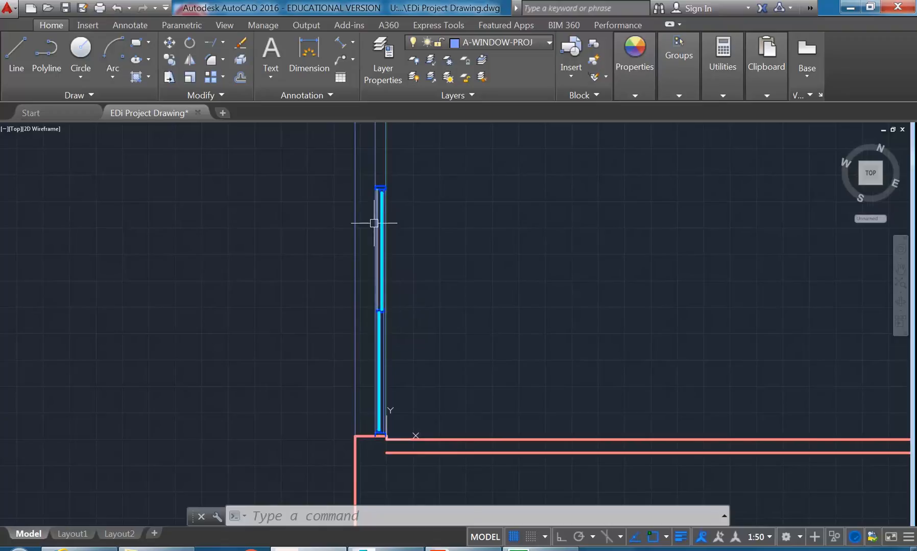
- Window-select the lower pane's sash profile, glass line and projection lines down to the lower frame
{"action": "scroll", "coordinate": [364, 346], "scroll_direction": "down", "scroll_amount": 2}
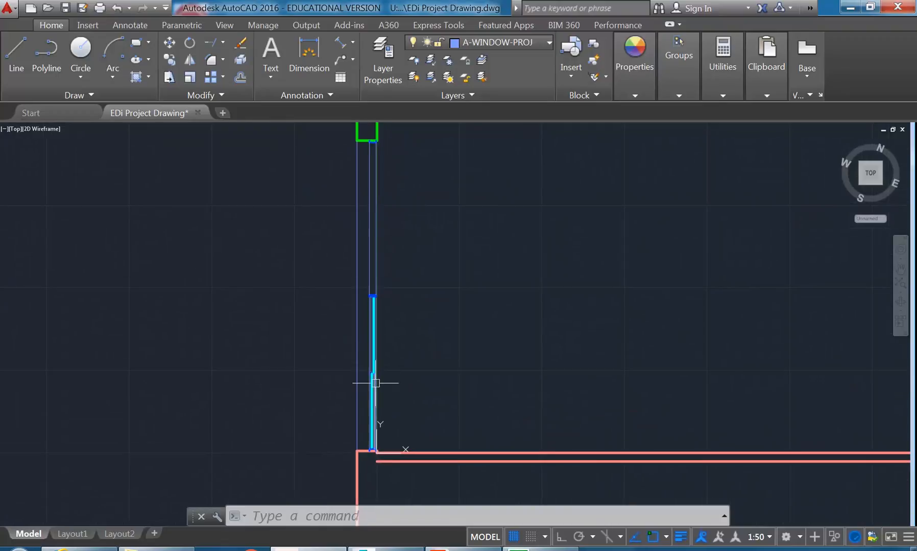
{"action": "middle_click_drag", "start_coordinate": [359, 383], "coordinate": [359, 350]}
{"action": "scroll", "coordinate": [364, 228], "scroll_direction": "up", "scroll_amount": 3}
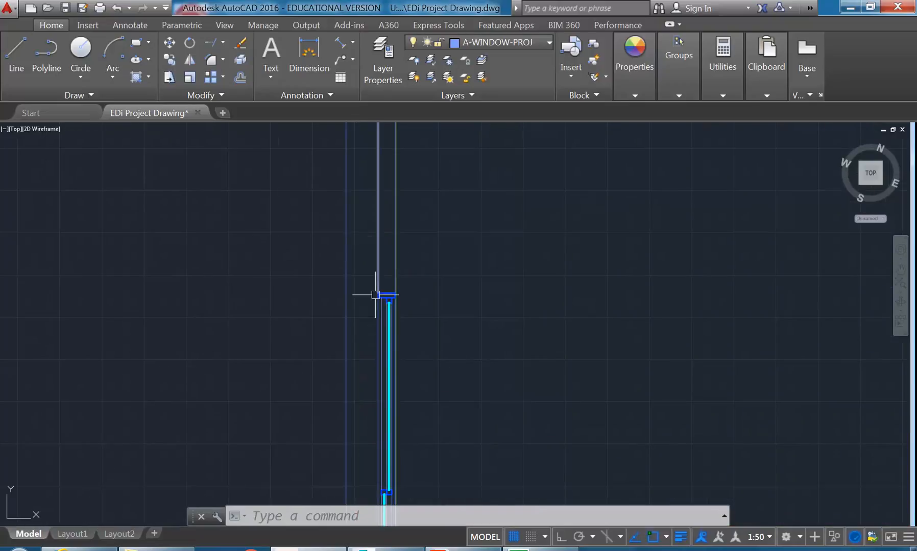
{"action": "scroll", "coordinate": [373, 298], "scroll_direction": "up", "scroll_amount": 5}
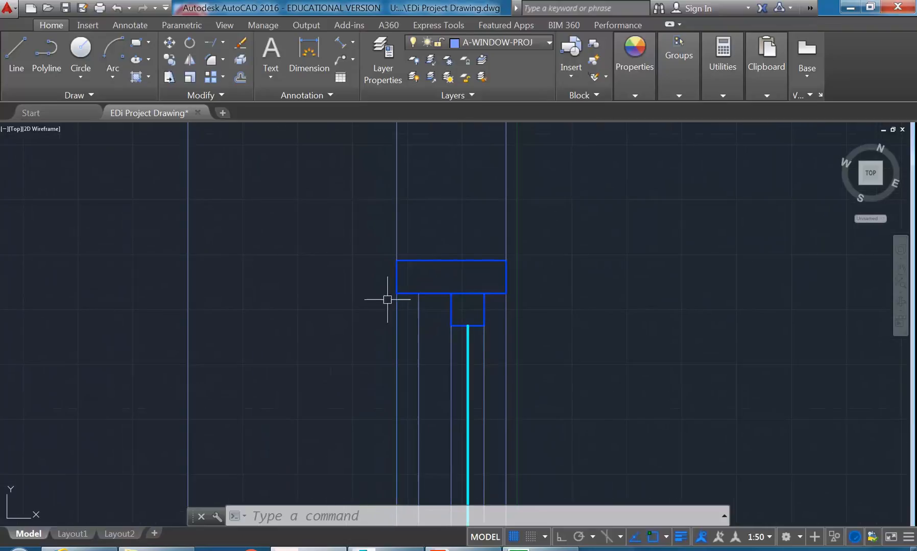
{"action": "left_click", "coordinate": [412, 285]}
{"action": "scroll", "coordinate": [422, 231], "scroll_direction": "down", "scroll_amount": 5}
{"action": "scroll", "coordinate": [421, 388], "scroll_direction": "up", "scroll_amount": 2}
{"action": "scroll", "coordinate": [420, 404], "scroll_direction": "up", "scroll_amount": 4}
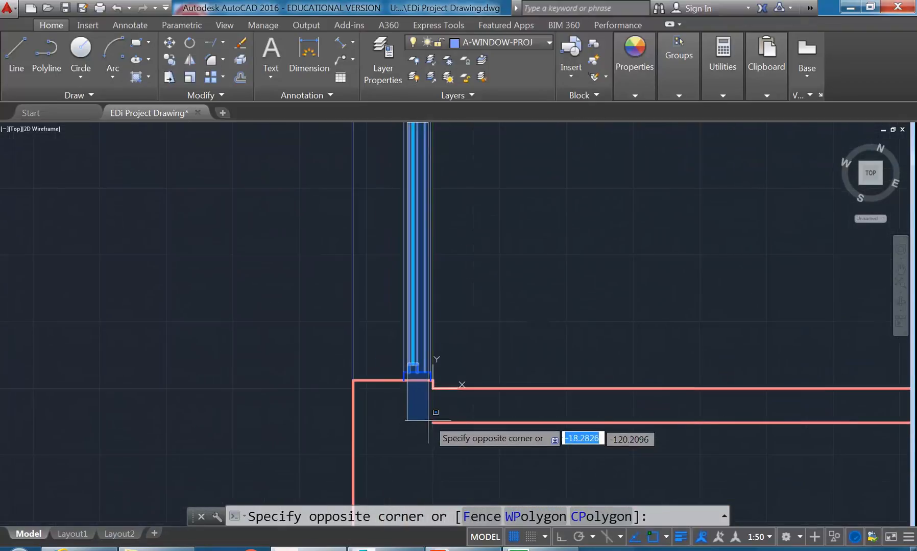
{"action": "left_click", "coordinate": [431, 409]}
{"action": "scroll", "coordinate": [368, 301], "scroll_direction": "down", "scroll_amount": 3}
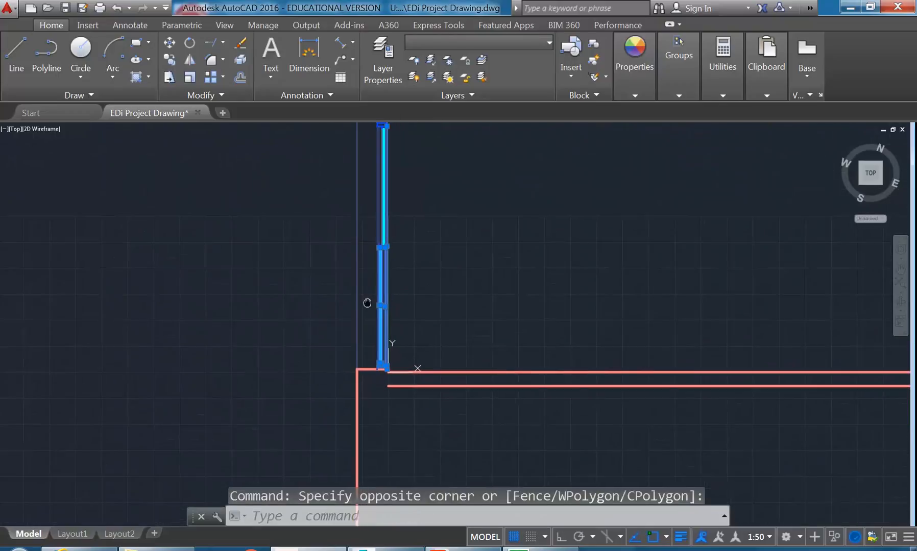
{"action": "middle_click_drag", "start_coordinate": [374, 219], "coordinate": [371, 285]}
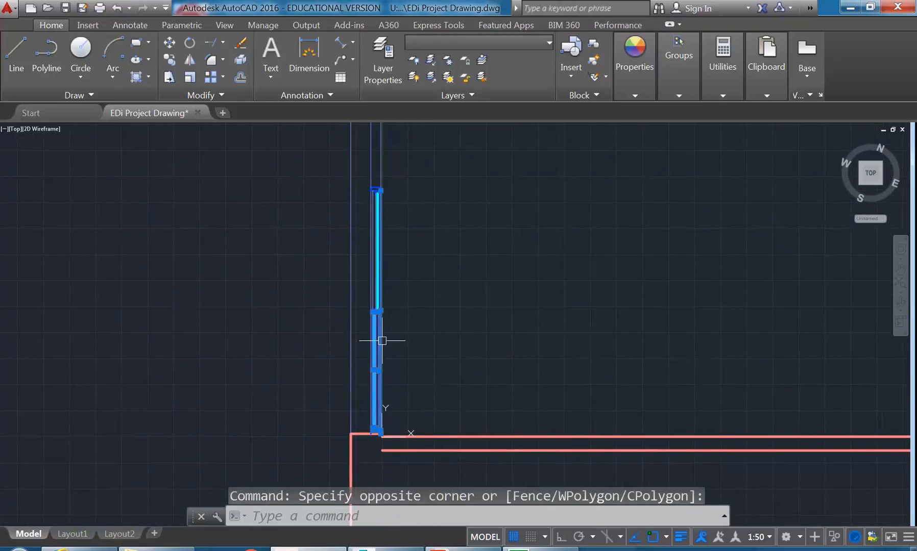
- Add the paired square profiles and the upper pane's glass and projection lines to the selection
{"action": "scroll", "coordinate": [370, 288], "scroll_direction": "up", "scroll_amount": 5}
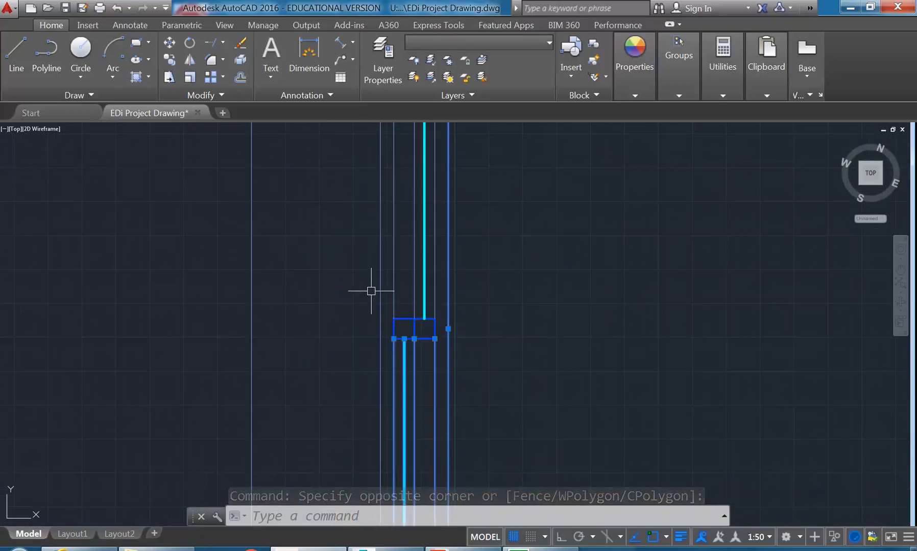
{"action": "scroll", "coordinate": [388, 327], "scroll_direction": "down", "scroll_amount": 4}
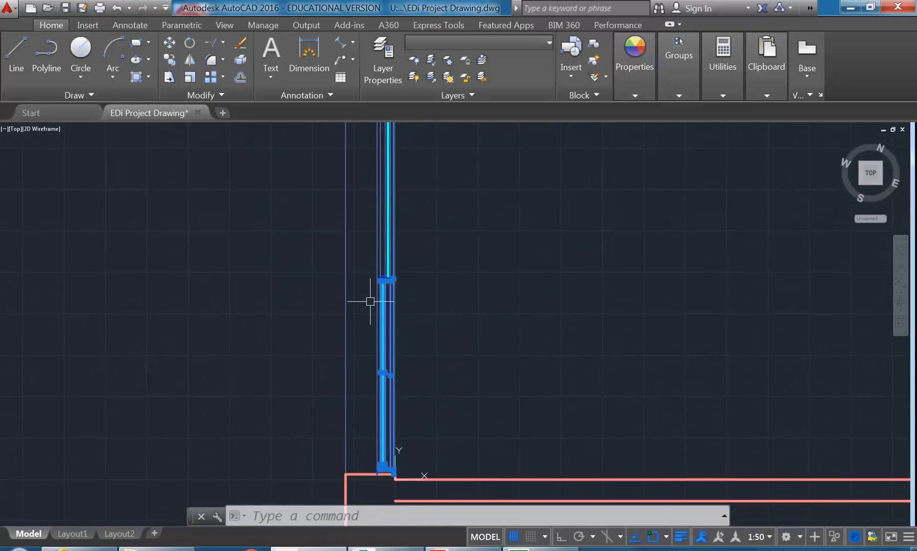
{"action": "scroll", "coordinate": [368, 342], "scroll_direction": "up", "scroll_amount": 2}
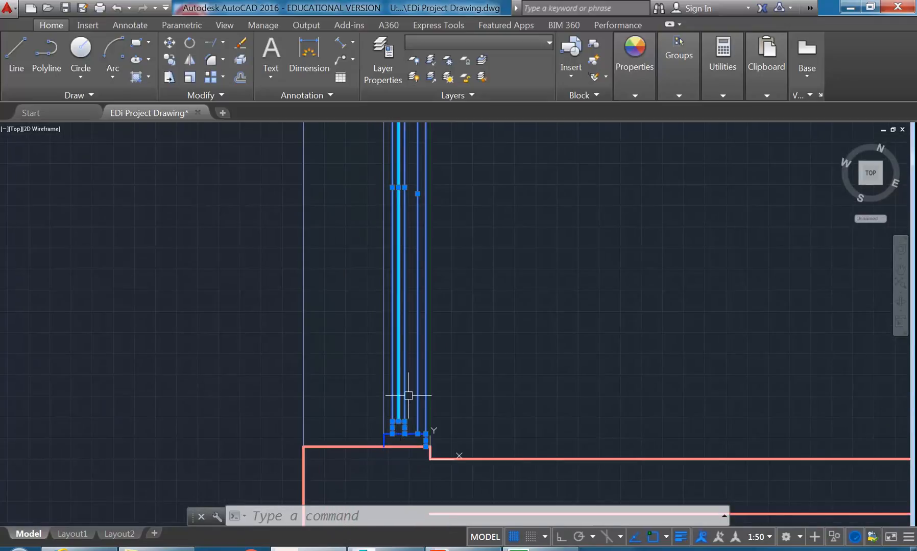
{"action": "scroll", "coordinate": [407, 405], "scroll_direction": "down", "scroll_amount": 4}
{"action": "middle_click_drag", "start_coordinate": [407, 405], "coordinate": [383, 420]}
{"action": "scroll", "coordinate": [380, 265], "scroll_direction": "up", "scroll_amount": 5}
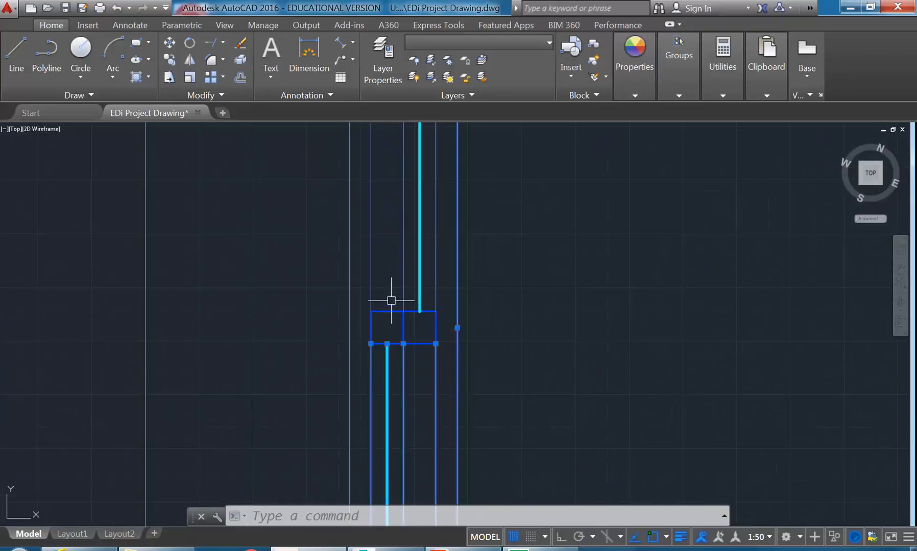
{"action": "left_click", "coordinate": [444, 304]}
{"action": "left_click", "coordinate": [367, 333]}
{"action": "scroll", "coordinate": [367, 303], "scroll_direction": "down", "scroll_amount": 3}
{"action": "scroll", "coordinate": [375, 314], "scroll_direction": "up", "scroll_amount": 3}
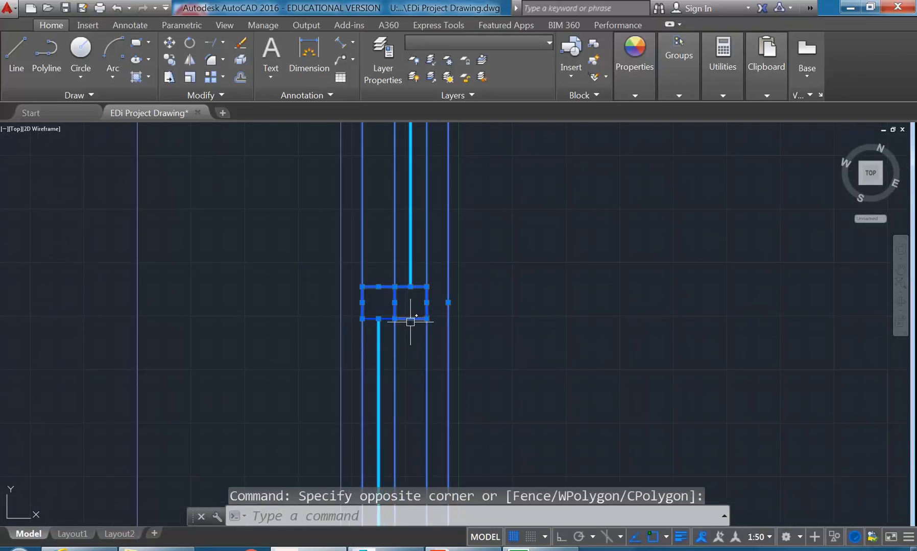
{"action": "left_click", "coordinate": [354, 310]}
{"action": "left_click", "coordinate": [451, 328]}
- Add the upper sash profile beneath the upper frame to the selection and check the selected window over its full length
{"action": "scroll", "coordinate": [420, 278], "scroll_direction": "down", "scroll_amount": 6}
{"action": "middle_click_drag", "start_coordinate": [414, 320], "coordinate": [405, 358]}
{"action": "middle_click_drag", "start_coordinate": [400, 272], "coordinate": [397, 337]}
{"action": "middle_click_drag", "start_coordinate": [402, 230], "coordinate": [382, 376]}
{"action": "scroll", "coordinate": [367, 259], "scroll_direction": "up", "scroll_amount": 5}
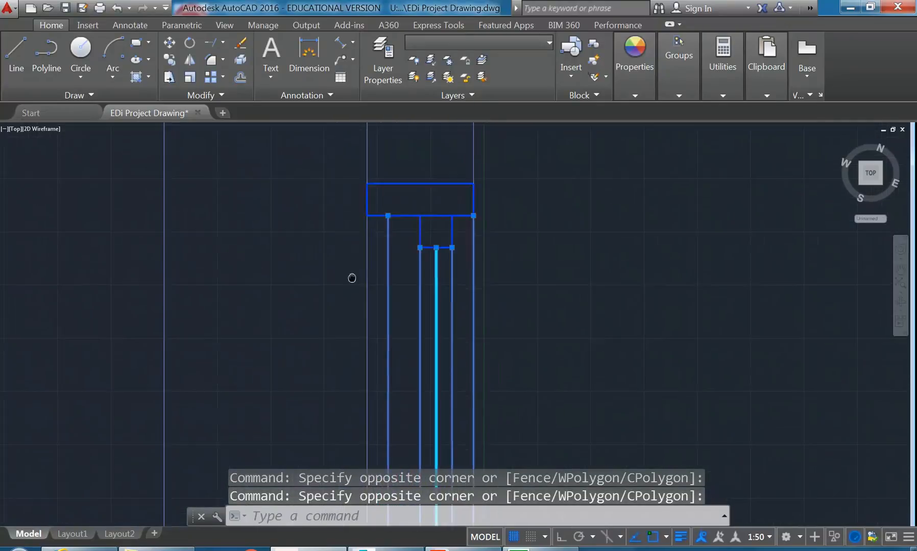
{"action": "left_click", "coordinate": [379, 239]}
{"action": "left_click", "coordinate": [431, 303]}
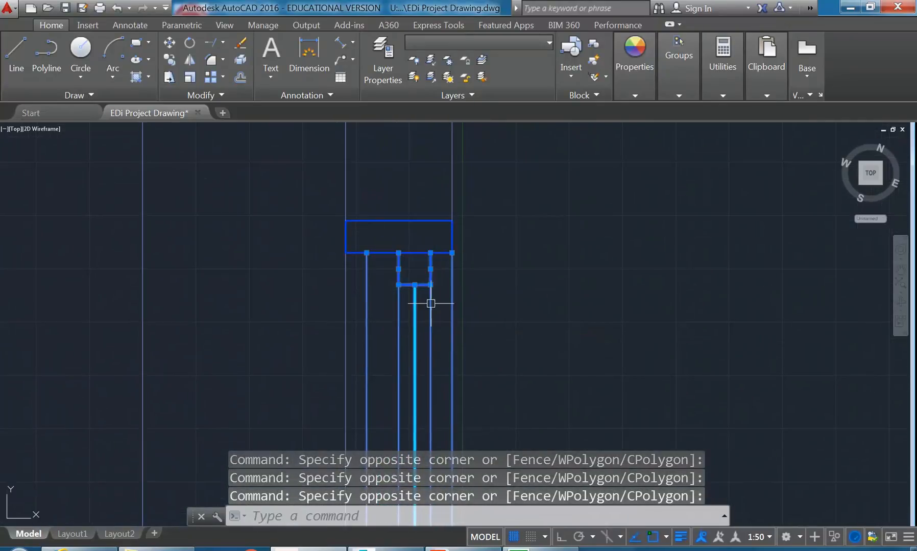
{"action": "left_click", "coordinate": [451, 284], "text": "shift"}
{"action": "scroll", "coordinate": [383, 264], "scroll_direction": "down", "scroll_amount": 6}
{"action": "scroll", "coordinate": [351, 404], "scroll_direction": "down", "scroll_amount": 2}
{"action": "middle_click_drag", "start_coordinate": [351, 403], "coordinate": [352, 106]}
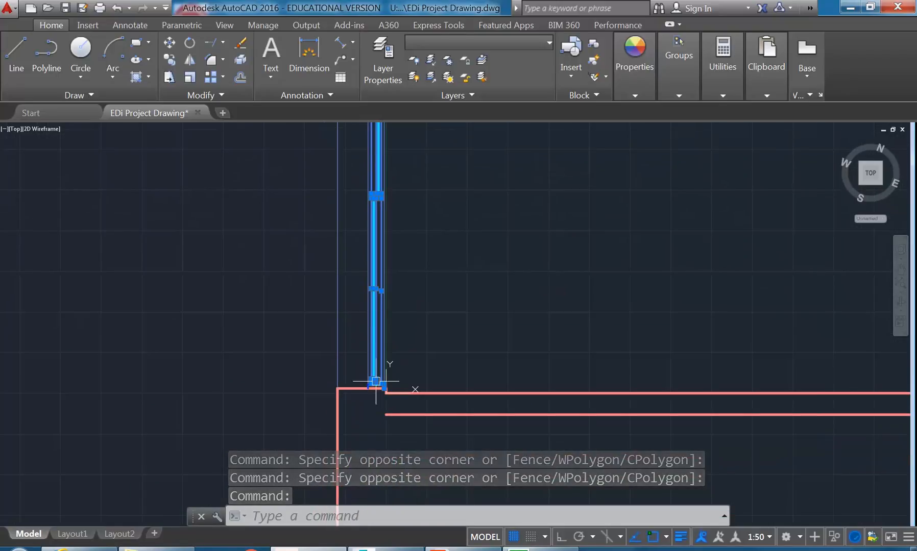
{"action": "scroll", "coordinate": [366, 404], "scroll_direction": "up", "scroll_amount": 4}
{"action": "scroll", "coordinate": [439, 364], "scroll_direction": "up", "scroll_amount": 2}
{"action": "scroll", "coordinate": [435, 333], "scroll_direction": "up", "scroll_amount": 2}
{"action": "scroll", "coordinate": [256, 326], "scroll_direction": "down", "scroll_amount": 6}
{"action": "middle_click_drag", "start_coordinate": [254, 305], "coordinate": [293, 405]}
{"action": "scroll", "coordinate": [301, 412], "scroll_direction": "down", "scroll_amount": 3}
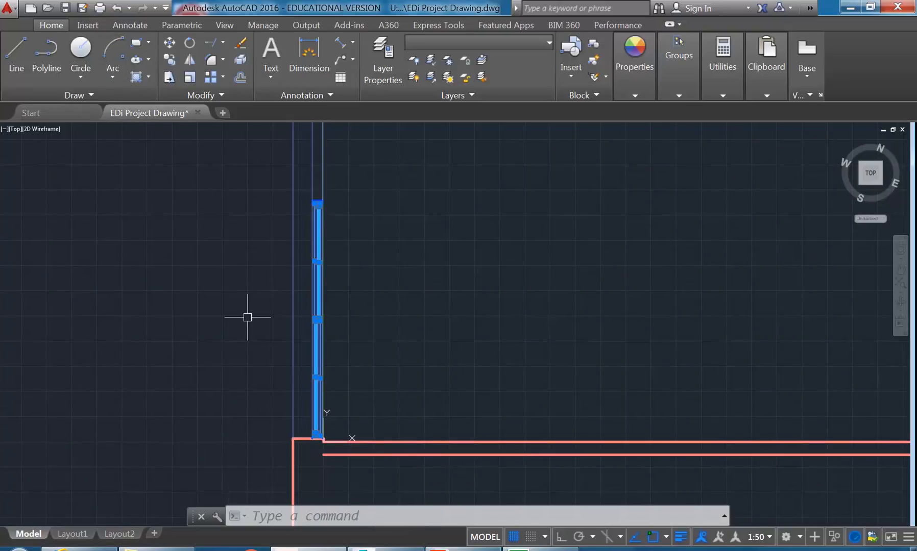
- Copy the selected window parts from the lower frame's top-left corner 2335 straight up to the middle frame's top-left corner
{"action": "left_click", "coordinate": [169, 60]}
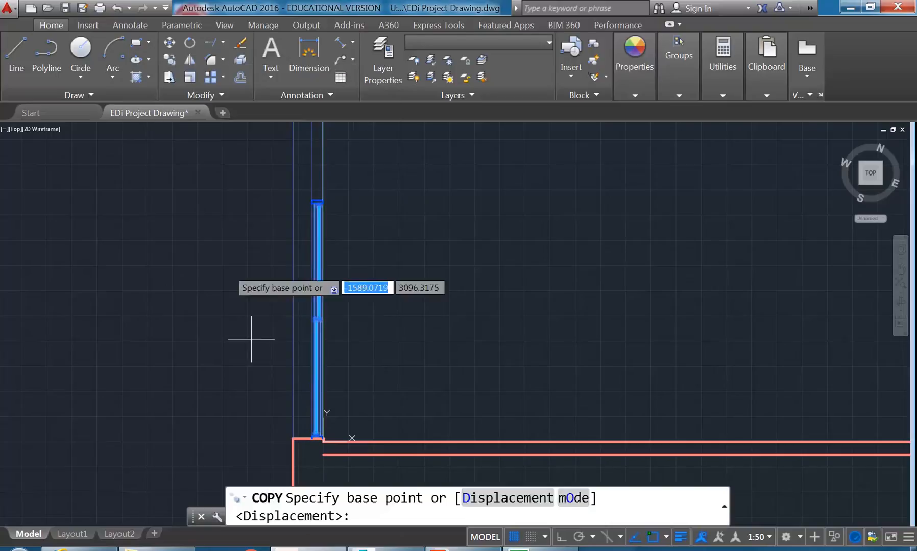
{"action": "scroll", "coordinate": [331, 434], "scroll_direction": "up", "scroll_amount": 5}
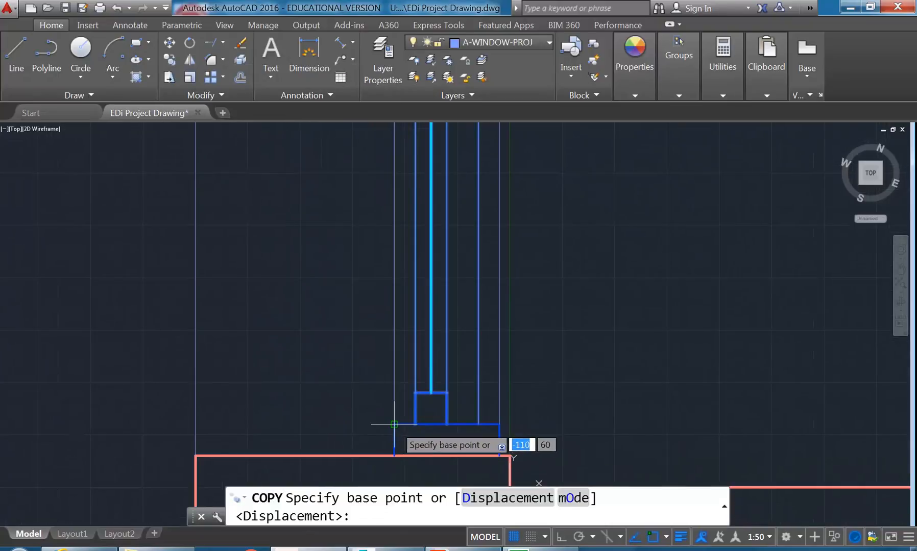
{"action": "left_click", "coordinate": [394, 424]}
{"action": "scroll", "coordinate": [358, 307], "scroll_direction": "down", "scroll_amount": 3}
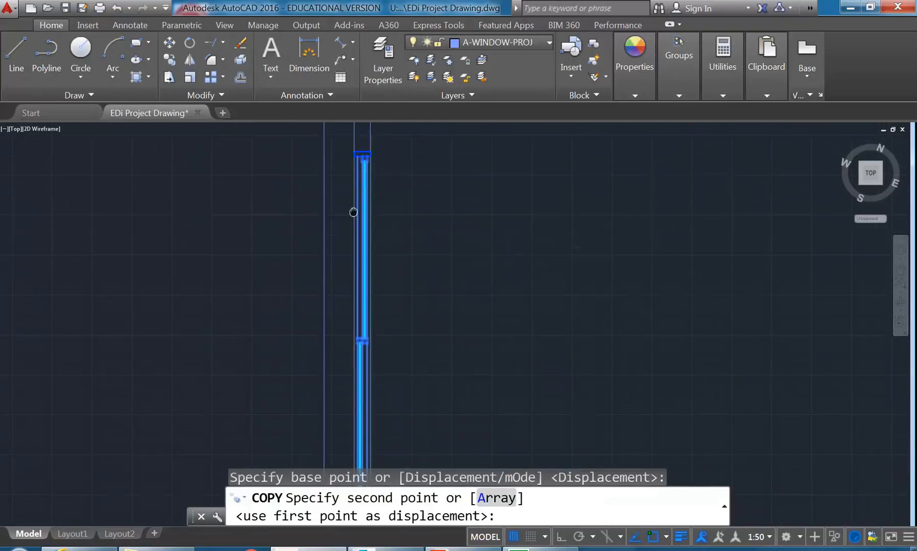
{"action": "scroll", "coordinate": [347, 301], "scroll_direction": "up", "scroll_amount": 2}
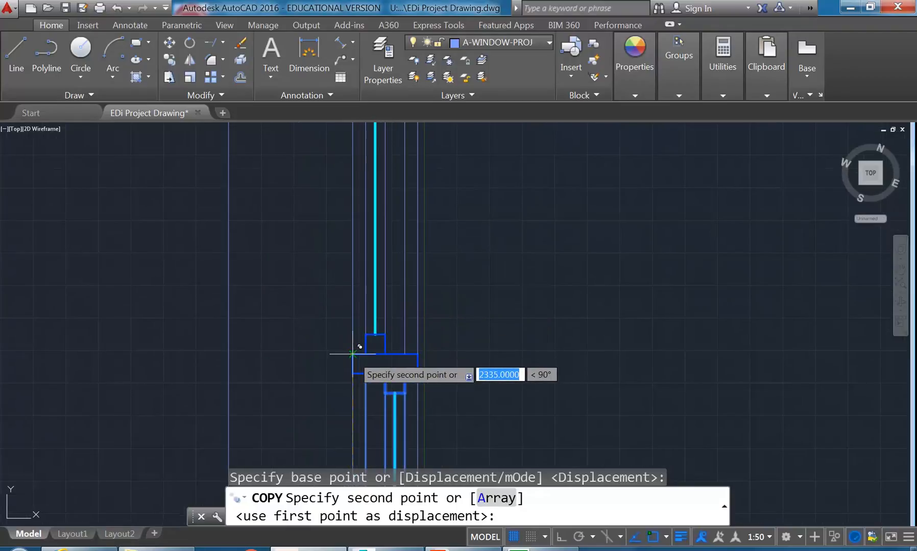
{"action": "left_click", "coordinate": [352, 354]}
{"action": "scroll", "coordinate": [339, 316], "scroll_direction": "down", "scroll_amount": 4}
{"action": "scroll", "coordinate": [357, 229], "scroll_direction": "up", "scroll_amount": 3}
{"action": "mouse_move", "coordinate": [370, 259]}
{"action": "middle_mouse_down"}
{"action": "mouse_move", "coordinate": [337, 304]}
{"action": "mouse_move", "coordinate": [304, 302]}
{"action": "middle_mouse_up"}
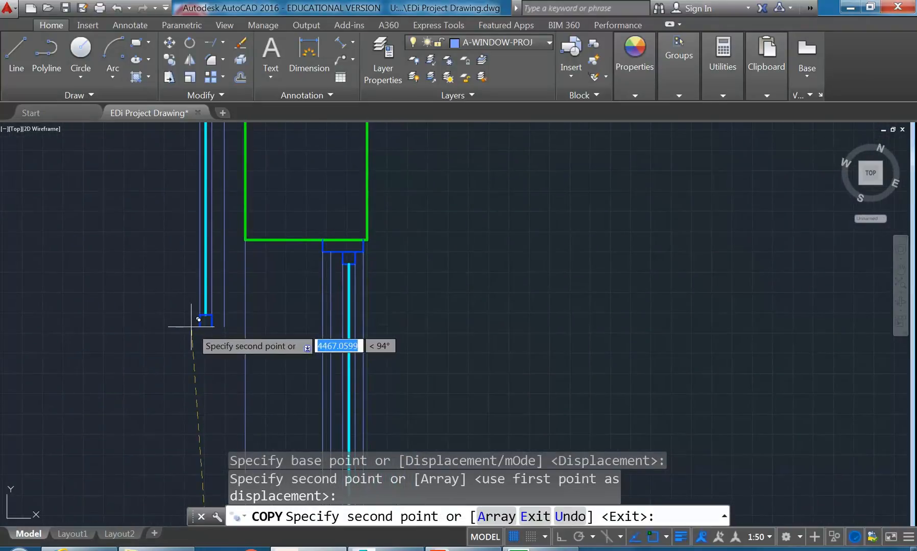
{"action": "scroll", "coordinate": [198, 320], "scroll_direction": "down", "scroll_amount": 4}
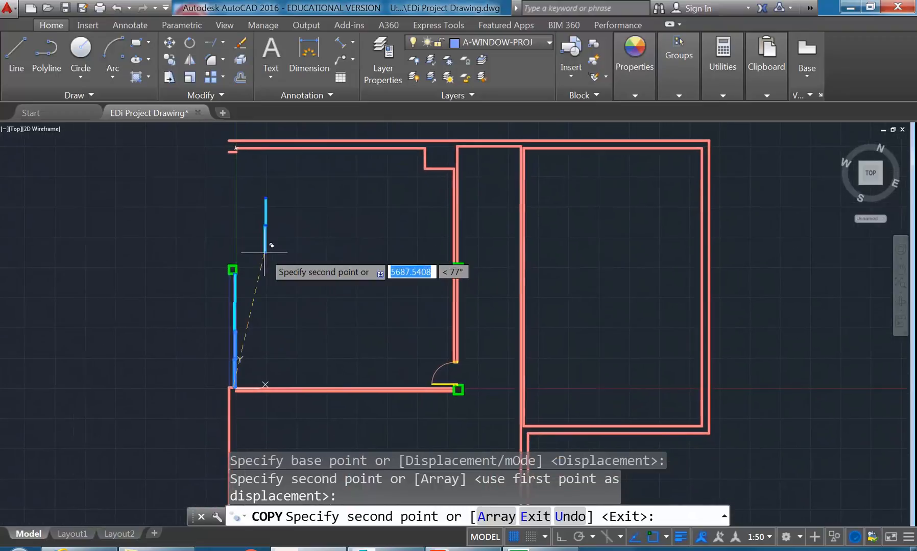
{"action": "key", "text": "Escape"}
- Window-select both stacked sliding windows between the column and the lower wall corner
{"action": "middle_click_drag", "start_coordinate": [209, 269], "coordinate": [259, 237]}
{"action": "scroll", "coordinate": [258, 250], "scroll_direction": "up", "scroll_amount": 2}
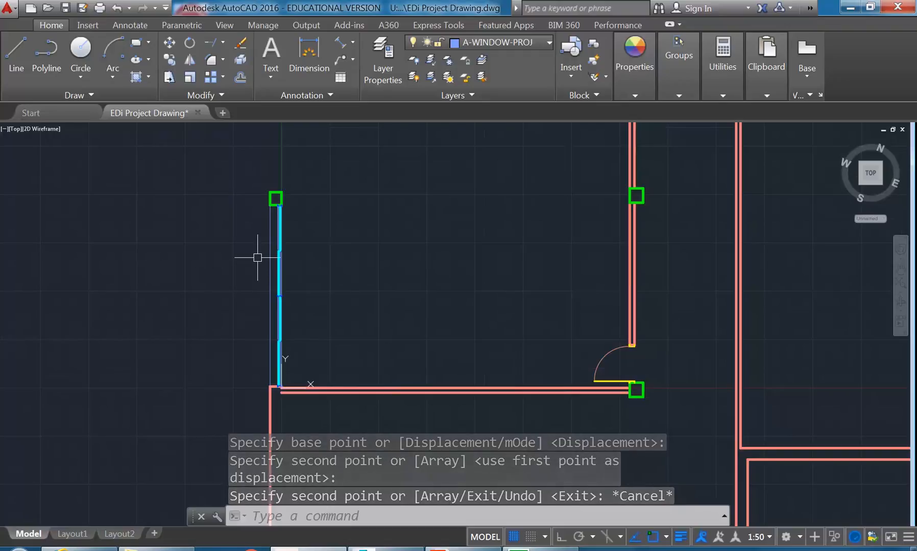
{"action": "scroll", "coordinate": [269, 215], "scroll_direction": "up", "scroll_amount": 2}
{"action": "scroll", "coordinate": [269, 215], "scroll_direction": "up", "scroll_amount": 1}
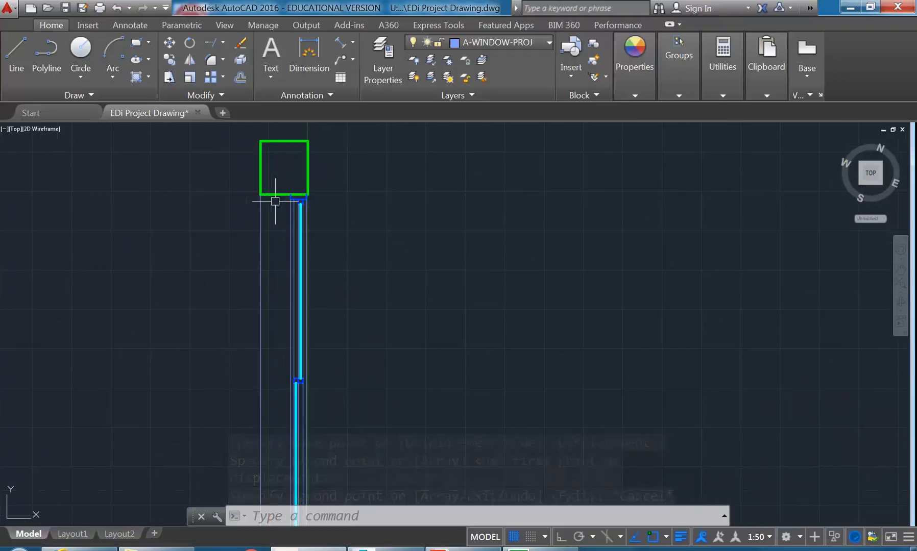
{"action": "left_click", "coordinate": [278, 178]}
{"action": "scroll", "coordinate": [282, 205], "scroll_direction": "down", "scroll_amount": 2}
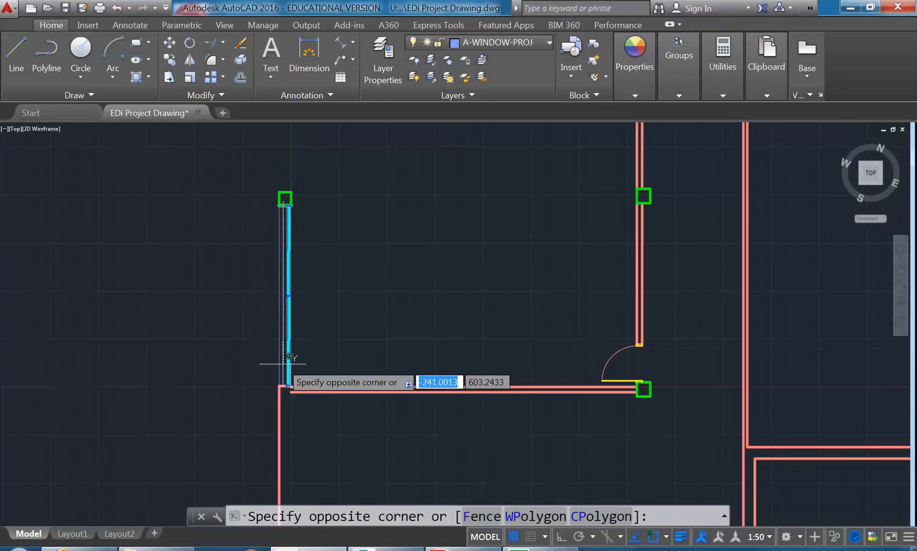
{"action": "middle_click_drag", "start_coordinate": [294, 381], "coordinate": [323, 366]}
{"action": "scroll", "coordinate": [325, 370], "scroll_direction": "up", "scroll_amount": 3}
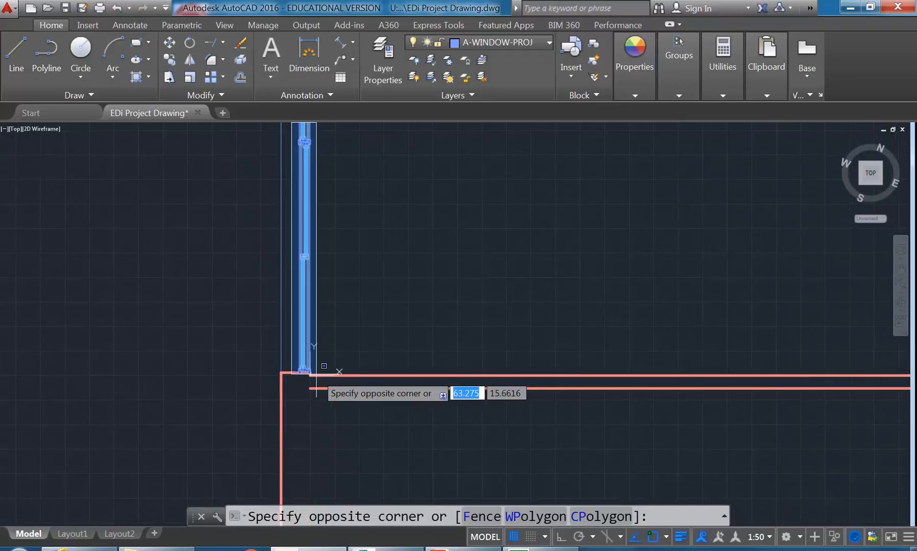
{"action": "scroll", "coordinate": [324, 366], "scroll_direction": "down", "scroll_amount": 3}
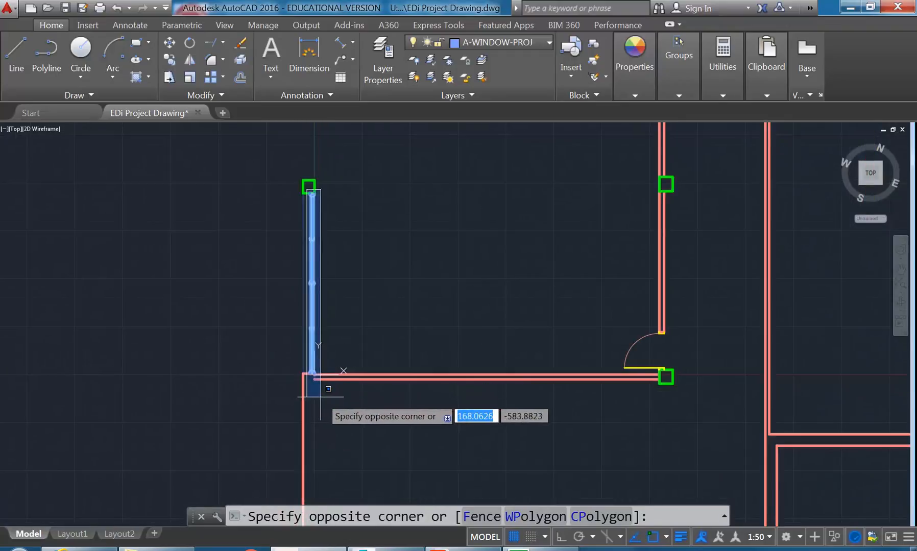
{"action": "left_click", "coordinate": [321, 397]}
- Remove the wall linework at the lower wall corner from the window selection
{"action": "scroll", "coordinate": [315, 376], "scroll_direction": "up", "scroll_amount": 5}
{"action": "middle_click_drag", "start_coordinate": [289, 339], "coordinate": [373, 300]}
{"action": "scroll", "coordinate": [362, 312], "scroll_direction": "up", "scroll_amount": 3}
{"action": "left_click", "coordinate": [484, 309], "text": "shift"}
{"action": "left_click", "coordinate": [416, 353], "text": "shift"}
{"action": "scroll", "coordinate": [415, 353], "scroll_direction": "down", "scroll_amount": 6}
{"action": "scroll", "coordinate": [401, 292], "scroll_direction": "down", "scroll_amount": 5}
{"action": "middle_click_drag", "start_coordinate": [386, 303], "coordinate": [348, 331]}
{"action": "scroll", "coordinate": [348, 311], "scroll_direction": "up", "scroll_amount": 5}
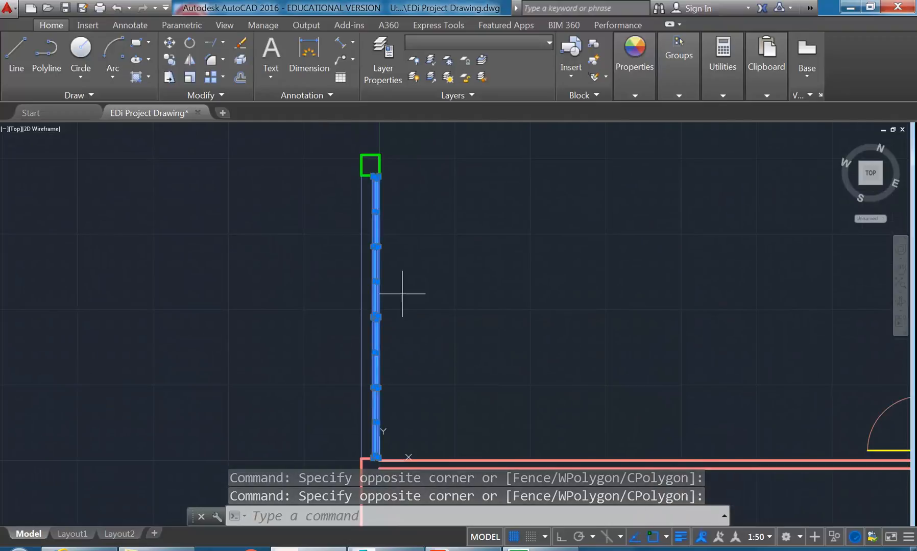
- Add the long outer projection line along the wall's outer face to the selection
{"action": "left_click", "coordinate": [401, 293]}
{"action": "left_click", "coordinate": [329, 330]}
{"action": "middle_click_drag", "start_coordinate": [346, 174], "coordinate": [330, 233]}
{"action": "scroll", "coordinate": [334, 234], "scroll_direction": "up", "scroll_amount": 6}
{"action": "scroll", "coordinate": [334, 233], "scroll_direction": "down", "scroll_amount": 8}
{"action": "scroll", "coordinate": [332, 379], "scroll_direction": "up", "scroll_amount": 2}
{"action": "middle_click_drag", "start_coordinate": [333, 379], "coordinate": [309, 324]}
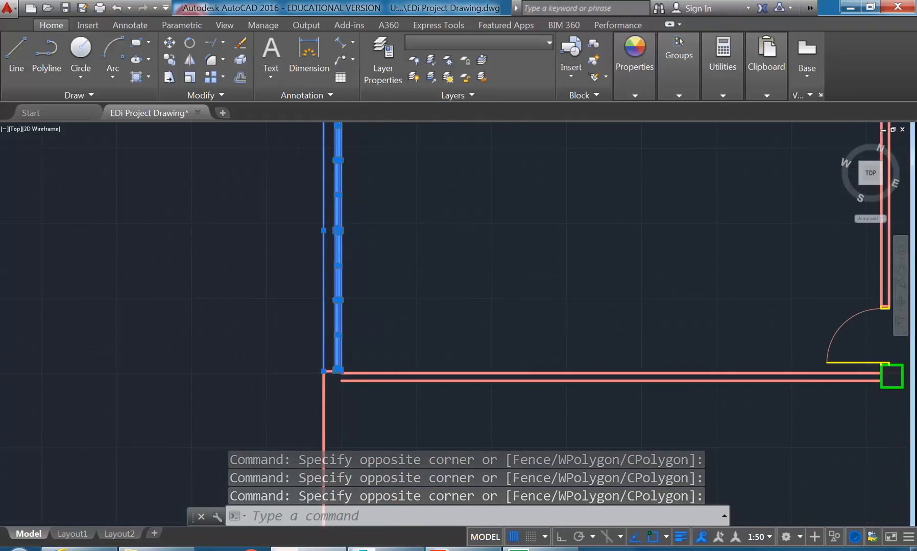
{"action": "scroll", "coordinate": [316, 370], "scroll_direction": "up", "scroll_amount": 3}
- Copy the selected windows and outer line from the lower wall corner to the column's upper-left corner, filling the upper opening
{"action": "left_click", "coordinate": [169, 59]}
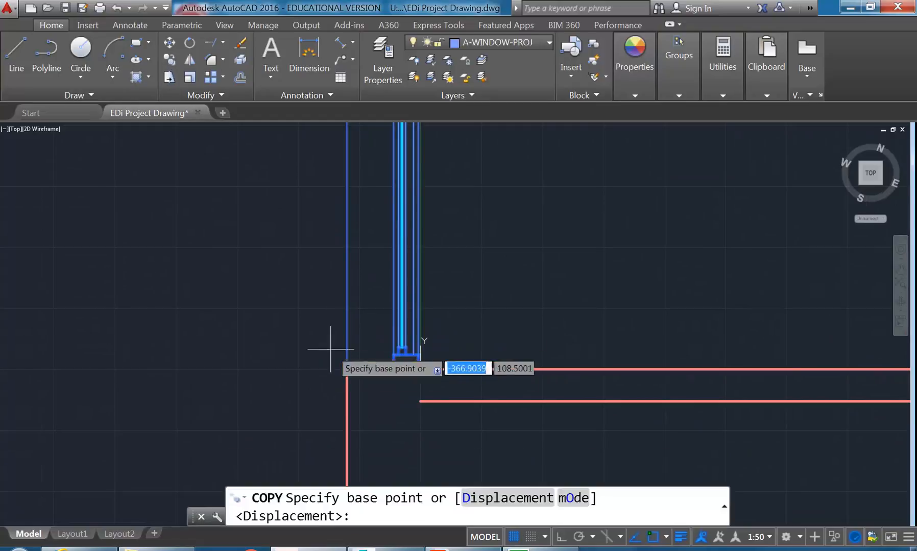
{"action": "left_click", "coordinate": [346, 363]}
{"action": "scroll", "coordinate": [328, 352], "scroll_direction": "down", "scroll_amount": 6}
{"action": "middle_click_drag", "start_coordinate": [331, 193], "coordinate": [340, 379]}
{"action": "left_click", "coordinate": [334, 263]}
{"action": "right_click", "coordinate": [312, 239]}
{"action": "left_click", "coordinate": [322, 247]}
{"action": "scroll", "coordinate": [321, 283], "scroll_direction": "down", "scroll_amount": 2}
{"action": "middle_click_drag", "start_coordinate": [321, 286], "coordinate": [314, 379]}
{"action": "scroll", "coordinate": [348, 205], "scroll_direction": "up", "scroll_amount": 8}
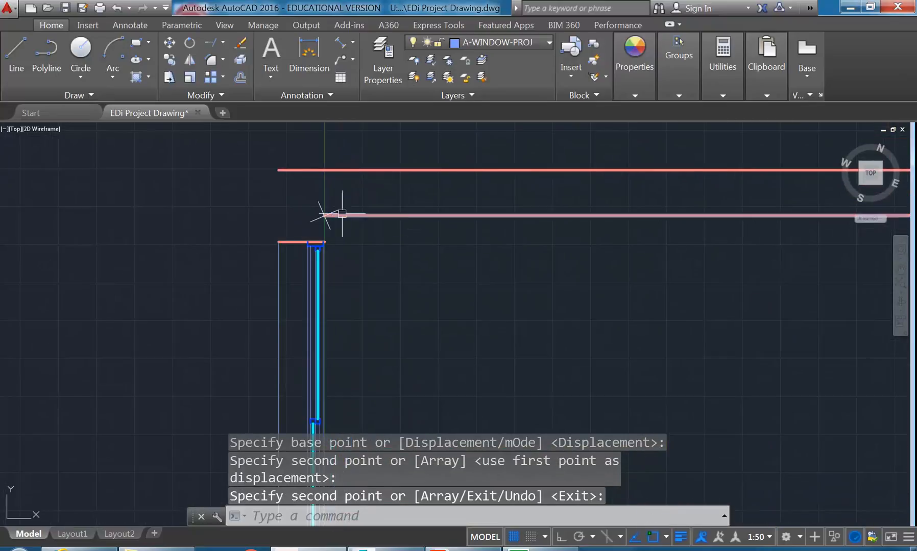
{"action": "middle_click_drag", "start_coordinate": [355, 215], "coordinate": [330, 248]}
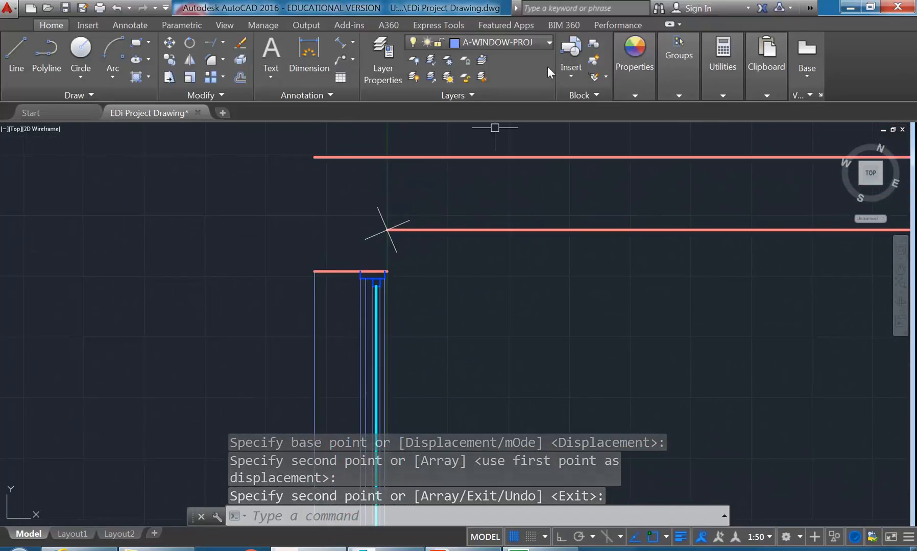
- On layer A-WALL-MASONRY, draw a short line from the inner wall corner down to the wall end above the upper window
{"action": "left_click", "coordinate": [522, 40]}
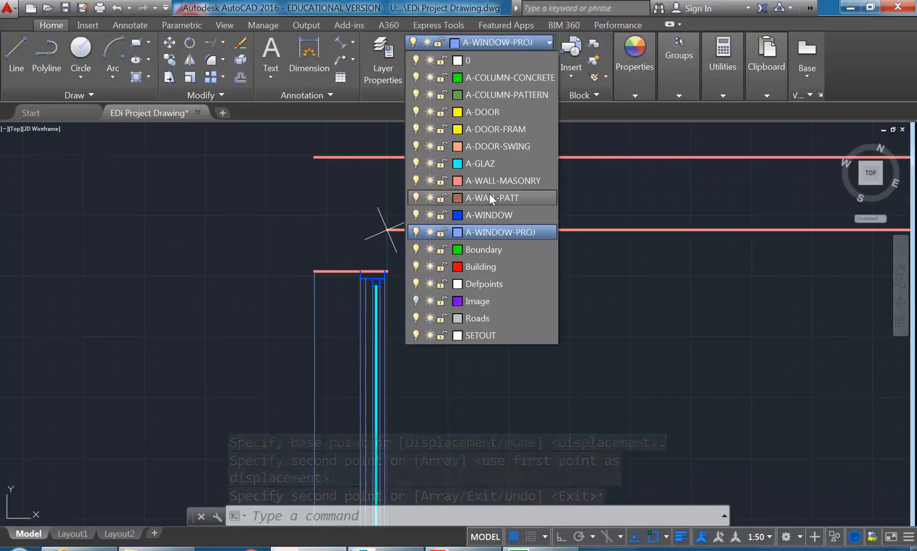
{"action": "left_click", "coordinate": [489, 179]}
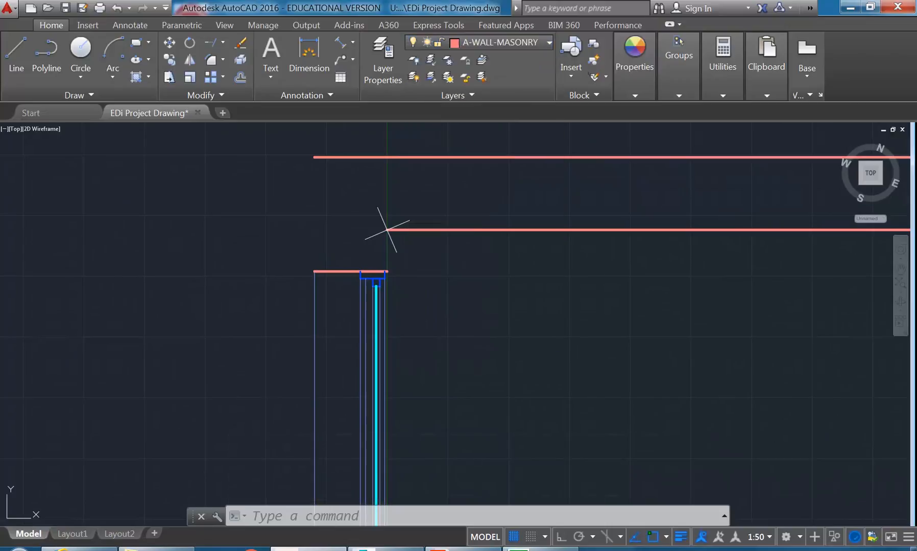
{"action": "left_click", "coordinate": [15, 56]}
{"action": "left_click", "coordinate": [386, 231]}
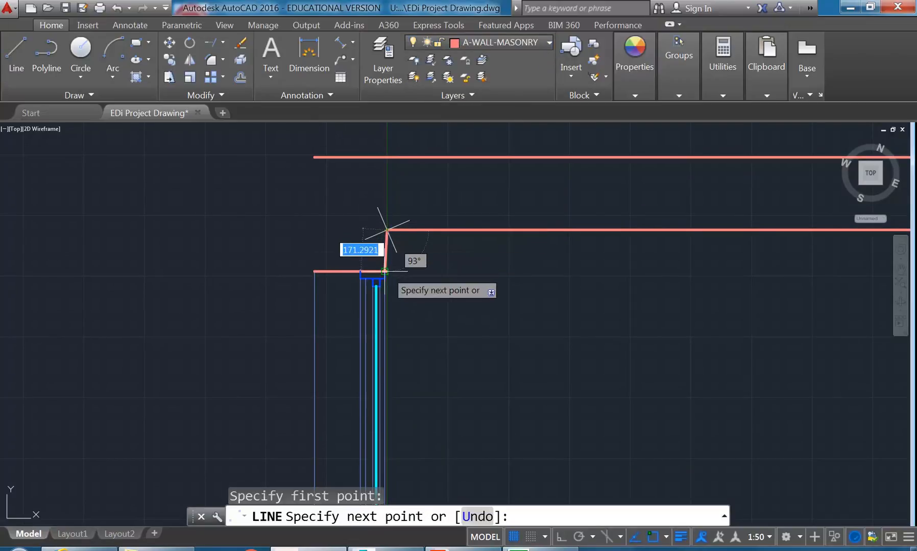
{"action": "left_click", "coordinate": [384, 271]}
{"action": "right_click", "coordinate": [361, 234]}
{"action": "left_click", "coordinate": [383, 242]}
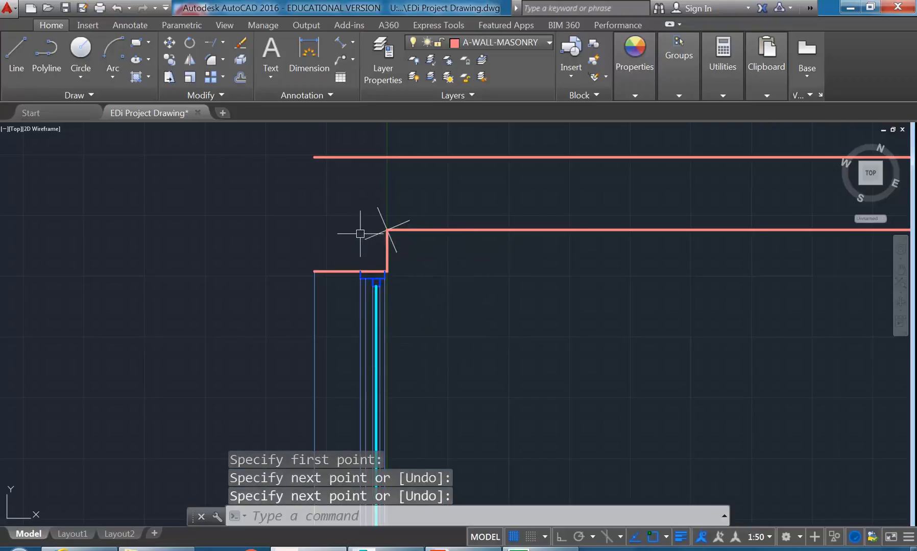
- Draw a line from the outer wall line's left end to the left end of the short wall line below, closing the corner
{"action": "key", "text": "space"}
{"action": "left_click", "coordinate": [312, 158]}
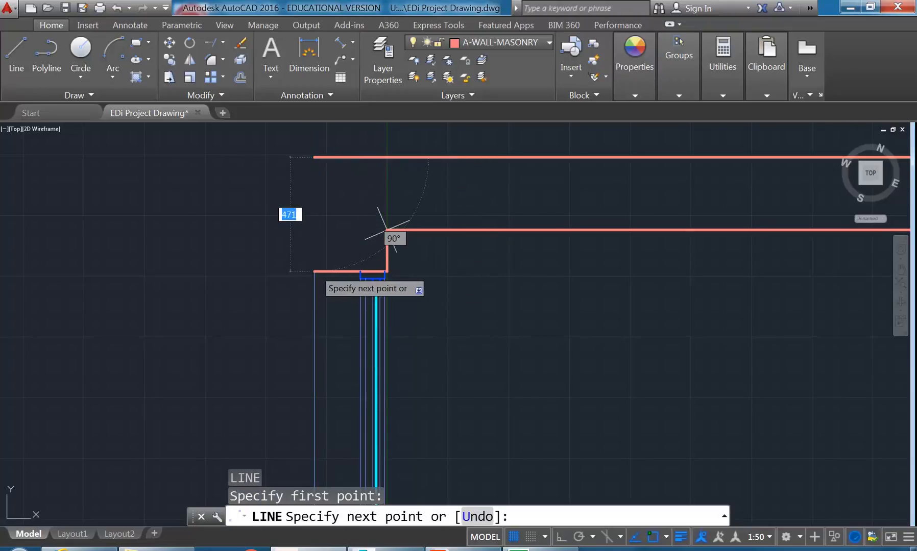
{"action": "left_click", "coordinate": [314, 271]}
{"action": "key", "text": "space"}
- Set the Layout1 viewport's scale to 1:50, reposition the room with the new windows inside it, and return to paper space
{"action": "scroll", "coordinate": [280, 247], "scroll_direction": "down", "scroll_amount": 10}
{"action": "mouse_move", "coordinate": [327, 299]}
{"action": "middle_mouse_down"}
{"action": "mouse_move", "coordinate": [320, 205]}
{"action": "mouse_move", "coordinate": [319, 247]}
{"action": "middle_mouse_up"}
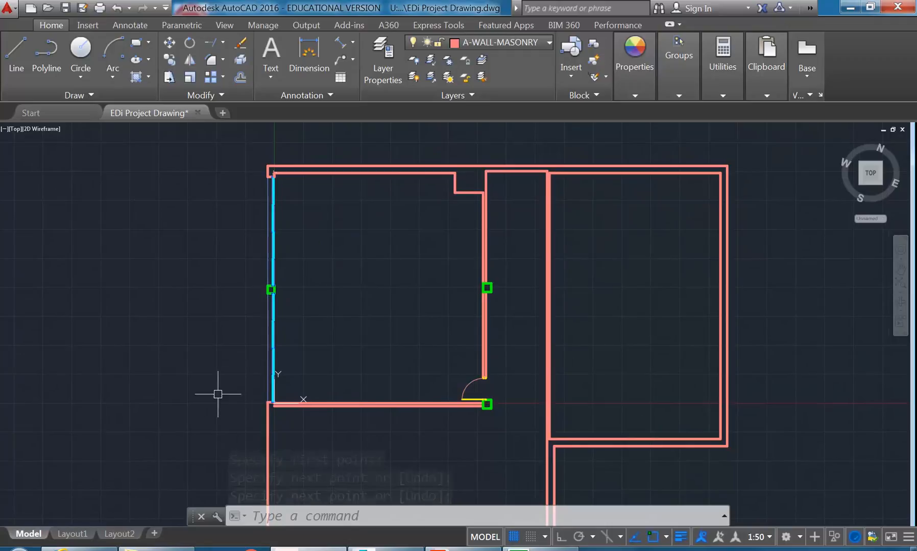
{"action": "middle_click_drag", "start_coordinate": [449, 226], "coordinate": [406, 240]}
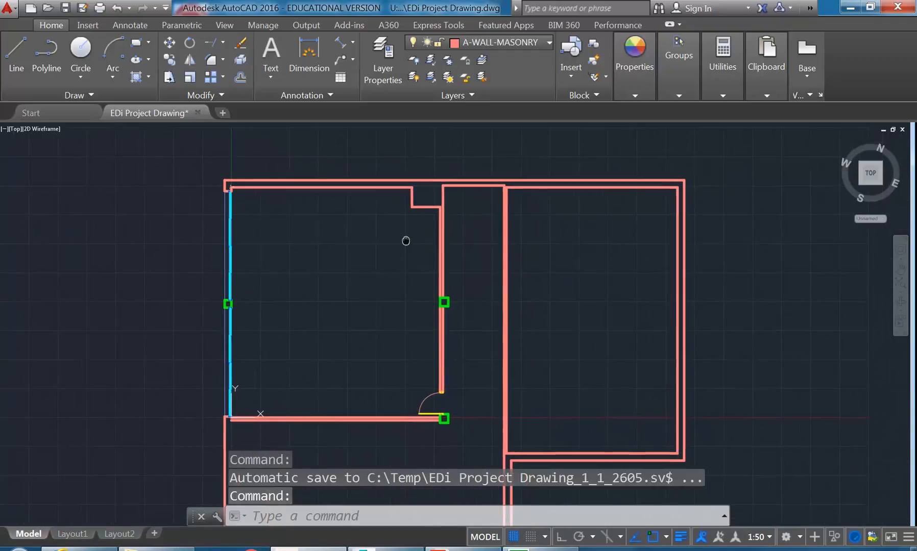
{"action": "left_click", "coordinate": [72, 534]}
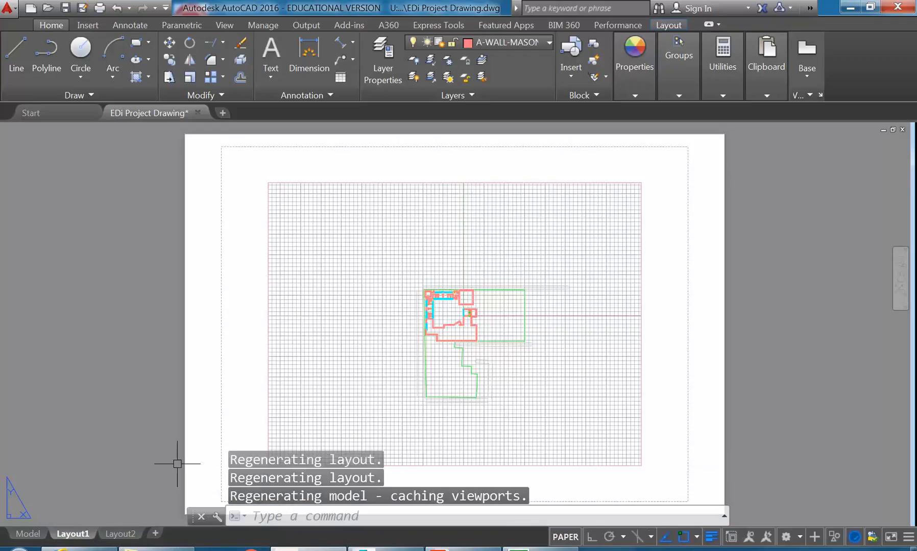
{"action": "double_click", "coordinate": [384, 313]}
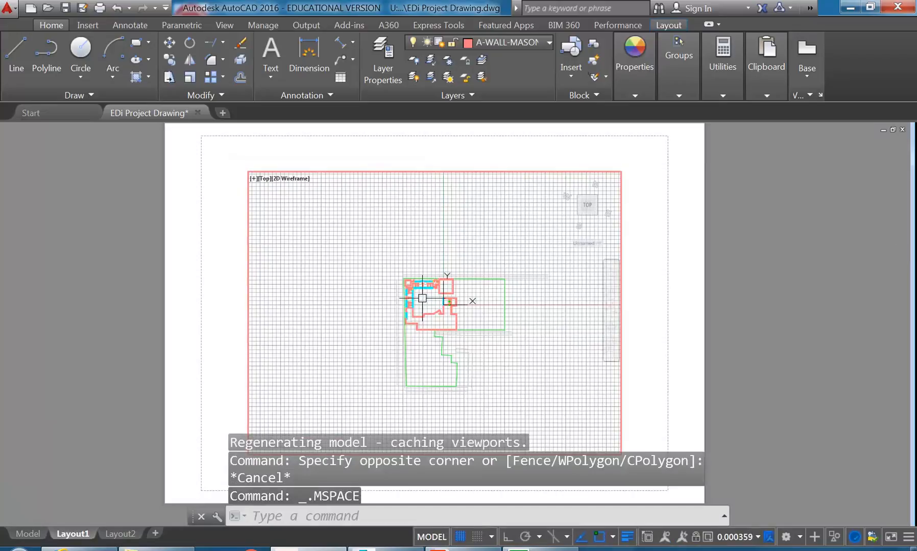
{"action": "scroll", "coordinate": [422, 298], "scroll_direction": "up", "scroll_amount": 10}
{"action": "middle_click_drag", "start_coordinate": [386, 308], "coordinate": [390, 304]}
{"action": "left_click", "coordinate": [747, 543]}
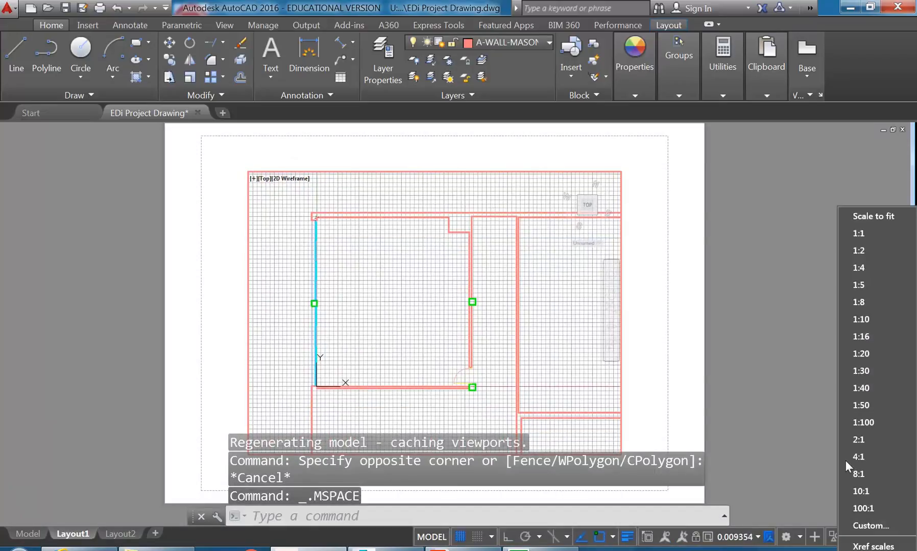
{"action": "left_click", "coordinate": [860, 406]}
{"action": "middle_click_drag", "start_coordinate": [351, 304], "coordinate": [448, 329]}
{"action": "double_click", "coordinate": [221, 289]}
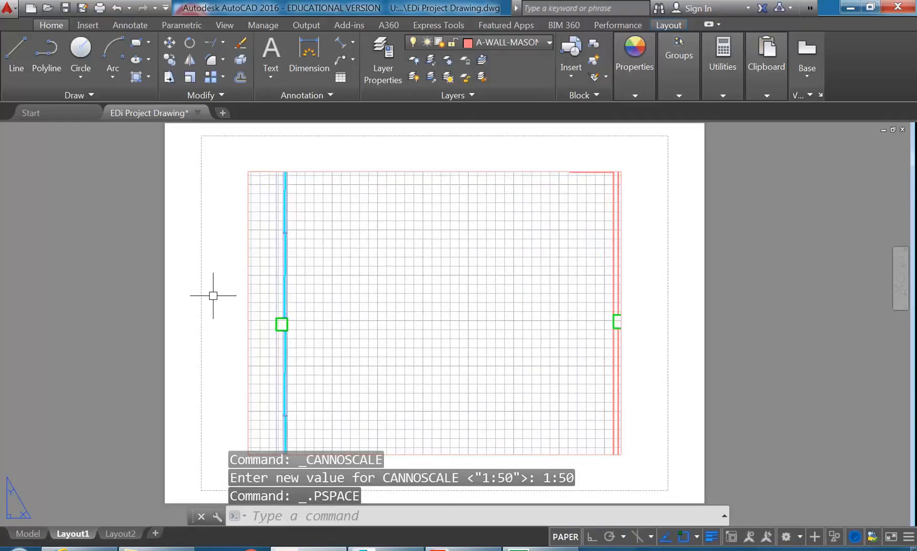
{"action": "scroll", "coordinate": [229, 302], "scroll_direction": "down", "scroll_amount": 2}
{"action": "scroll", "coordinate": [228, 306], "scroll_direction": "up", "scroll_amount": 2}
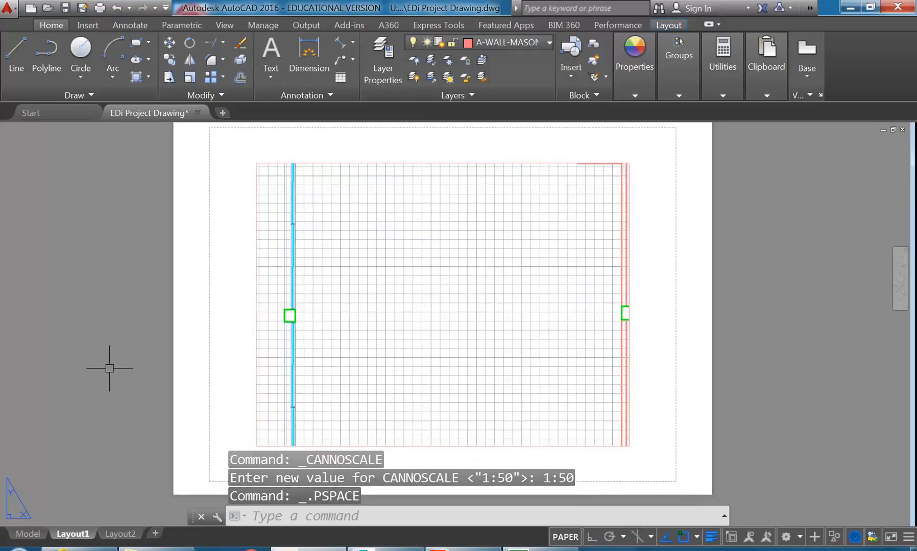
- Open Layout1's page setup for modification and assign the monochrome.ctb plot style table
{"action": "right_click", "coordinate": [74, 537]}
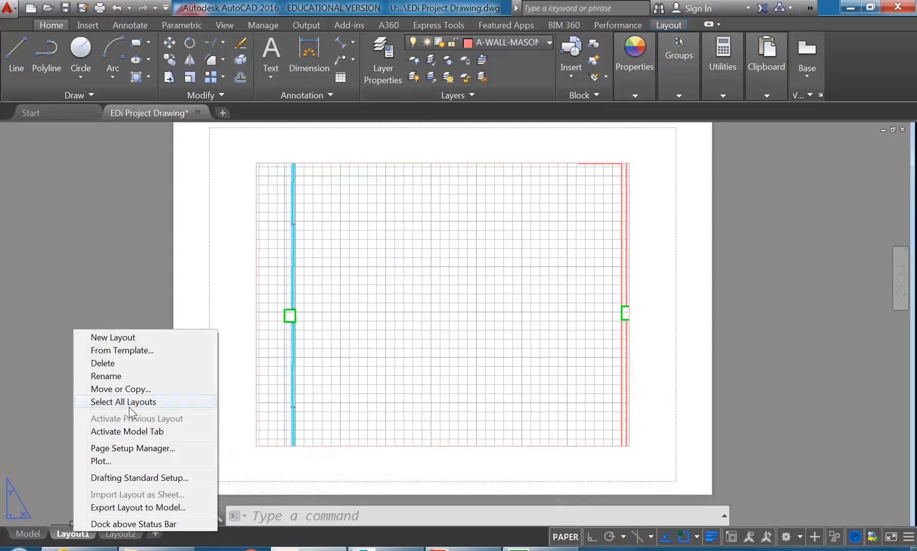
{"action": "left_click", "coordinate": [123, 448]}
{"action": "left_click", "coordinate": [554, 254]}
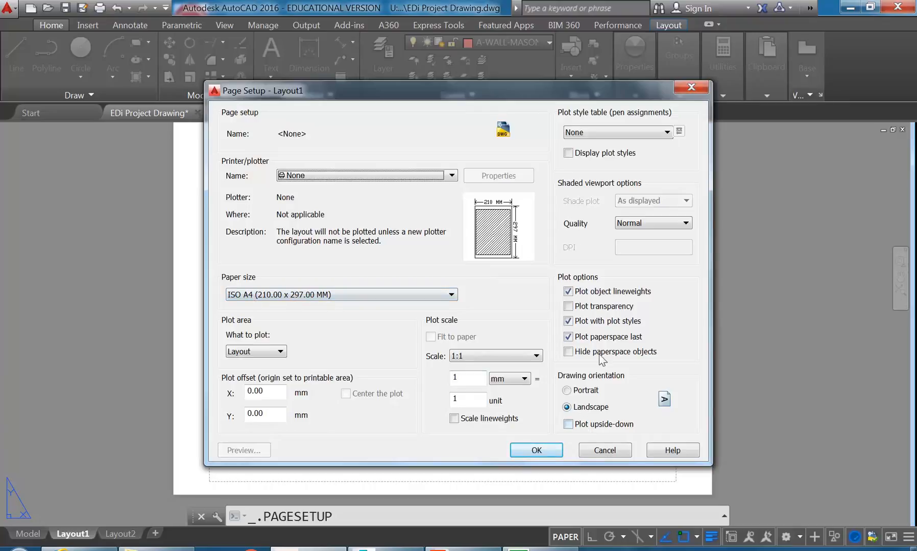
{"action": "left_click", "coordinate": [612, 129]}
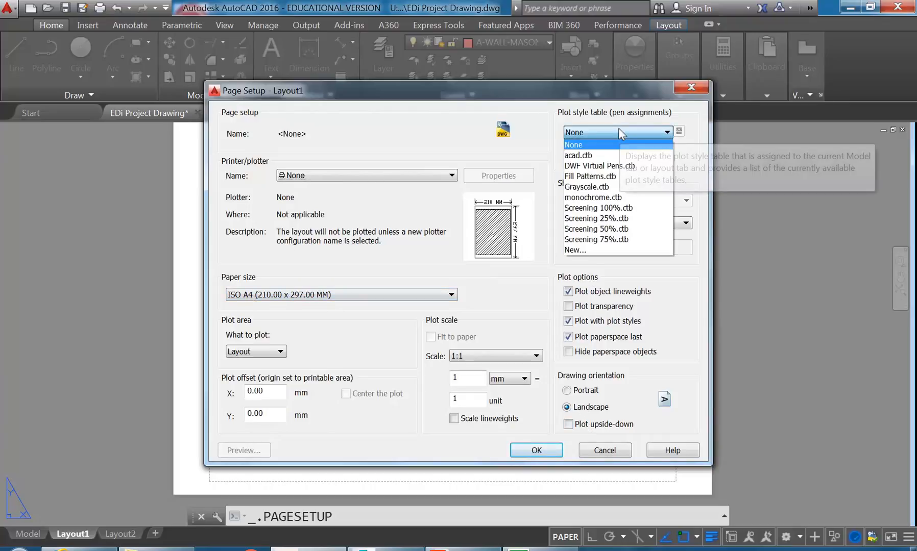
{"action": "left_click", "coordinate": [615, 198]}
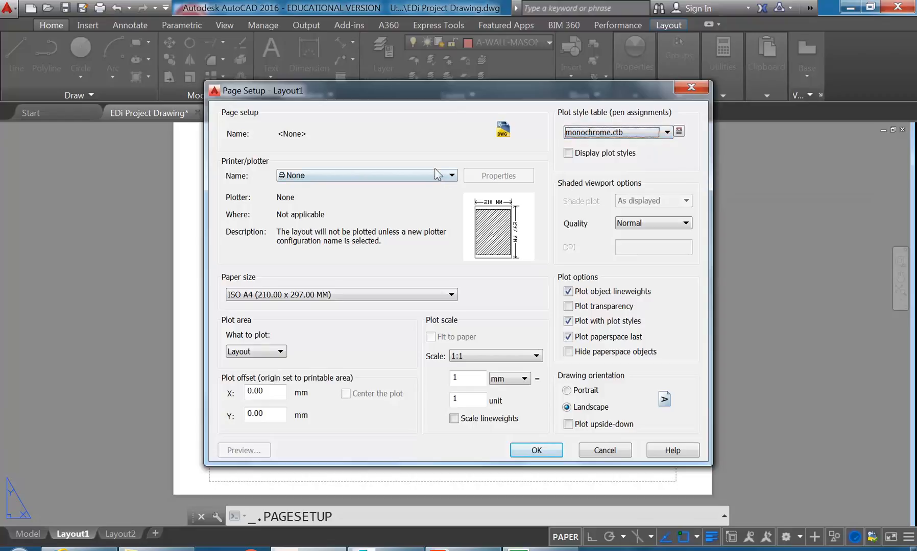
- Set the page setup's plotter to DWG To PDF.pc3
{"action": "left_click", "coordinate": [437, 175]}
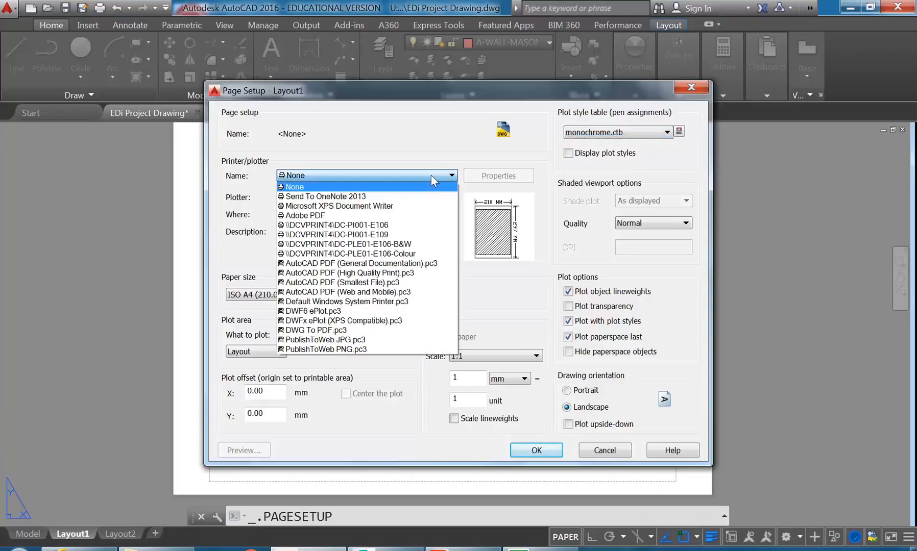
{"action": "left_click", "coordinate": [328, 215]}
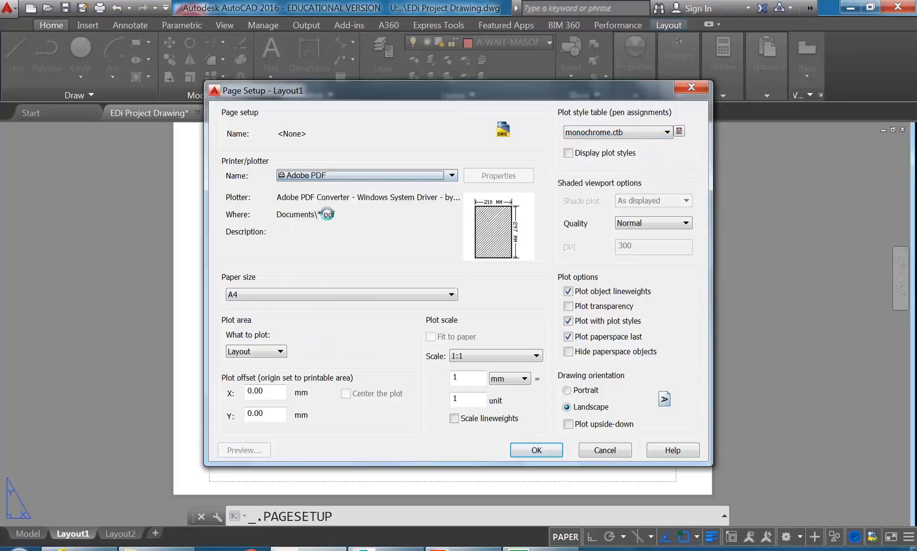
{"action": "left_click", "coordinate": [363, 174]}
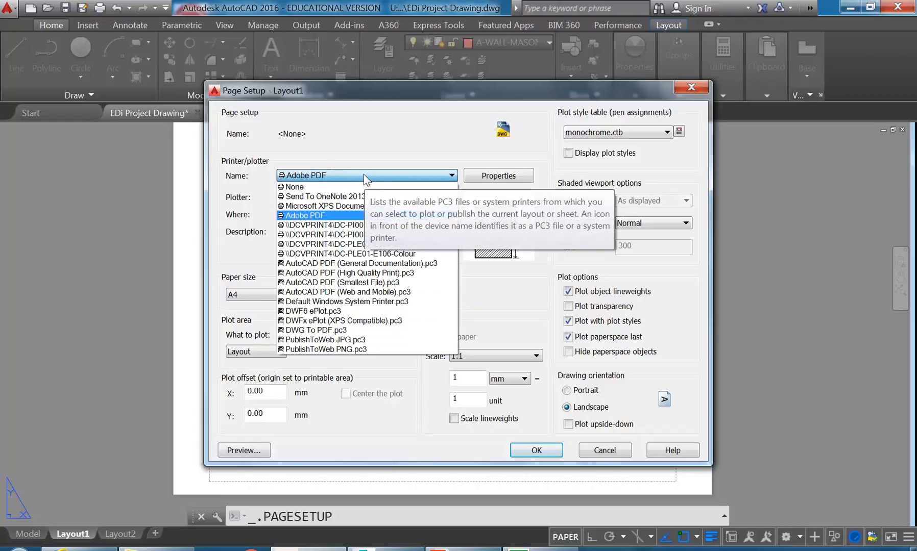
{"action": "left_click", "coordinate": [316, 330]}
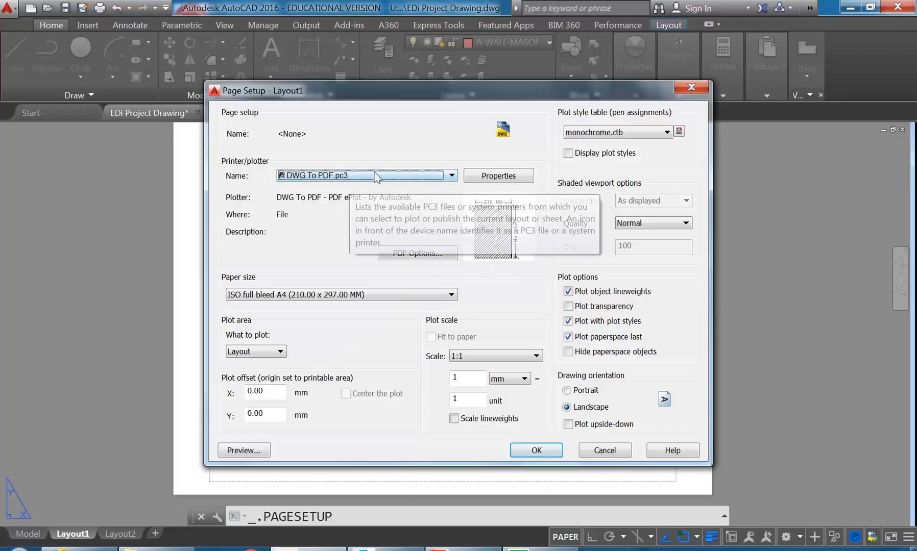
- Preview the plot closely around the left wall's column and windows, then accept the page setup
{"action": "left_click", "coordinate": [240, 451]}
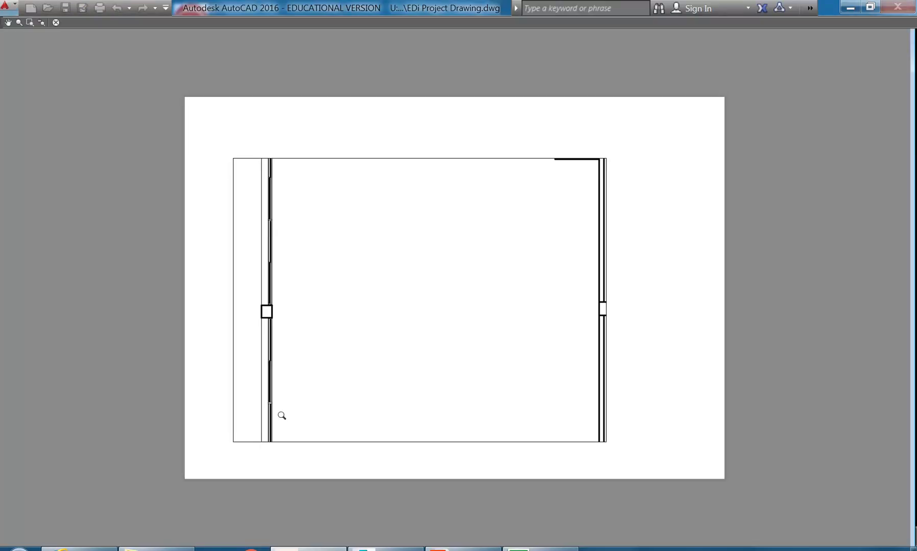
{"action": "scroll", "coordinate": [230, 345], "scroll_direction": "up", "scroll_amount": 6}
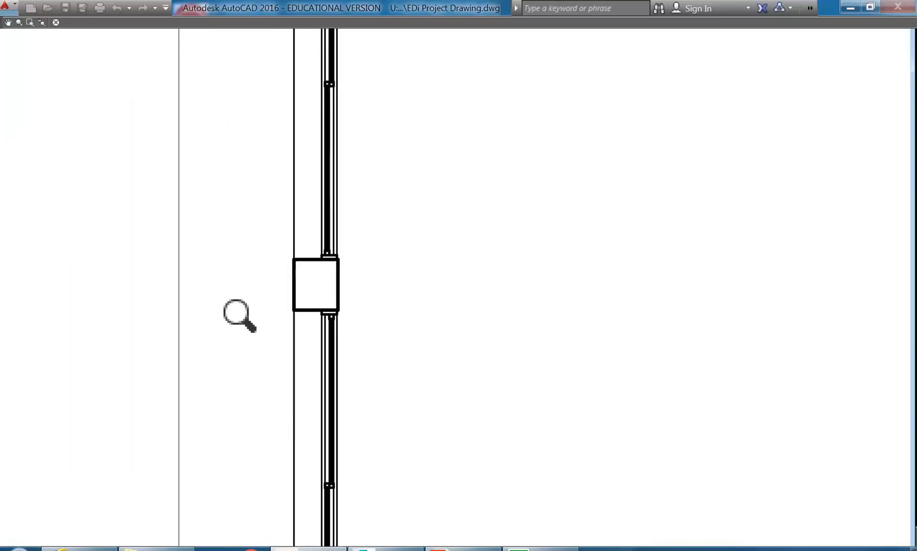
{"action": "middle_click_drag", "start_coordinate": [258, 385], "coordinate": [264, 294]}
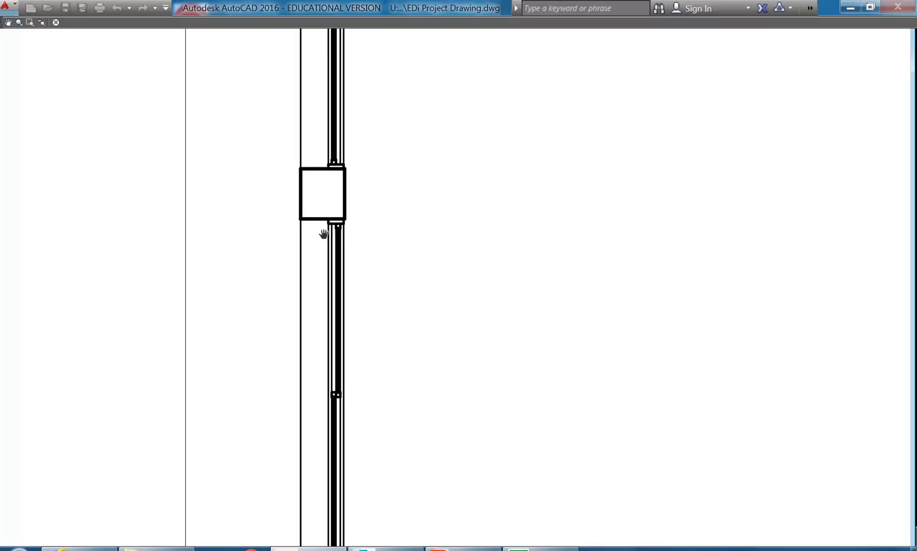
{"action": "right_click", "coordinate": [257, 197]}
{"action": "left_click", "coordinate": [278, 202]}
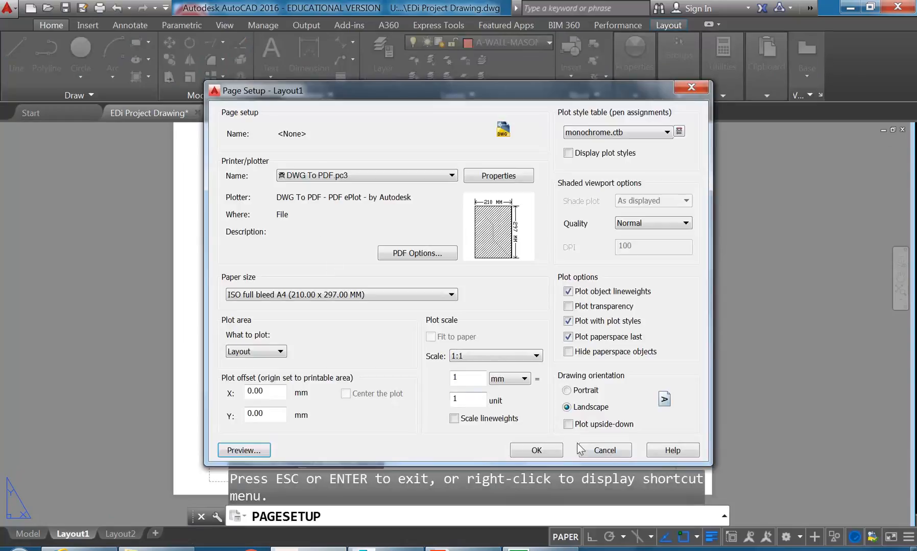
{"action": "left_click", "coordinate": [536, 450]}
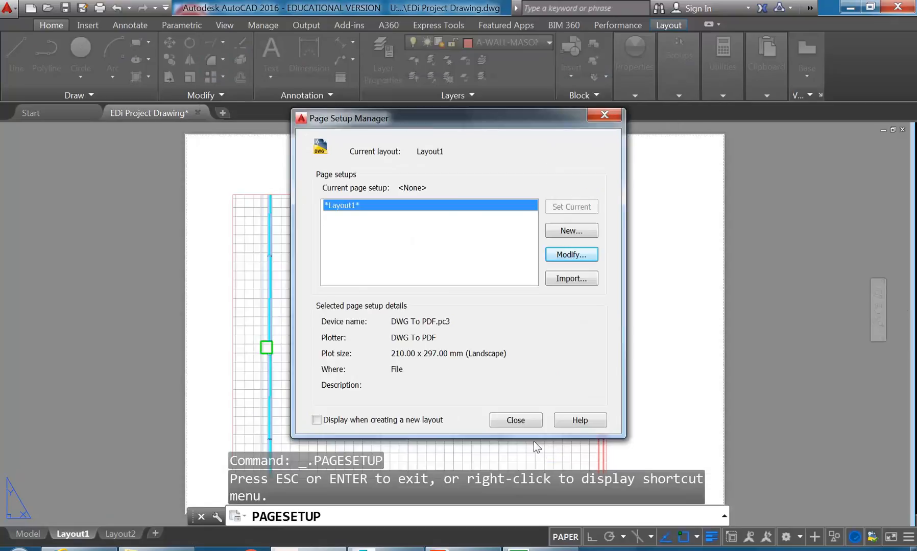
{"action": "left_click", "coordinate": [506, 419]}
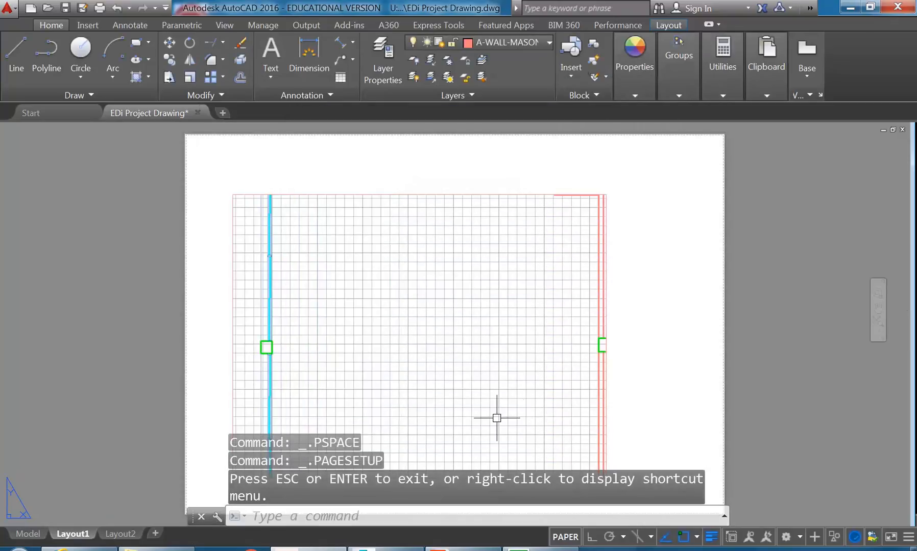
- Enlarge the Layout1 viewport by stretching its upper-left and lower-right corners outward toward the paper edges
{"action": "left_click", "coordinate": [338, 194]}
{"action": "left_click", "coordinate": [232, 194]}
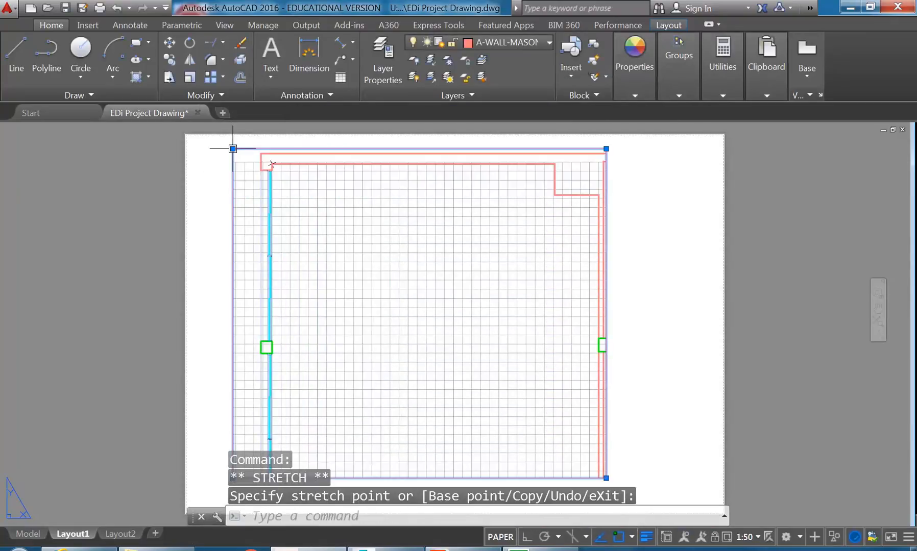
{"action": "left_click", "coordinate": [213, 148]}
{"action": "middle_click_drag", "start_coordinate": [564, 473], "coordinate": [568, 438]}
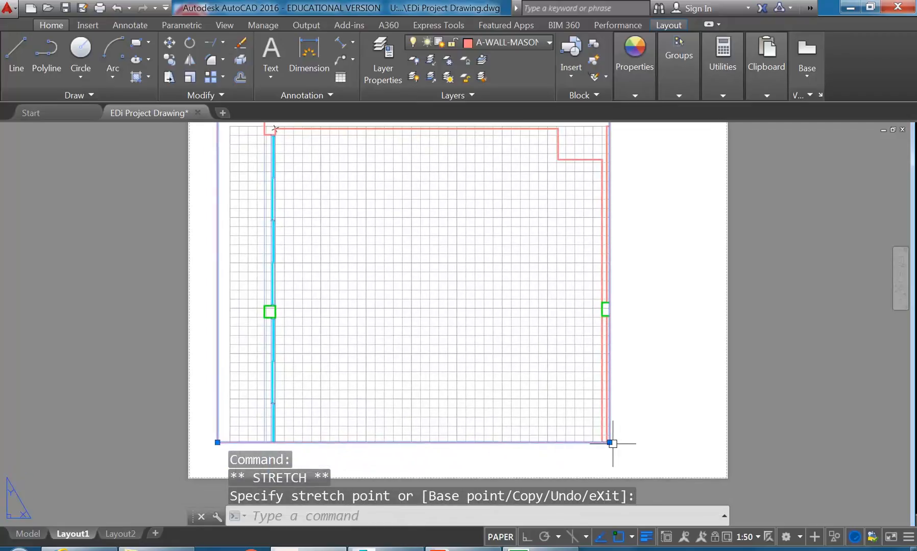
{"action": "left_click", "coordinate": [662, 464]}
- Stretch the viewport's lower-left and upper-right corners outward so the frame sits closer to the paper edges
{"action": "middle_click_drag", "start_coordinate": [395, 352], "coordinate": [426, 367]}
{"action": "scroll", "coordinate": [426, 367], "scroll_direction": "down", "scroll_amount": 2}
{"action": "middle_click_drag", "start_coordinate": [425, 367], "coordinate": [371, 346]}
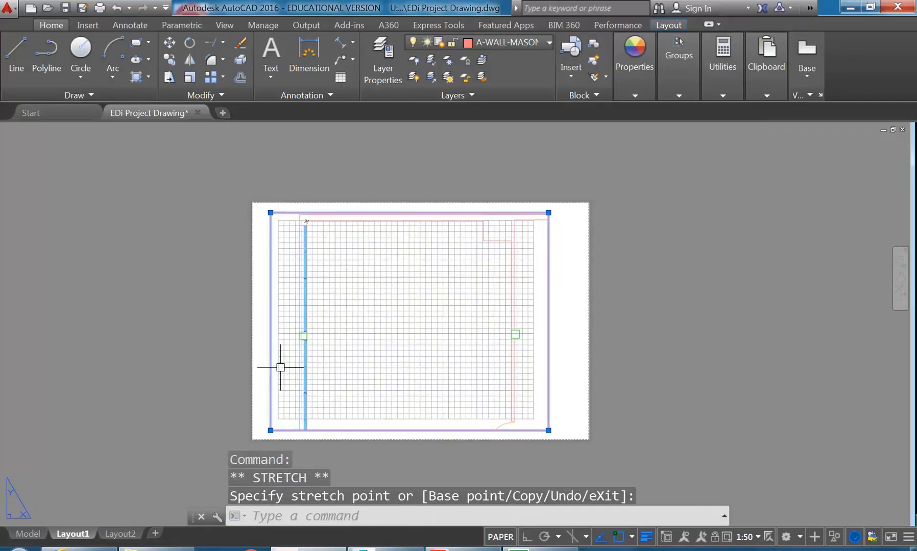
{"action": "scroll", "coordinate": [325, 363], "scroll_direction": "up", "scroll_amount": 2}
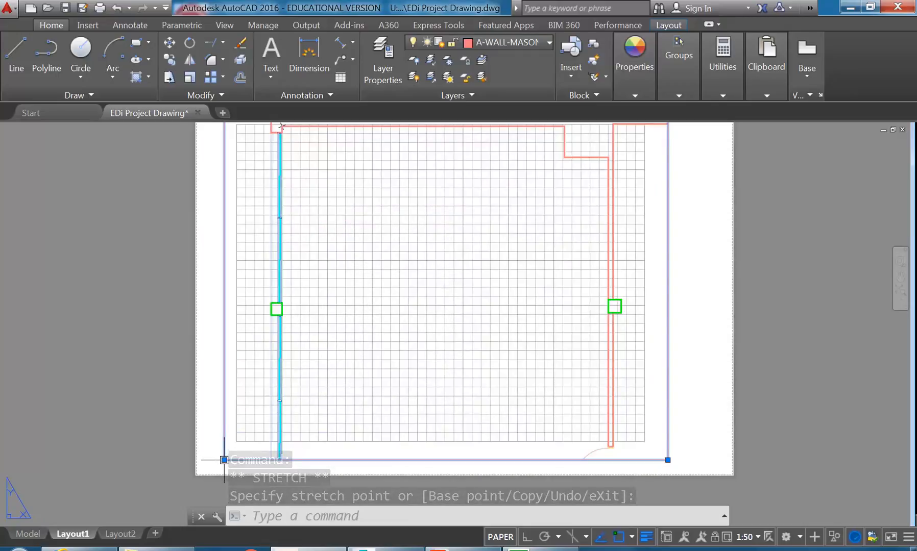
{"action": "mouse_move", "coordinate": [220, 401]}
{"action": "middle_mouse_down"}
{"action": "mouse_move", "coordinate": [240, 400]}
{"action": "mouse_move", "coordinate": [252, 412]}
{"action": "middle_mouse_up"}
{"action": "scroll", "coordinate": [239, 403], "scroll_direction": "down", "scroll_amount": 2}
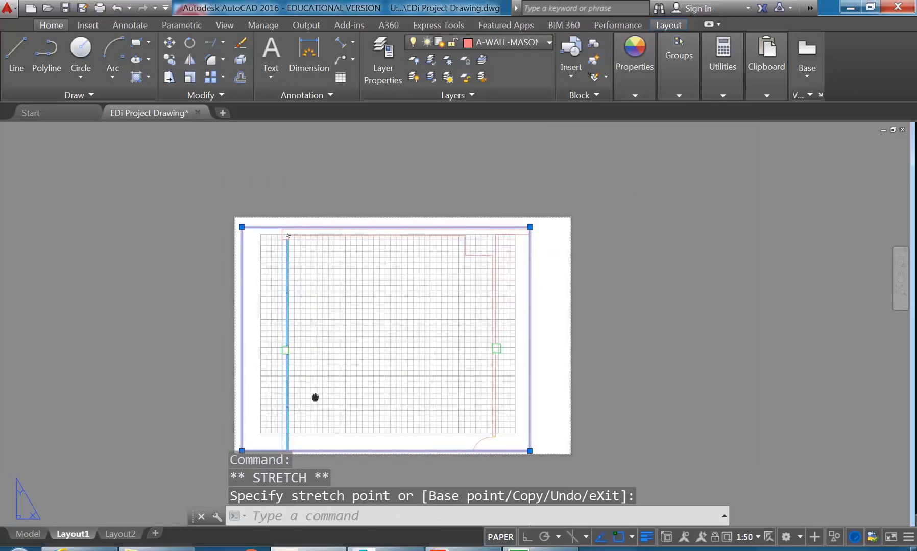
{"action": "left_click", "coordinate": [544, 222]}
- Change the paper size in Layout1's page setup to ISO A3 (420.00 x 297.00 MM) and accept the page setup
{"action": "right_click", "coordinate": [72, 536]}
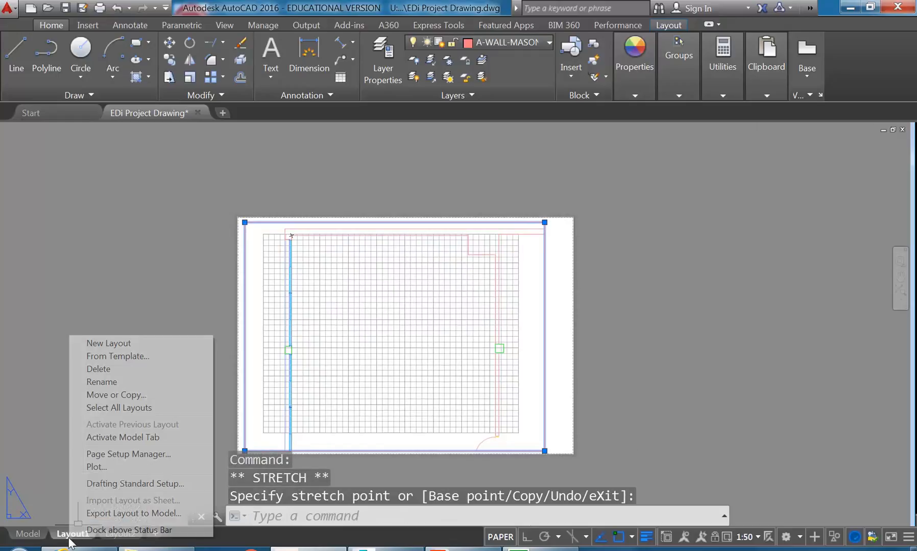
{"action": "left_click", "coordinate": [107, 455]}
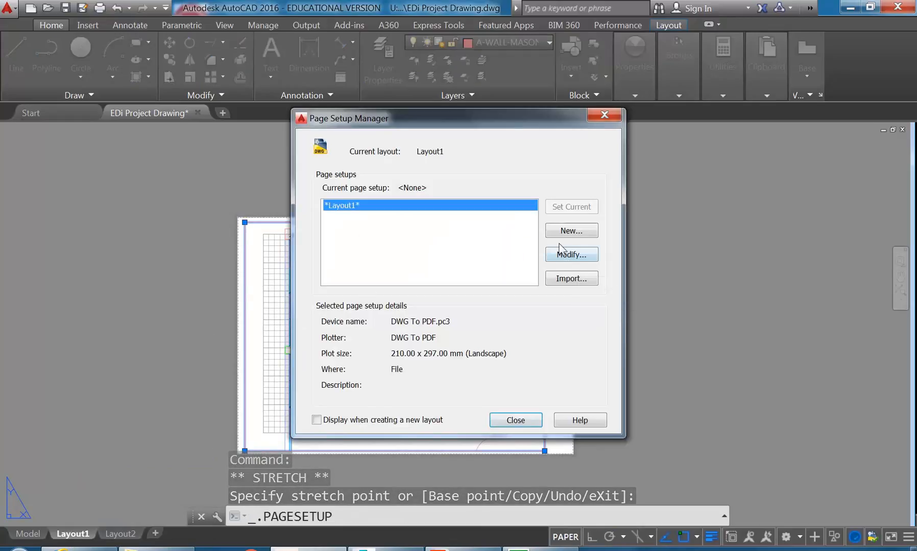
{"action": "left_click", "coordinate": [587, 257]}
{"action": "left_click", "coordinate": [370, 295]}
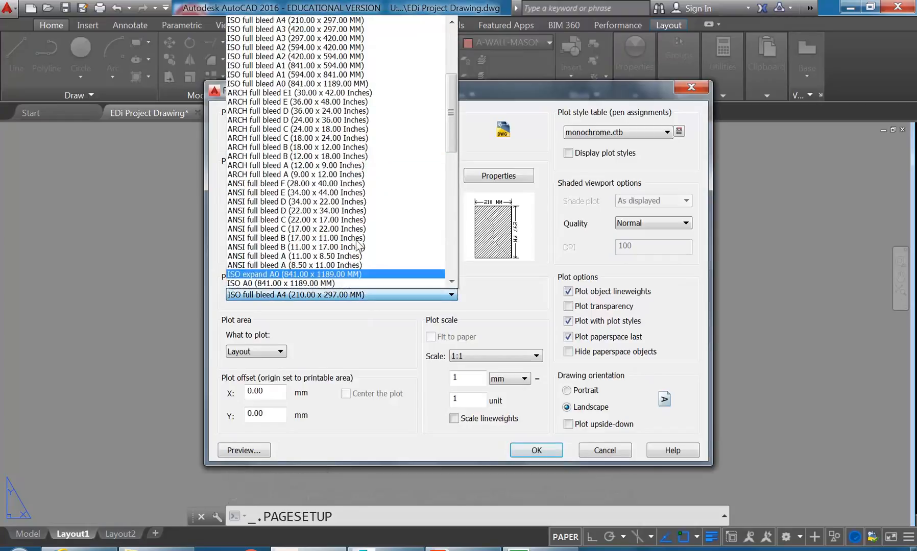
{"action": "scroll", "coordinate": [347, 214], "scroll_direction": "up", "scroll_amount": 5}
{"action": "scroll", "coordinate": [347, 212], "scroll_direction": "down", "scroll_amount": 4}
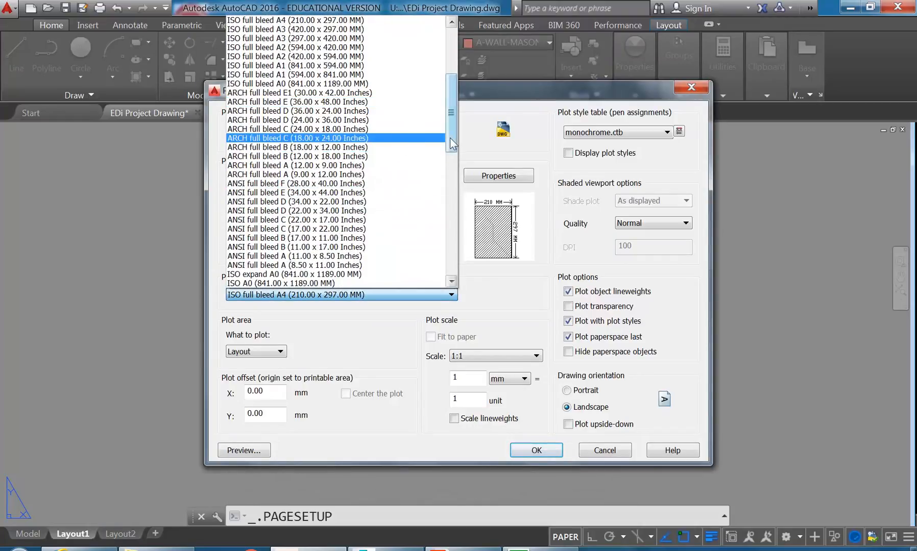
{"action": "left_click_drag", "start_coordinate": [449, 137], "coordinate": [449, 169]}
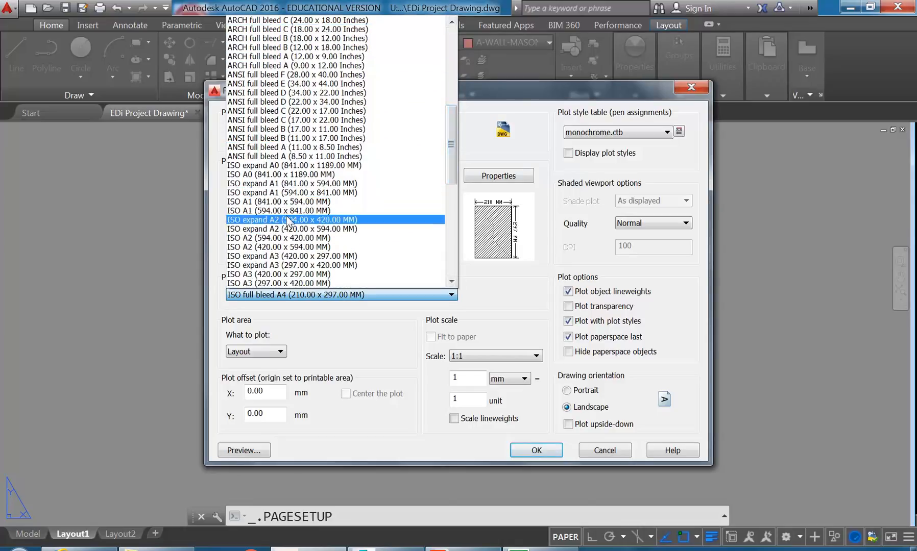
{"action": "left_click", "coordinate": [285, 274]}
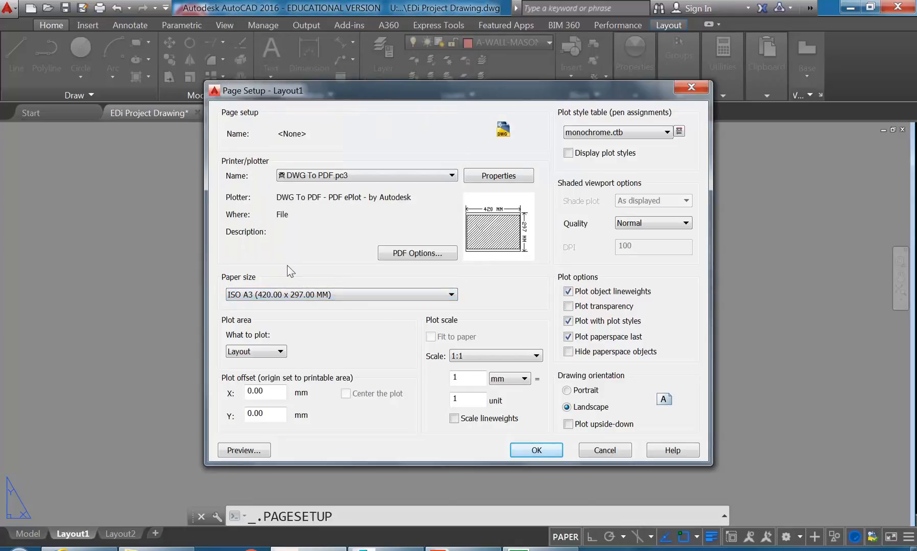
{"action": "left_click", "coordinate": [535, 450]}
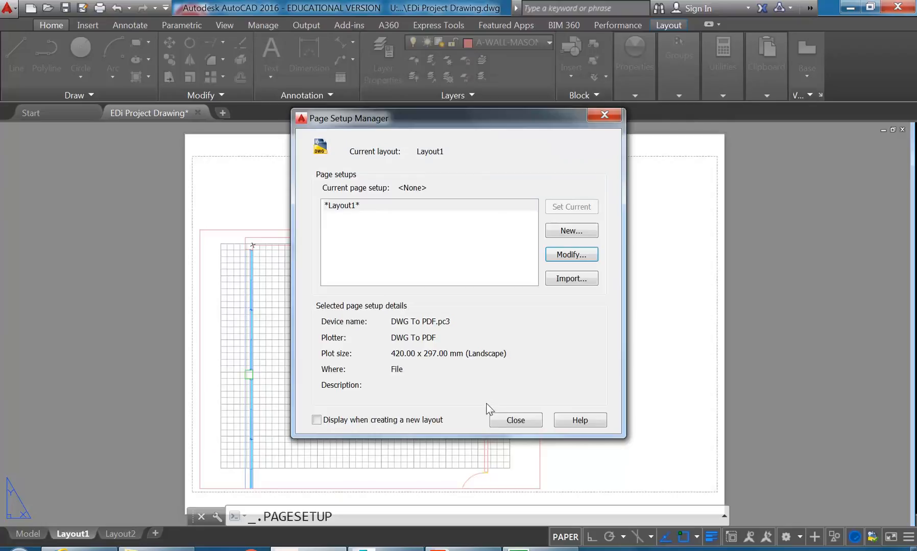
{"action": "left_click", "coordinate": [515, 420]}
- Move the viewport up so its upper-left corner sits just inside the sheet's printable area
{"action": "left_click", "coordinate": [358, 293]}
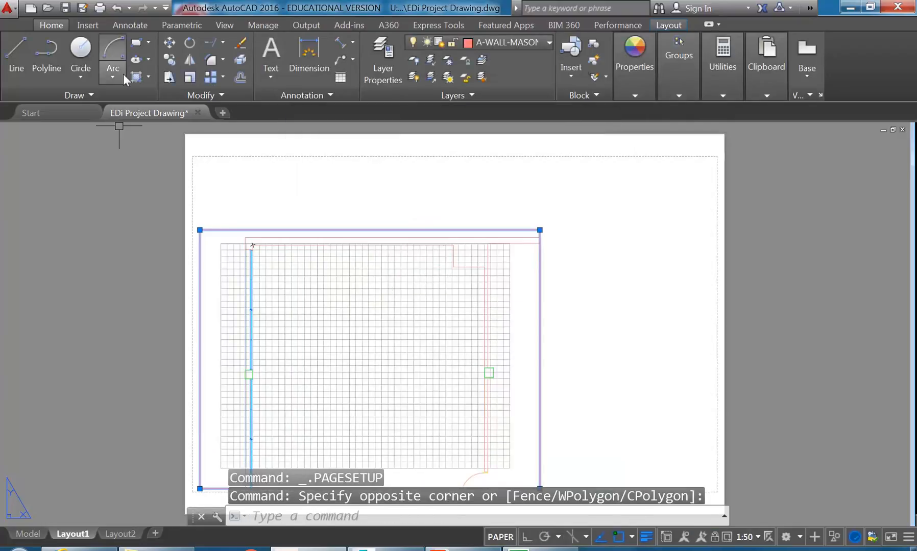
{"action": "left_click", "coordinate": [166, 45]}
{"action": "left_click", "coordinate": [199, 230]}
{"action": "left_click", "coordinate": [205, 160]}
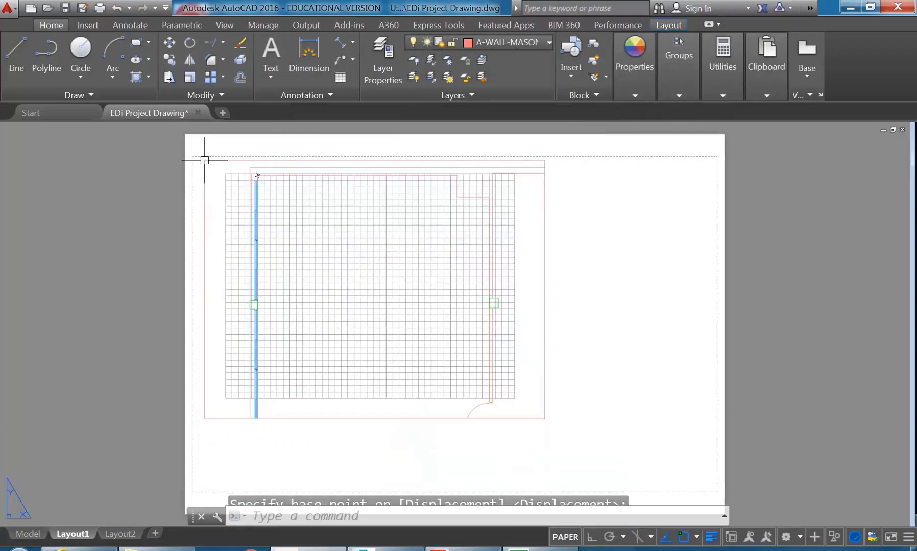
- Stretch the viewport's lower-left and lower-right corners so the frame takes in the whole room and the adjoining corridor
{"action": "left_click", "coordinate": [208, 419]}
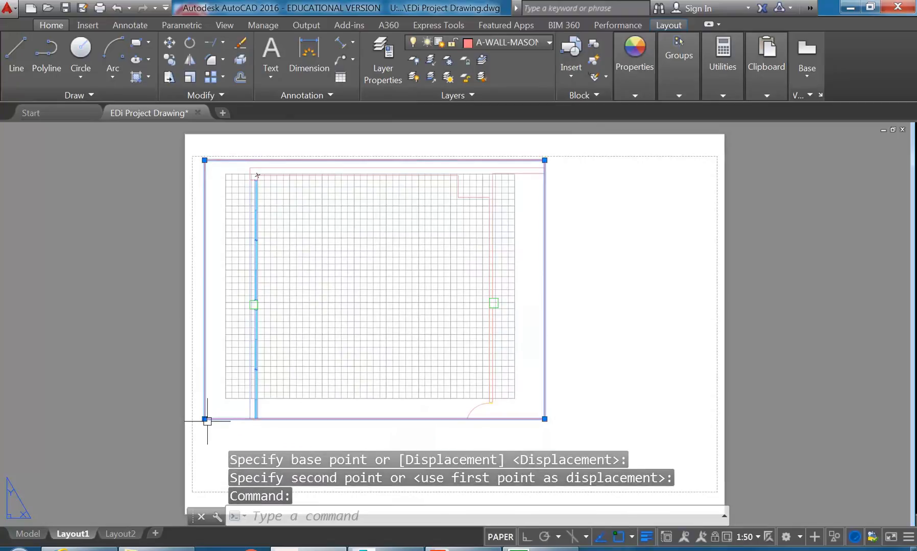
{"action": "left_click", "coordinate": [205, 419]}
{"action": "left_click", "coordinate": [200, 482]}
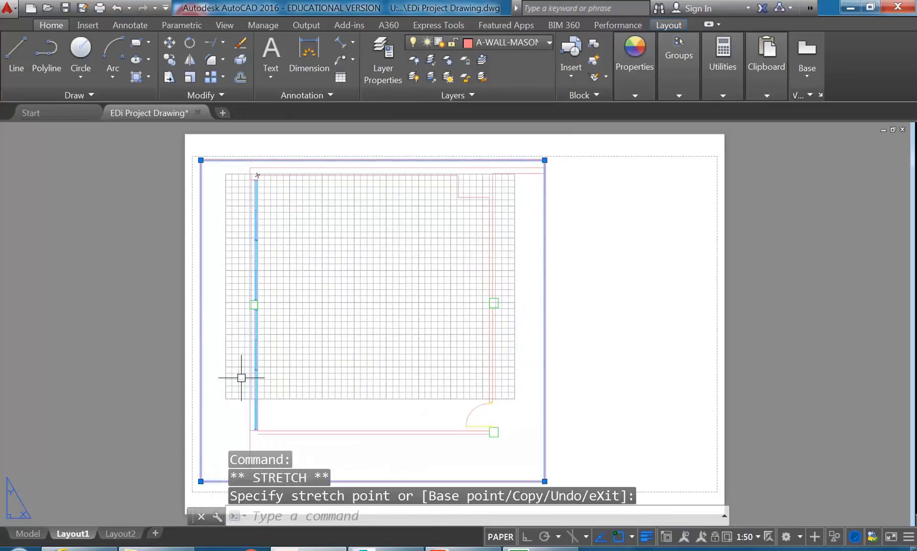
{"action": "middle_click_drag", "start_coordinate": [505, 408], "coordinate": [494, 385]}
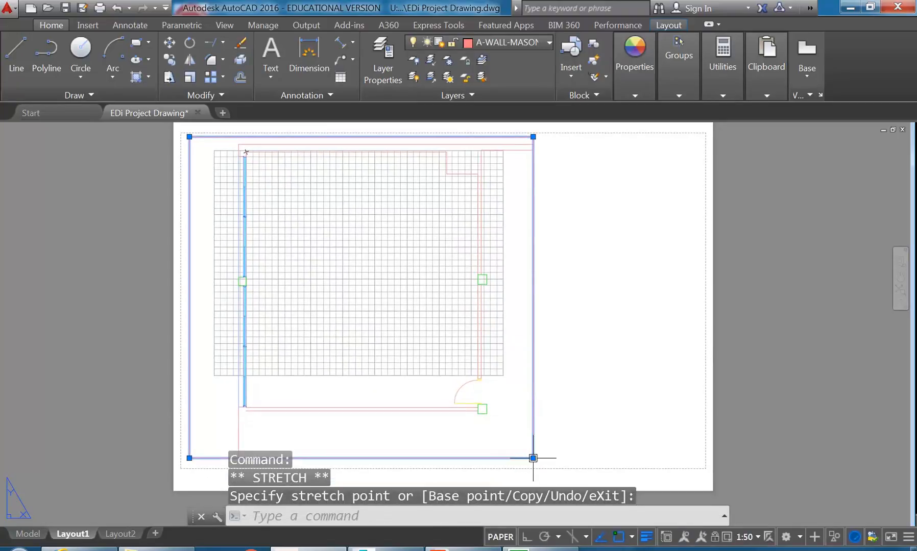
{"action": "left_click", "coordinate": [559, 413]}
{"action": "left_click", "coordinate": [559, 412]}
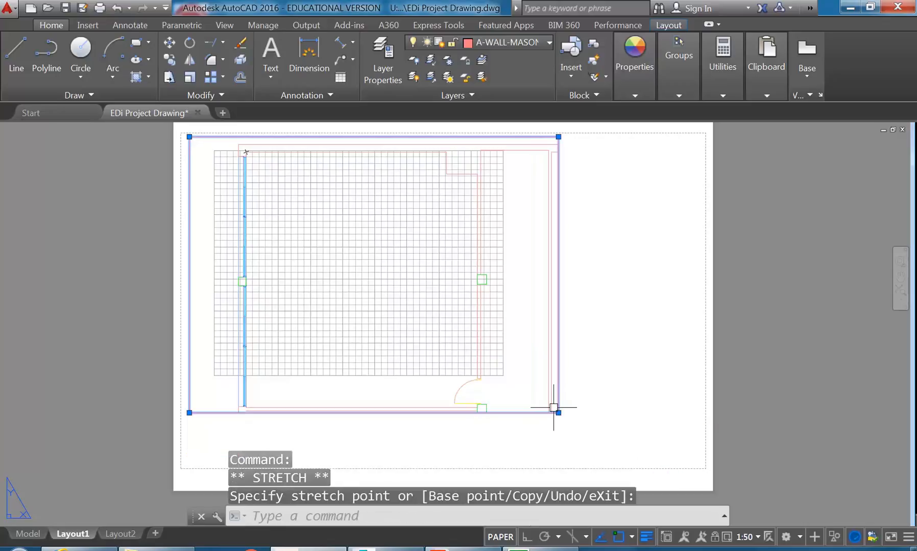
{"action": "left_click", "coordinate": [566, 424]}
{"action": "middle_click_drag", "start_coordinate": [388, 335], "coordinate": [402, 356]}
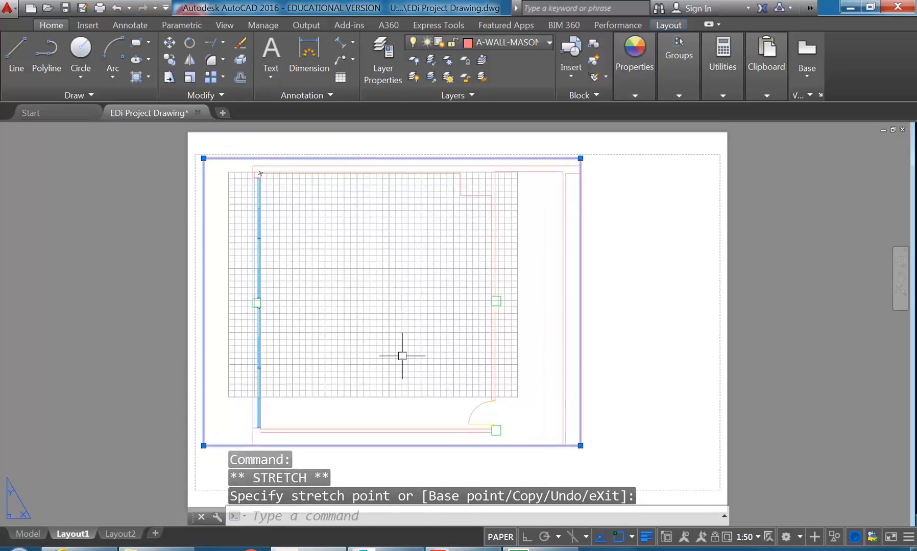
- Preview the A3 plot and check the line thickness of the left wall's column and sliding windows, then exit the preview
{"action": "left_click", "coordinate": [5, 8]}
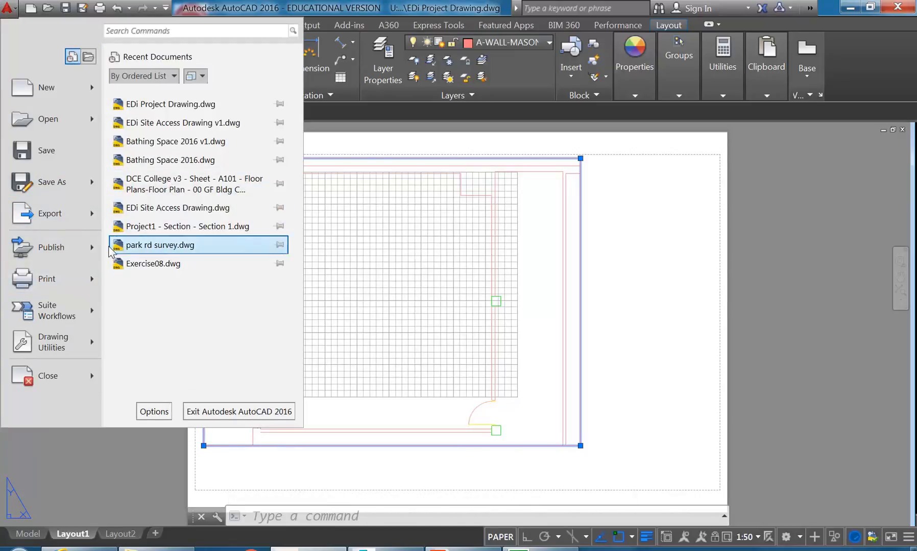
{"action": "mouse_move", "coordinate": [92, 282]}
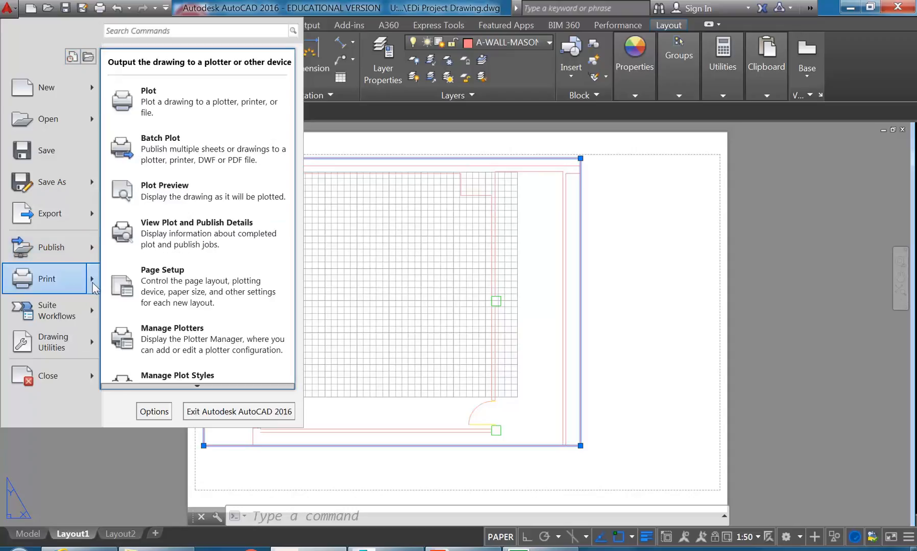
{"action": "left_click", "coordinate": [164, 355]}
{"action": "scroll", "coordinate": [245, 279], "scroll_direction": "up", "scroll_amount": 5}
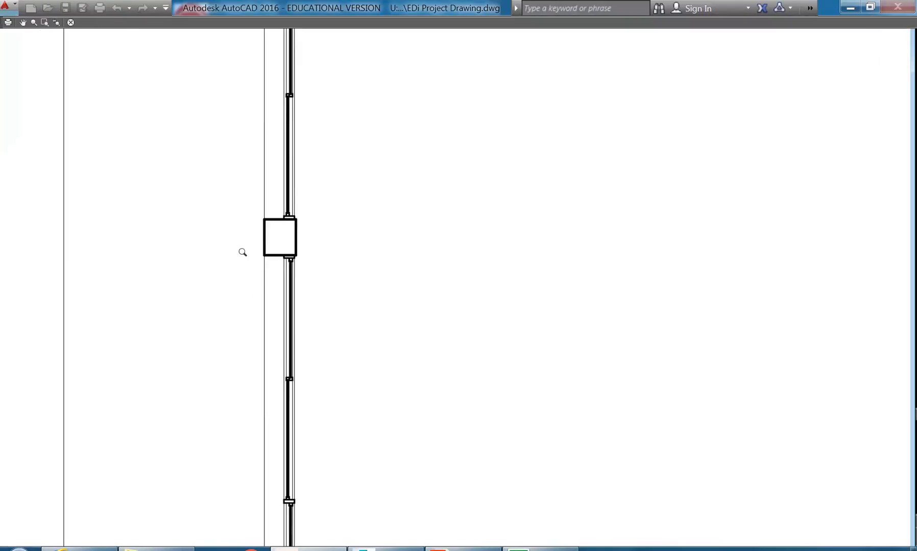
{"action": "middle_click_drag", "start_coordinate": [325, 435], "coordinate": [361, 321]}
{"action": "scroll", "coordinate": [335, 321], "scroll_direction": "up", "scroll_amount": 2}
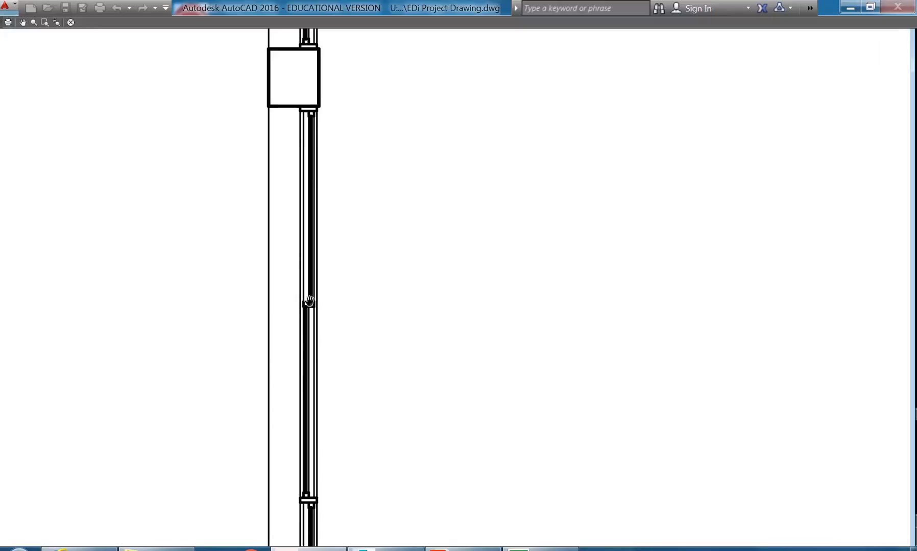
{"action": "right_click", "coordinate": [388, 212]}
{"action": "left_click", "coordinate": [400, 219]}
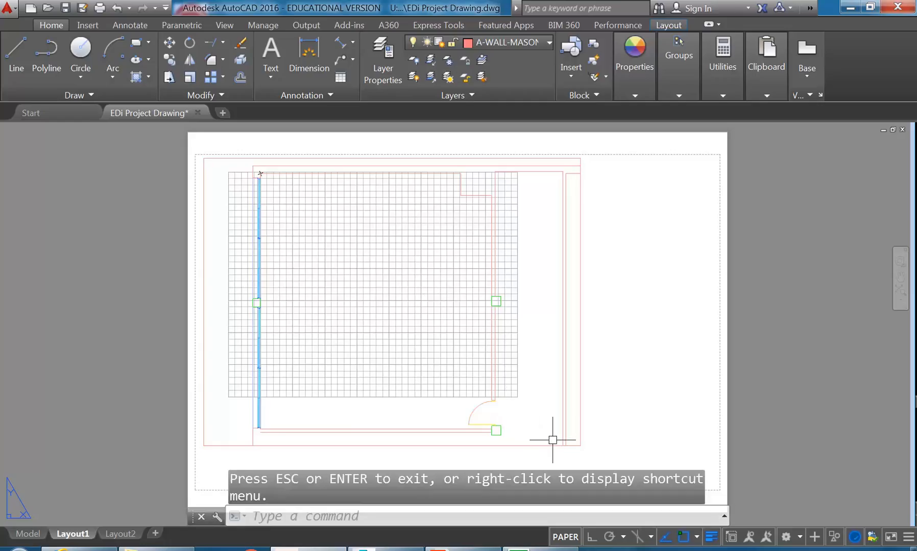
- Set the A-GLAZ layer's lineweight to 0.30 mm
{"action": "left_click", "coordinate": [386, 63]}
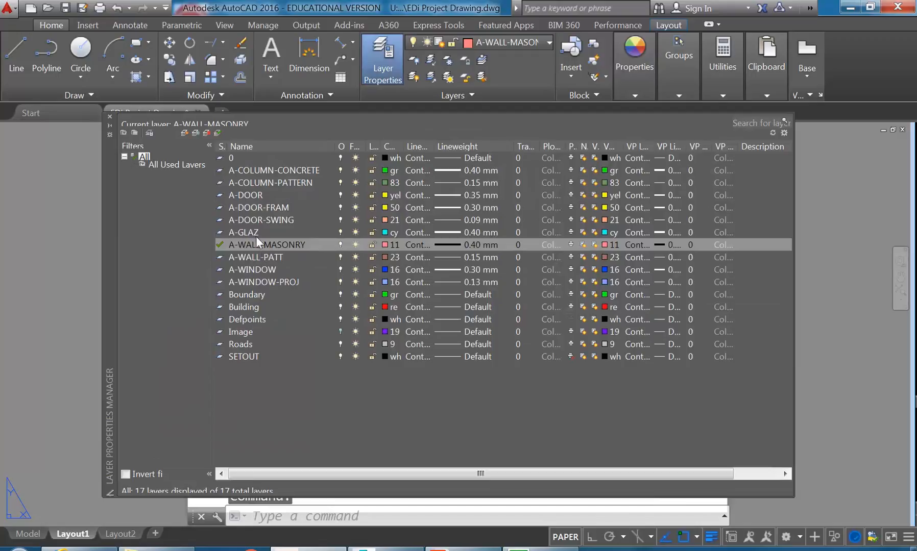
{"action": "left_click", "coordinate": [249, 234]}
{"action": "left_click", "coordinate": [447, 234]}
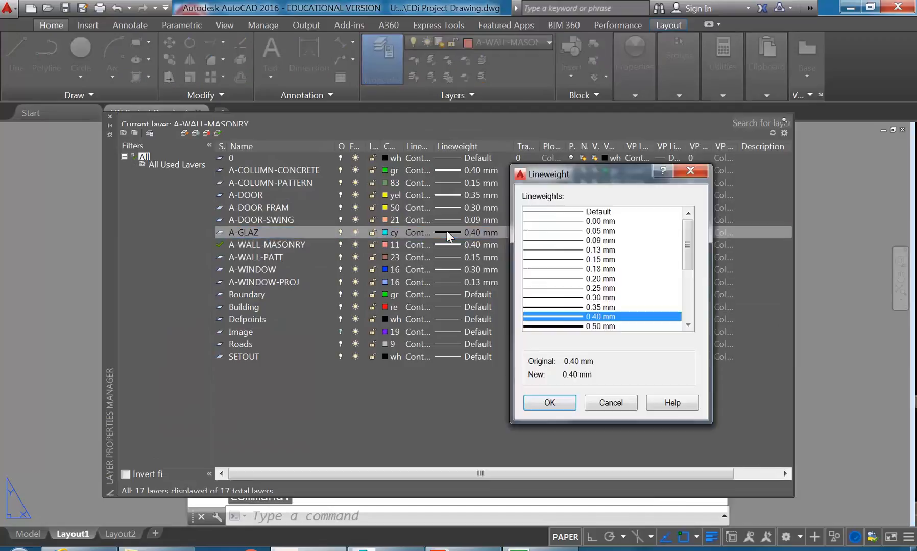
{"action": "left_click", "coordinate": [542, 298]}
{"action": "left_click", "coordinate": [550, 402]}
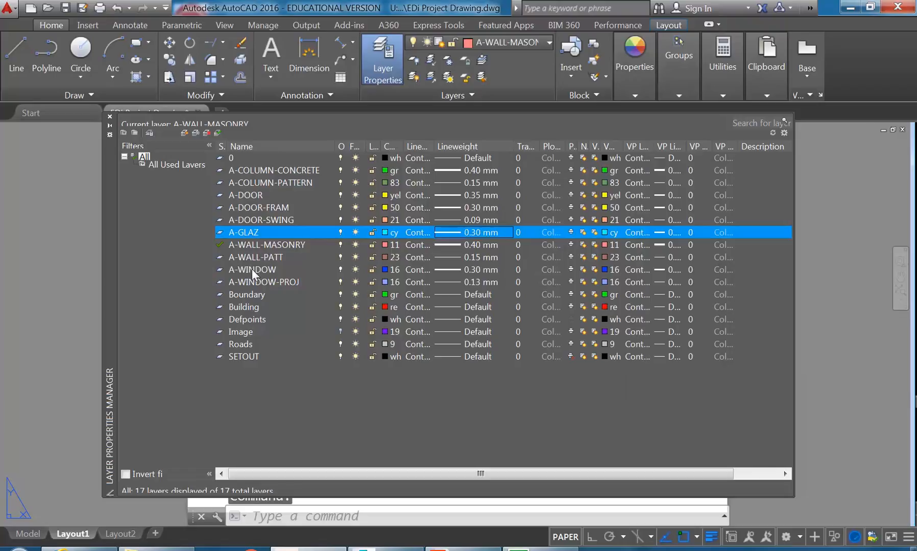
- Reduce the A-WINDOW layer's lineweight by one increment to 0.25 mm and close the layer properties
{"action": "left_click", "coordinate": [252, 271]}
{"action": "left_click", "coordinate": [442, 276]}
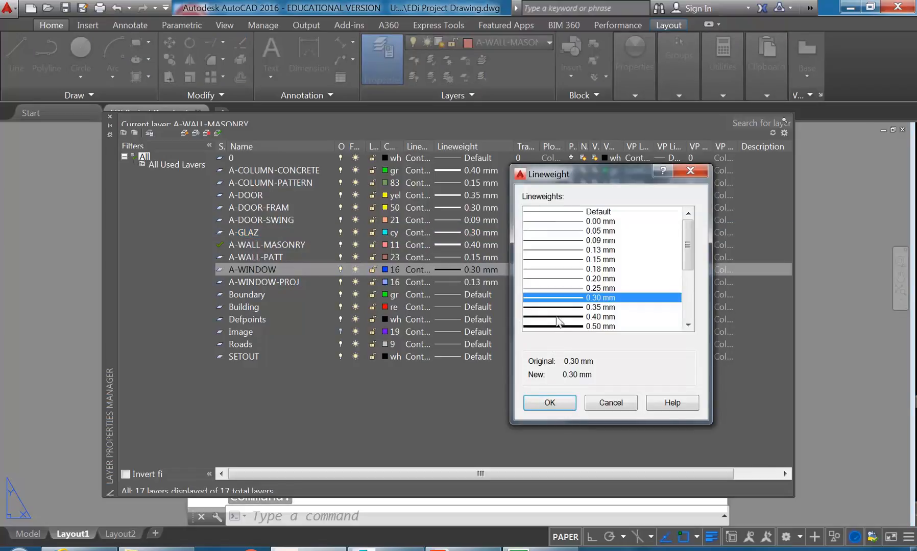
{"action": "key", "text": "Up"}
{"action": "left_click", "coordinate": [549, 402]}
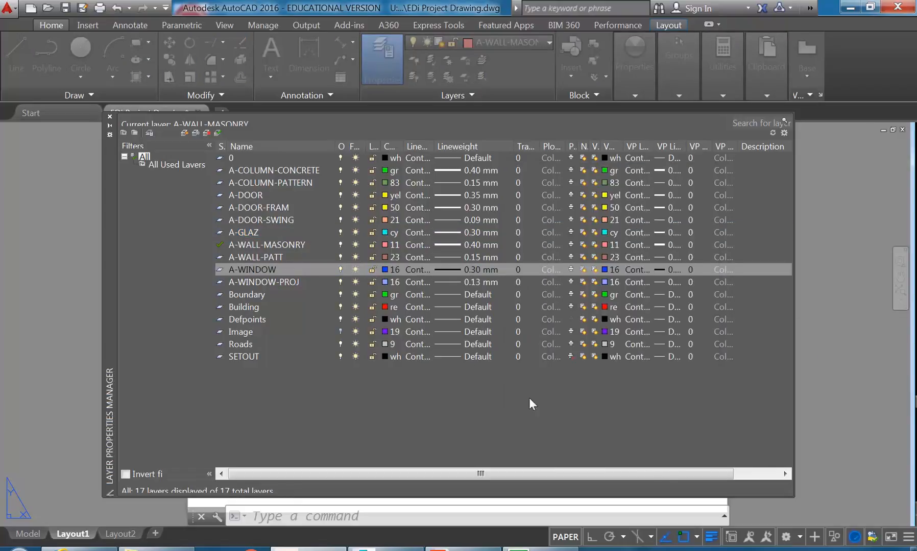
{"action": "left_click", "coordinate": [109, 117]}
- Preview the plot again and examine the revised glazing and window lineweights around the left wall's column, then exit the preview
{"action": "left_click", "coordinate": [7, 8]}
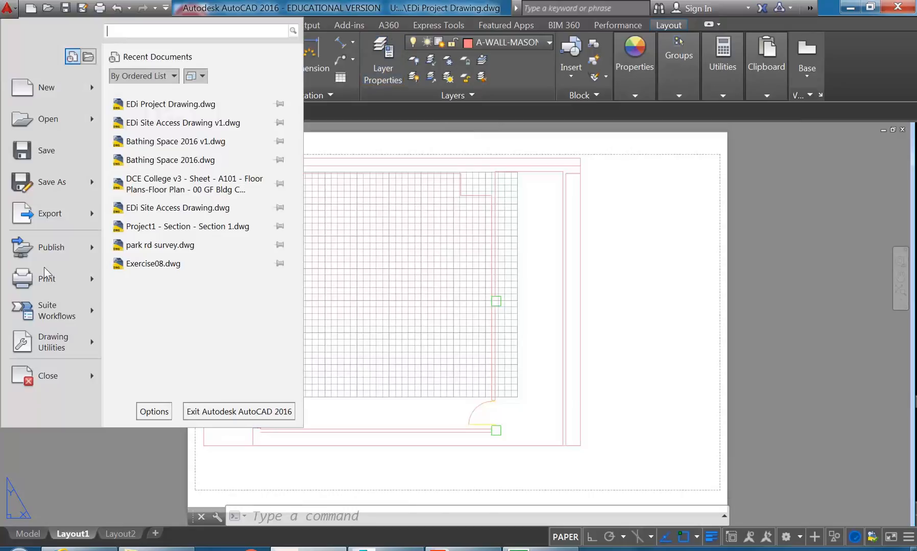
{"action": "mouse_move", "coordinate": [52, 292]}
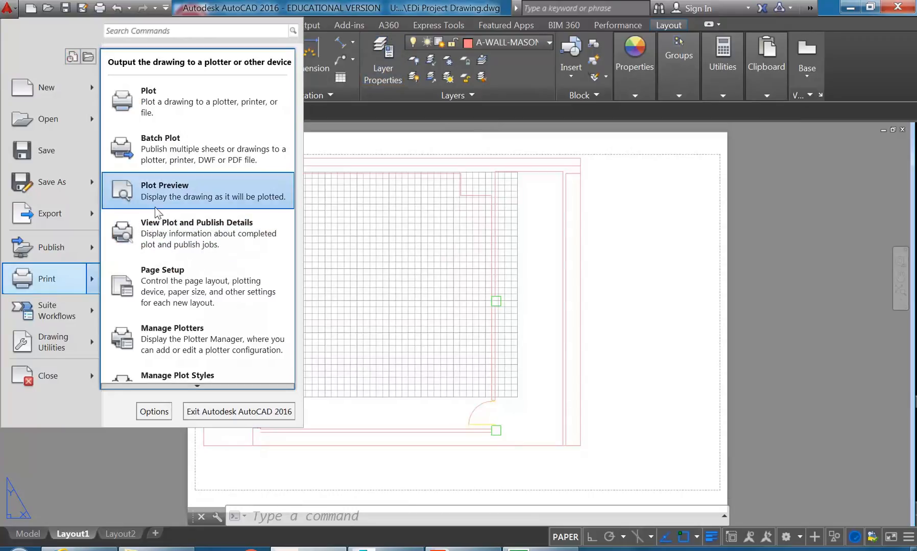
{"action": "left_click", "coordinate": [155, 193]}
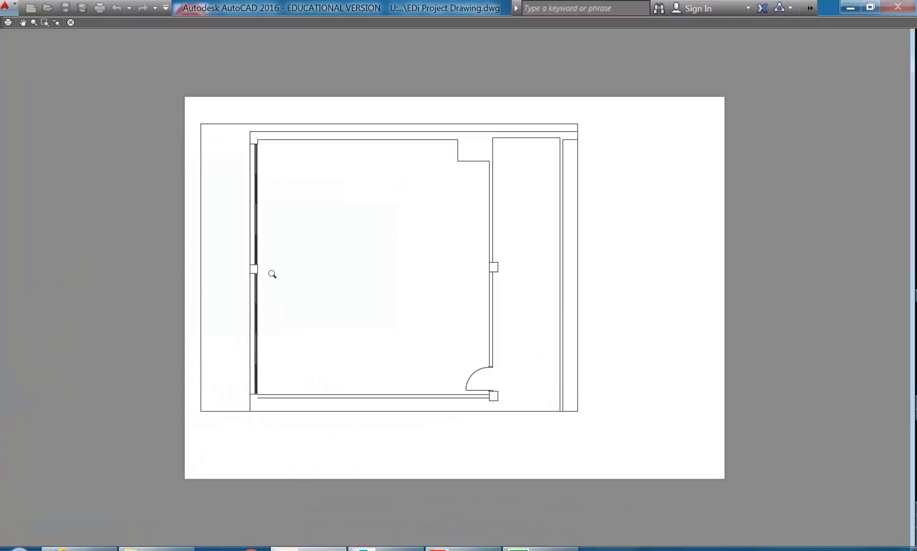
{"action": "scroll", "coordinate": [224, 267], "scroll_direction": "up", "scroll_amount": 5}
{"action": "scroll", "coordinate": [340, 361], "scroll_direction": "up", "scroll_amount": 2}
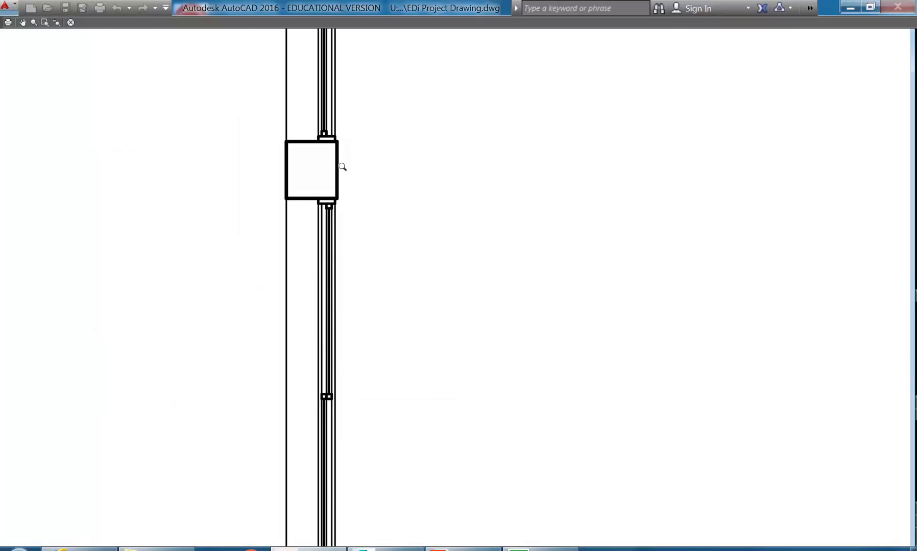
{"action": "middle_click_drag", "start_coordinate": [305, 213], "coordinate": [290, 204]}
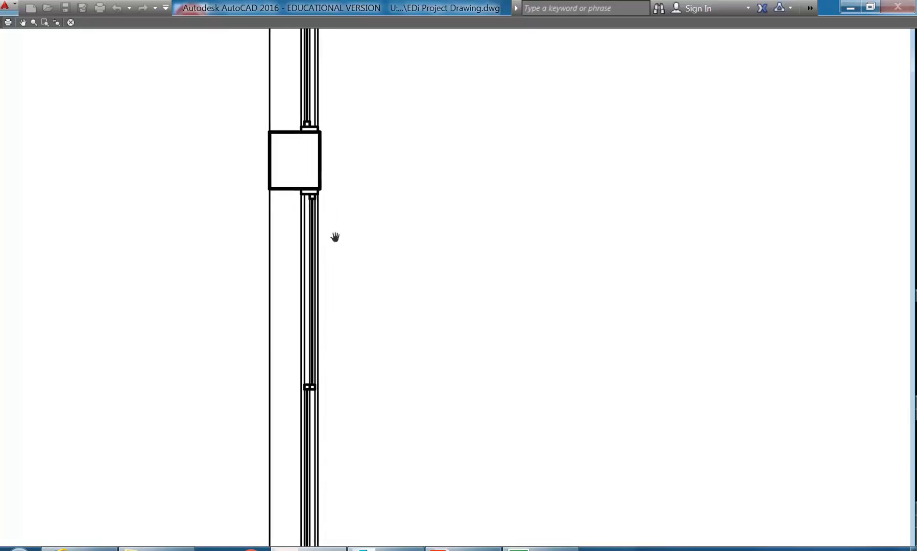
{"action": "middle_click_drag", "start_coordinate": [329, 236], "coordinate": [337, 213]}
{"action": "right_click", "coordinate": [338, 215]}
{"action": "left_click", "coordinate": [371, 271]}
{"action": "left_click_drag", "start_coordinate": [368, 268], "coordinate": [354, 80]}
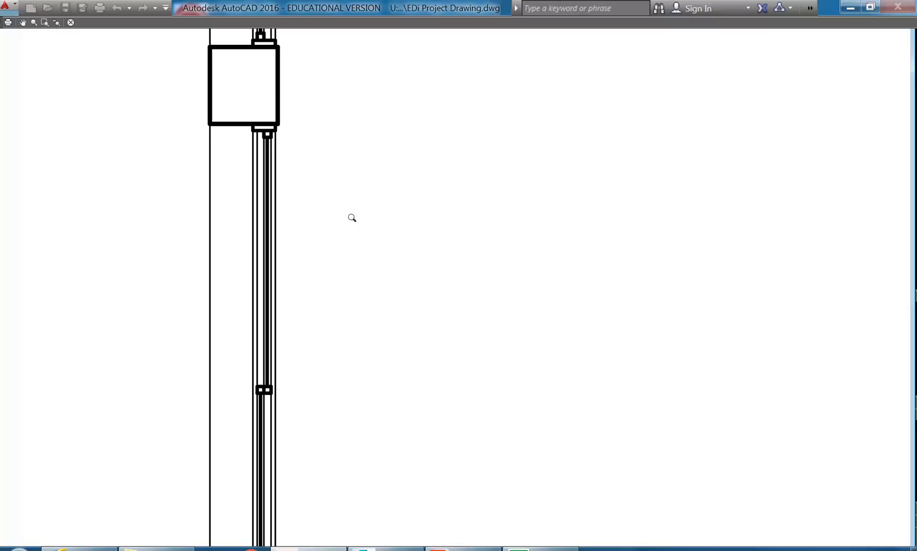
{"action": "right_click", "coordinate": [352, 218]}
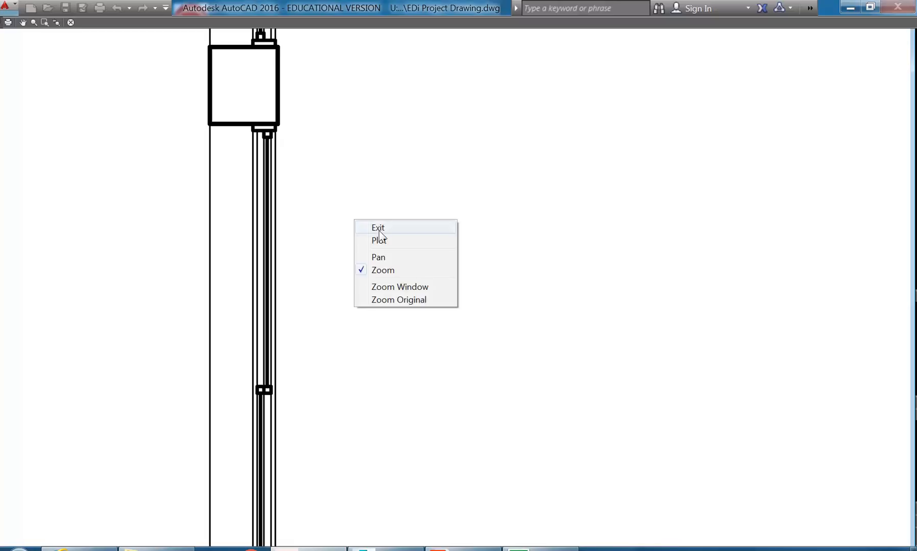
{"action": "left_click", "coordinate": [378, 228]}
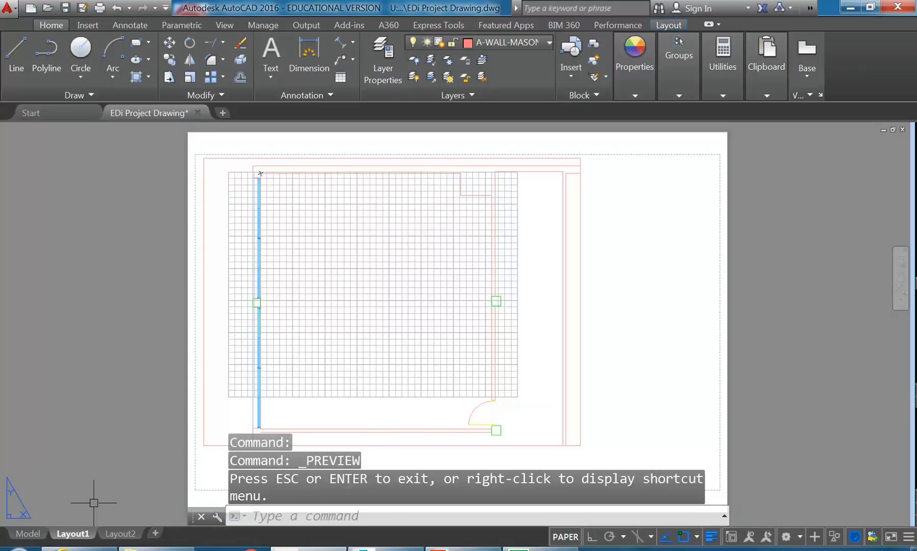
- Return to model space and examine the room's lower wall, its door corner and the glazed left wall
{"action": "left_click", "coordinate": [25, 534]}
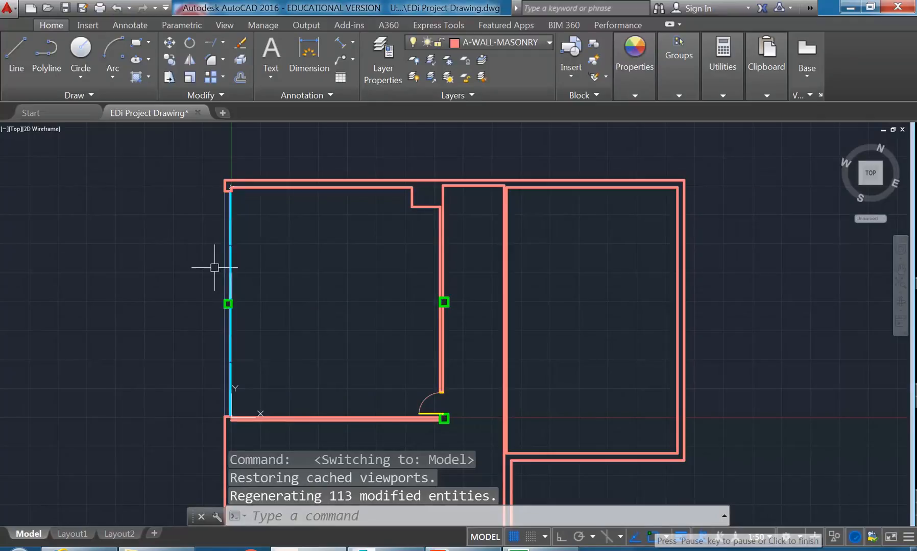
{"action": "middle_click_drag", "start_coordinate": [252, 258], "coordinate": [291, 229]}
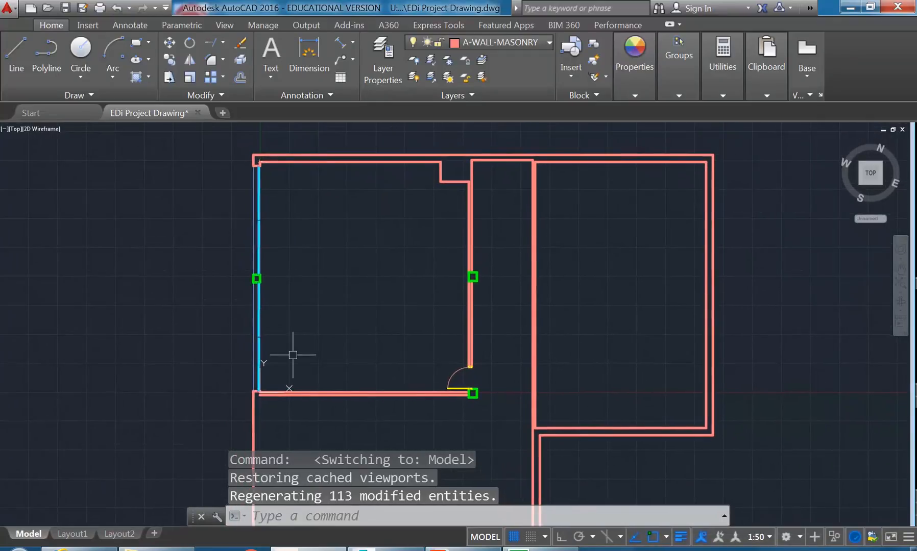
{"action": "scroll", "coordinate": [317, 402], "scroll_direction": "up", "scroll_amount": 6}
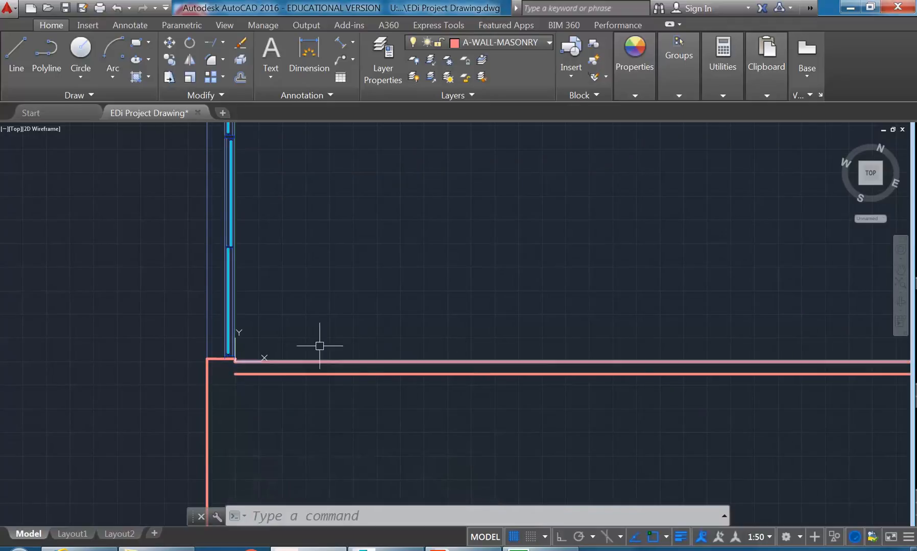
{"action": "middle_click_drag", "start_coordinate": [665, 305], "coordinate": [611, 302]}
{"action": "scroll", "coordinate": [398, 316], "scroll_direction": "down", "scroll_amount": 2}
{"action": "middle_click_drag", "start_coordinate": [400, 313], "coordinate": [327, 345]}
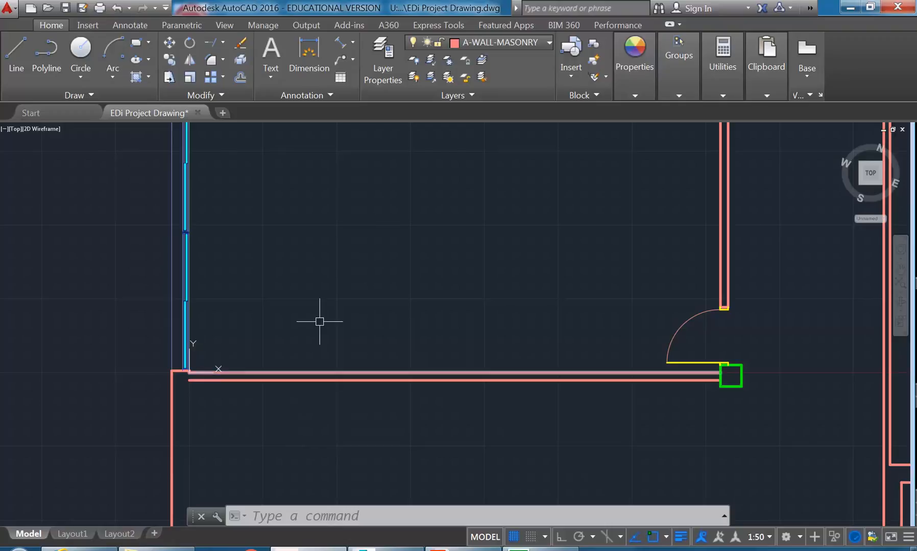
{"action": "scroll", "coordinate": [321, 316], "scroll_direction": "down", "scroll_amount": 2}
{"action": "mouse_move", "coordinate": [321, 316]}
{"action": "middle_mouse_down"}
{"action": "mouse_move", "coordinate": [322, 361]}
{"action": "mouse_move", "coordinate": [302, 432]}
{"action": "mouse_move", "coordinate": [290, 420]}
{"action": "middle_mouse_up"}
{"action": "scroll", "coordinate": [293, 372], "scroll_direction": "down", "scroll_amount": 2}
{"action": "scroll", "coordinate": [294, 371], "scroll_direction": "up", "scroll_amount": 2}
{"action": "mouse_move", "coordinate": [293, 372]}
{"action": "middle_mouse_down"}
{"action": "mouse_move", "coordinate": [319, 331]}
{"action": "mouse_move", "coordinate": [319, 388]}
{"action": "middle_mouse_up"}
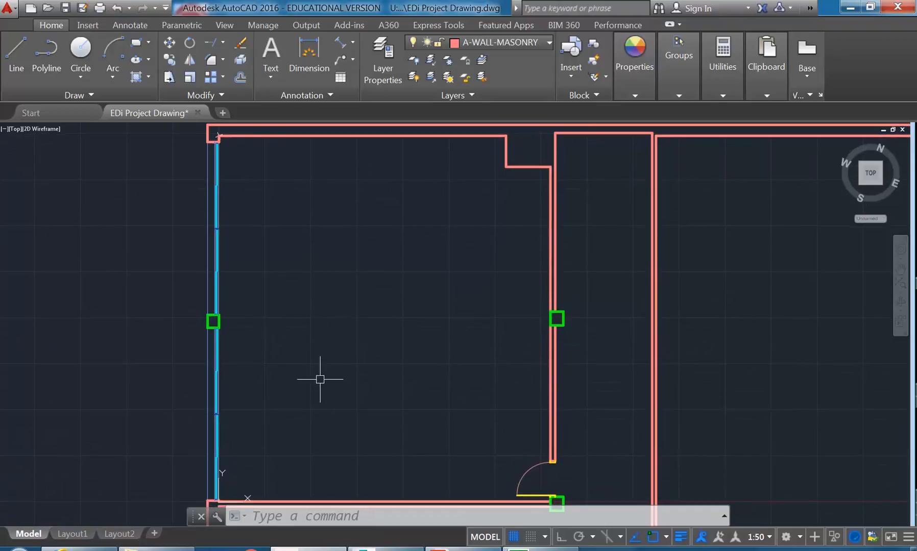